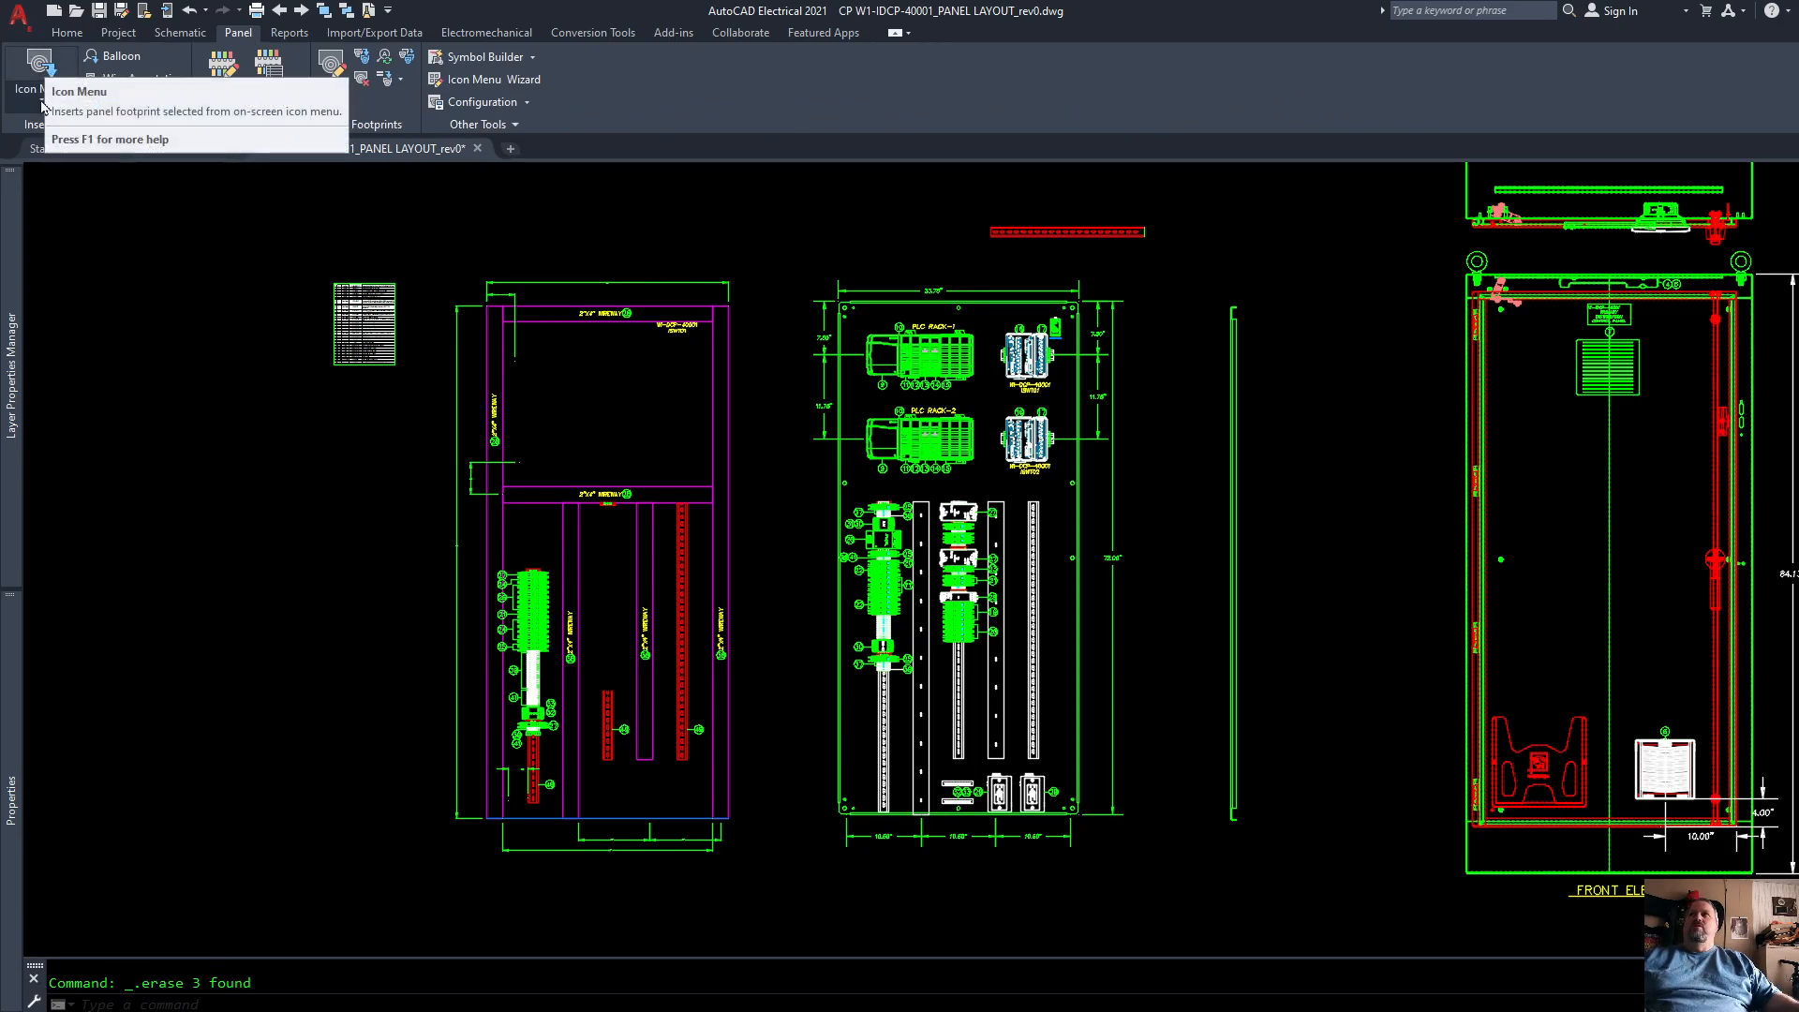
Step: Start inserting a DIN rail footprint and choose the PANDUIT G2X4WH6 2.25"x4" slotted white wire duct as the rail type
left_click(39, 61)
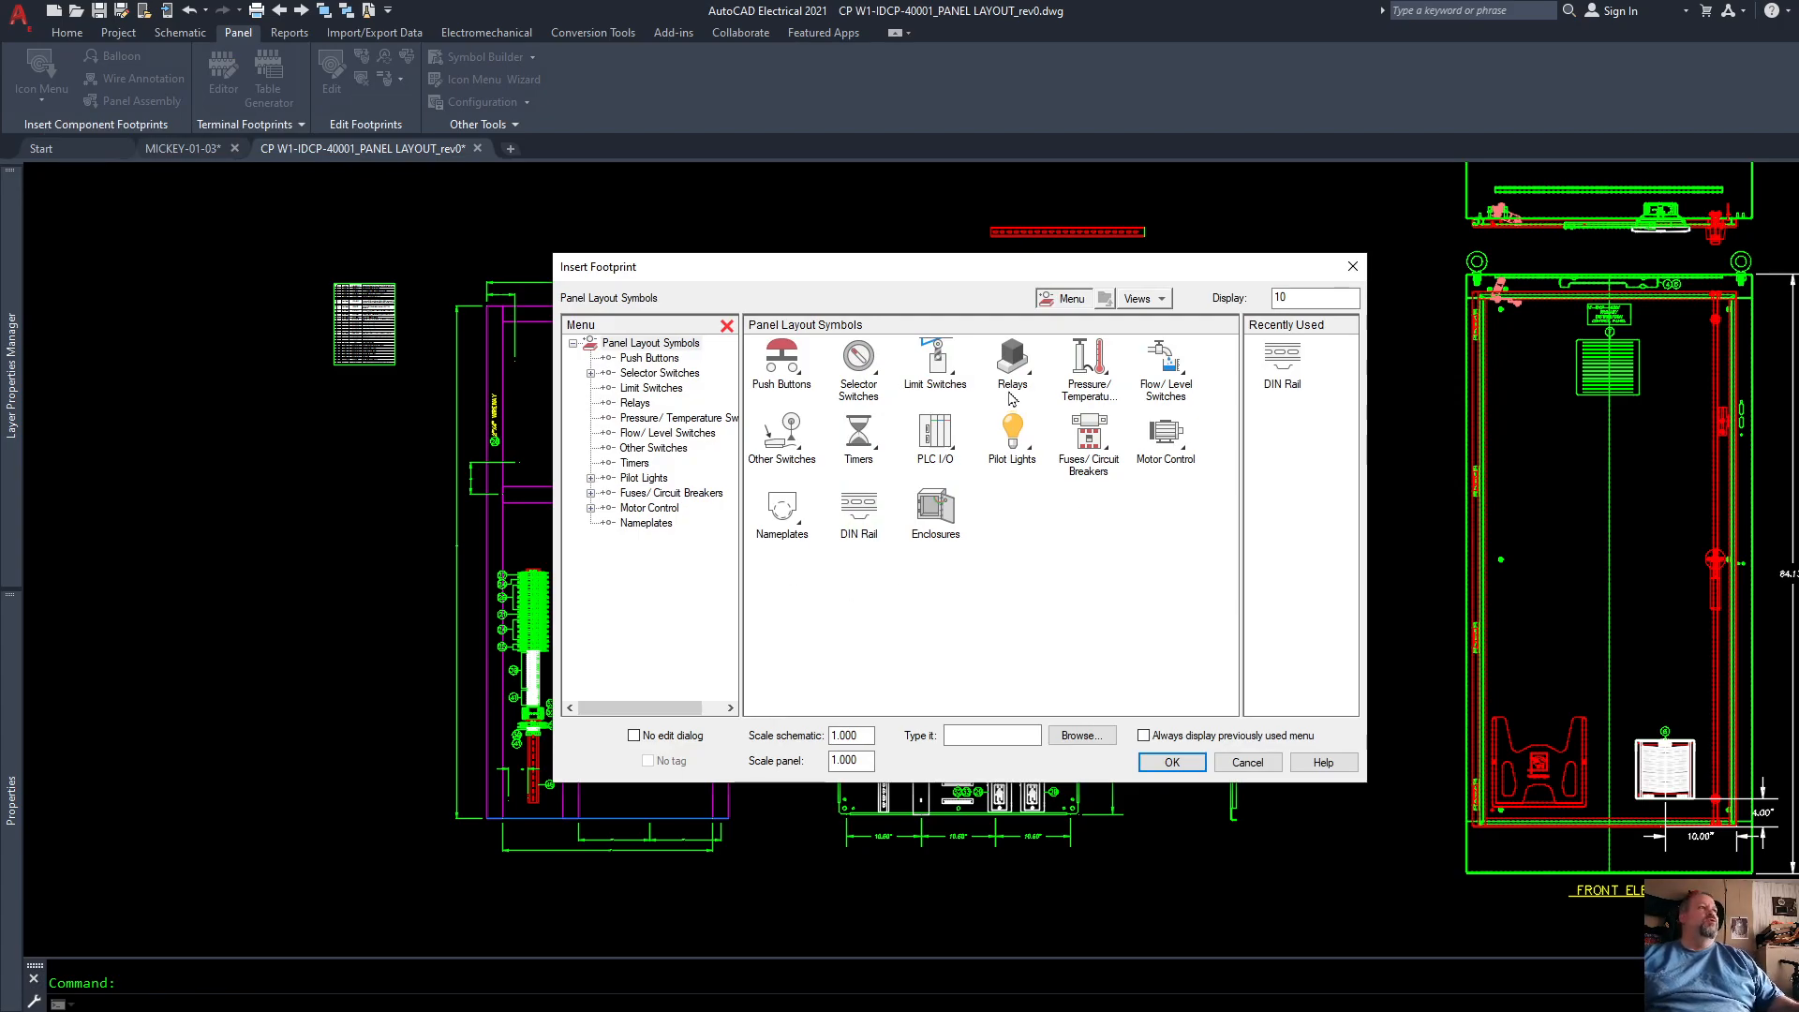
left_click(864, 507)
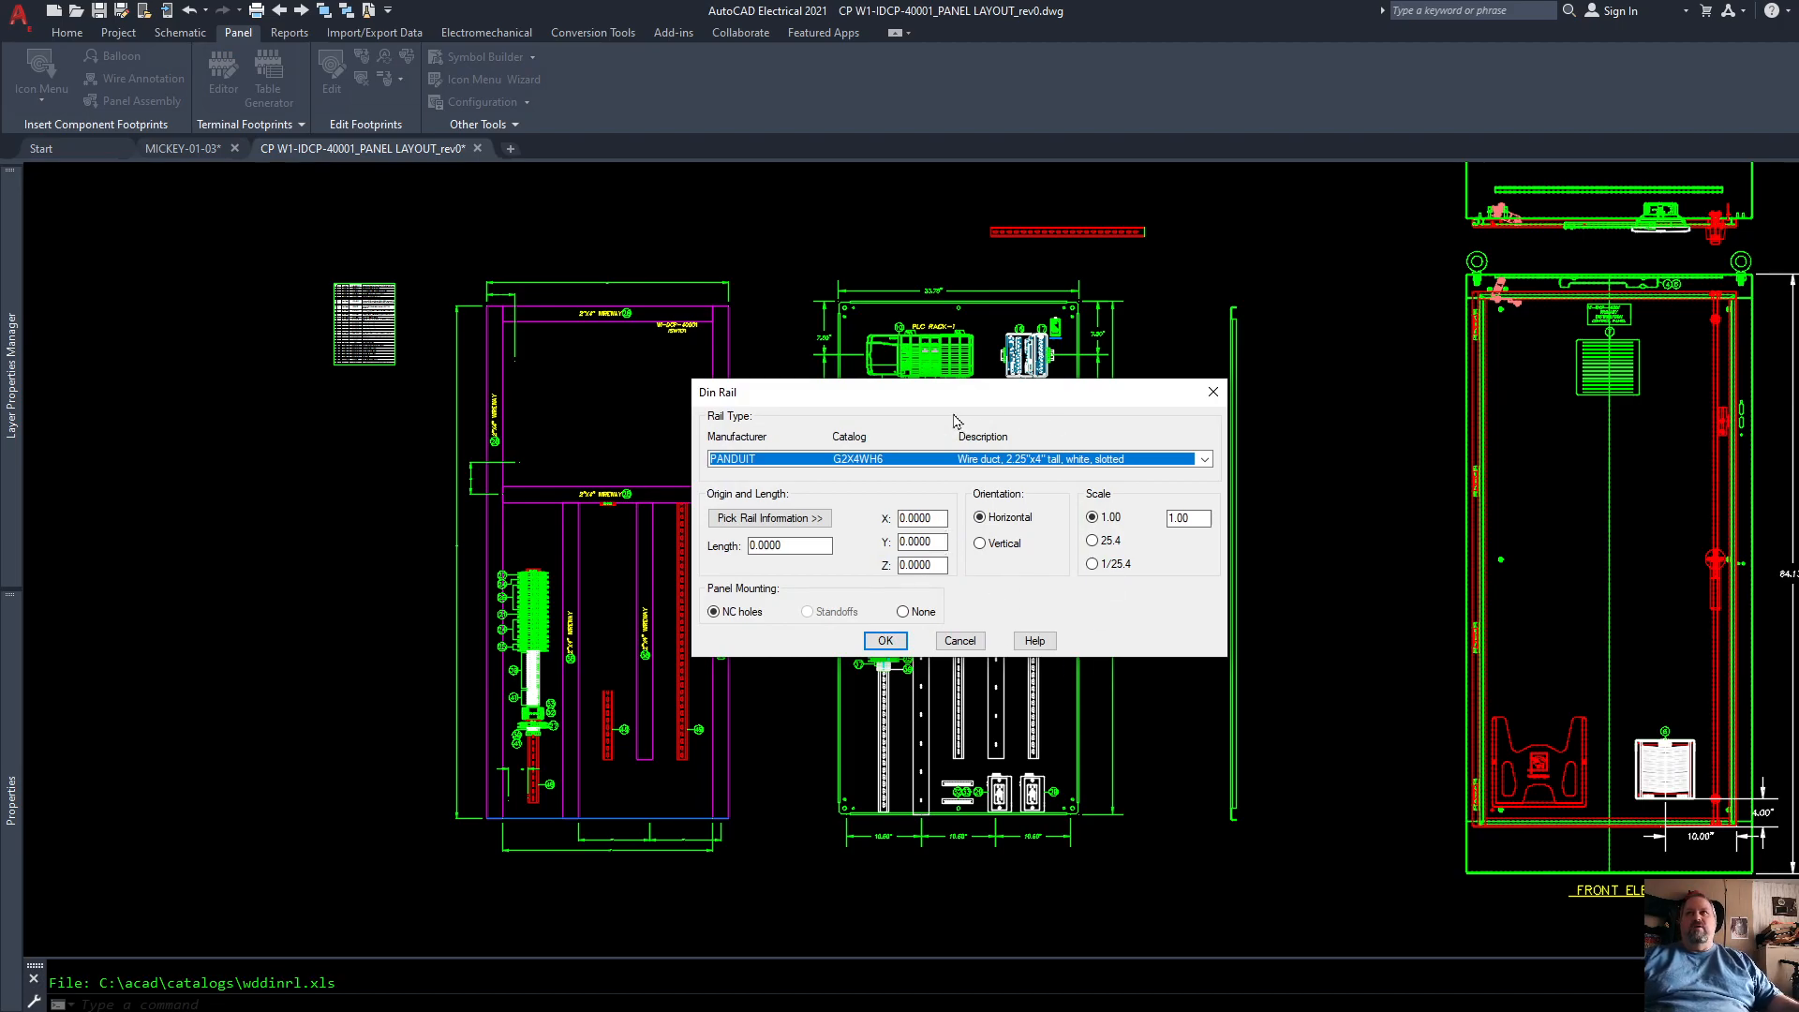
left_click_drag(962, 401, 1019, 317)
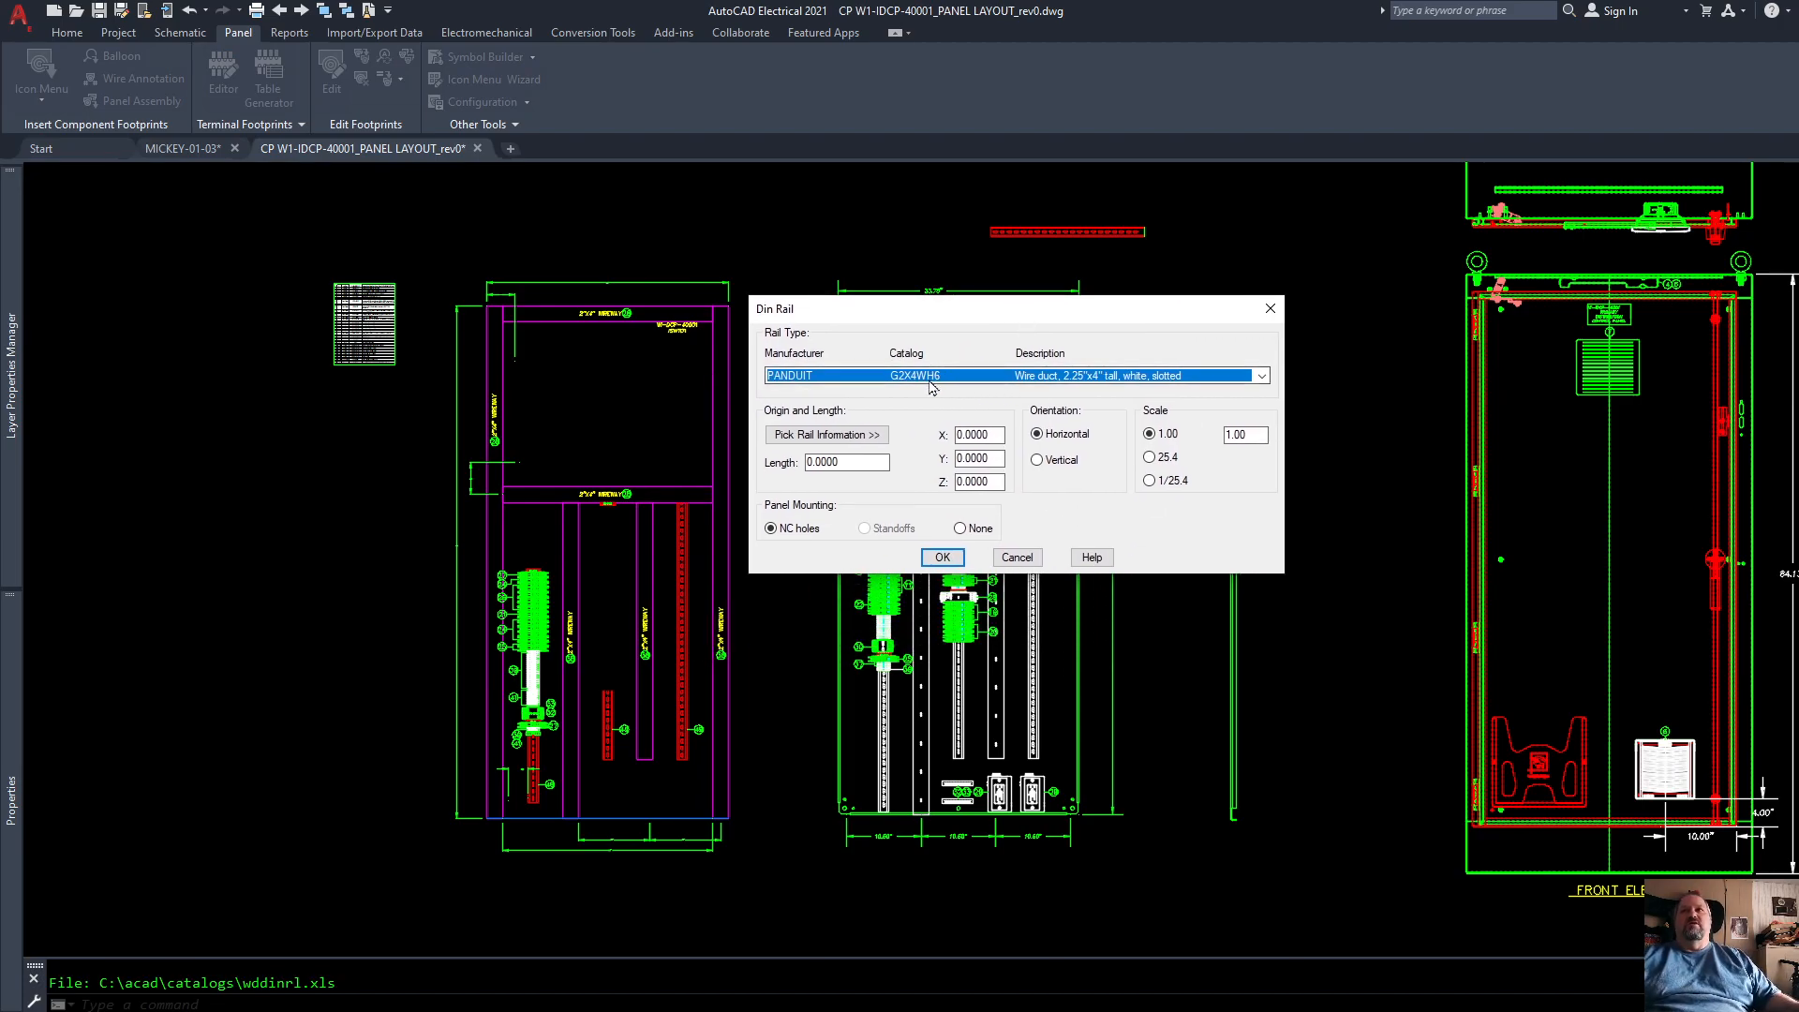
left_click(1262, 376)
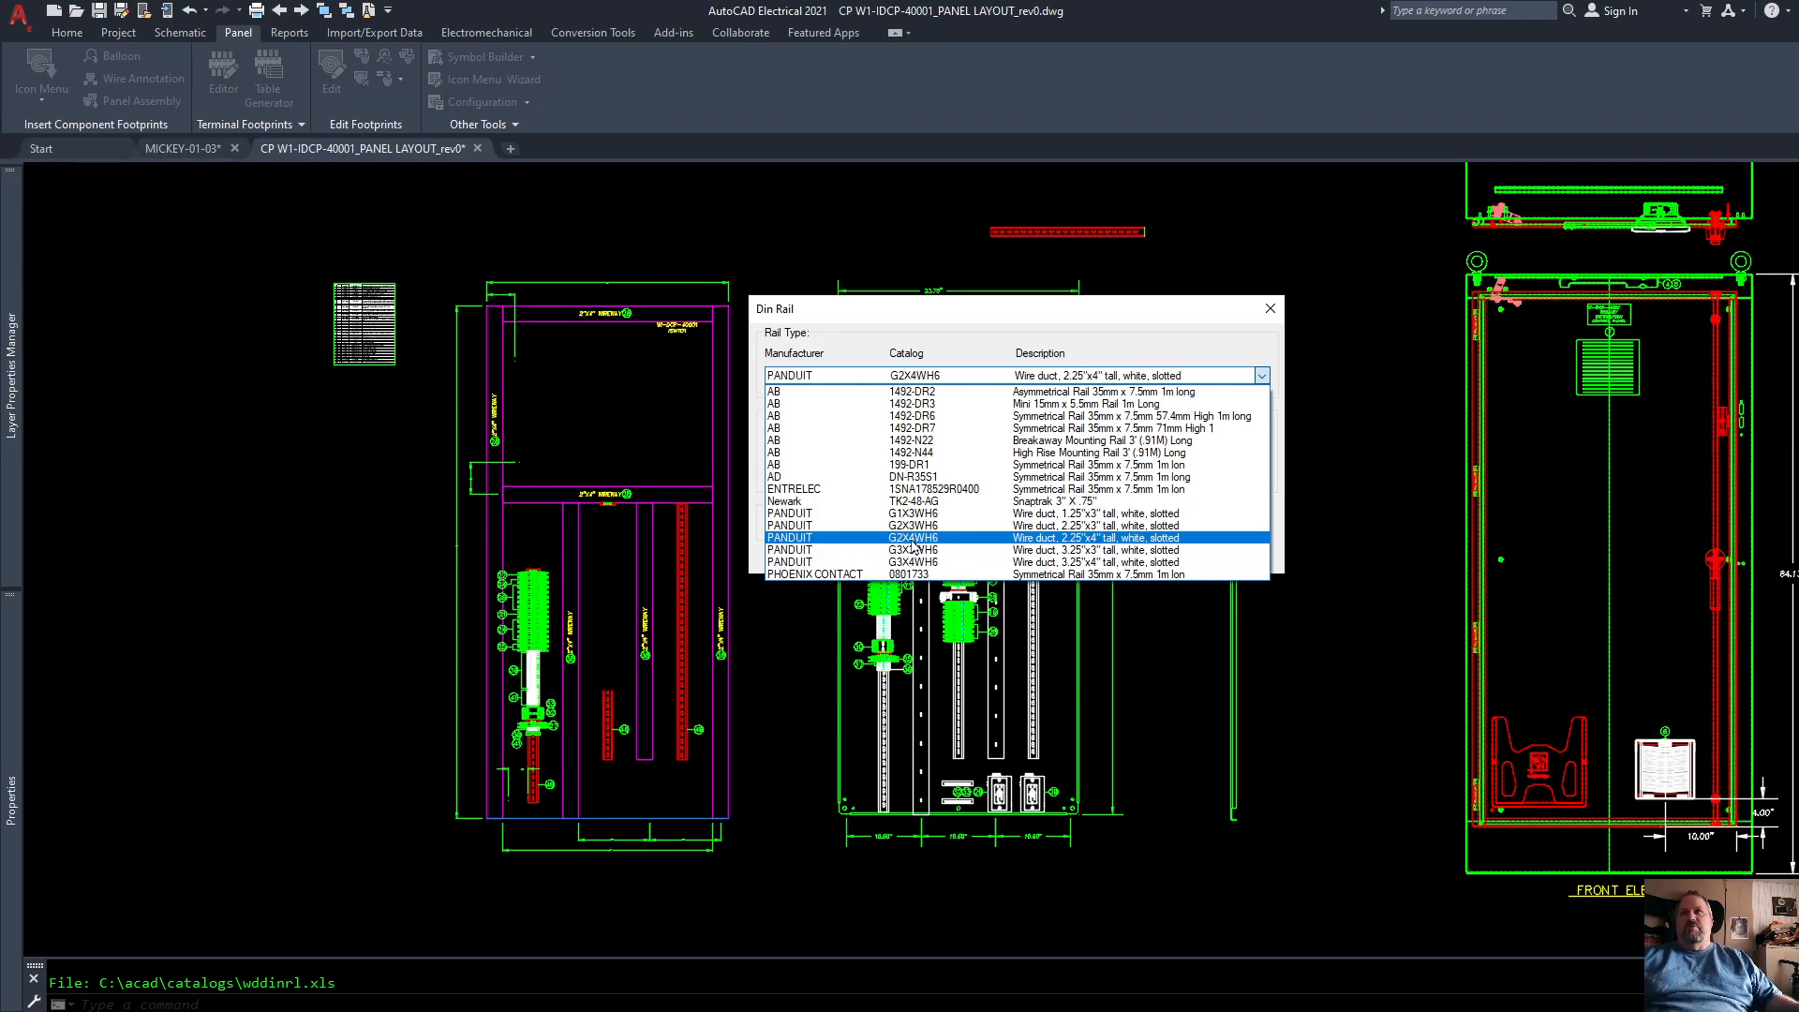
left_click(912, 539)
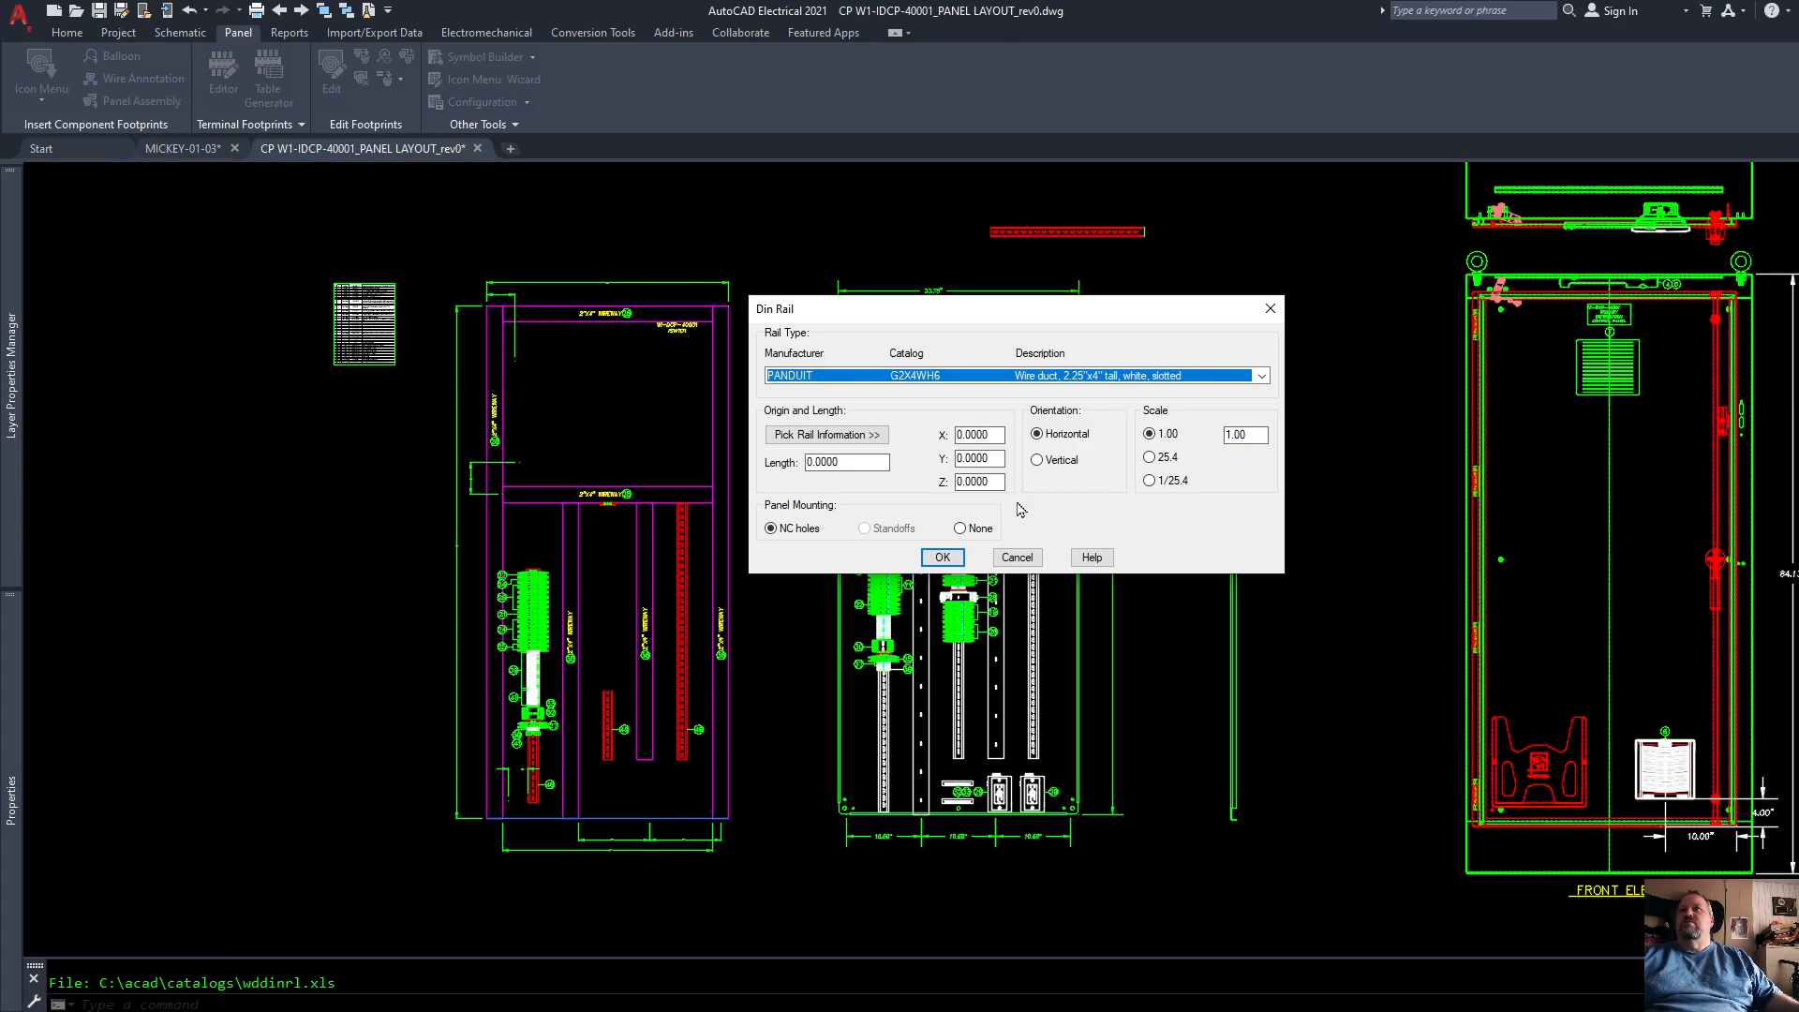
Step: Define a vertical 72-inch wire duct from the back panel's bottom edge to its top edge, near the panel's left side
left_click(854, 436)
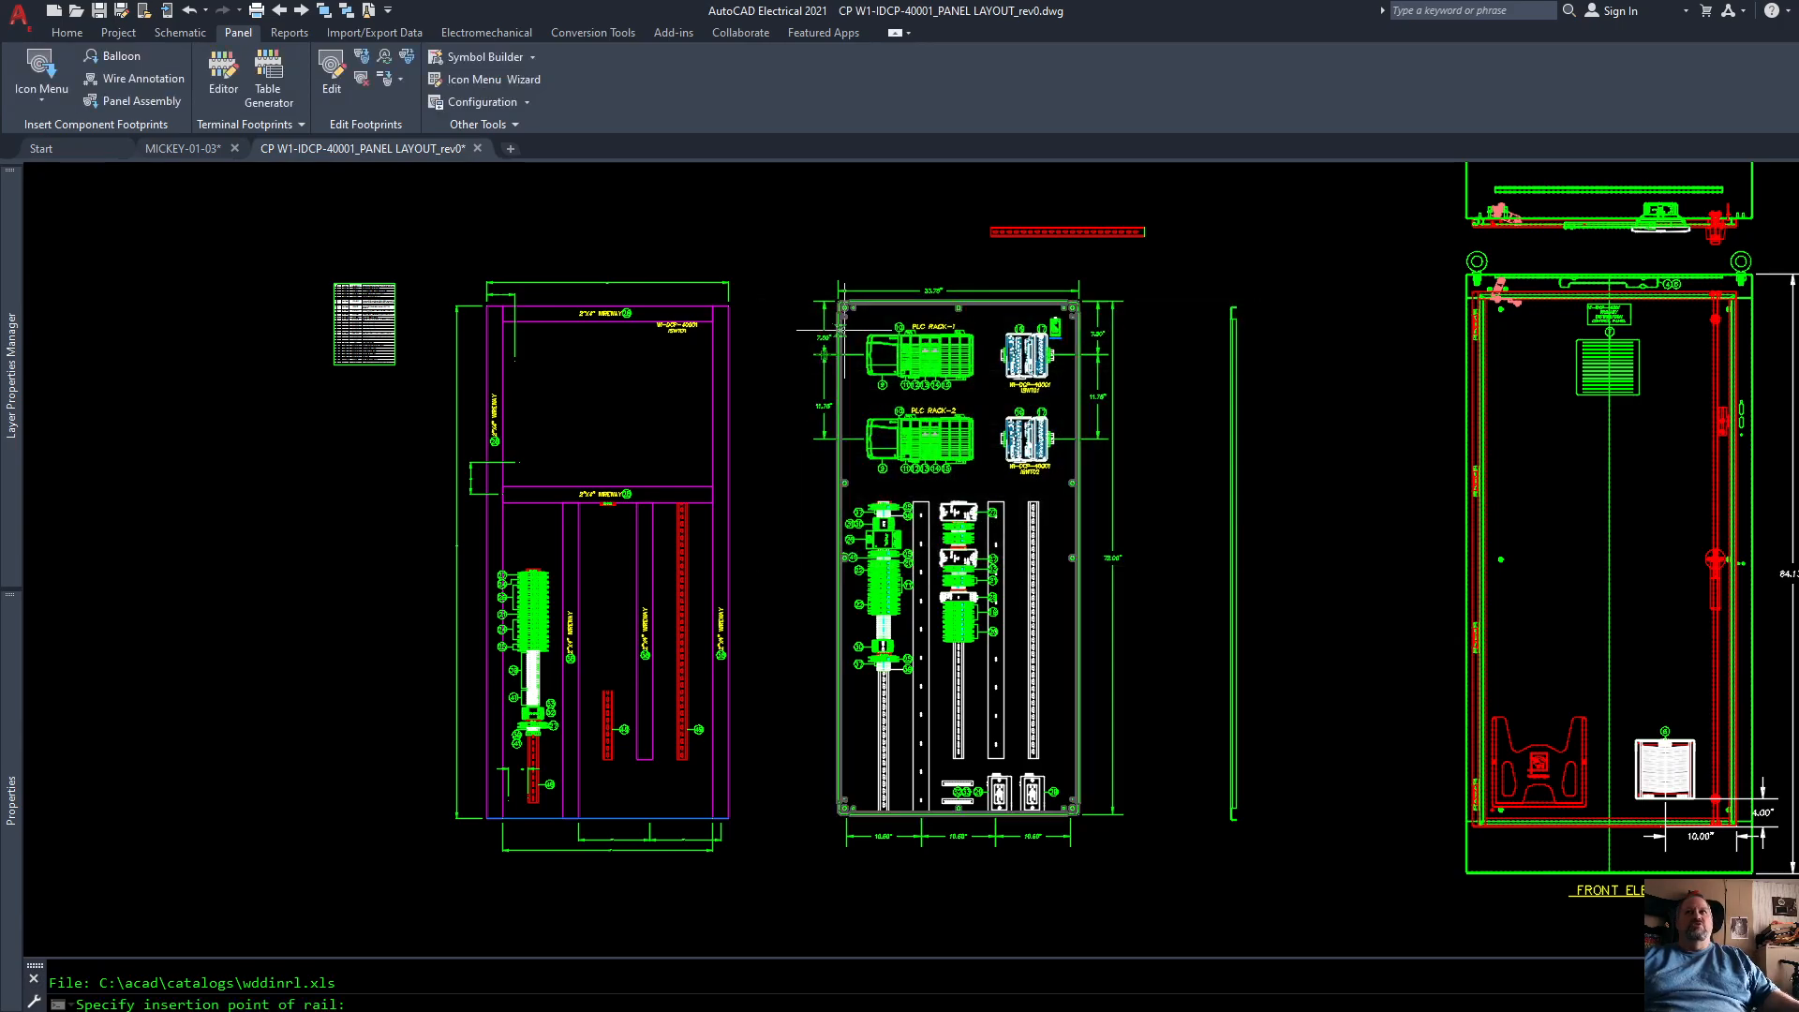
scroll(827, 771, "up", 6)
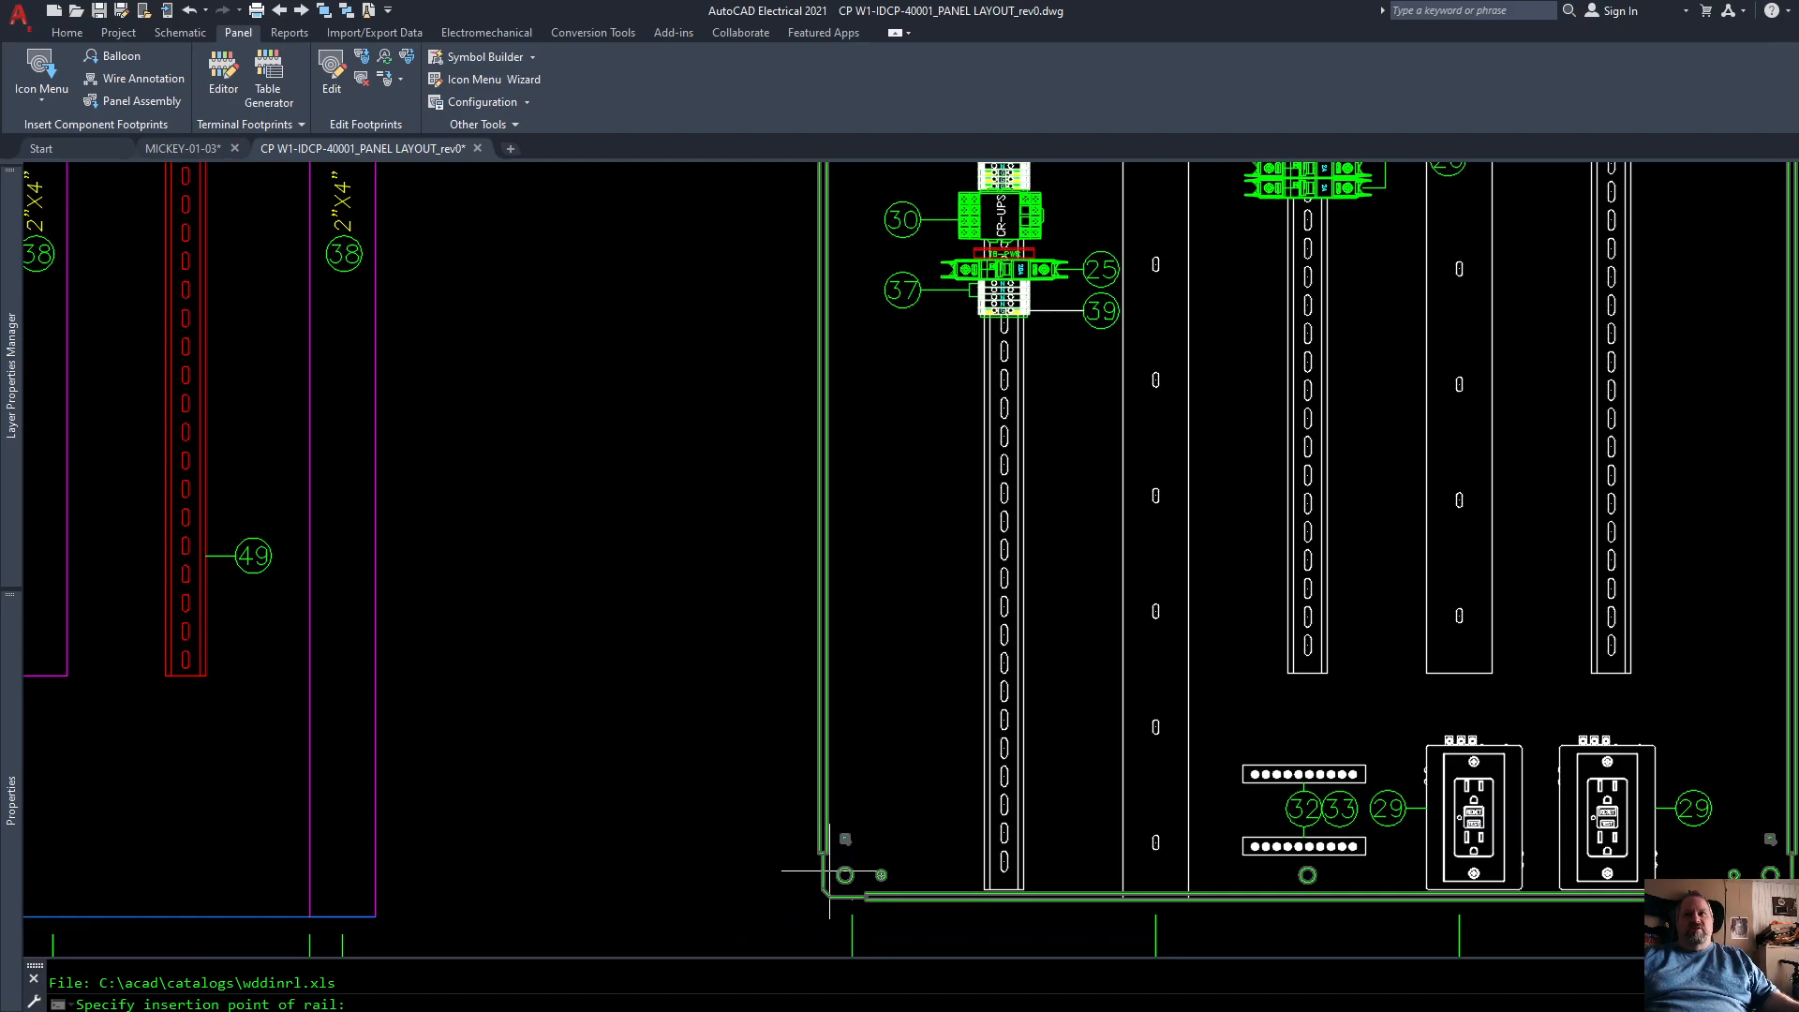
left_click(891, 901)
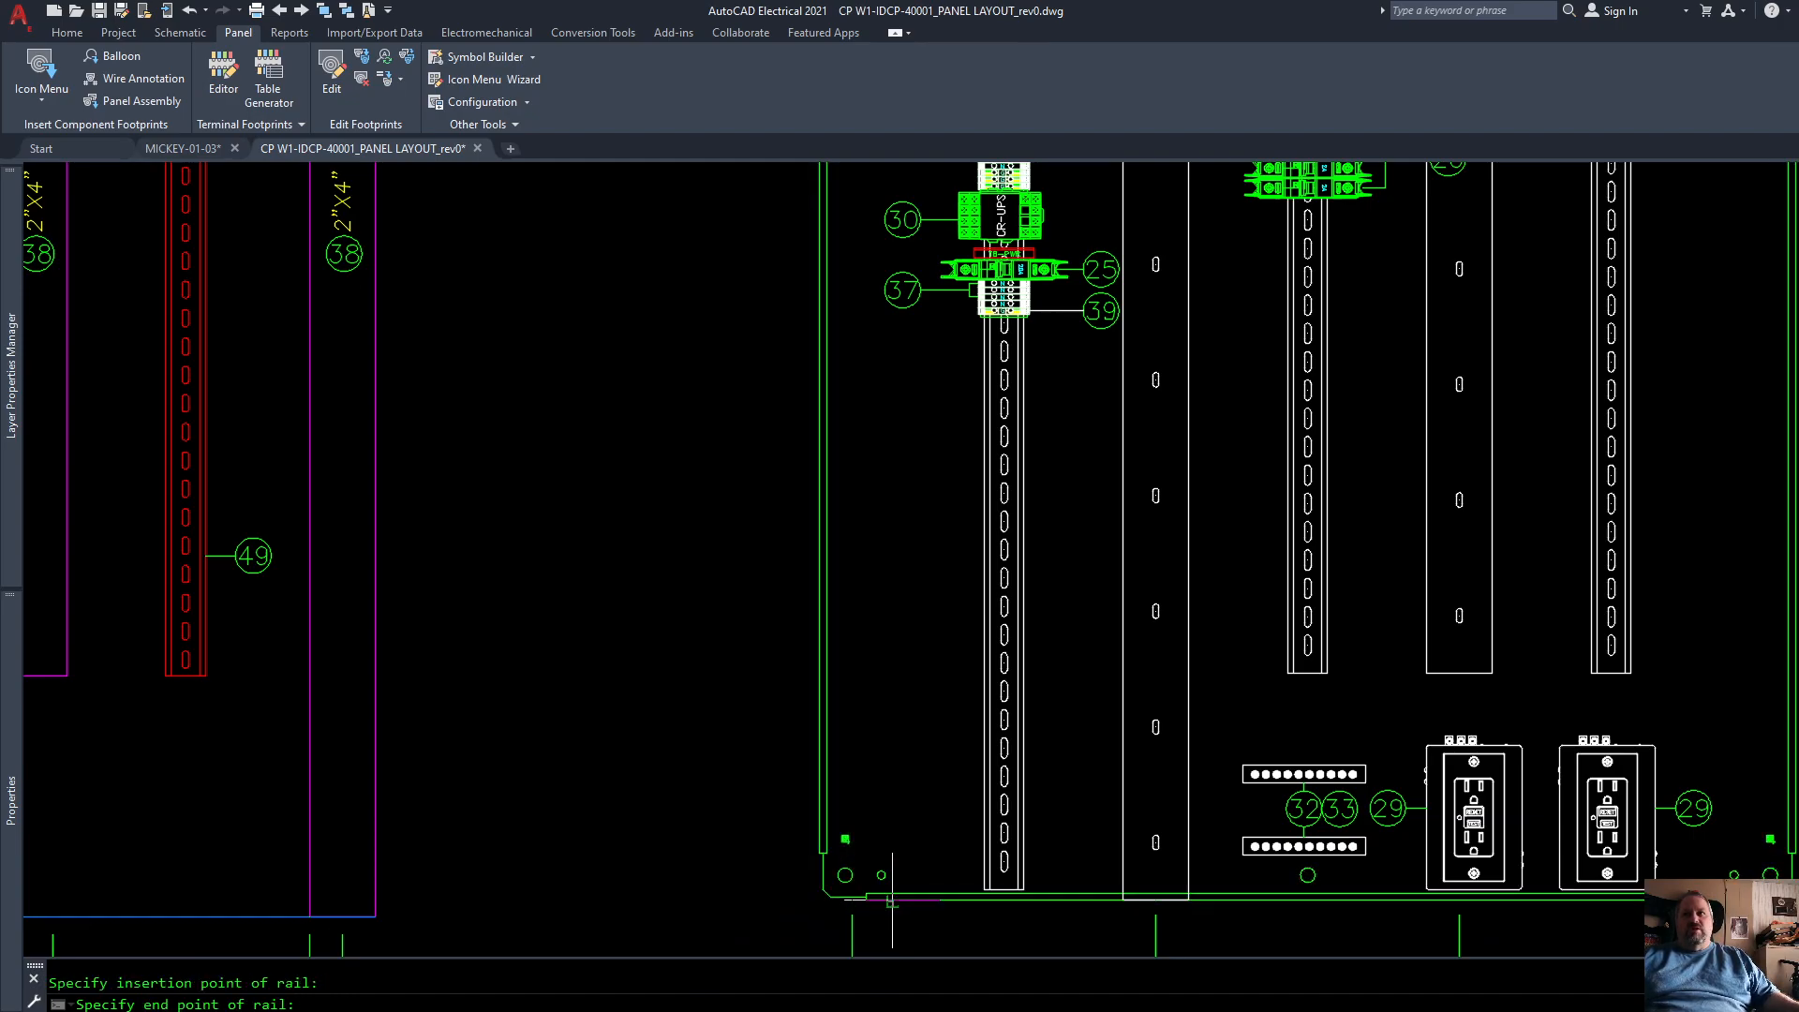
scroll(891, 900, "down", 3)
scroll(941, 834, "down", 2)
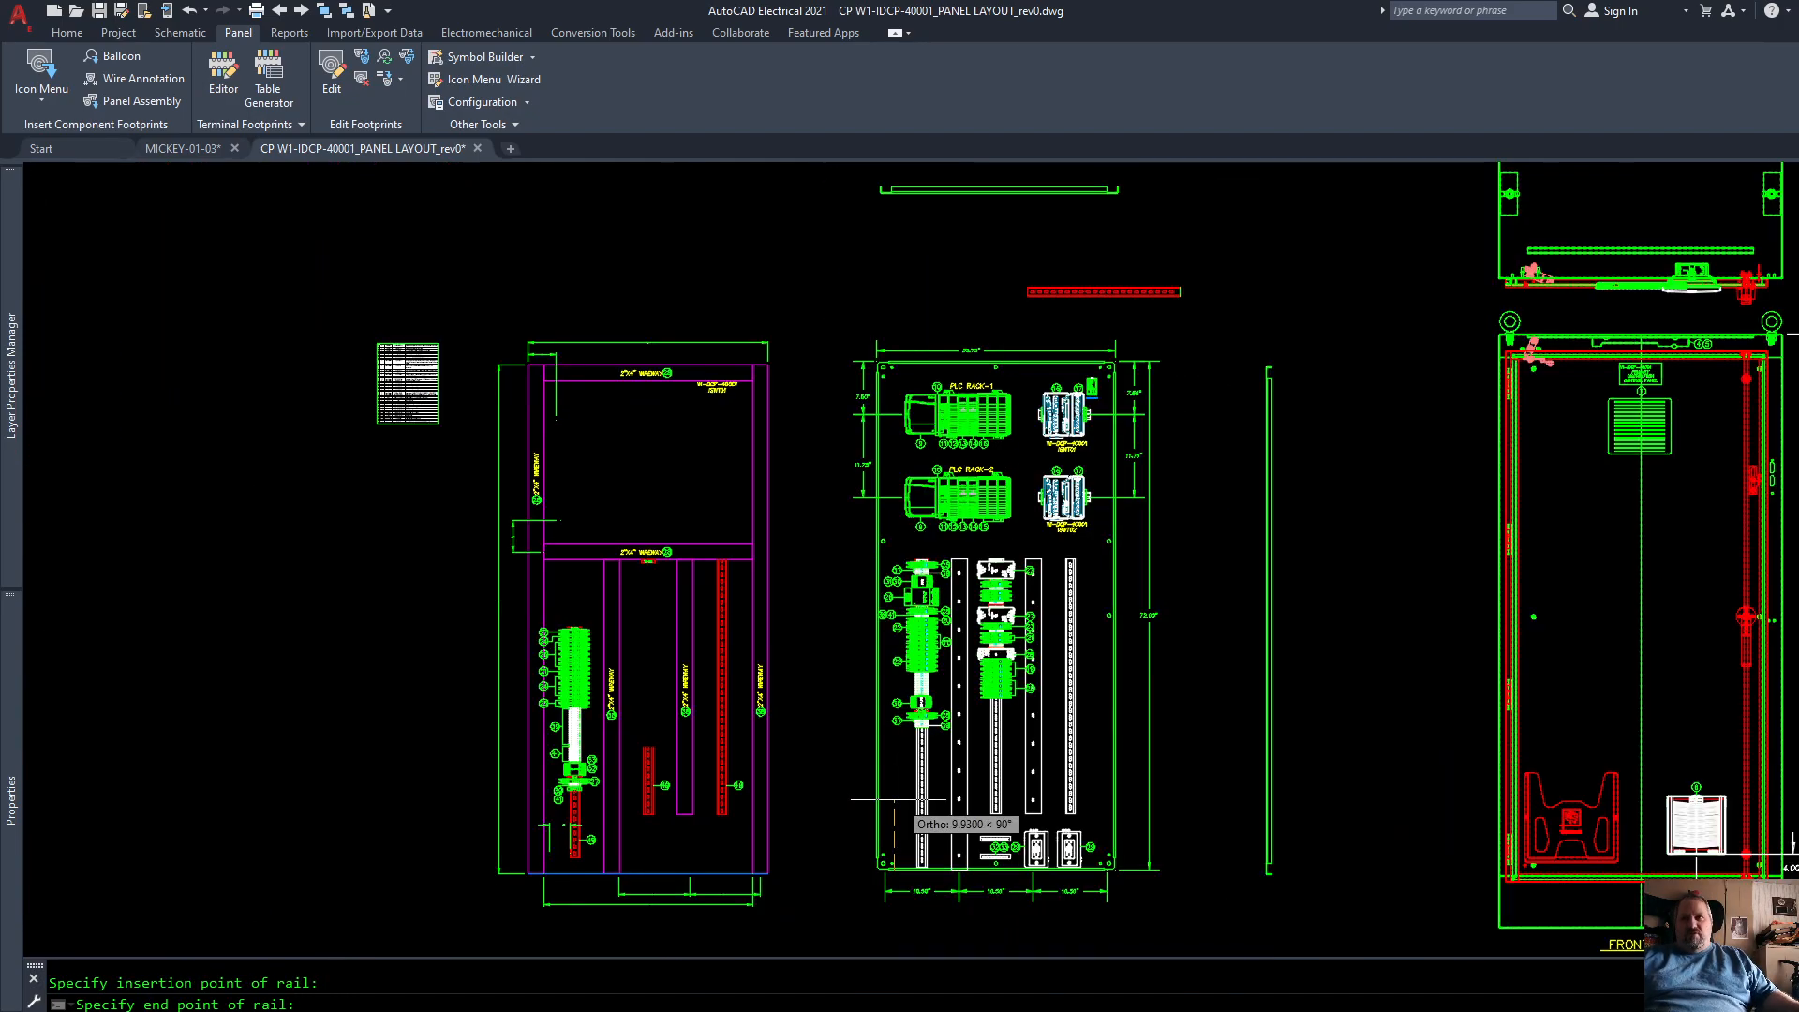
scroll(906, 300, "up", 6)
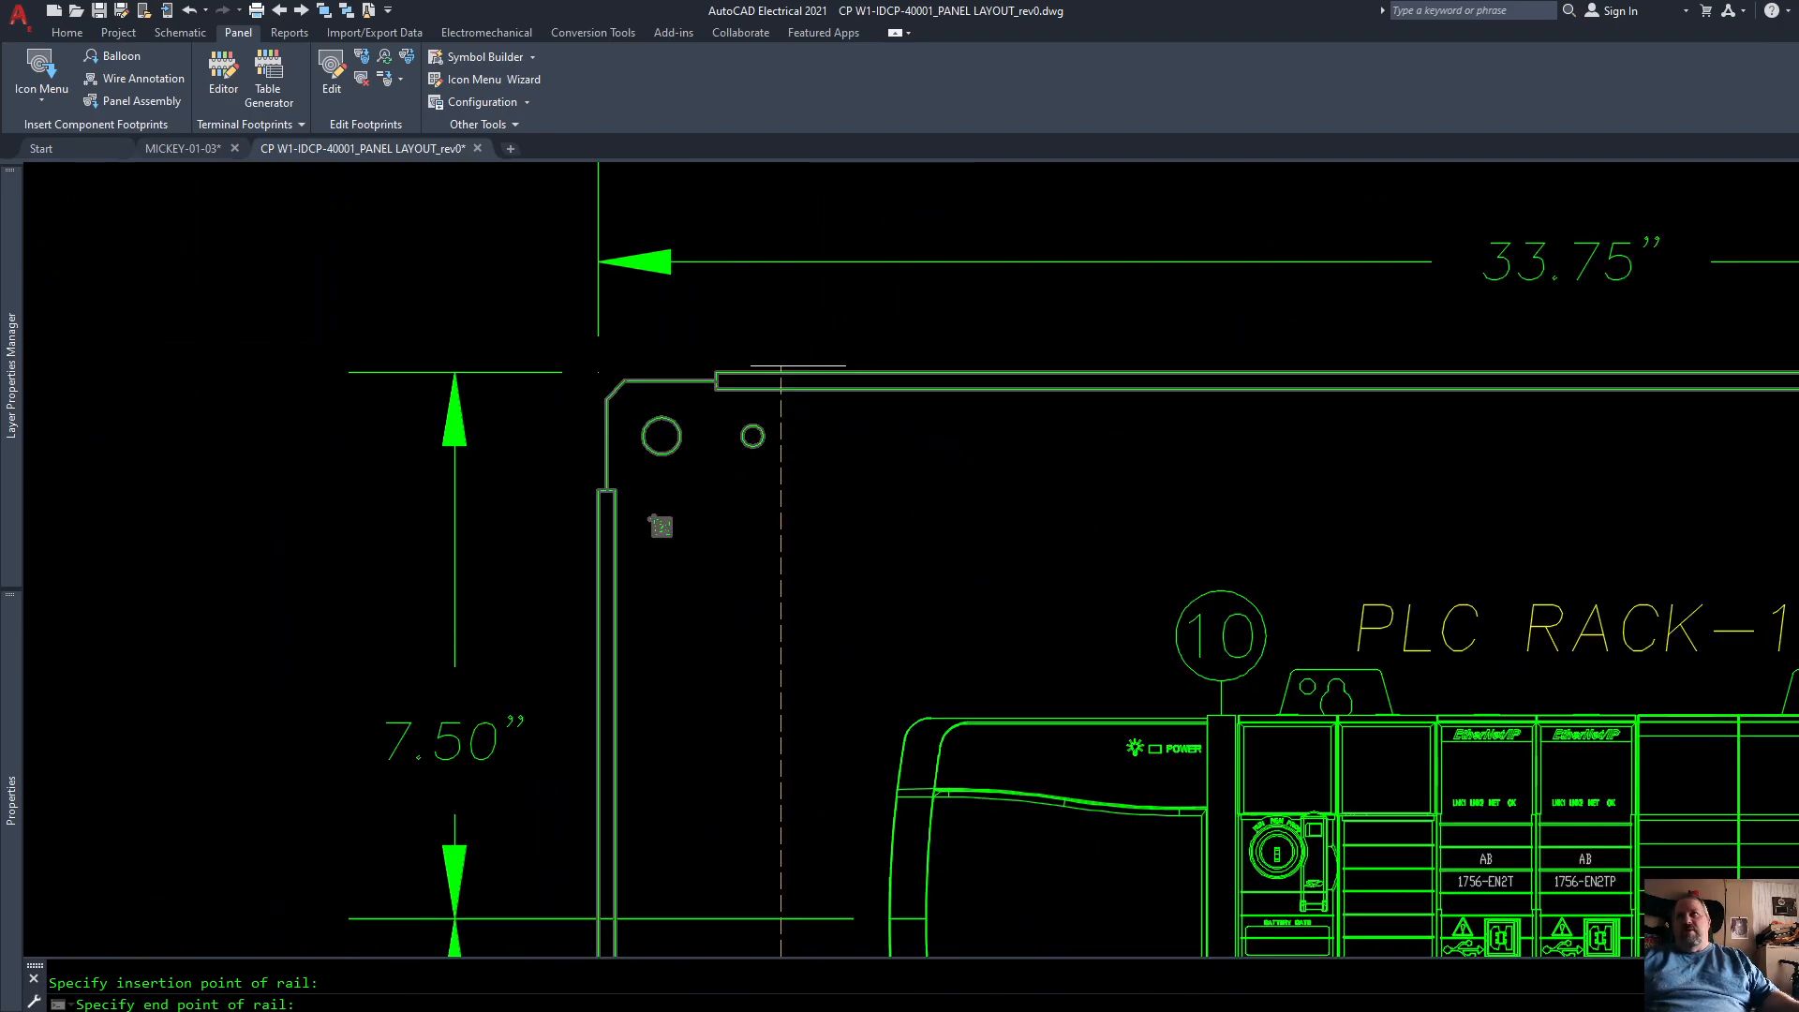
left_click(792, 382)
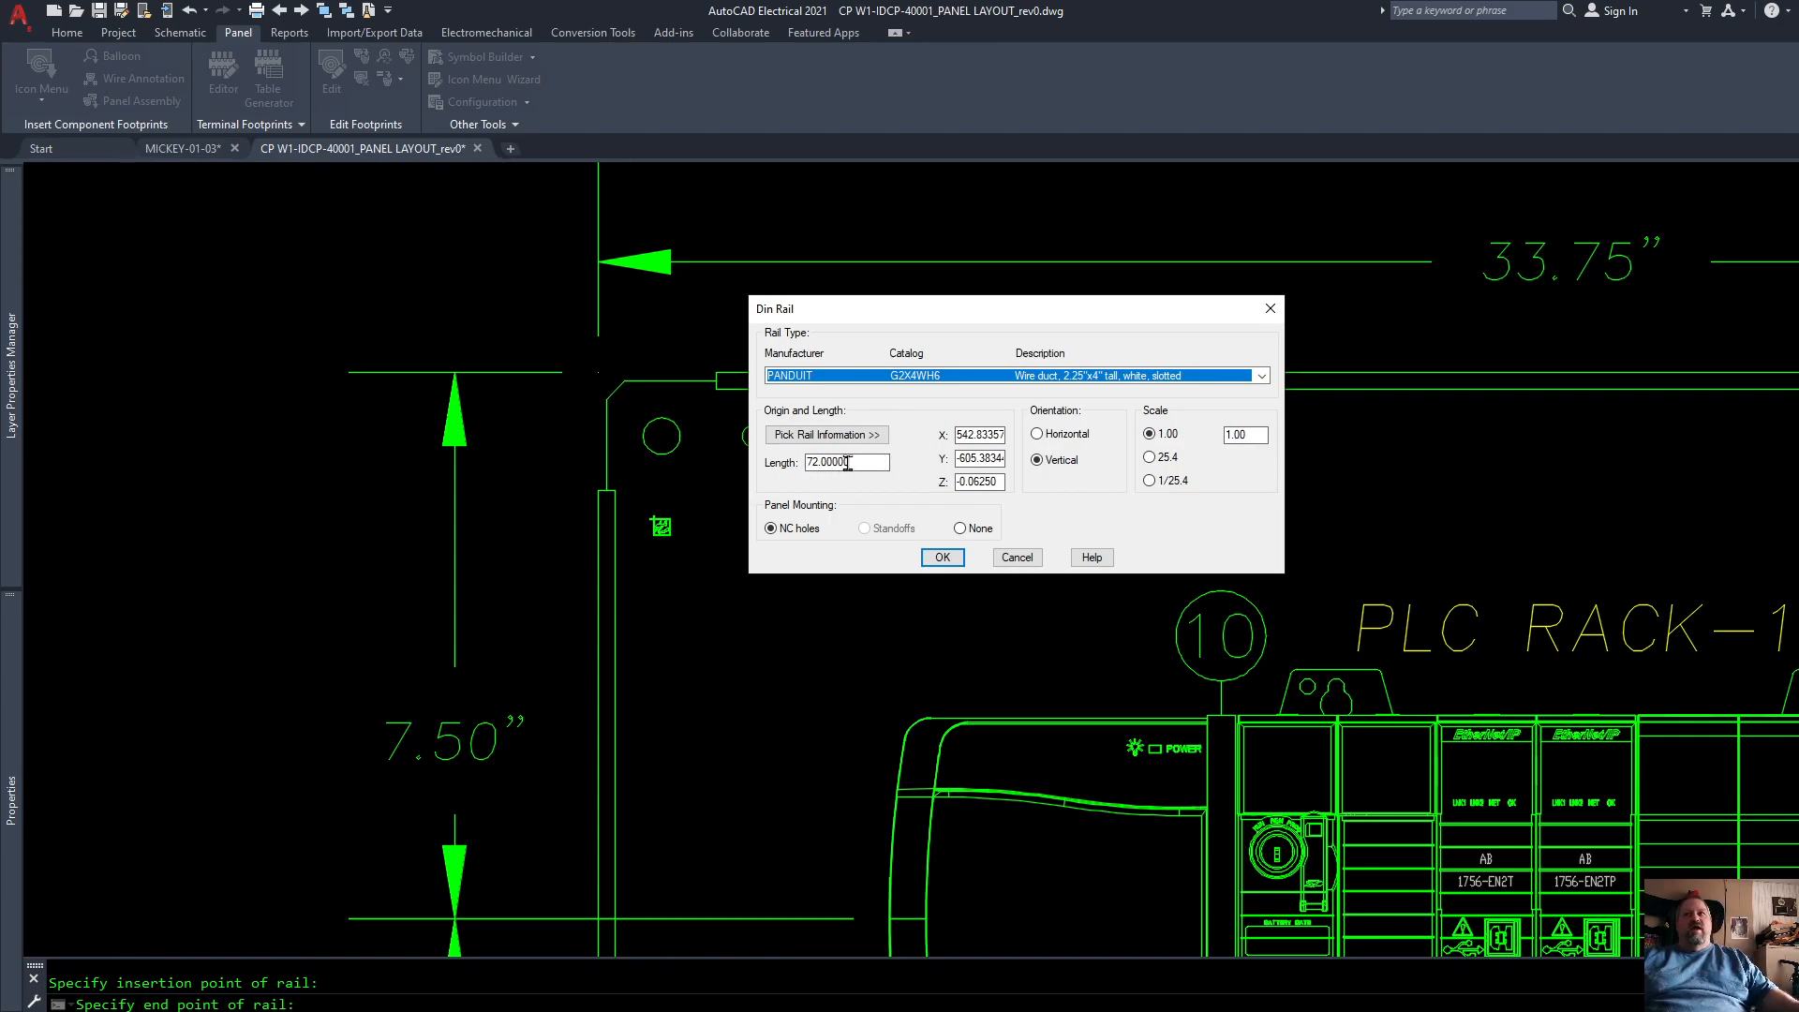
left_click(948, 556)
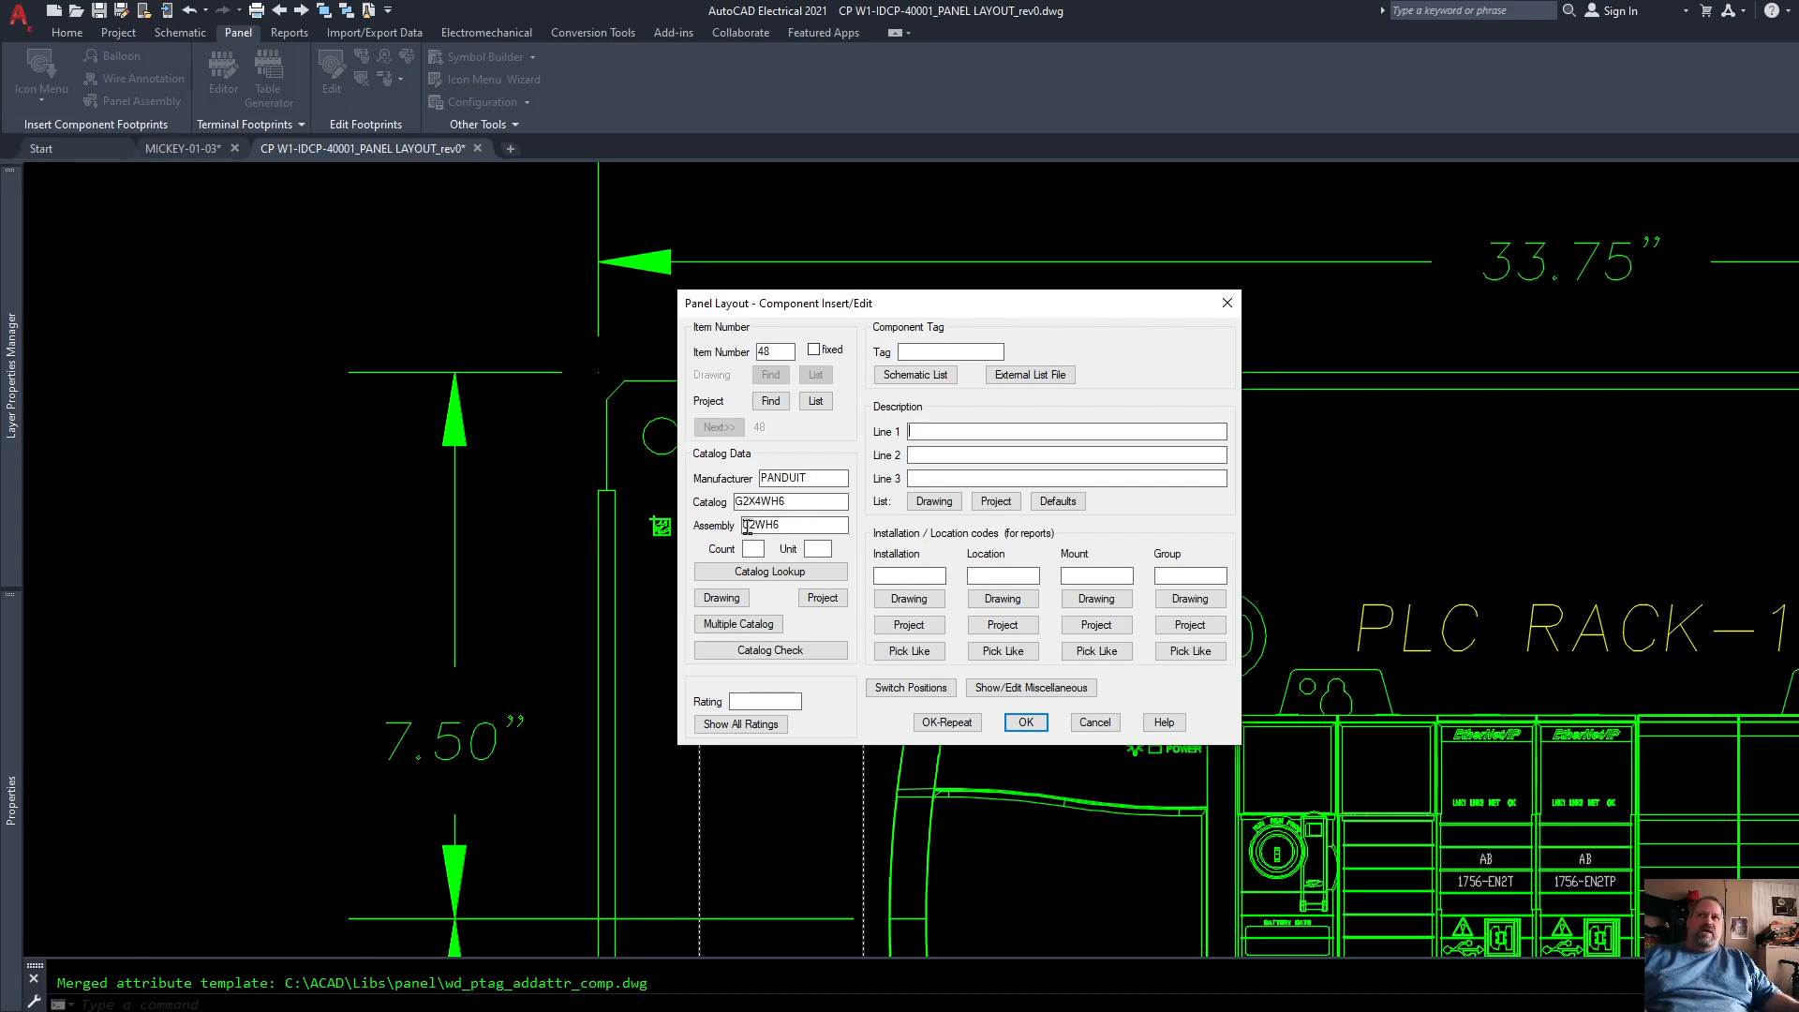
Step: Check the duct's catalog bill of materials and insert the component with the tag DR1
left_click(781, 656)
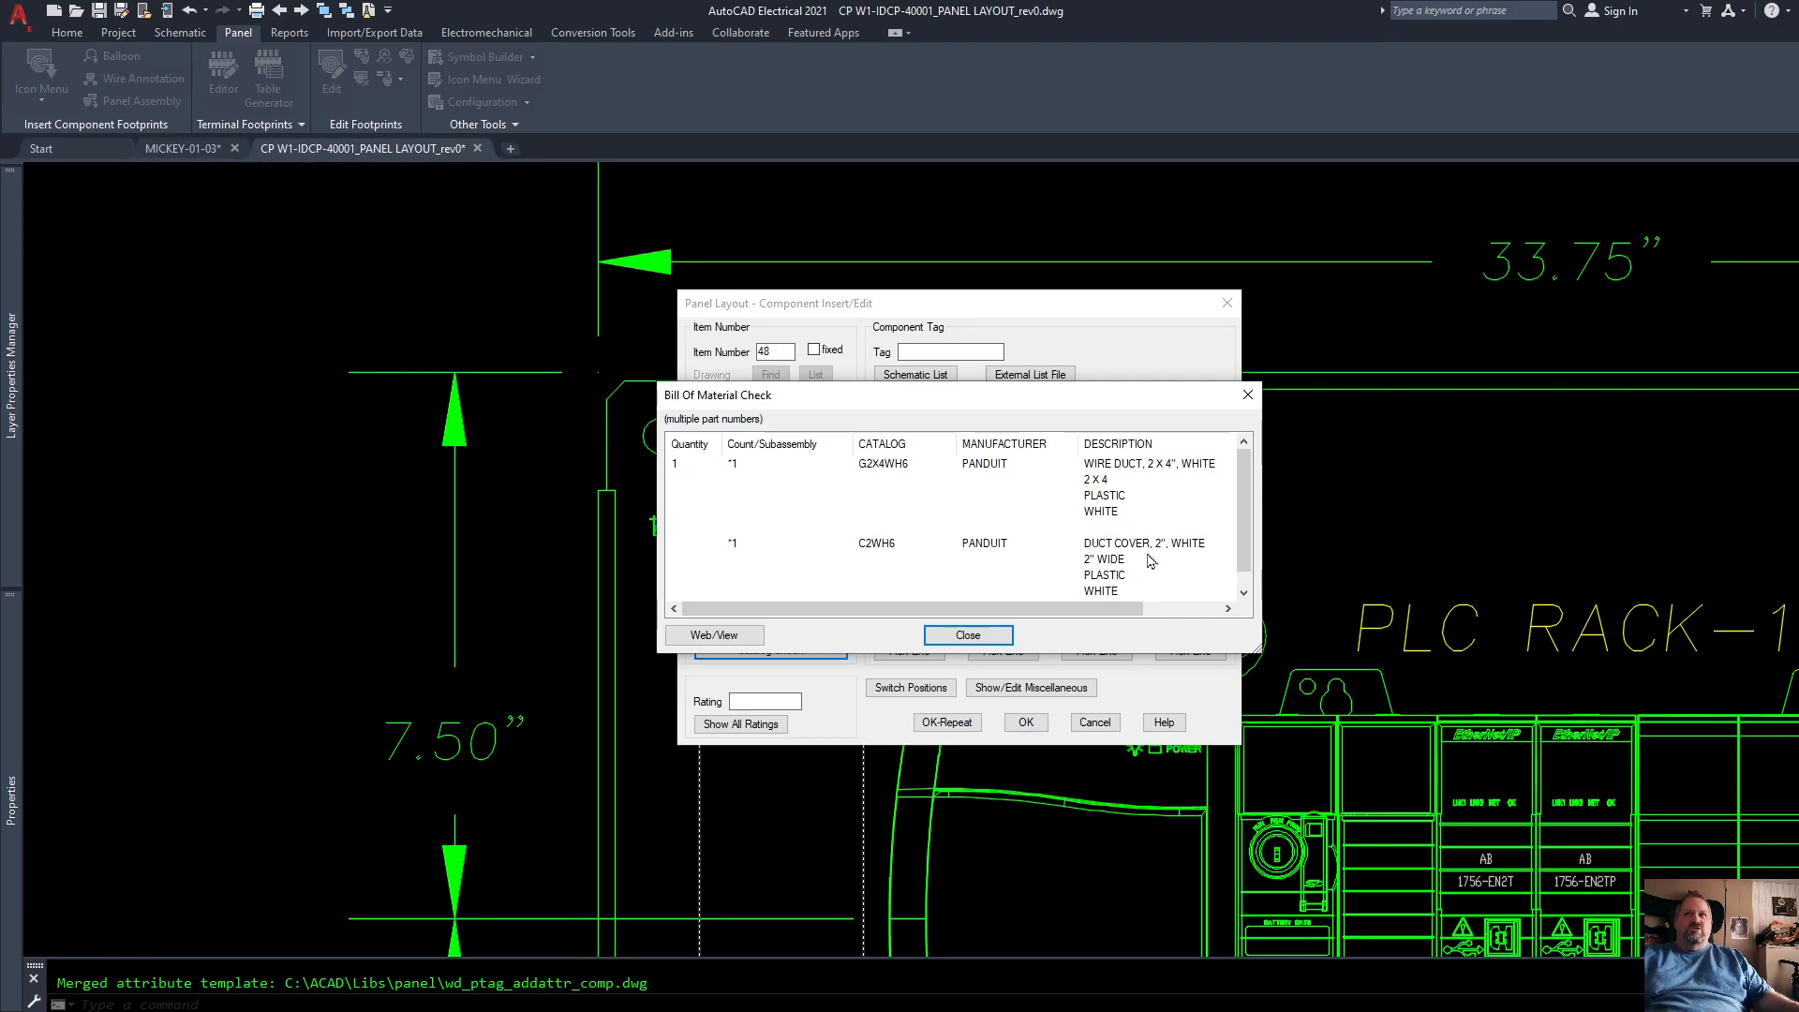
left_click(984, 637)
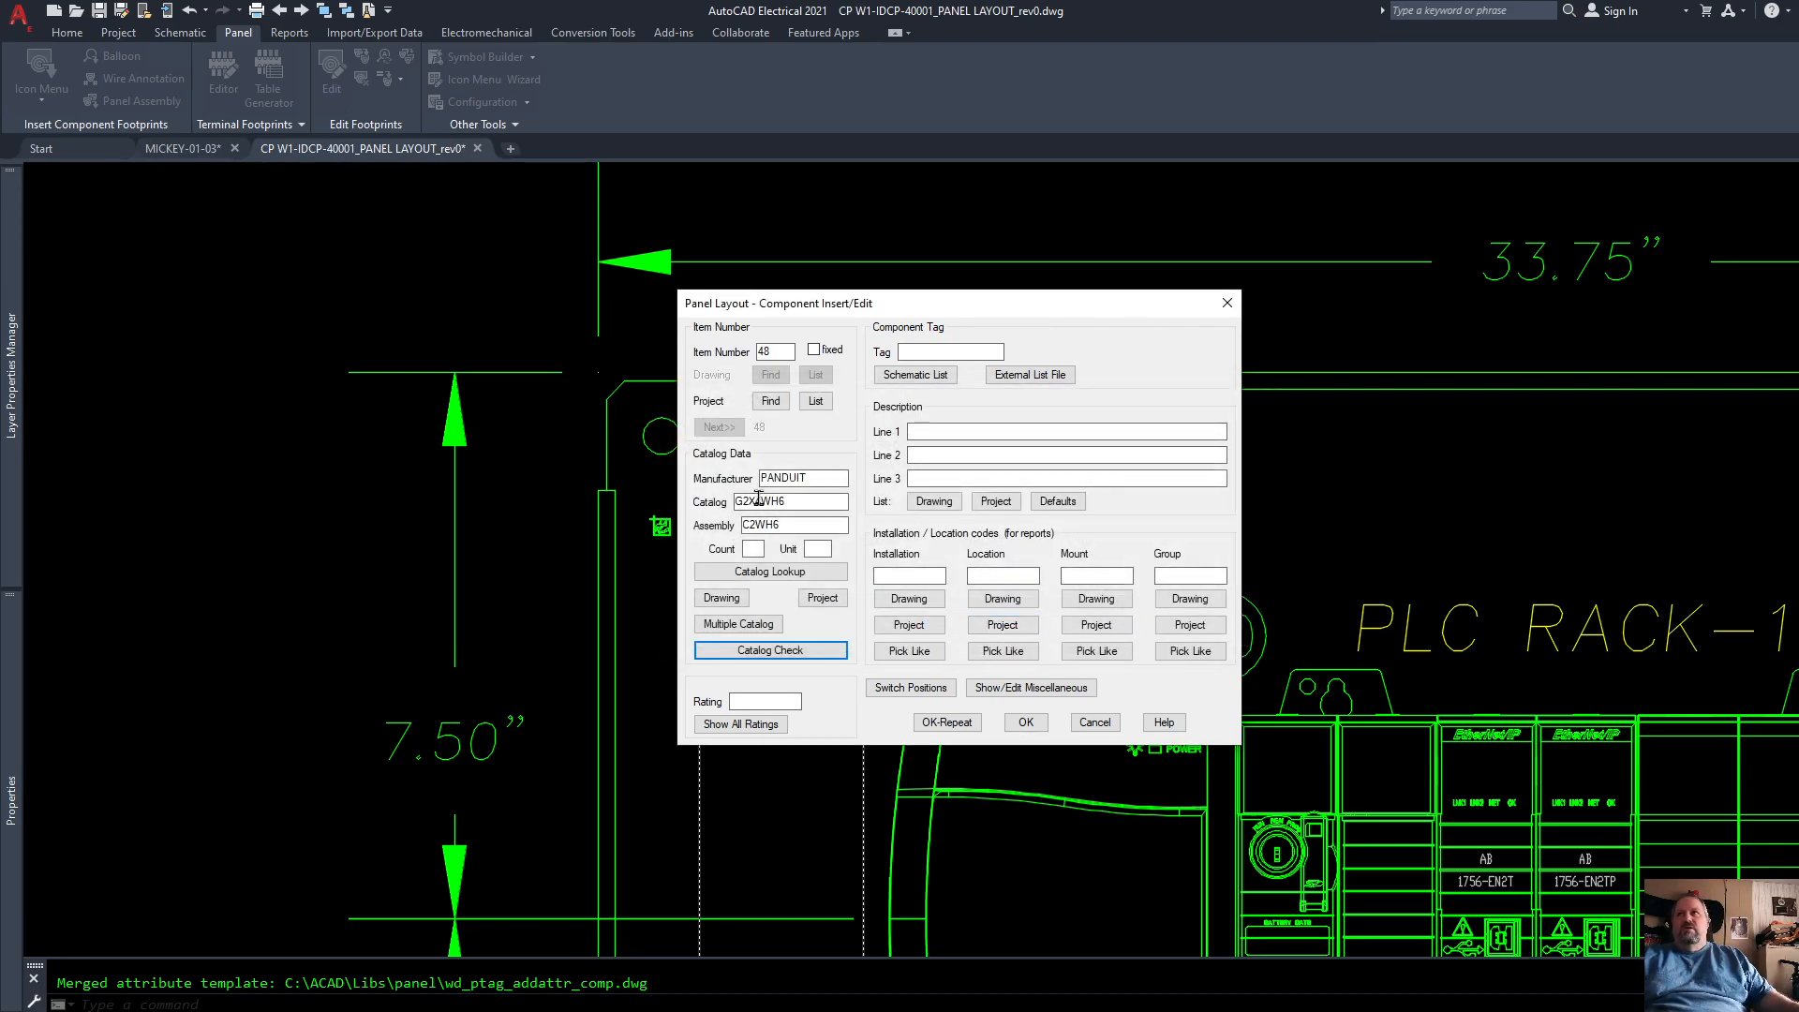
left_click(779, 352)
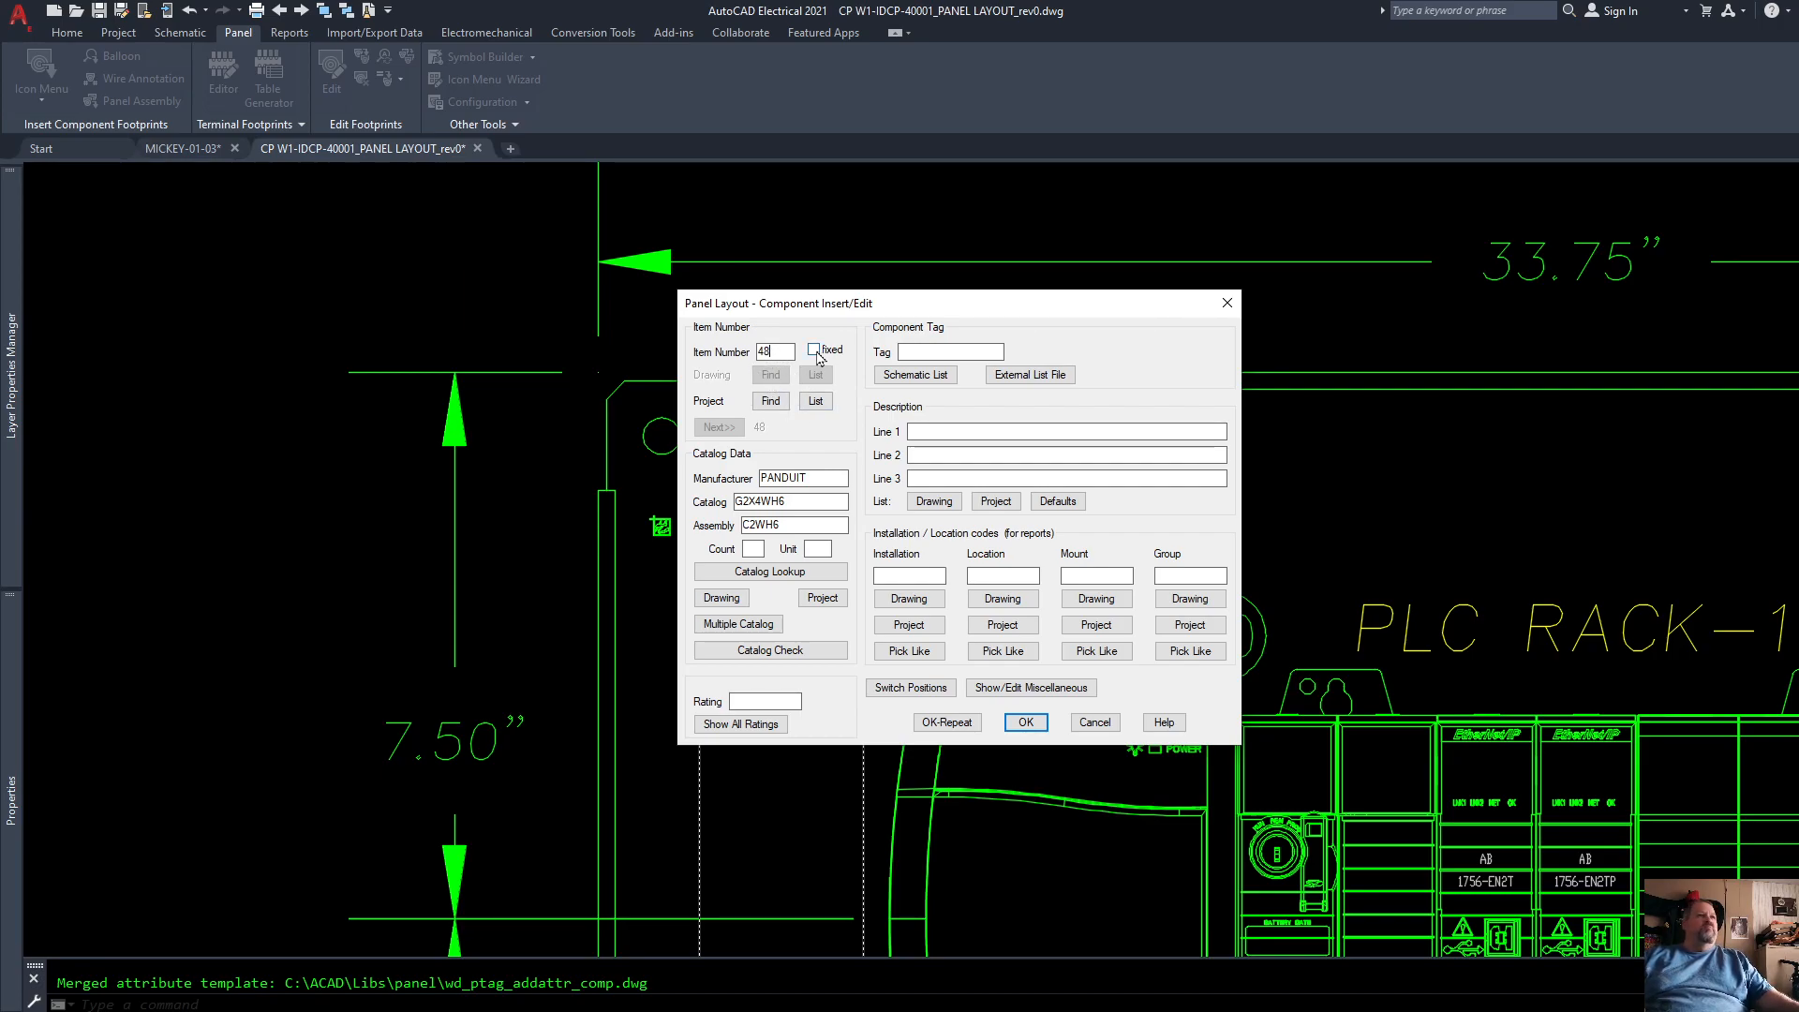
left_click(926, 353)
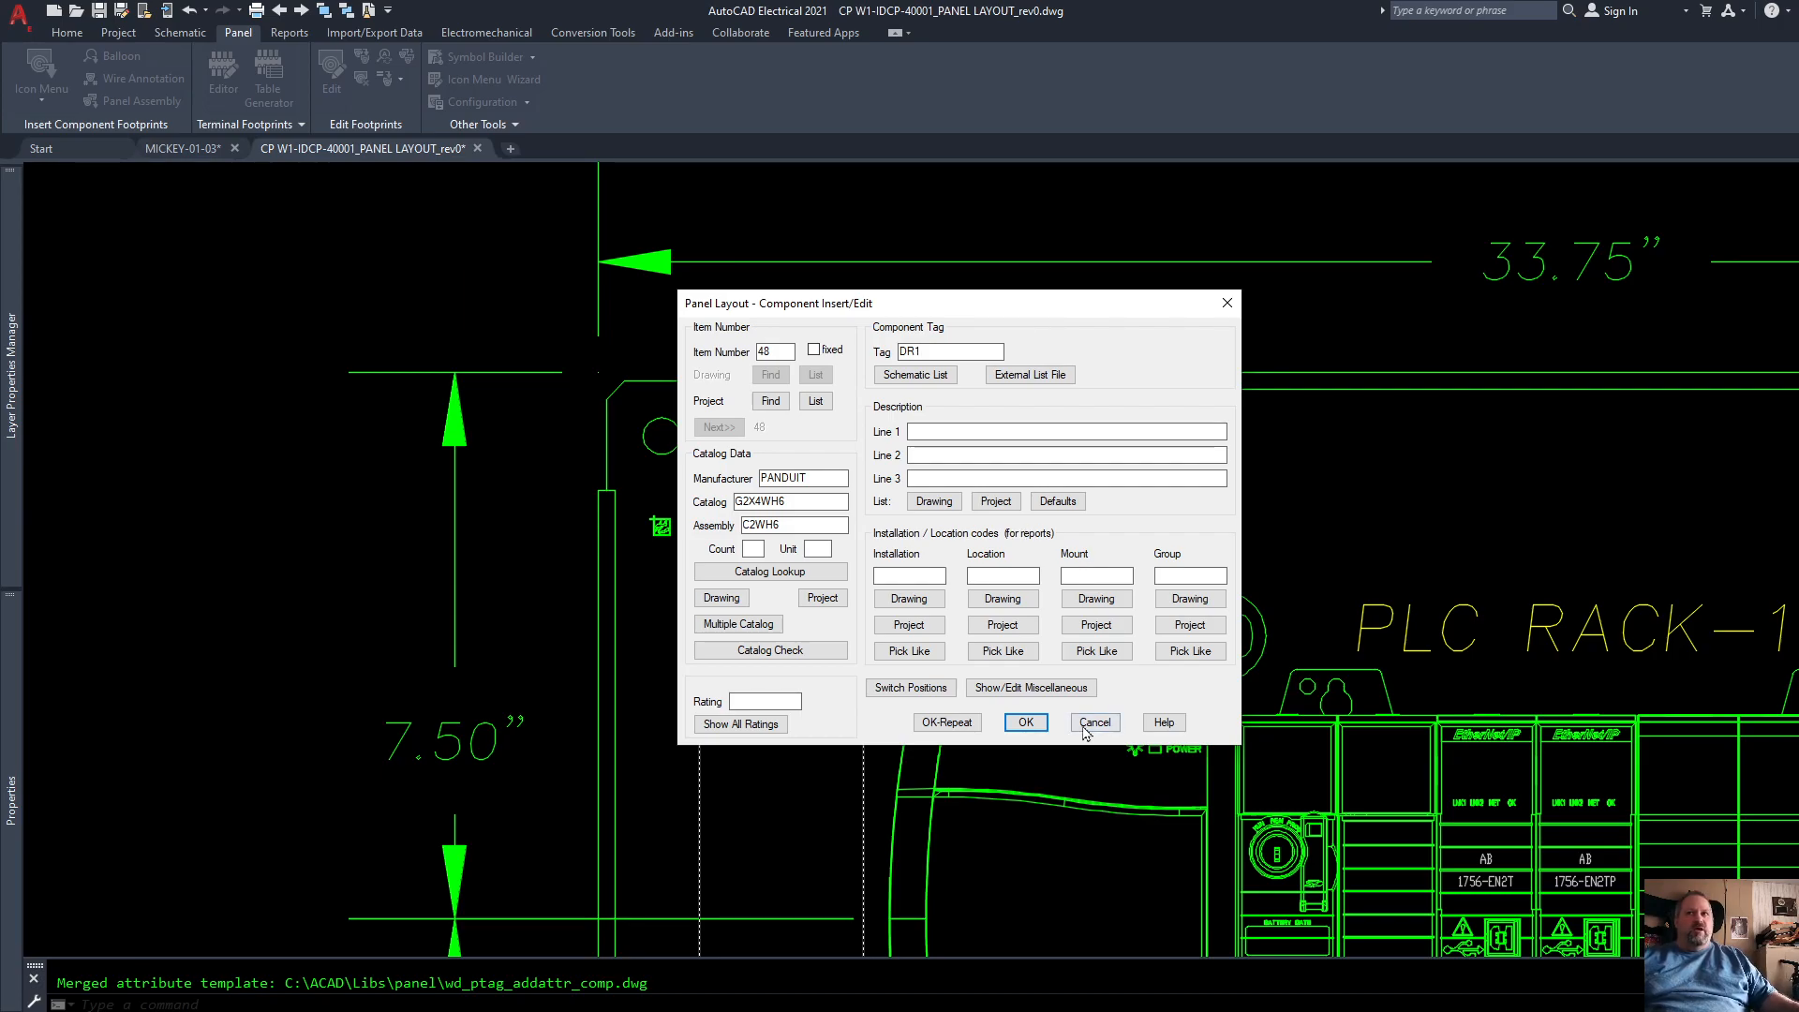
left_click(1028, 721)
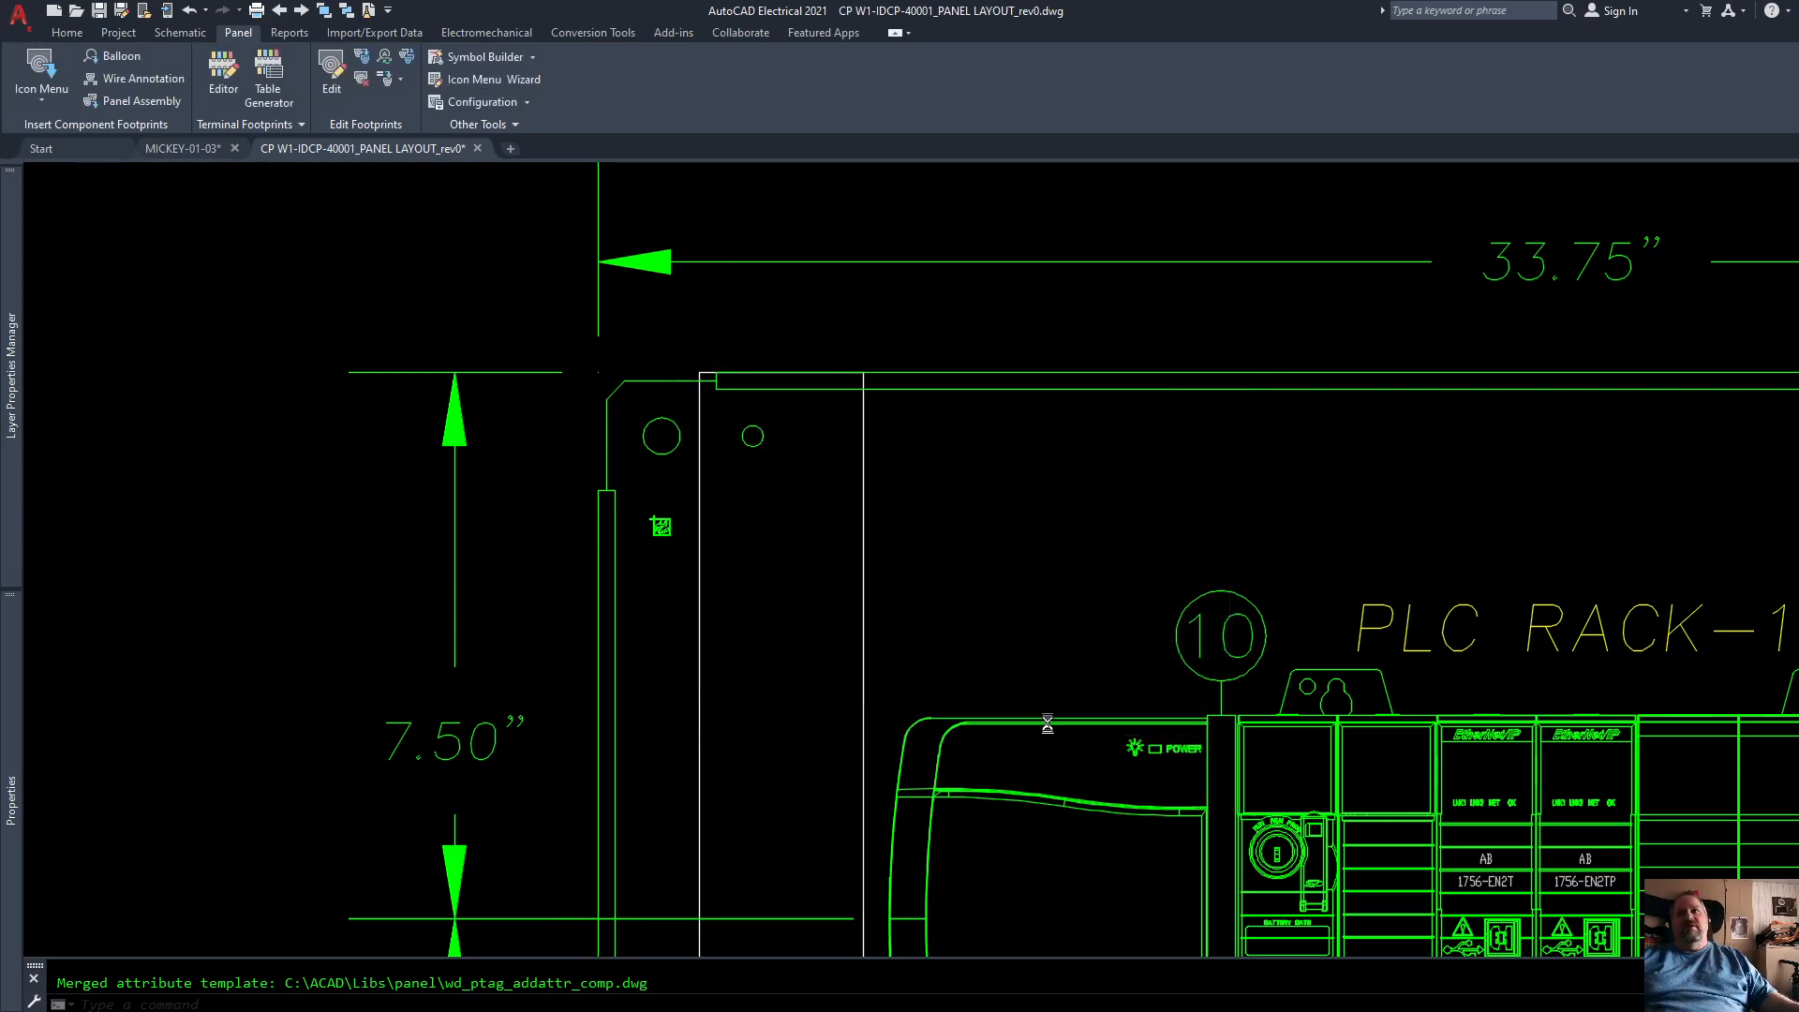
Step: Move the new vertical wire duct so its left side is flush with the back panel's outer left edge
scroll(854, 341, "down", 6)
scroll(854, 341, "down", 2)
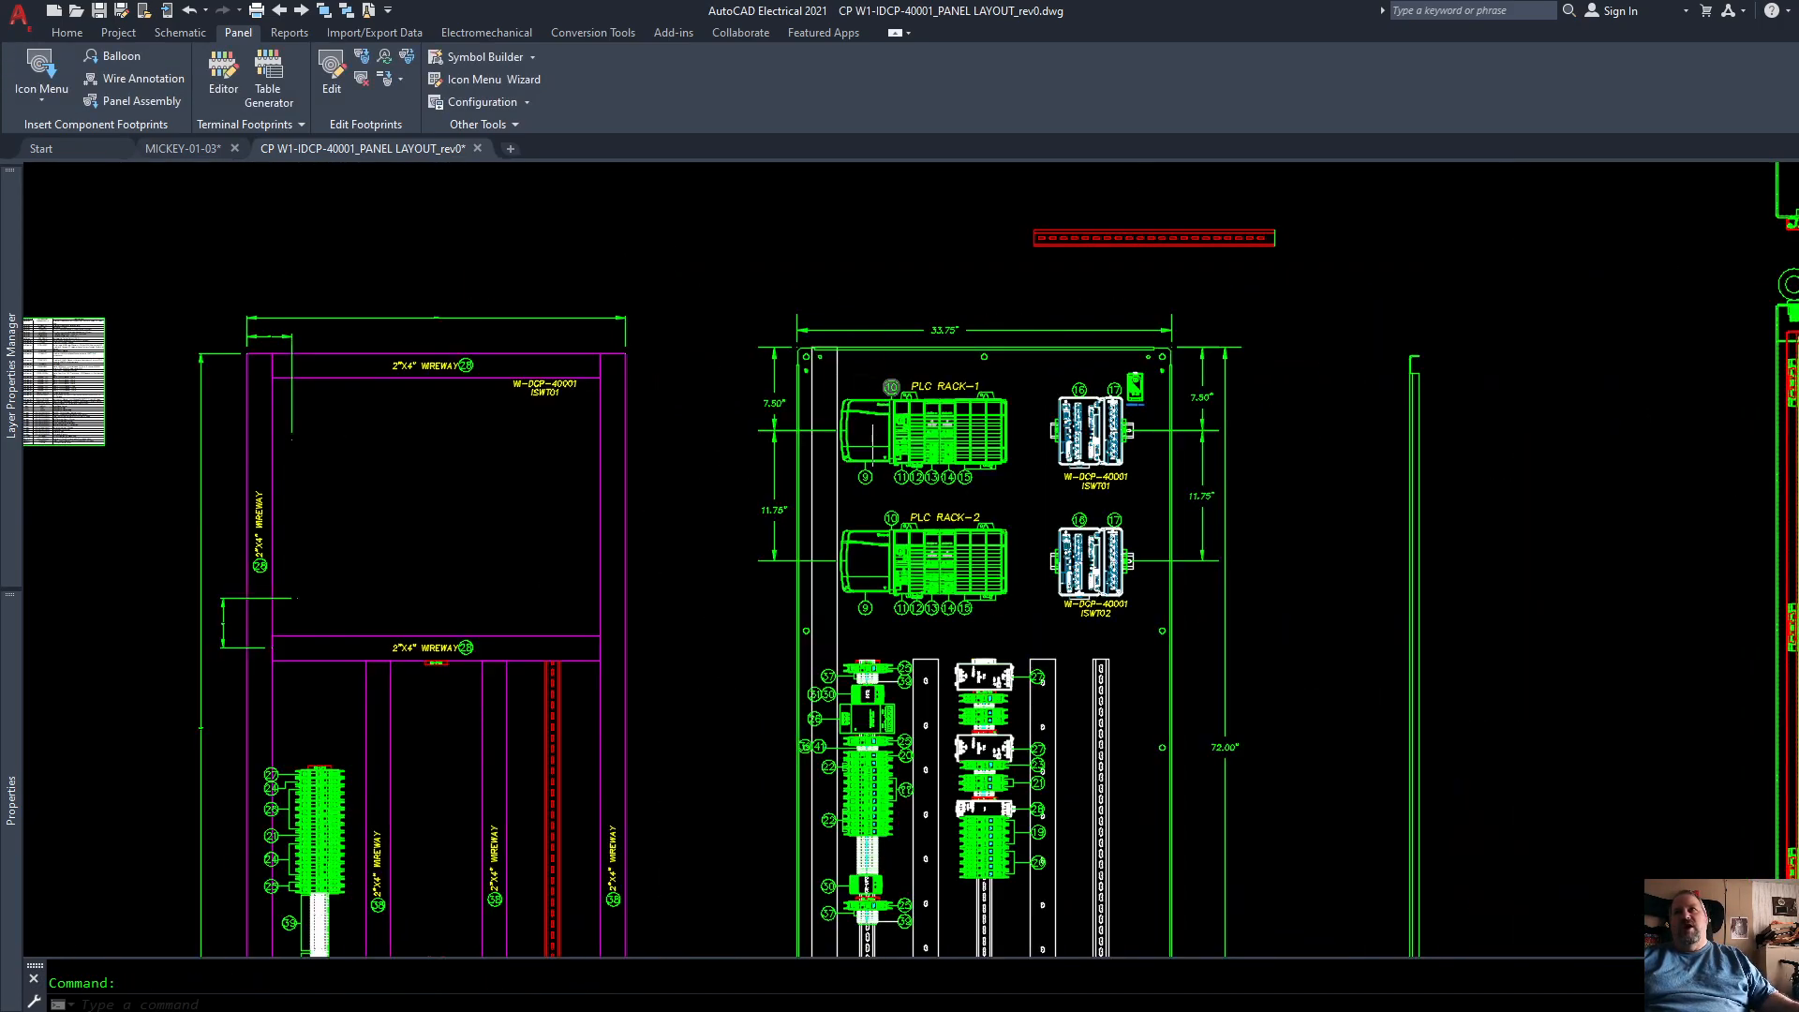
scroll(860, 722, "down", 3)
scroll(861, 722, "up", 5)
scroll(861, 722, "down", 2)
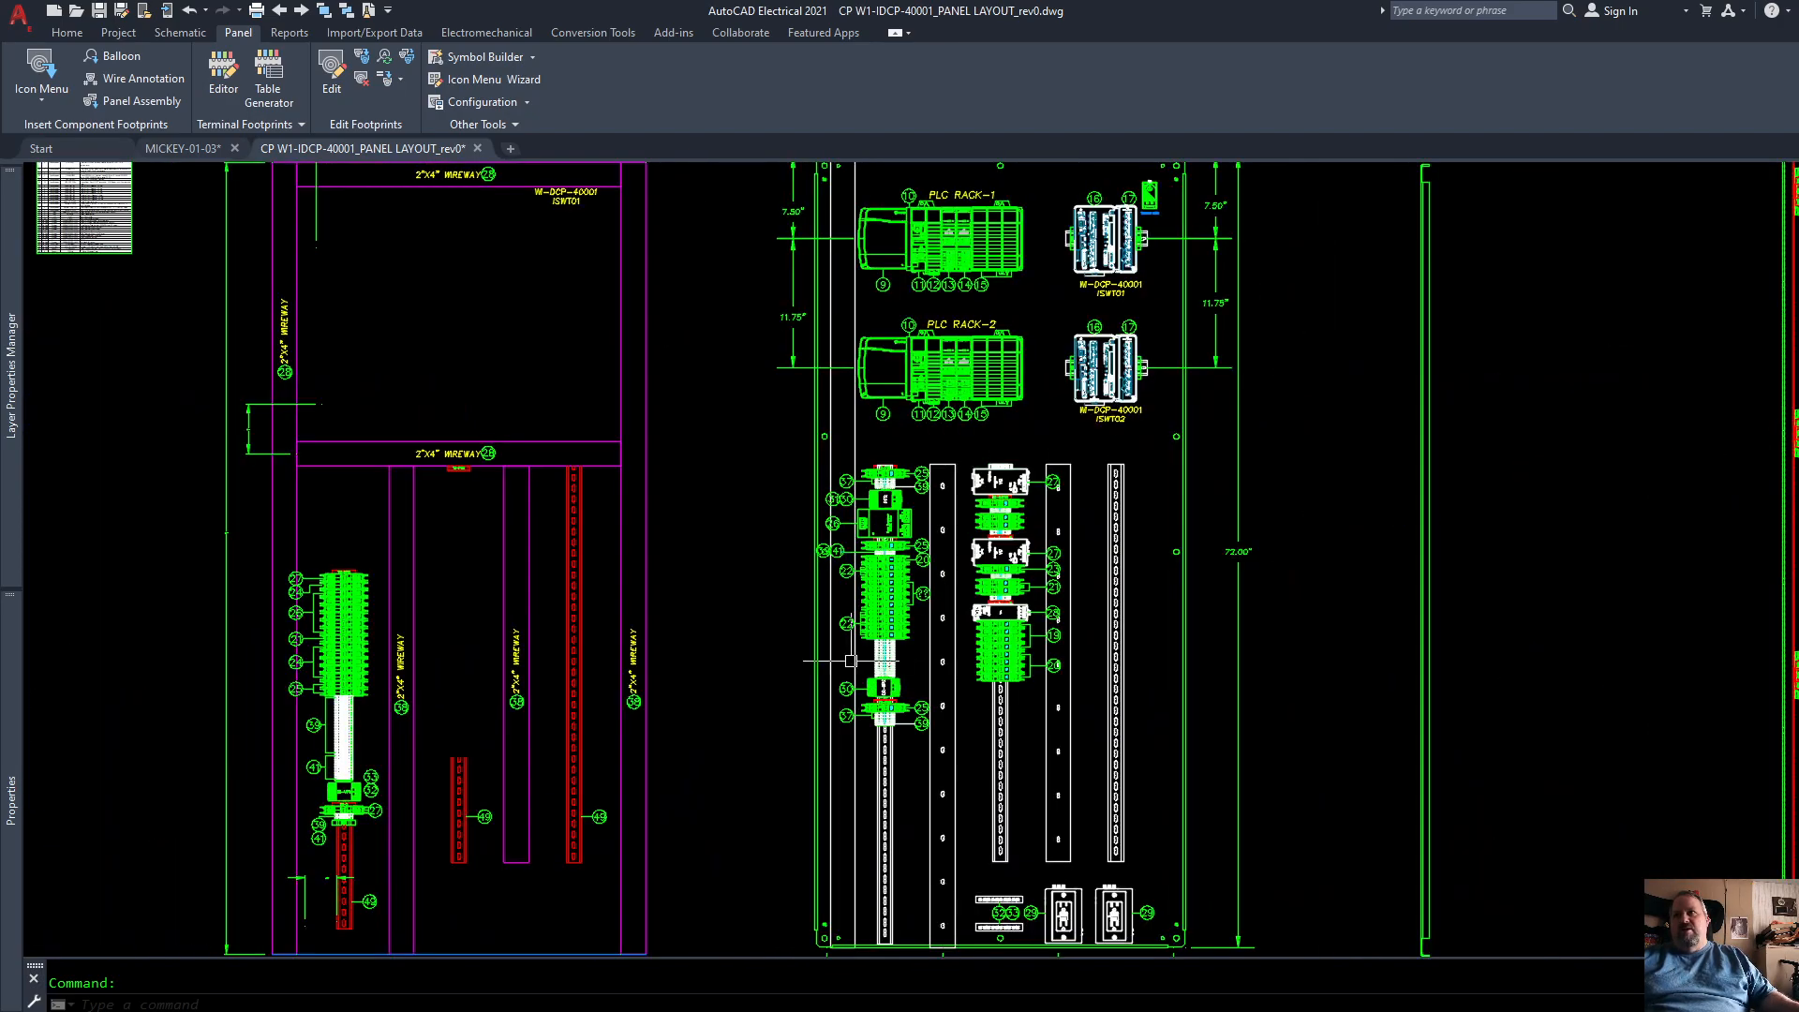
scroll(861, 721, "up", 6)
left_click(876, 632)
left_click(851, 630)
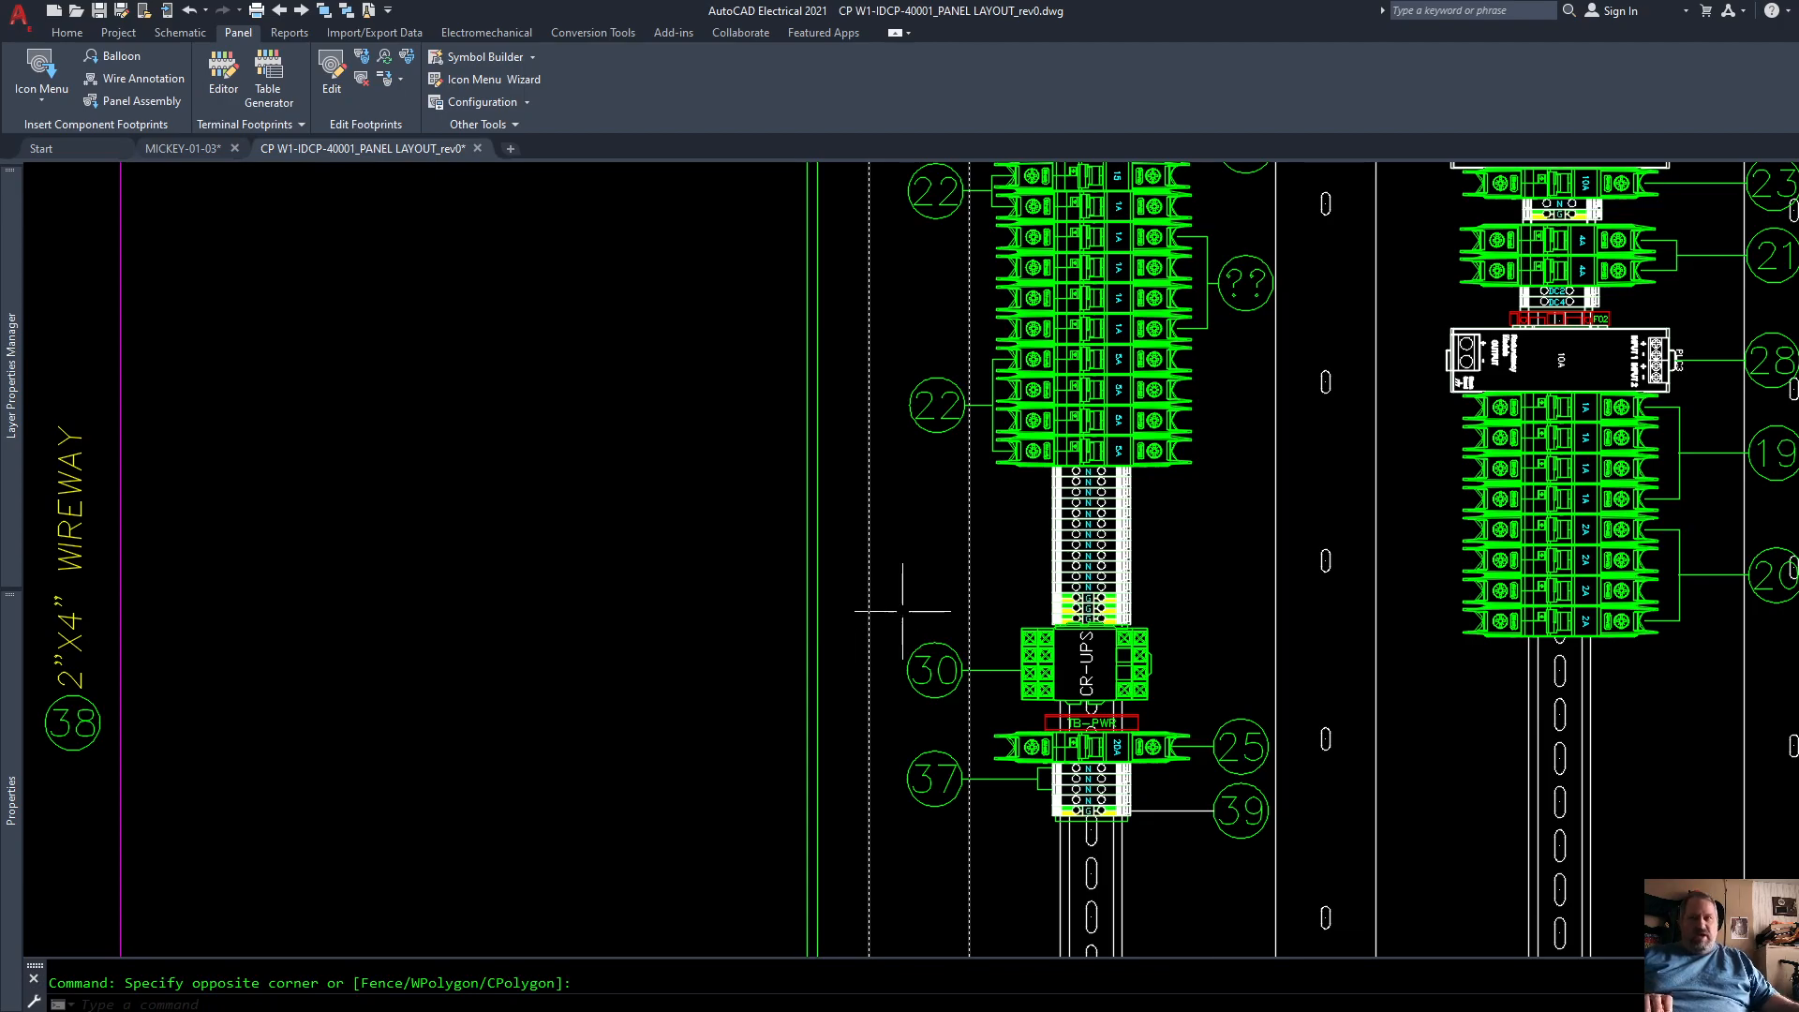
type("M")
key("Return")
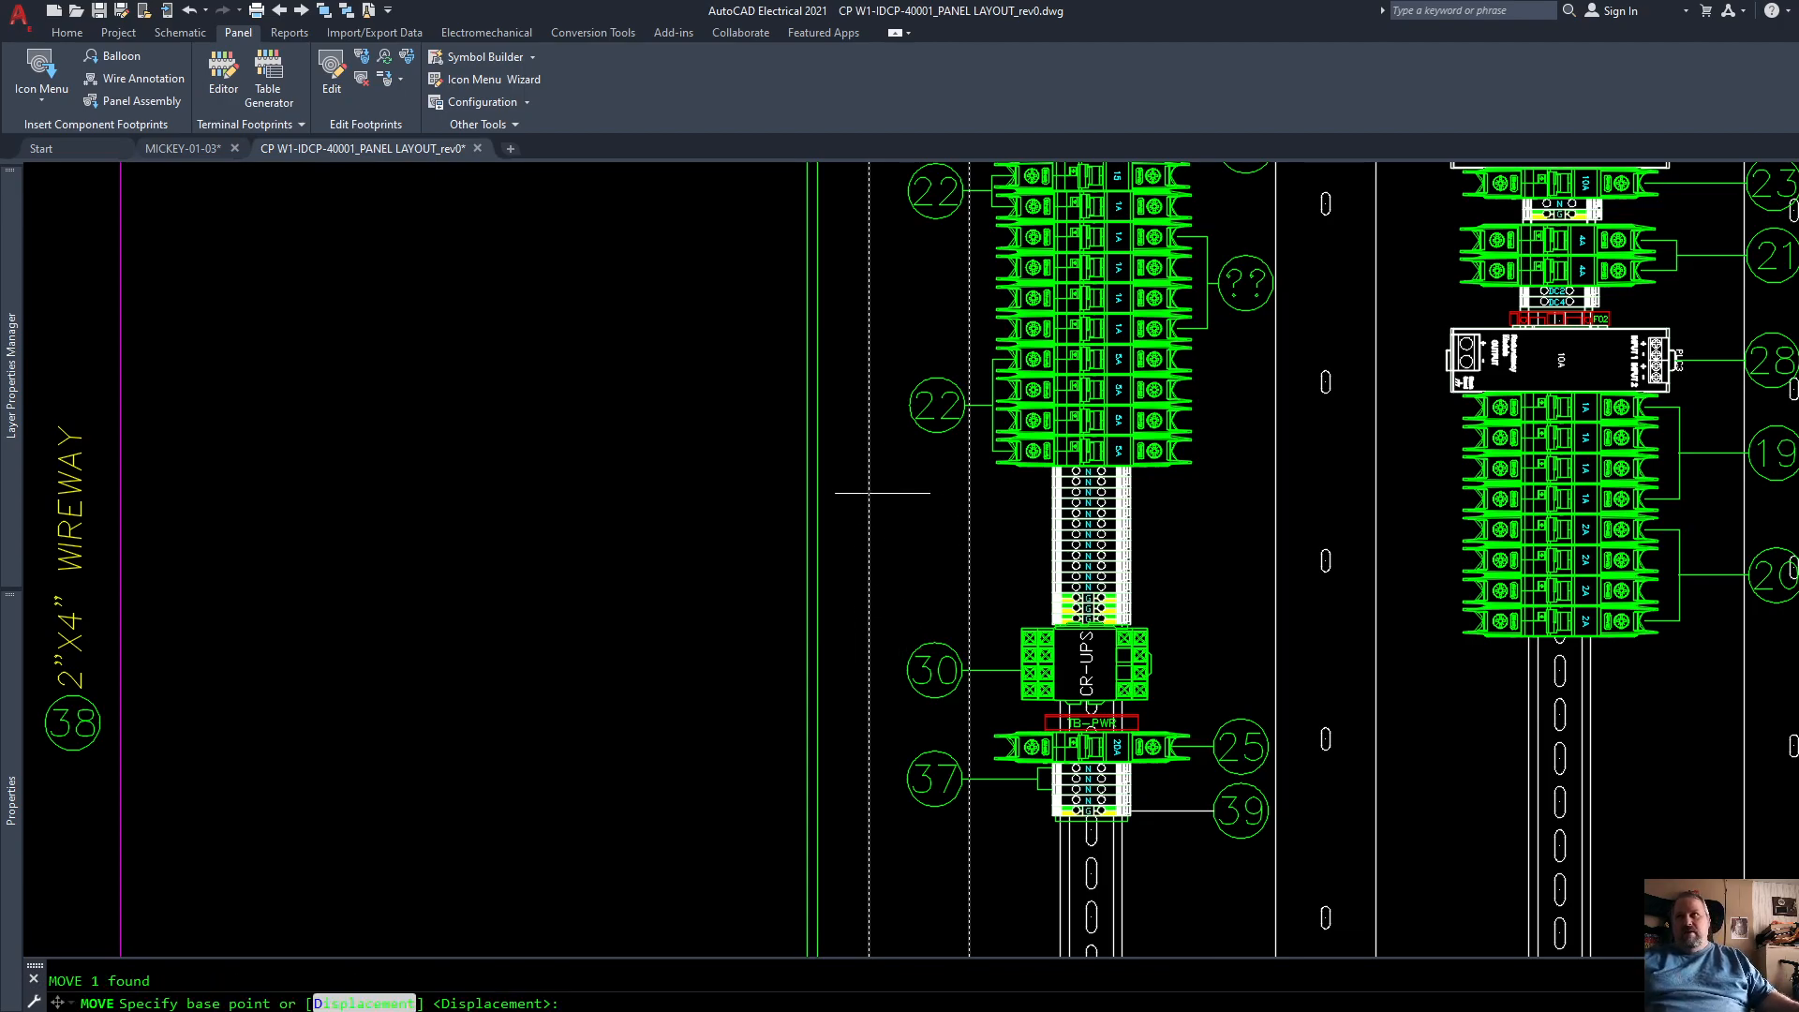
left_click(870, 497)
scroll(866, 497, "up", 5)
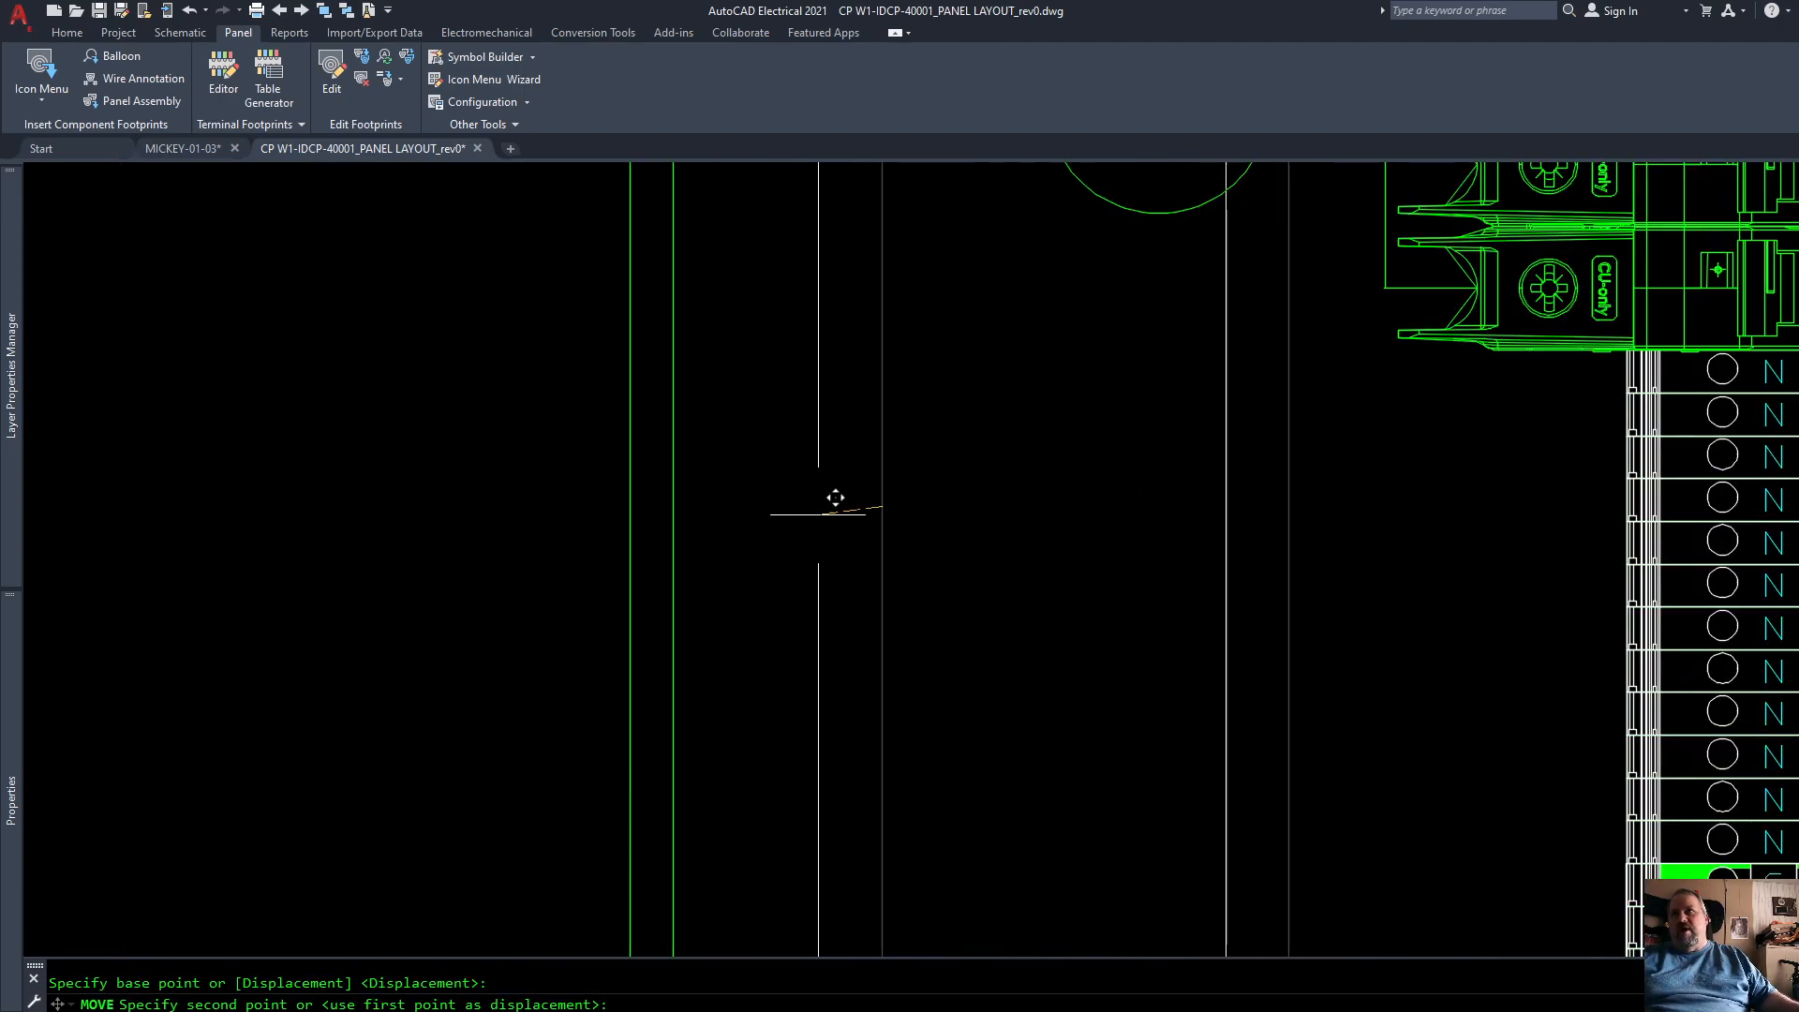
left_click(630, 502)
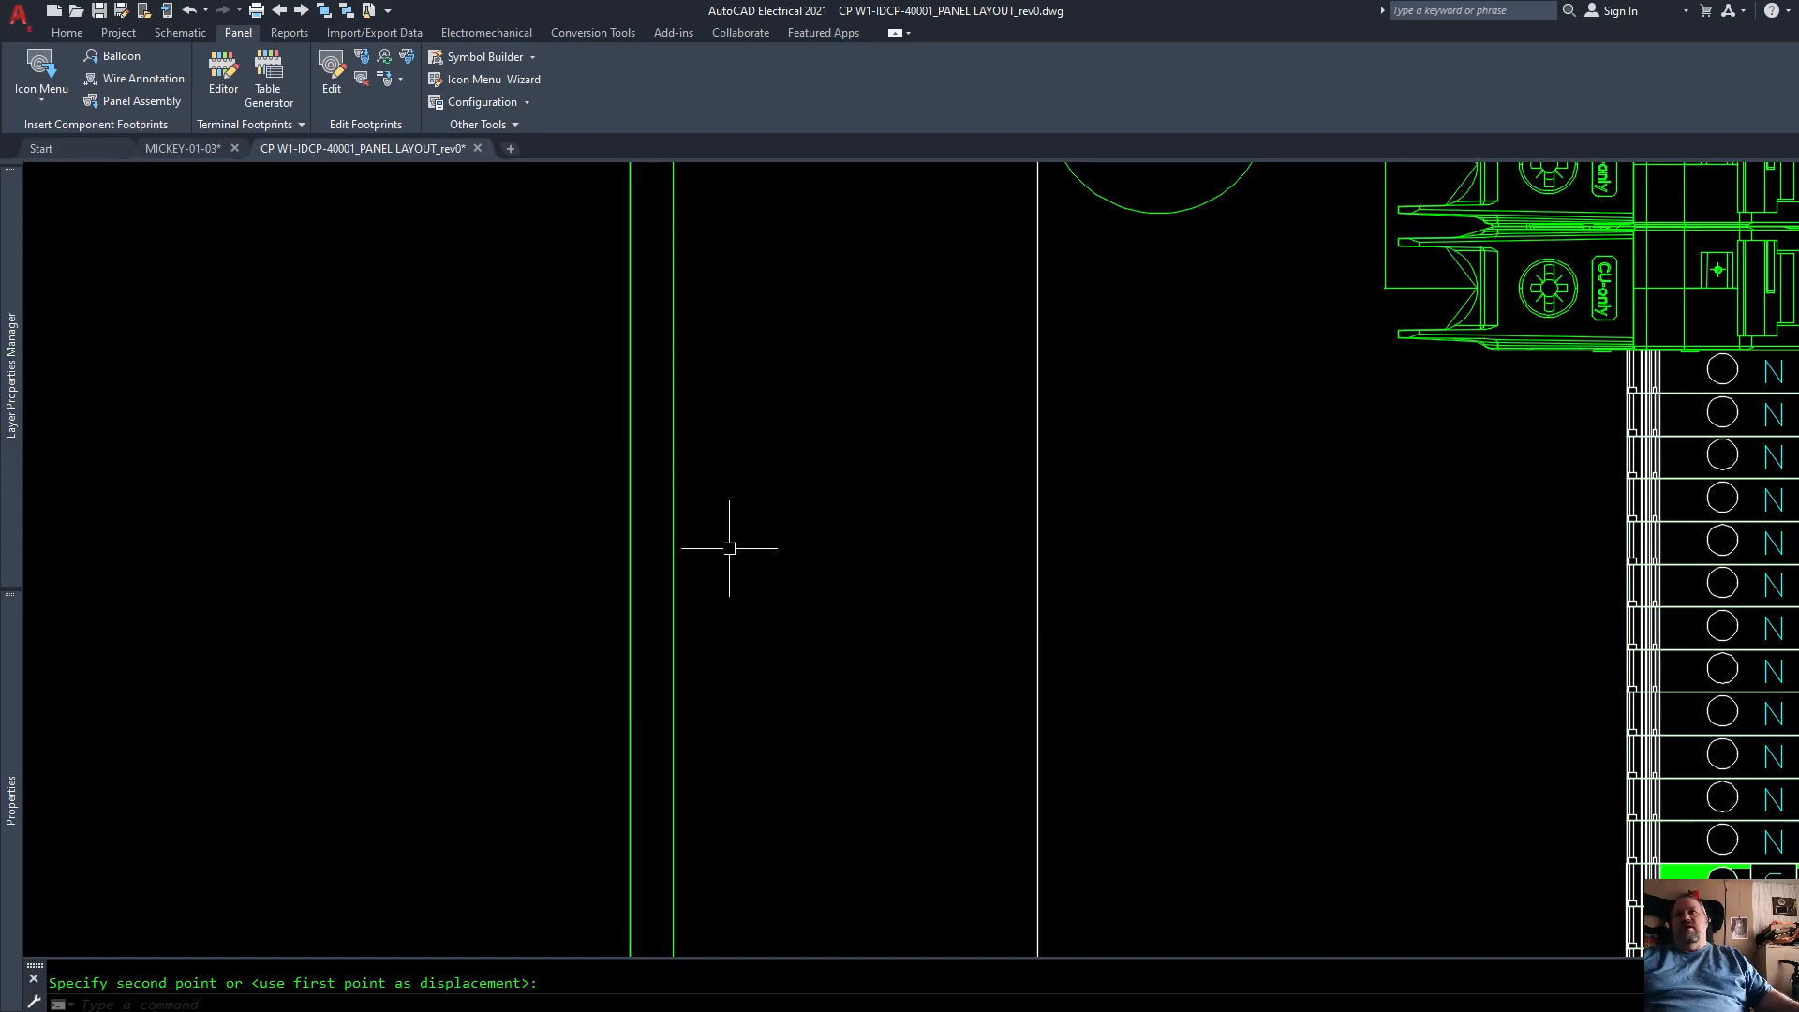
Step: Copy the left wire duct to the back panel's right side, aligning its right side with the panel's outer right edge
scroll(750, 560, "down", 3)
scroll(754, 564, "down", 4)
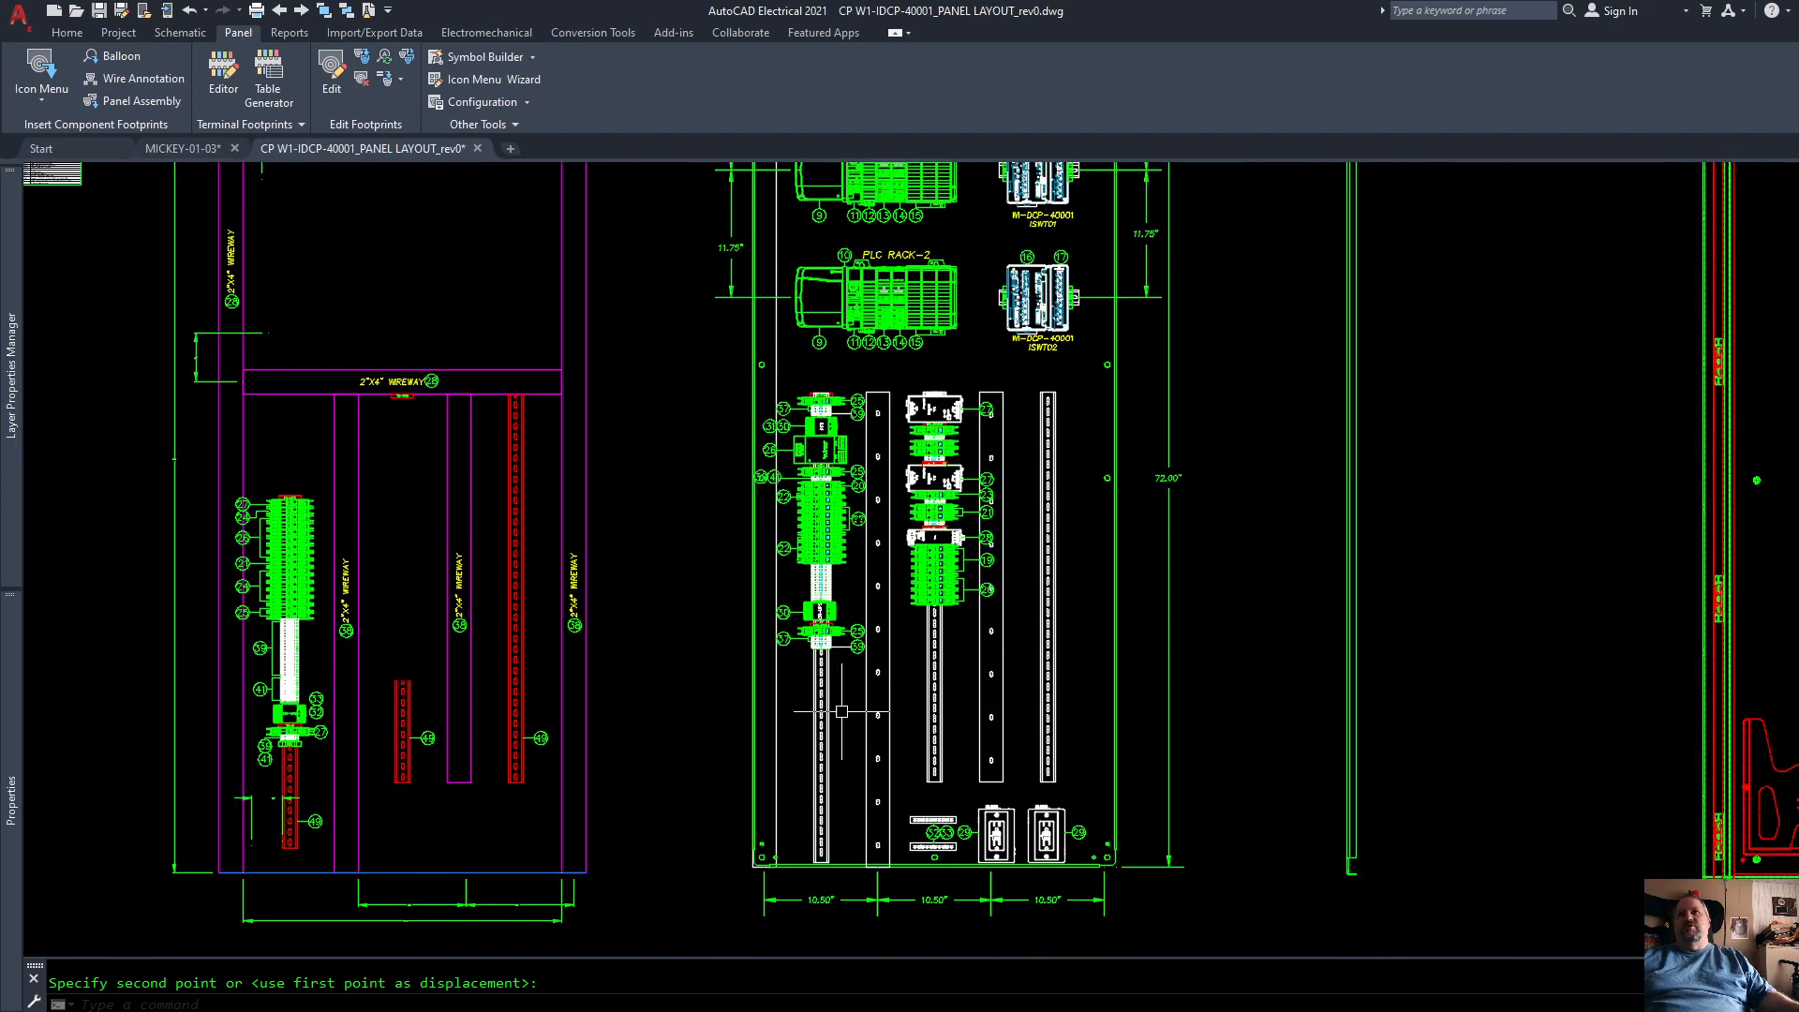
scroll(769, 872, "up", 4)
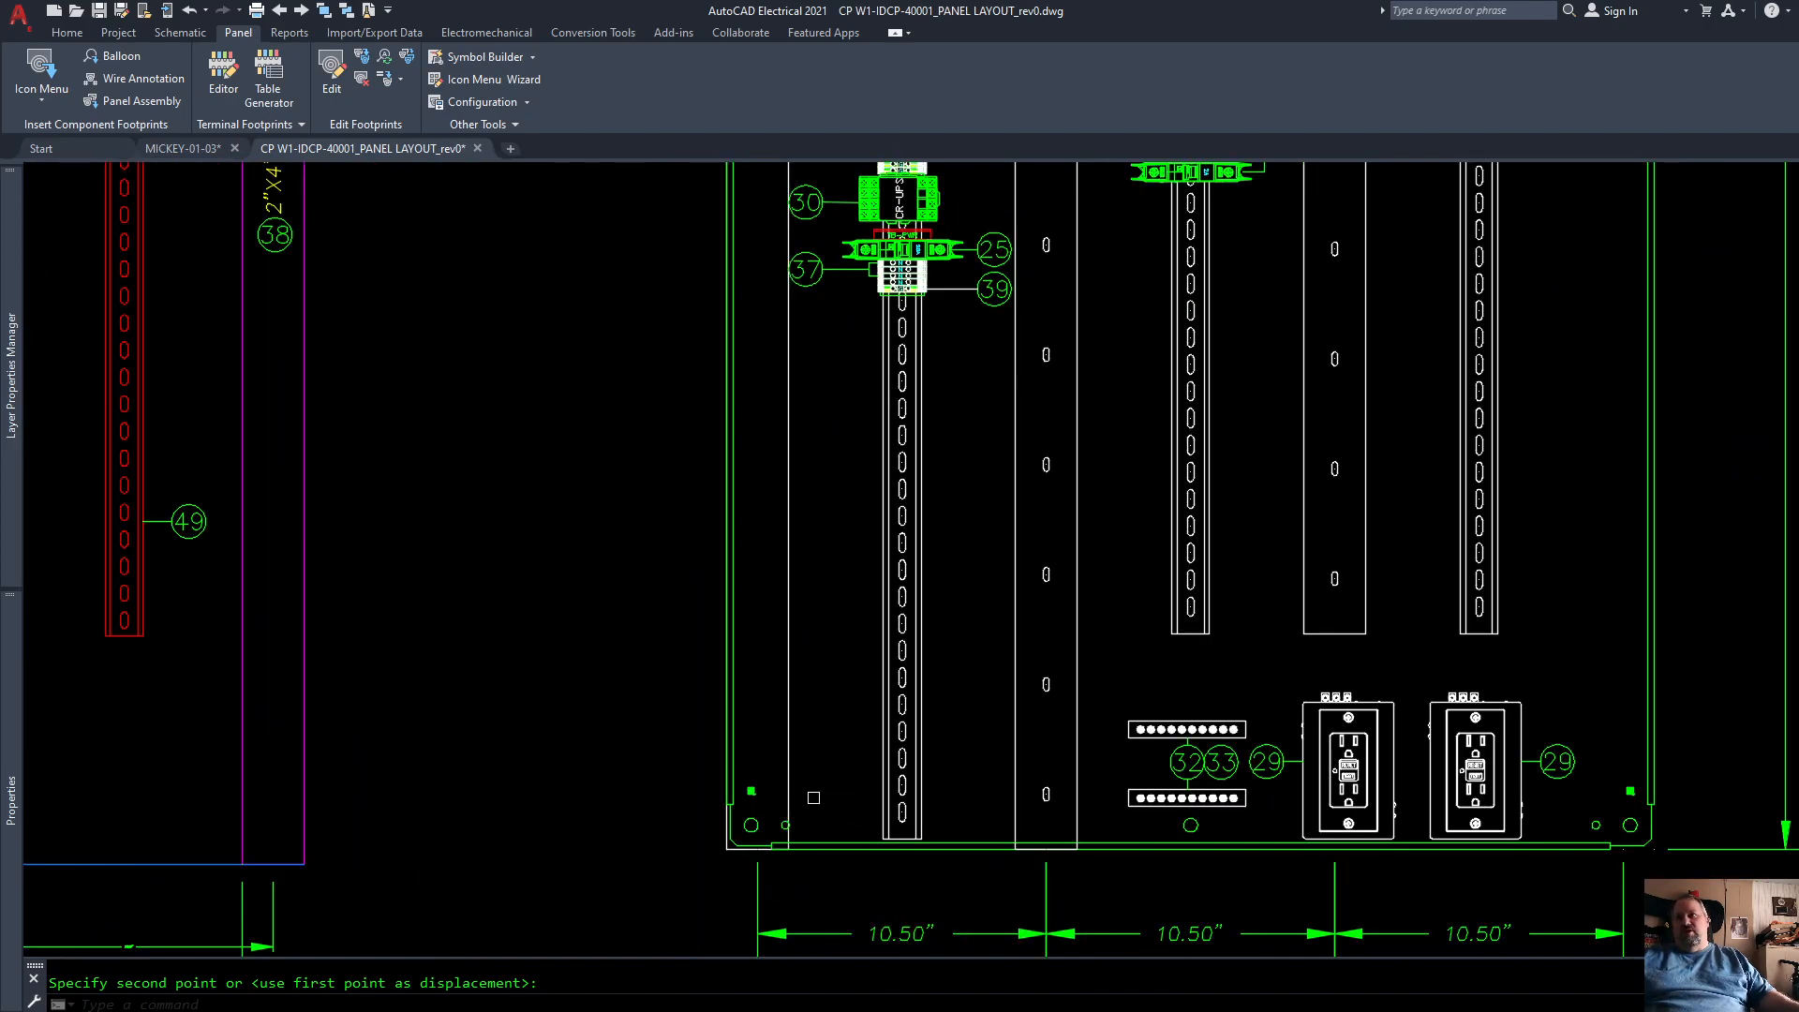
key("Escape")
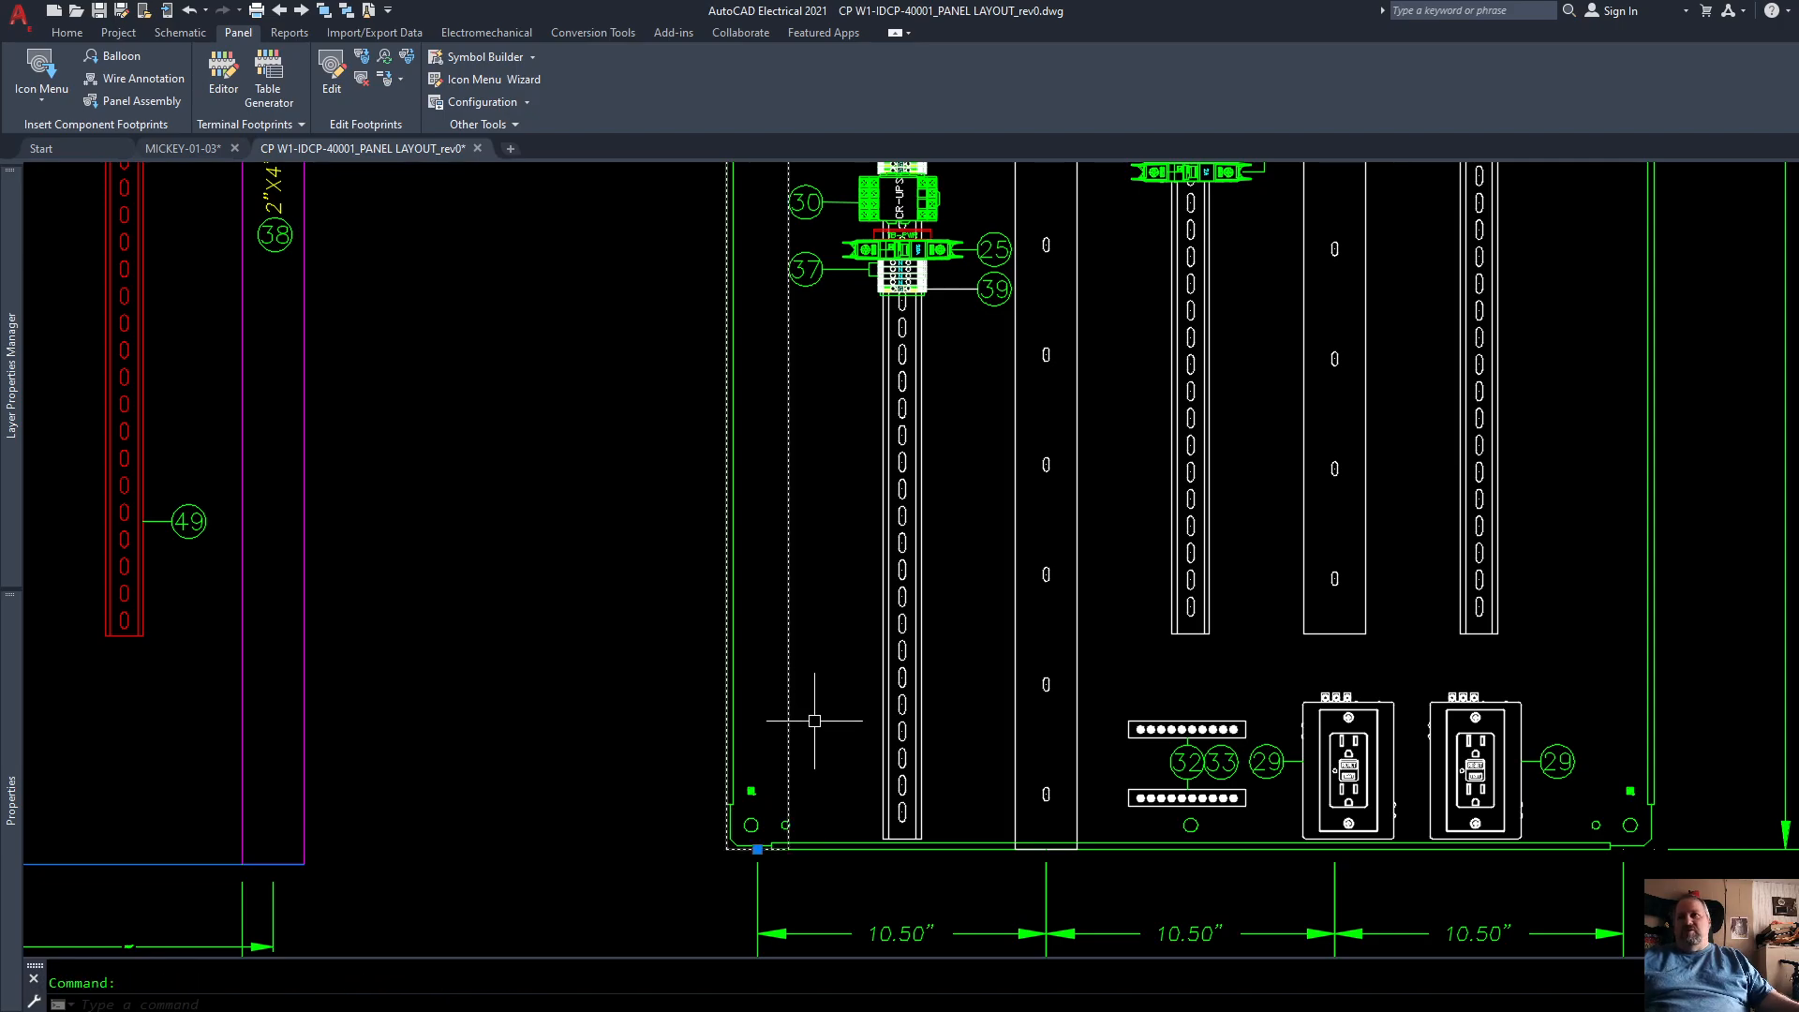
type("C")
key("Return")
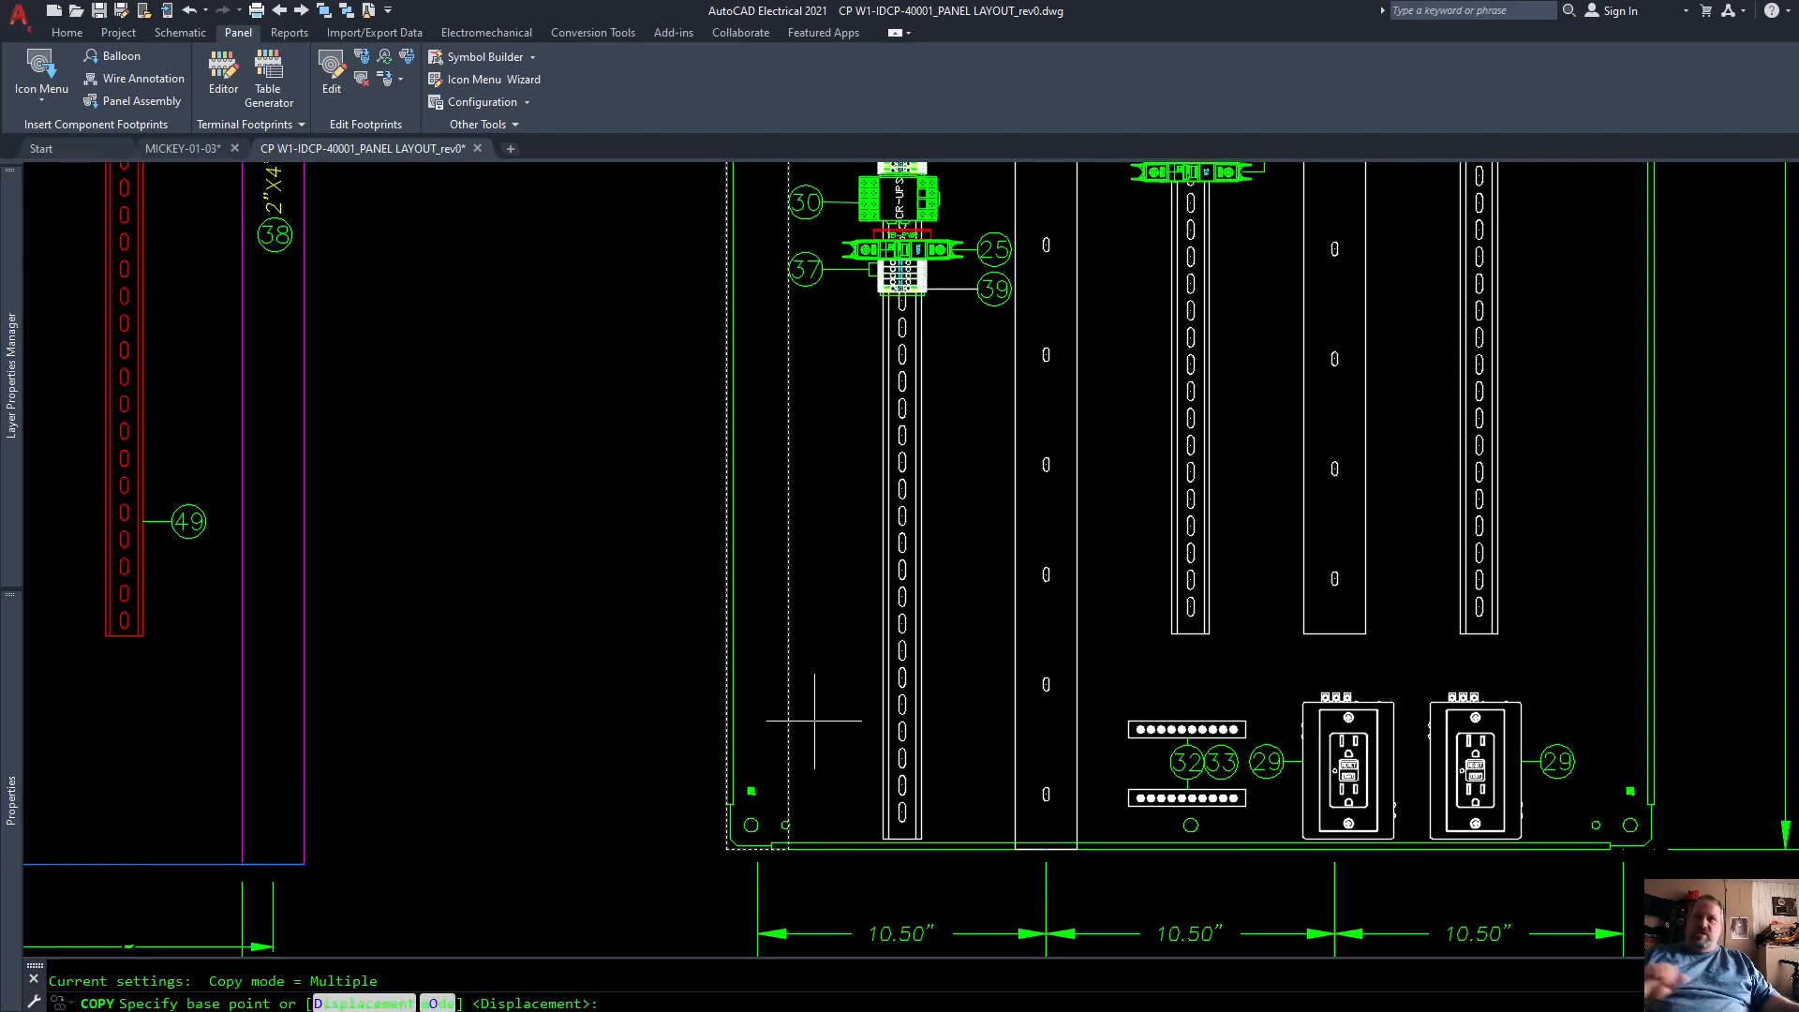
left_click(790, 659)
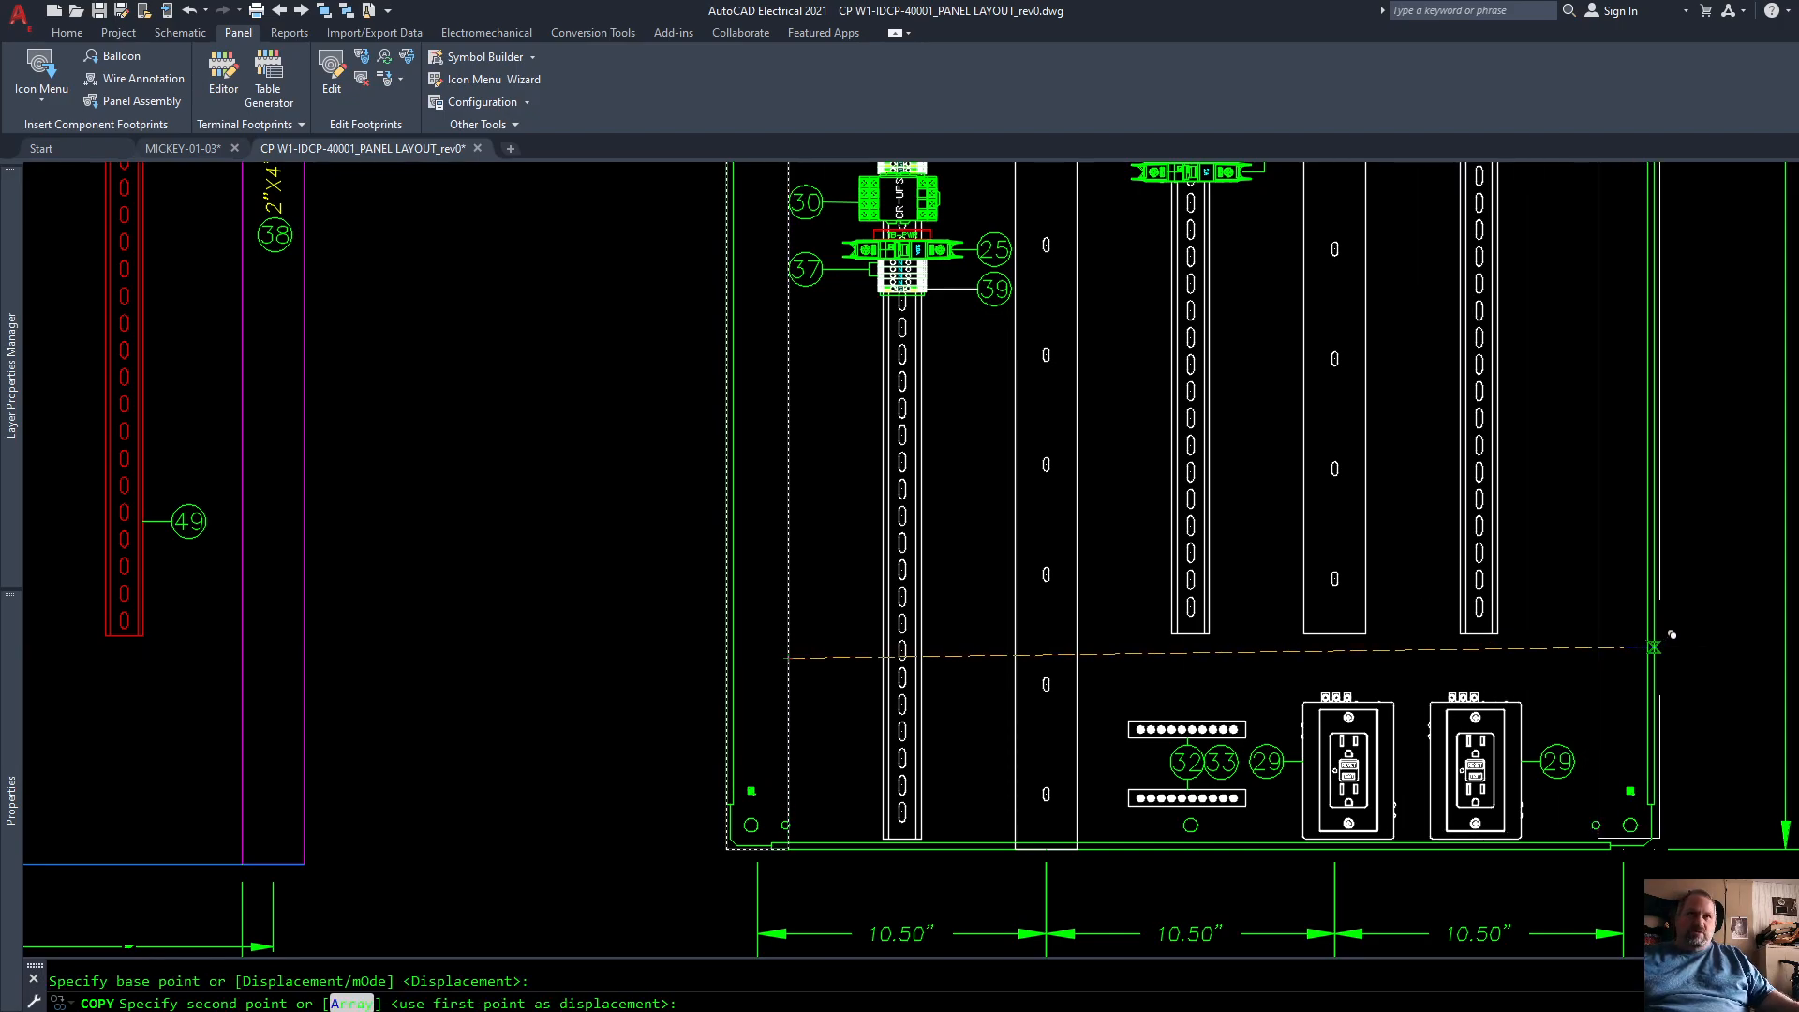
left_click(1654, 658)
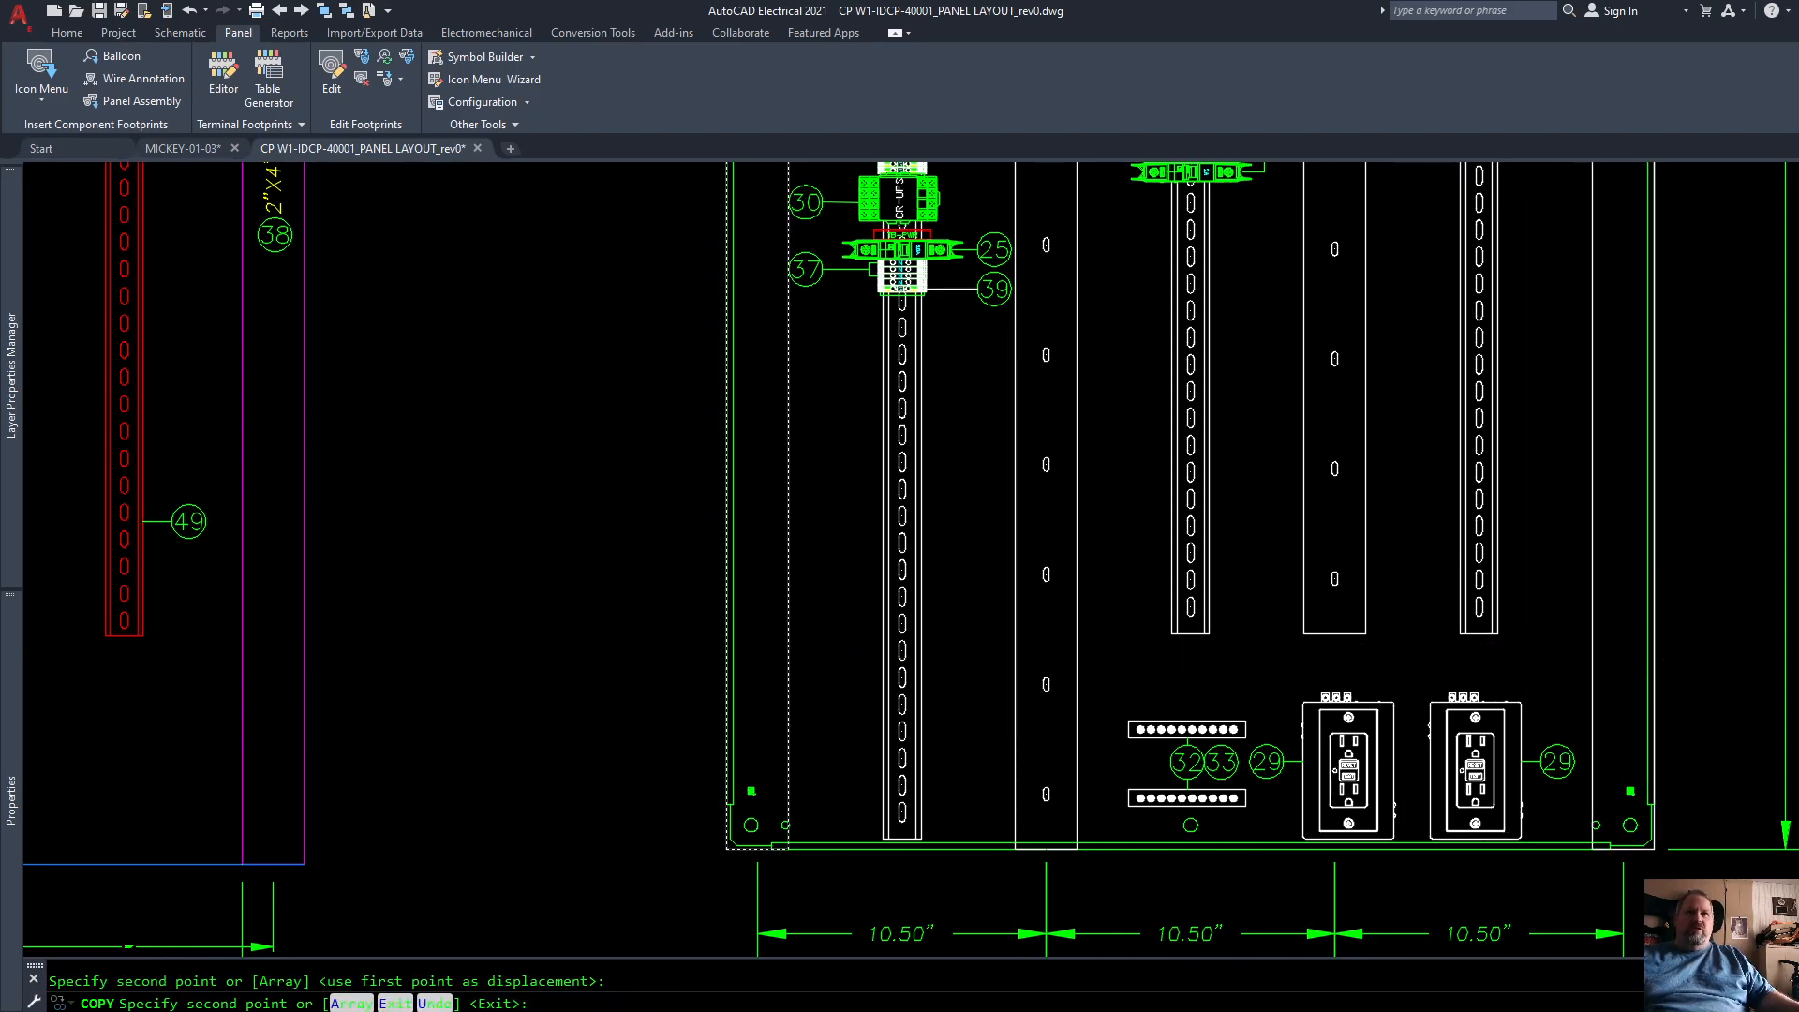
key("Return")
Step: Edit the component tag in the copied right duct's footprint and skip updating the related components
scroll(801, 782, "down", 6)
scroll(1144, 623, "up", 4)
scroll(924, 614, "down", 3)
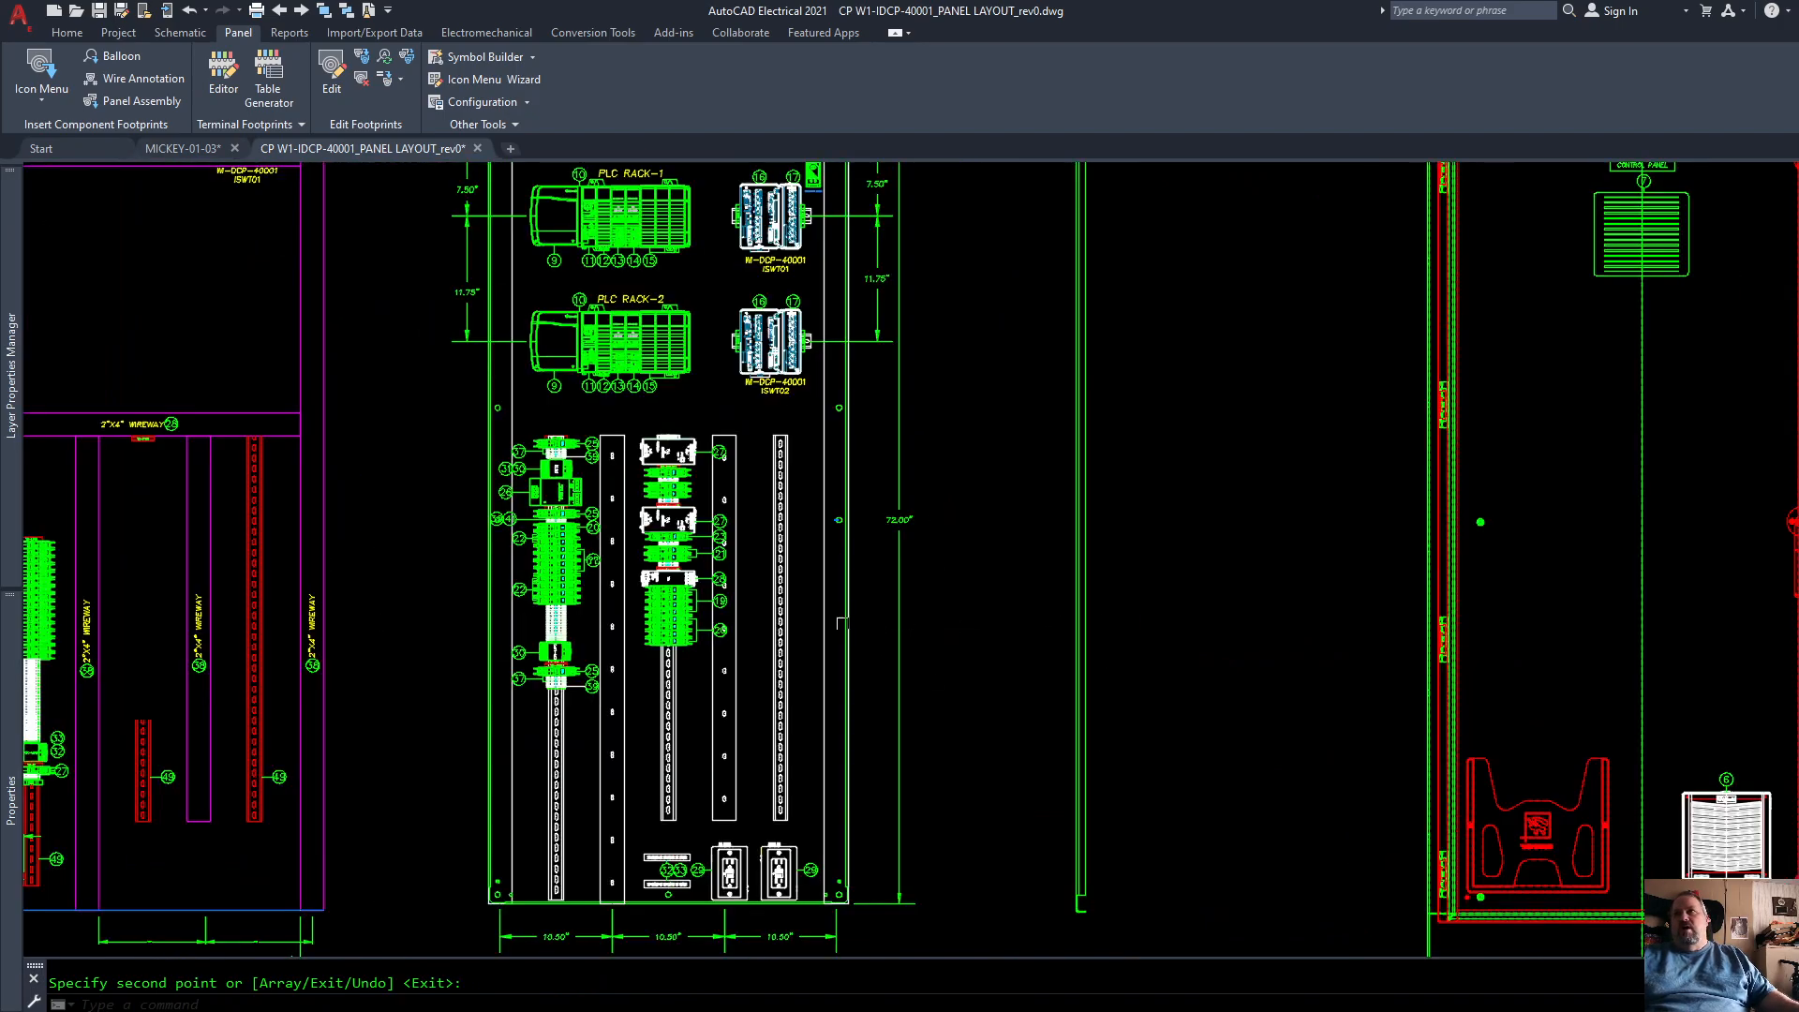
scroll(816, 594, "up", 3)
right_click(811, 600)
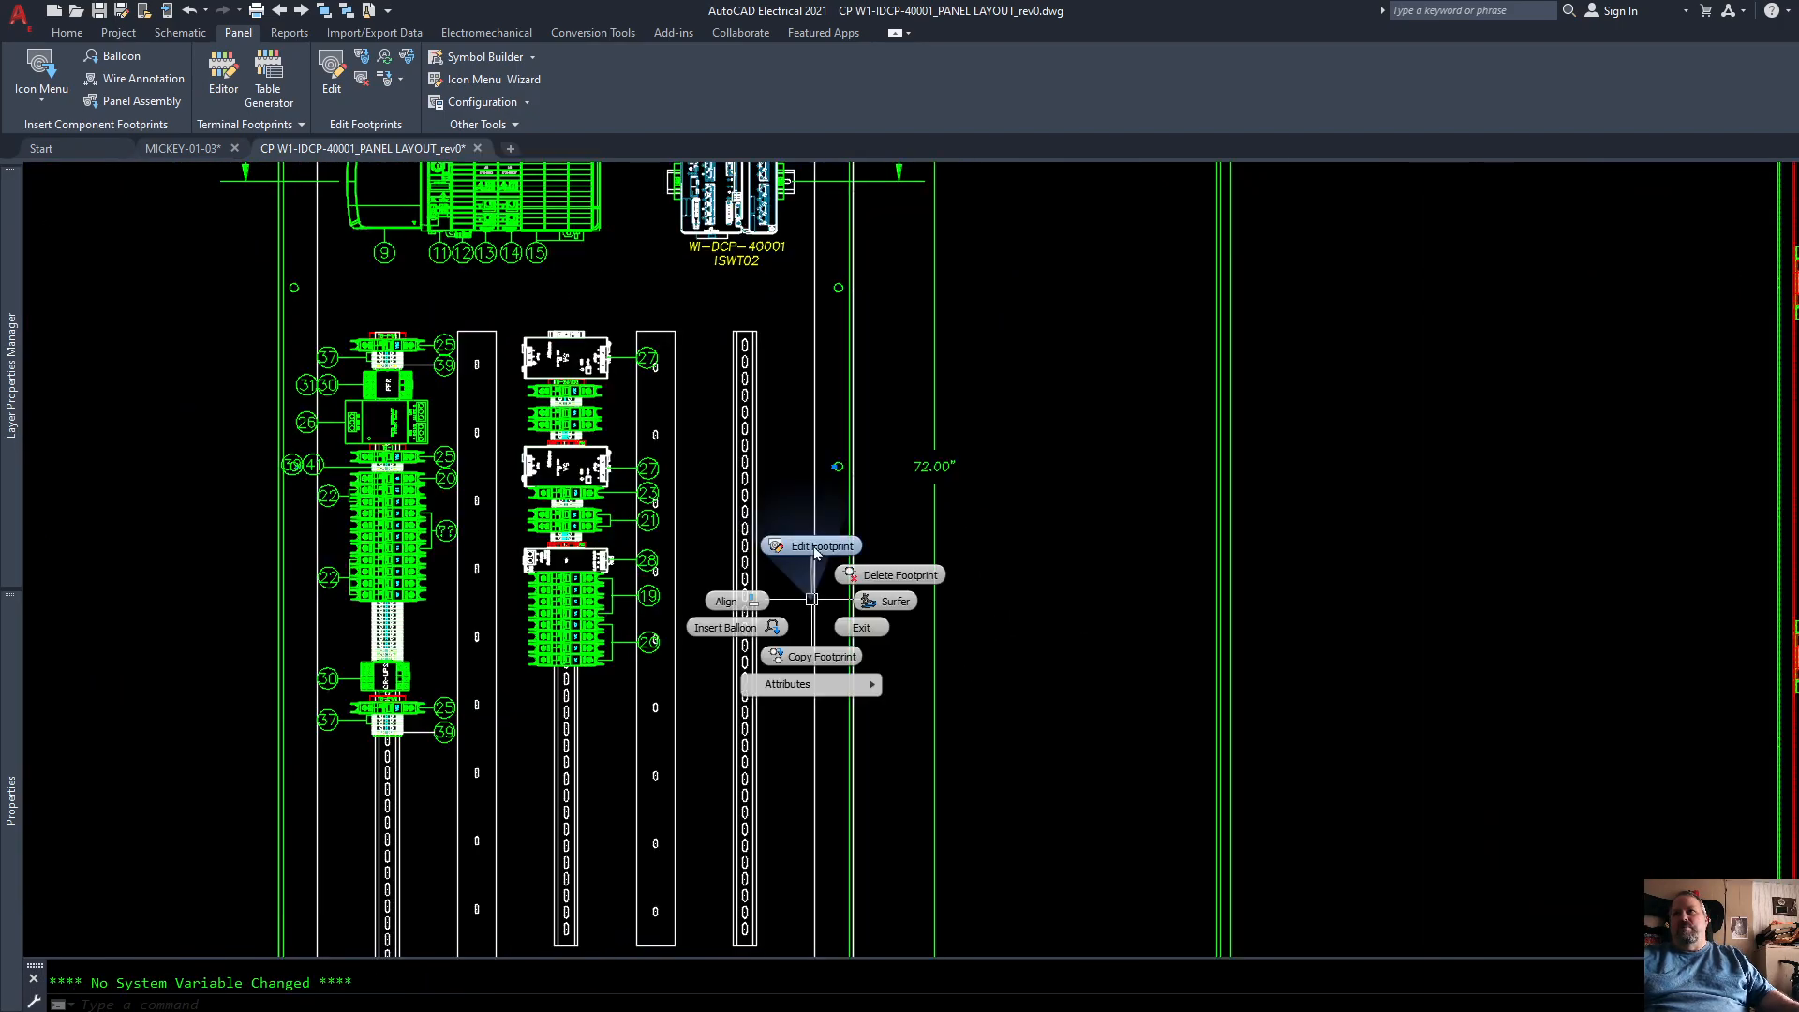
left_click(815, 547)
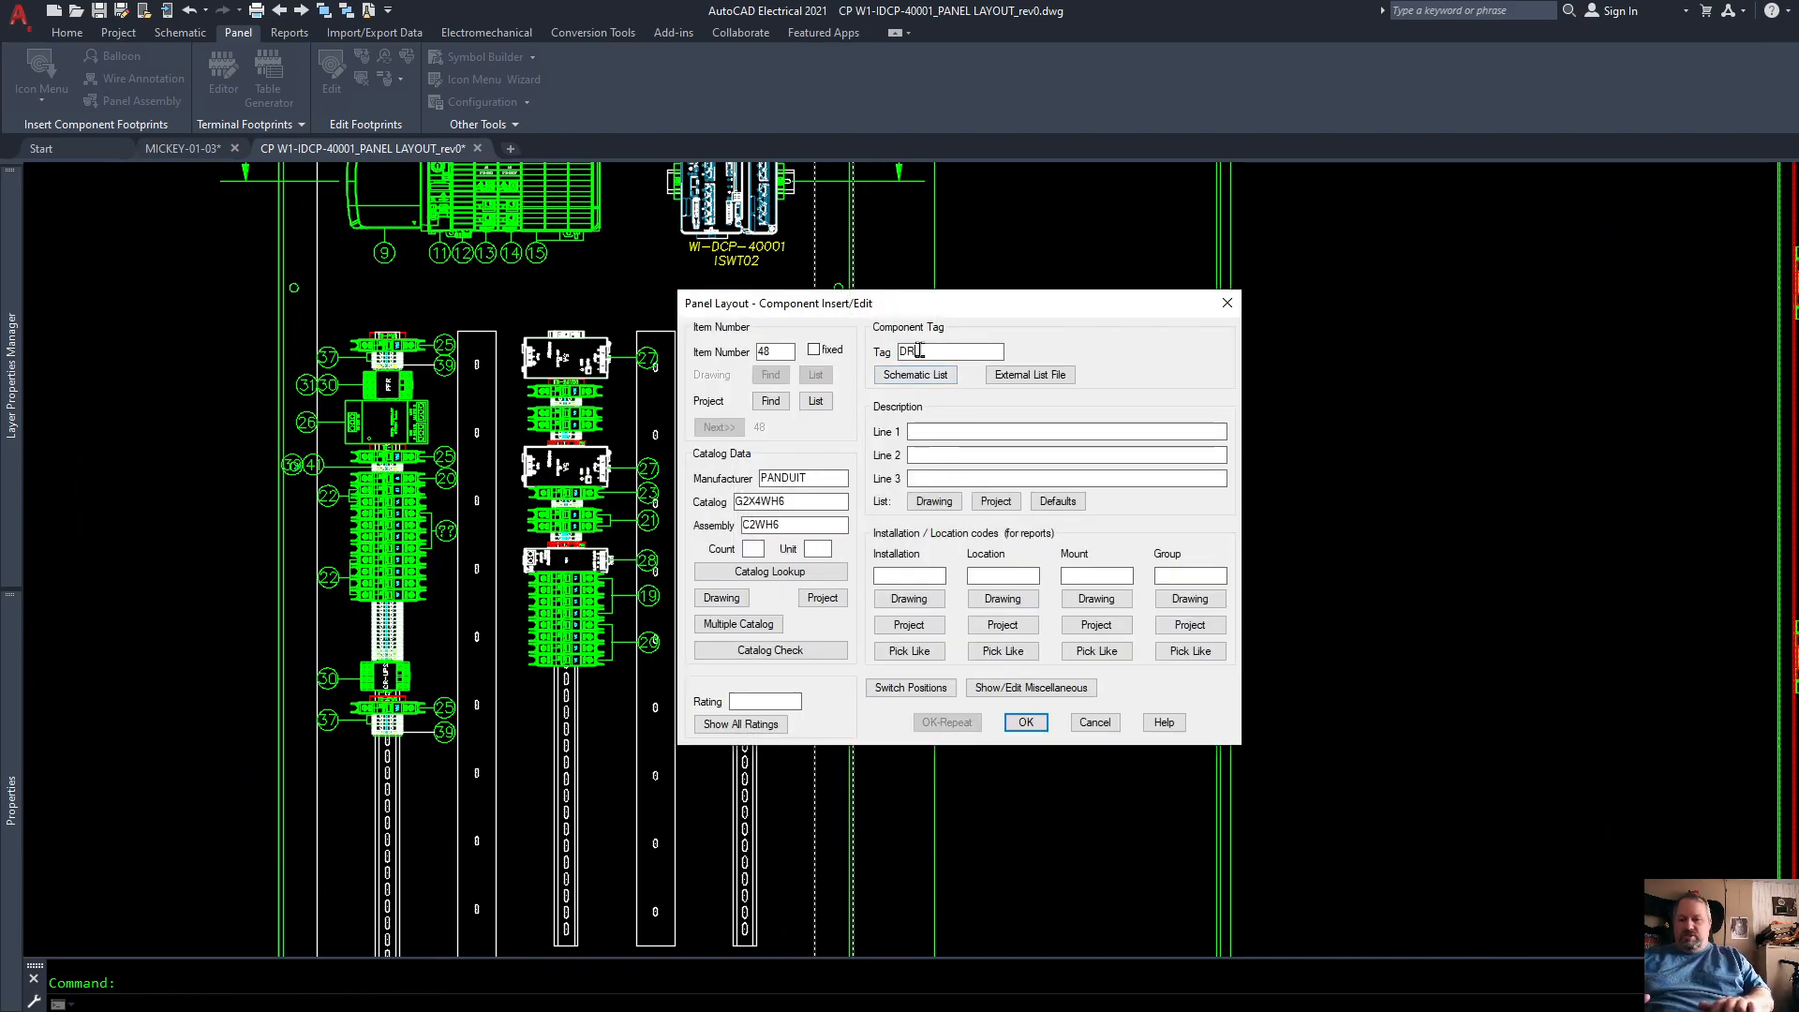
left_click(1023, 721)
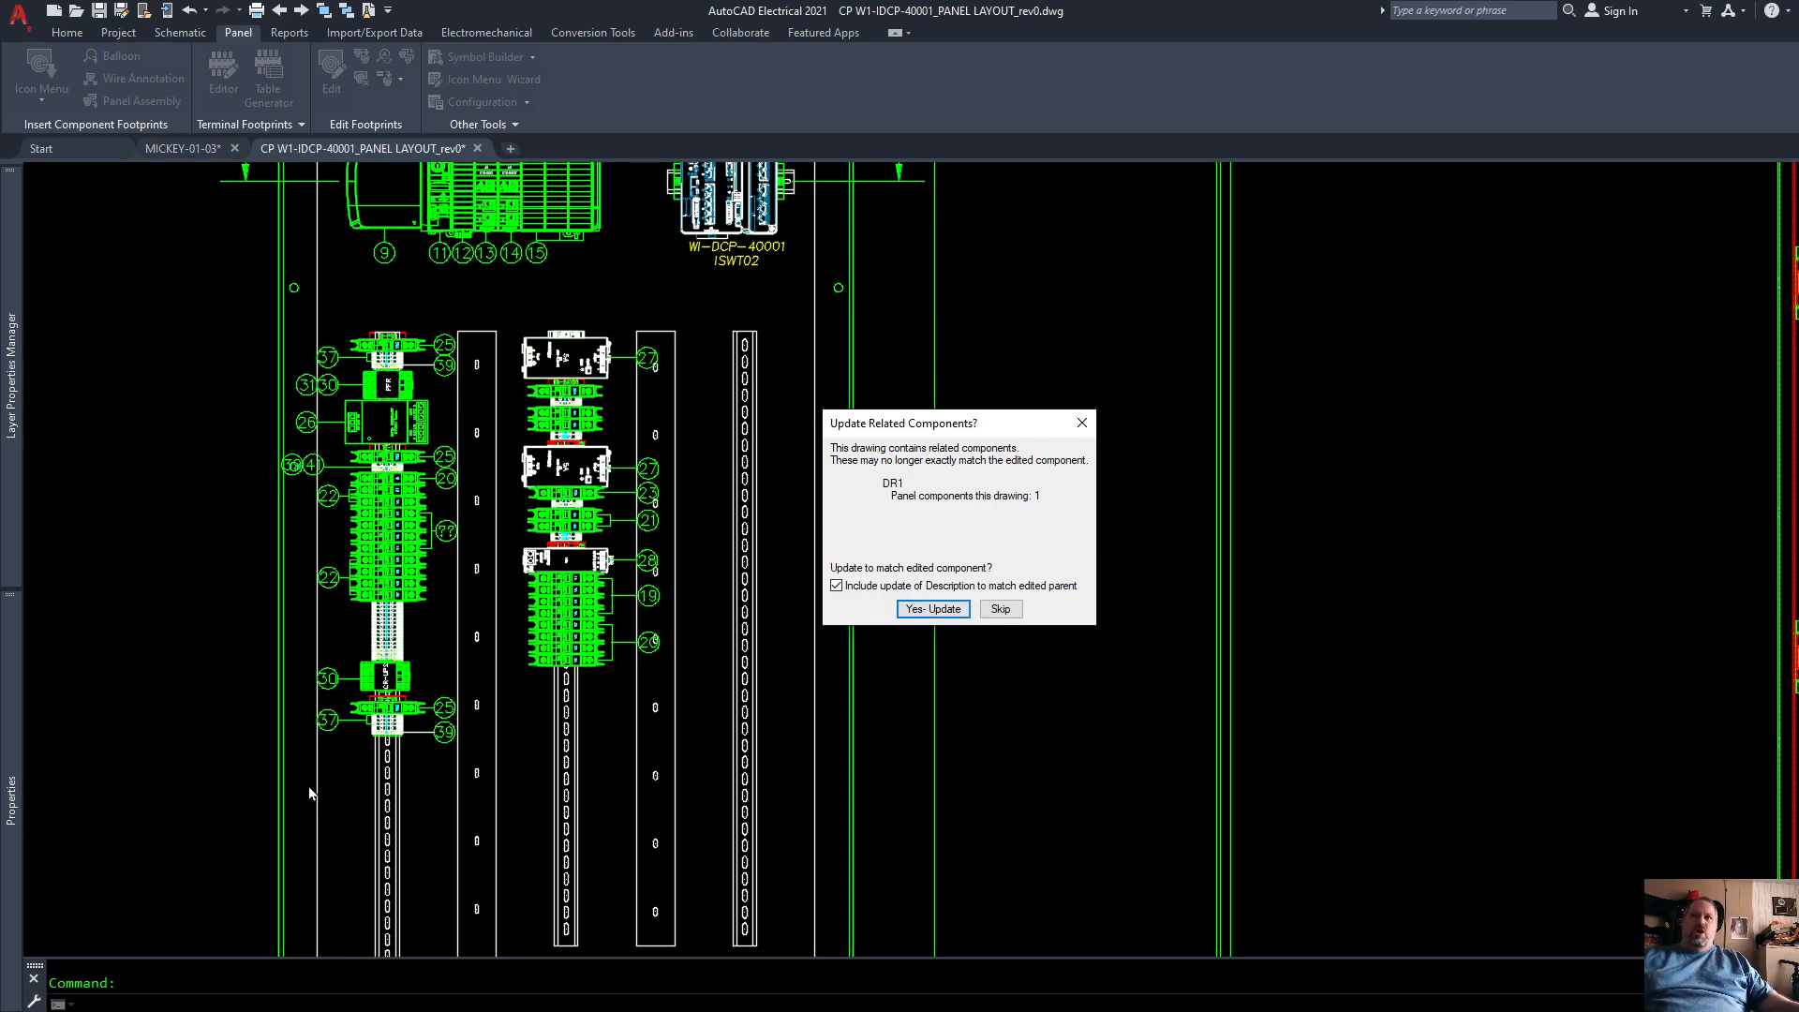
left_click(1010, 609)
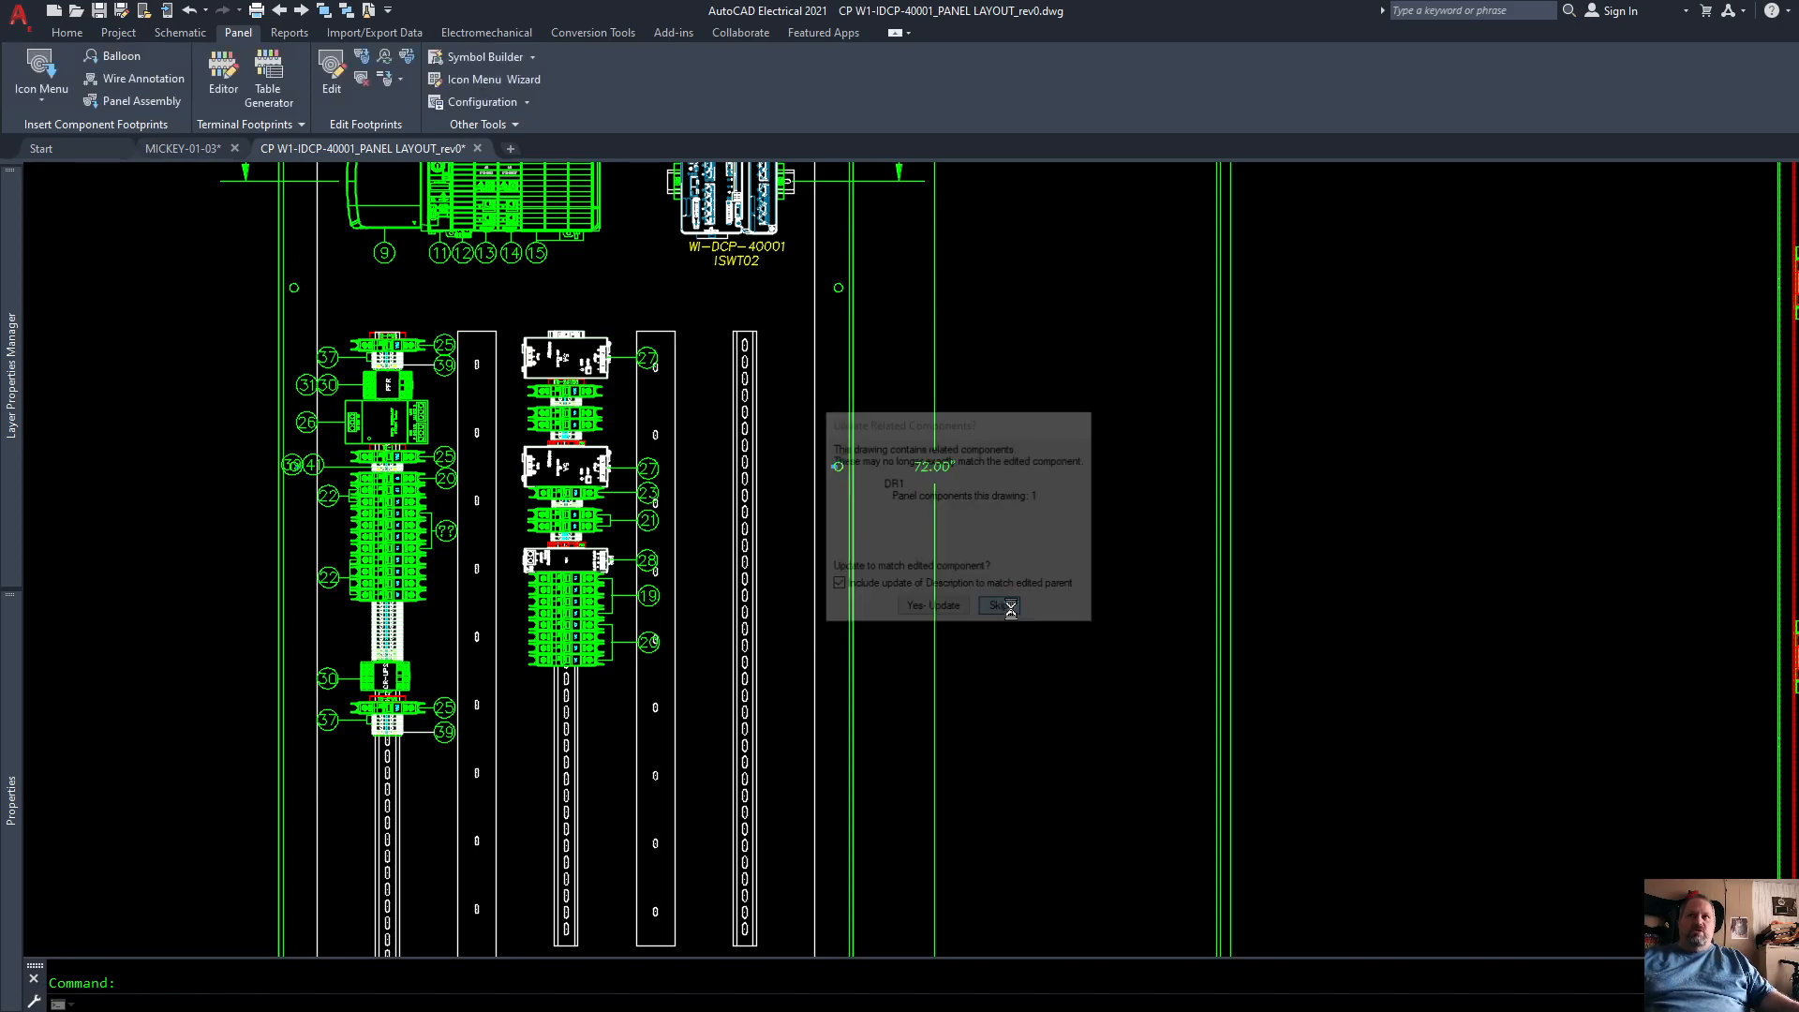
scroll(975, 656, "down", 6)
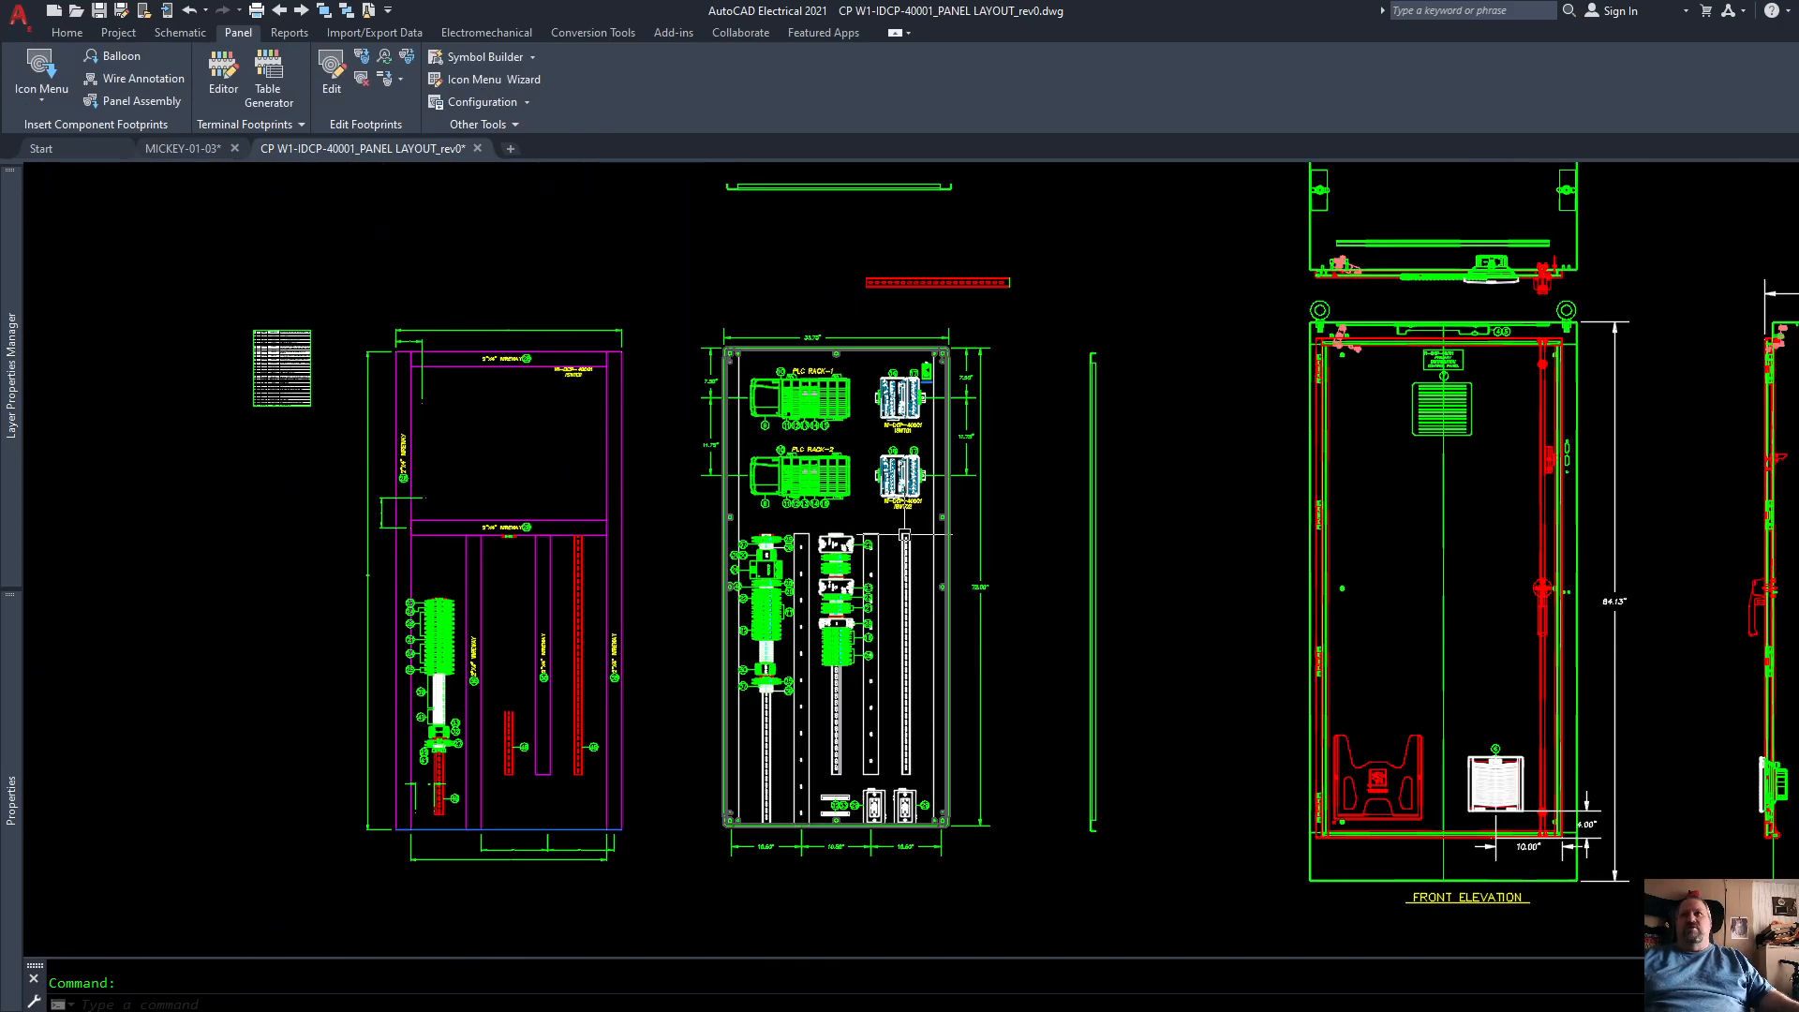
Step: Insert a horizontal Panduit G2X4WH6 wire duct tagged DR3 along the back panel's top edge, spanning between the left and right vertical ducts
scroll(804, 388, "up", 6)
scroll(804, 388, "down", 1)
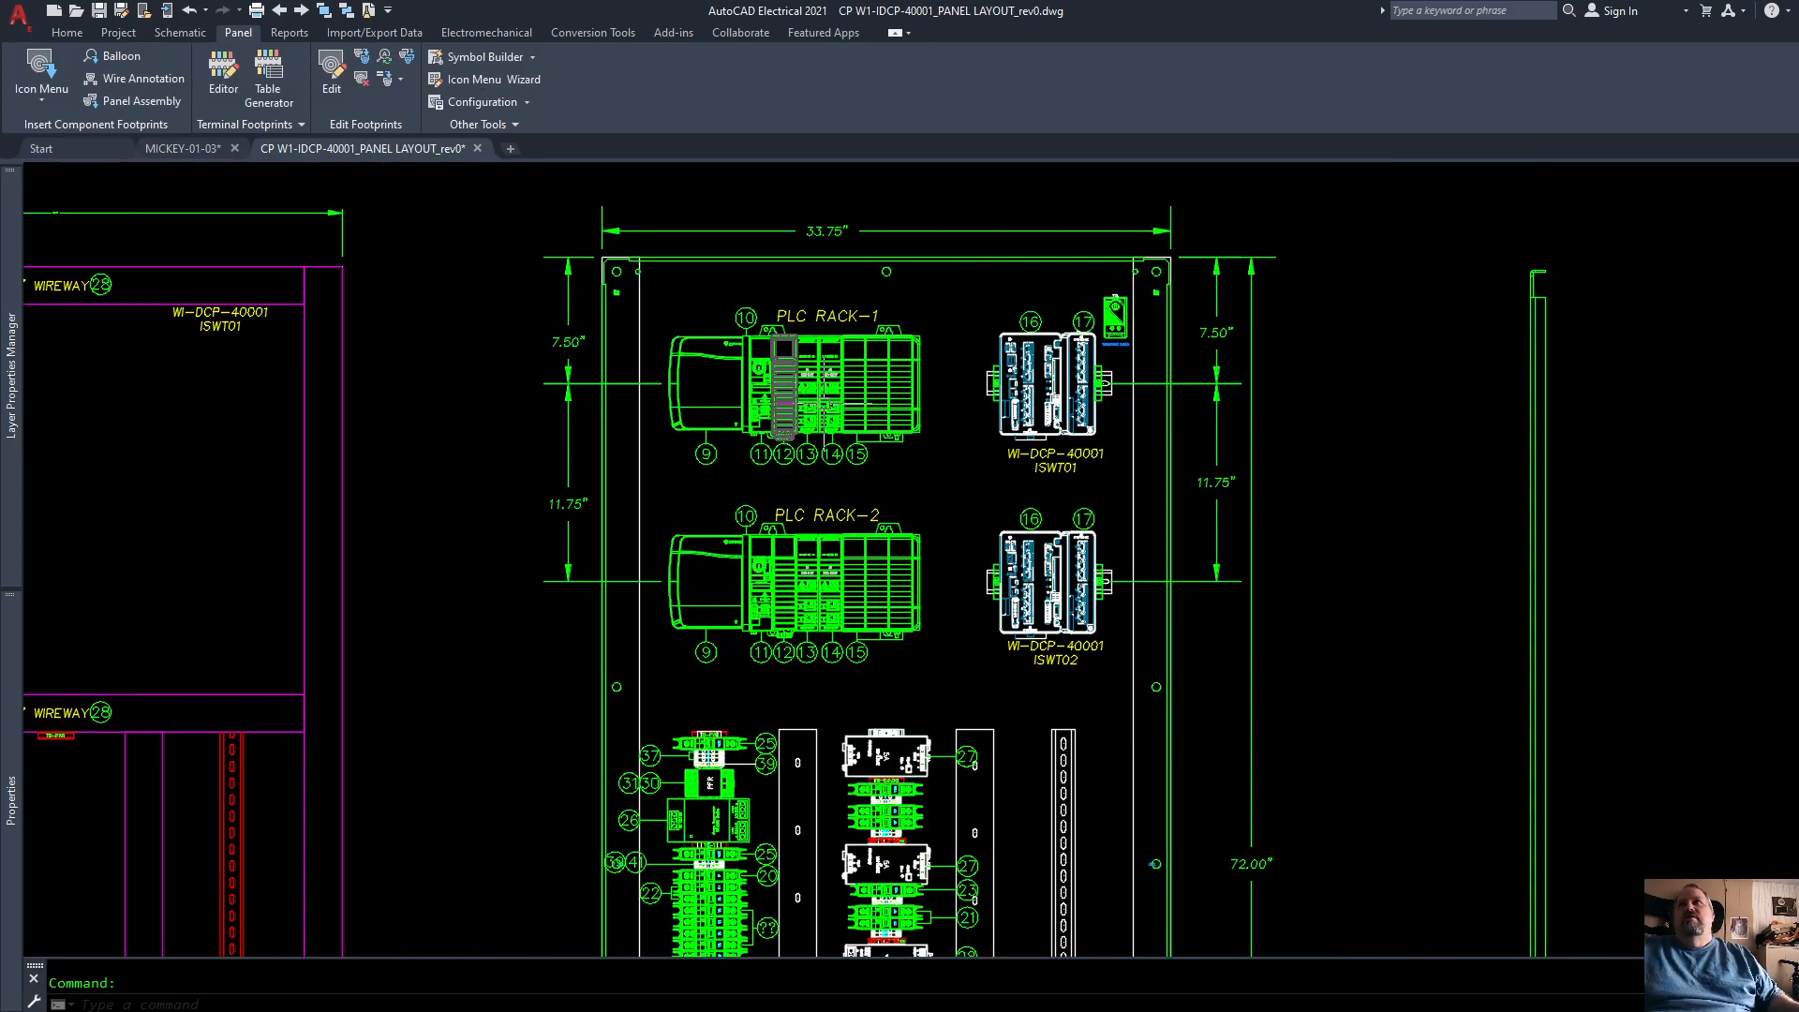
scroll(796, 337, "up", 1)
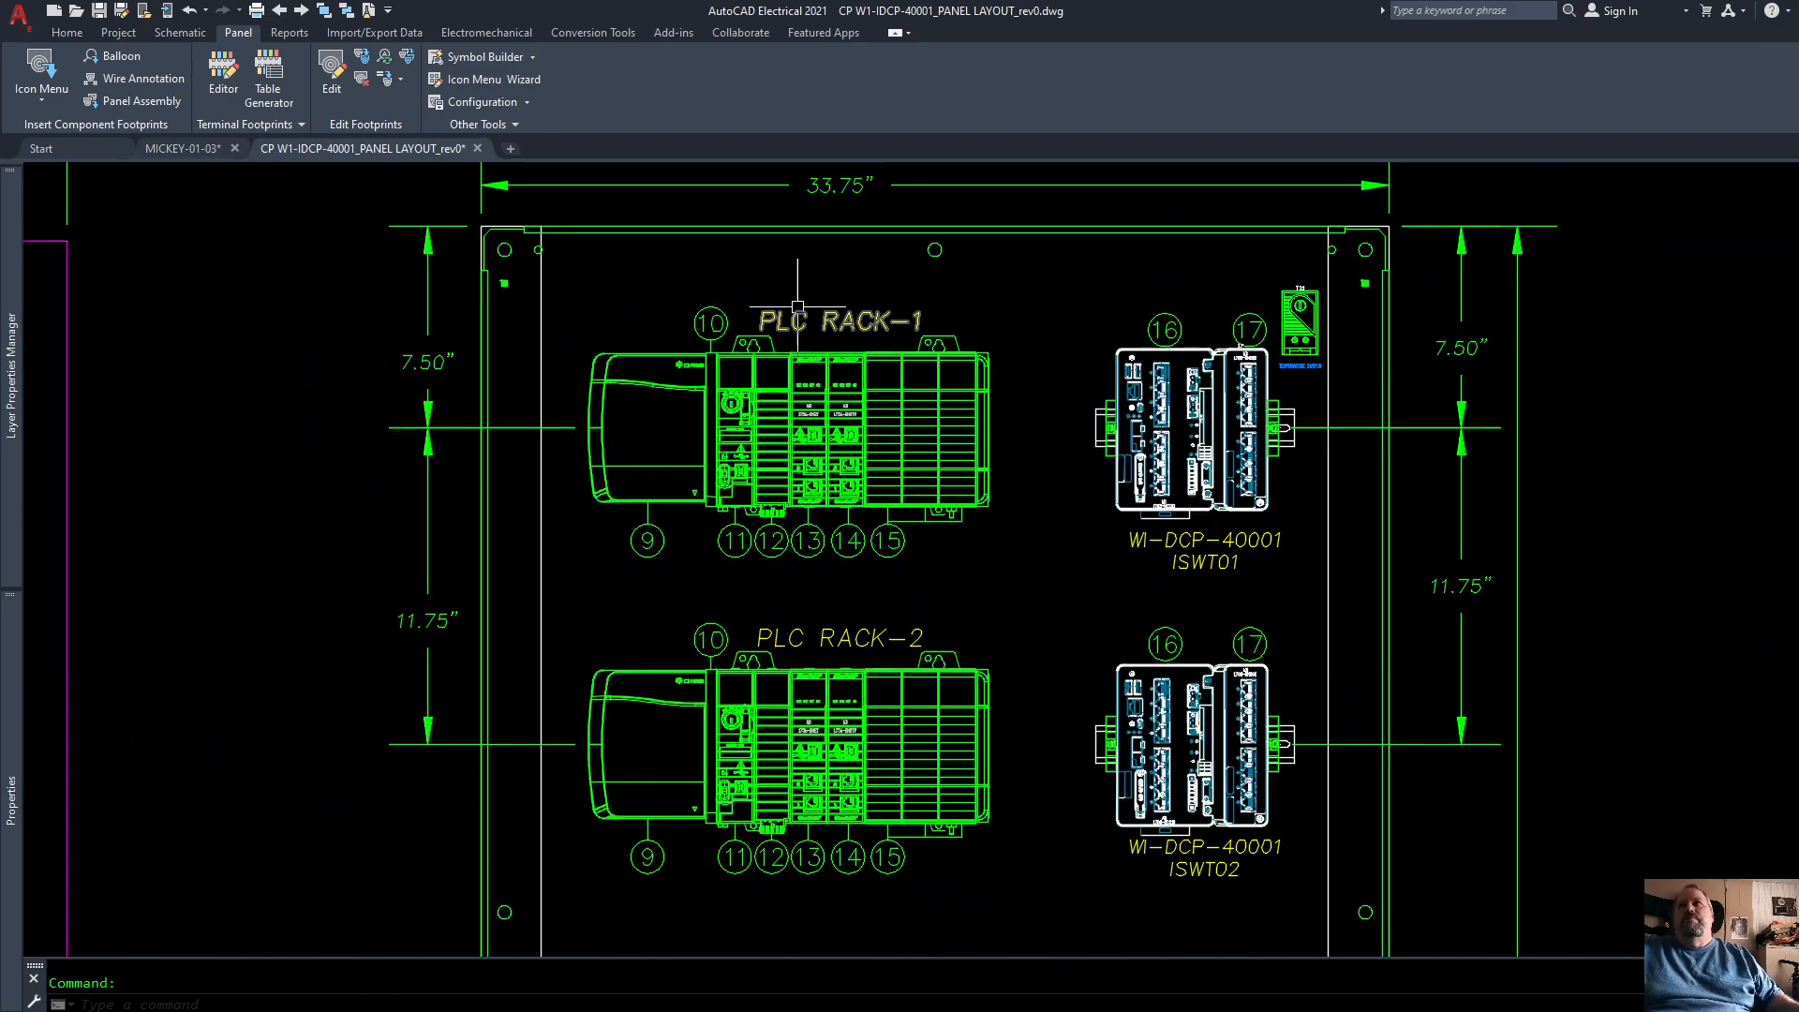
left_click(49, 66)
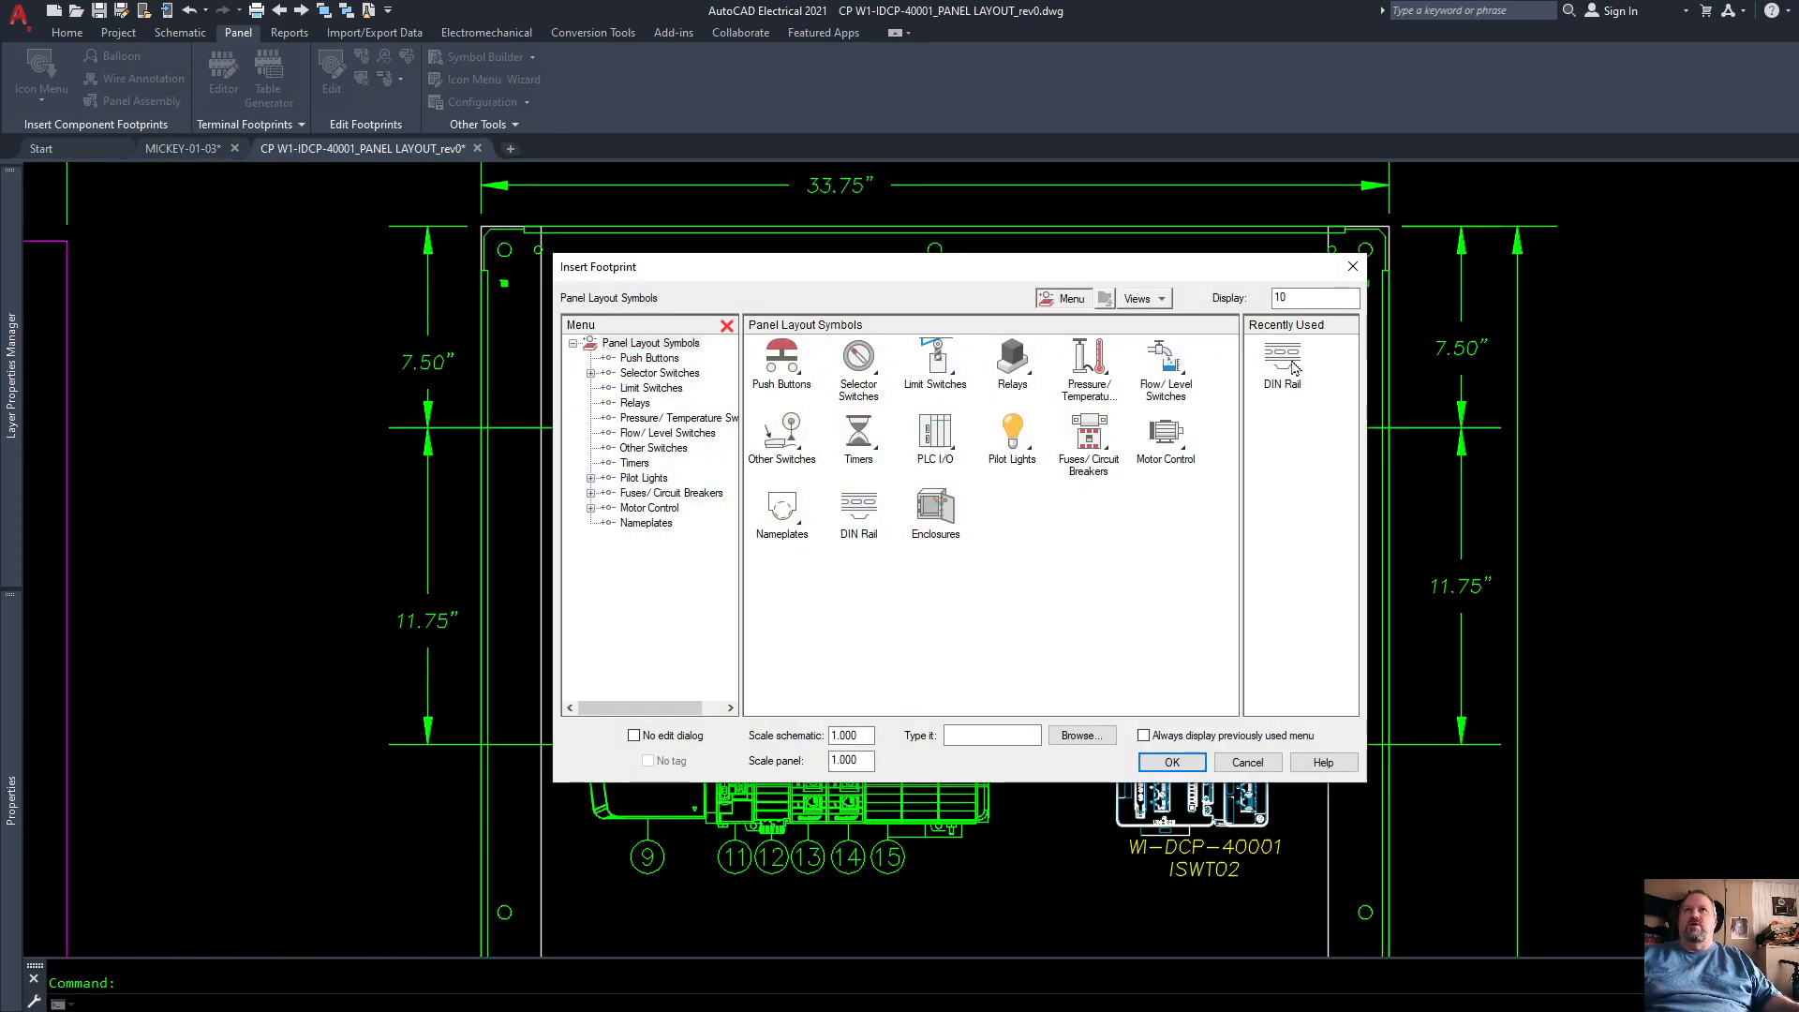
left_click(1292, 368)
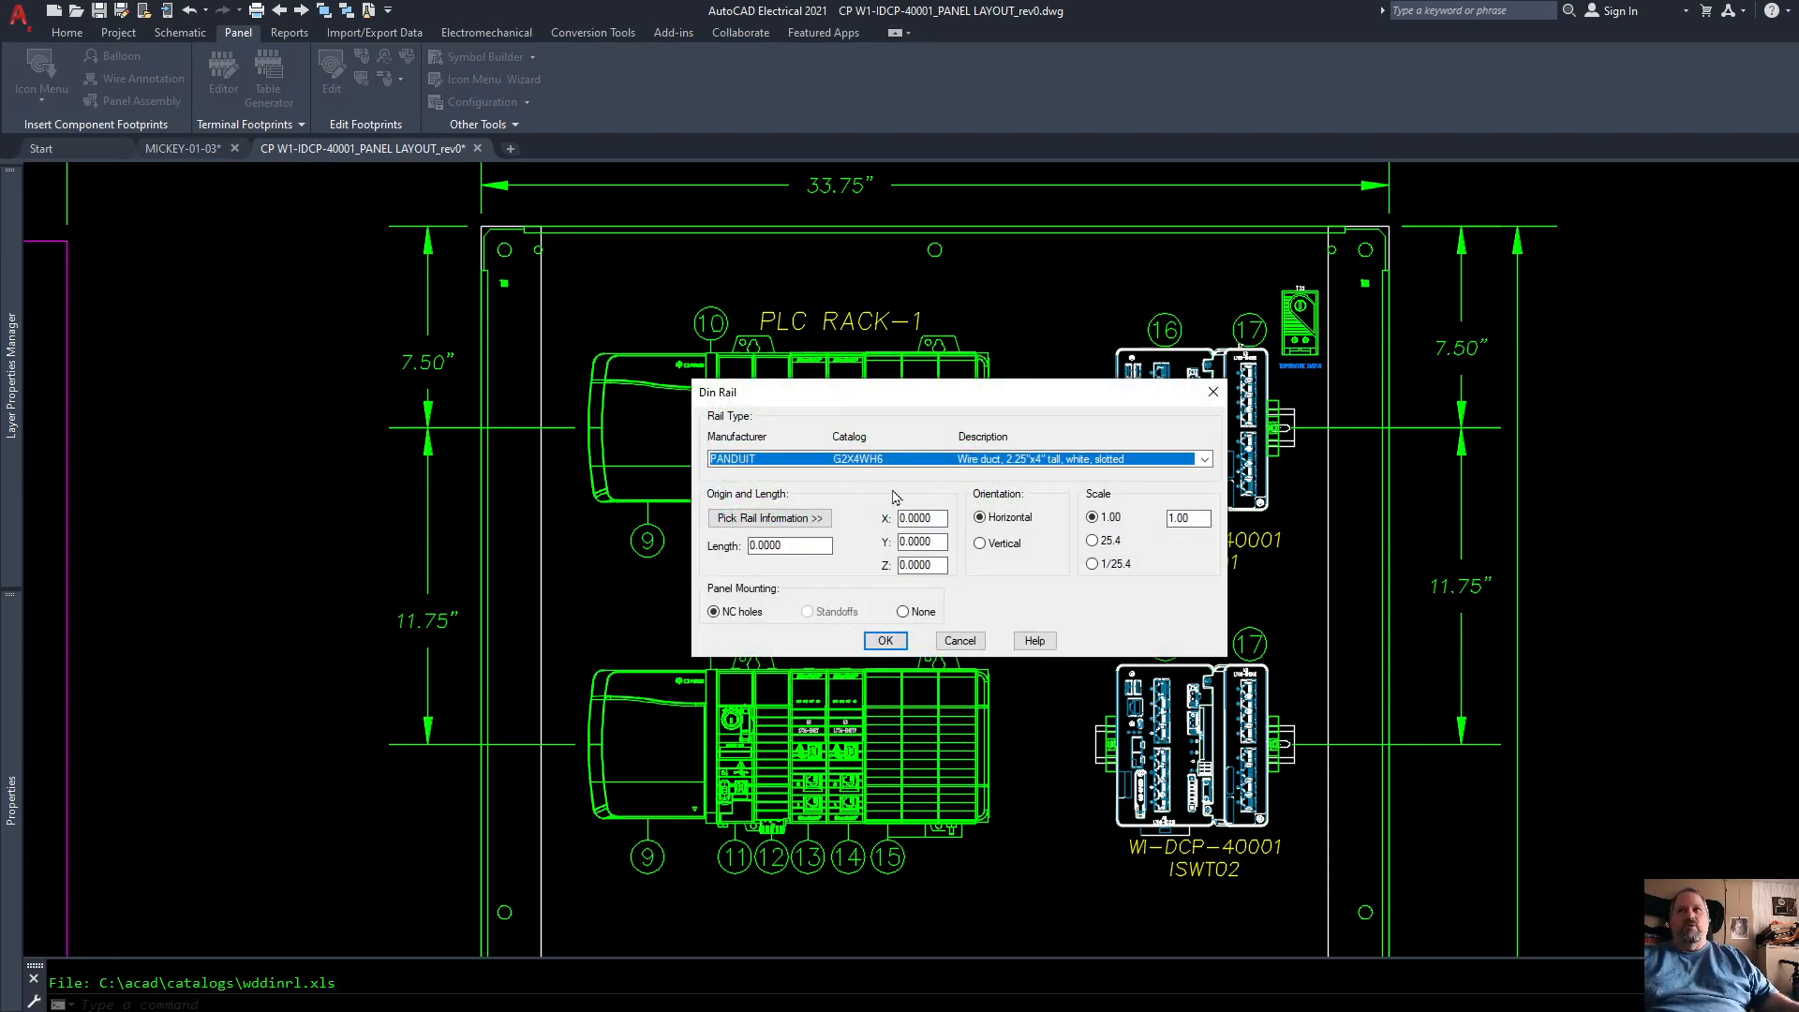
left_click(769, 518)
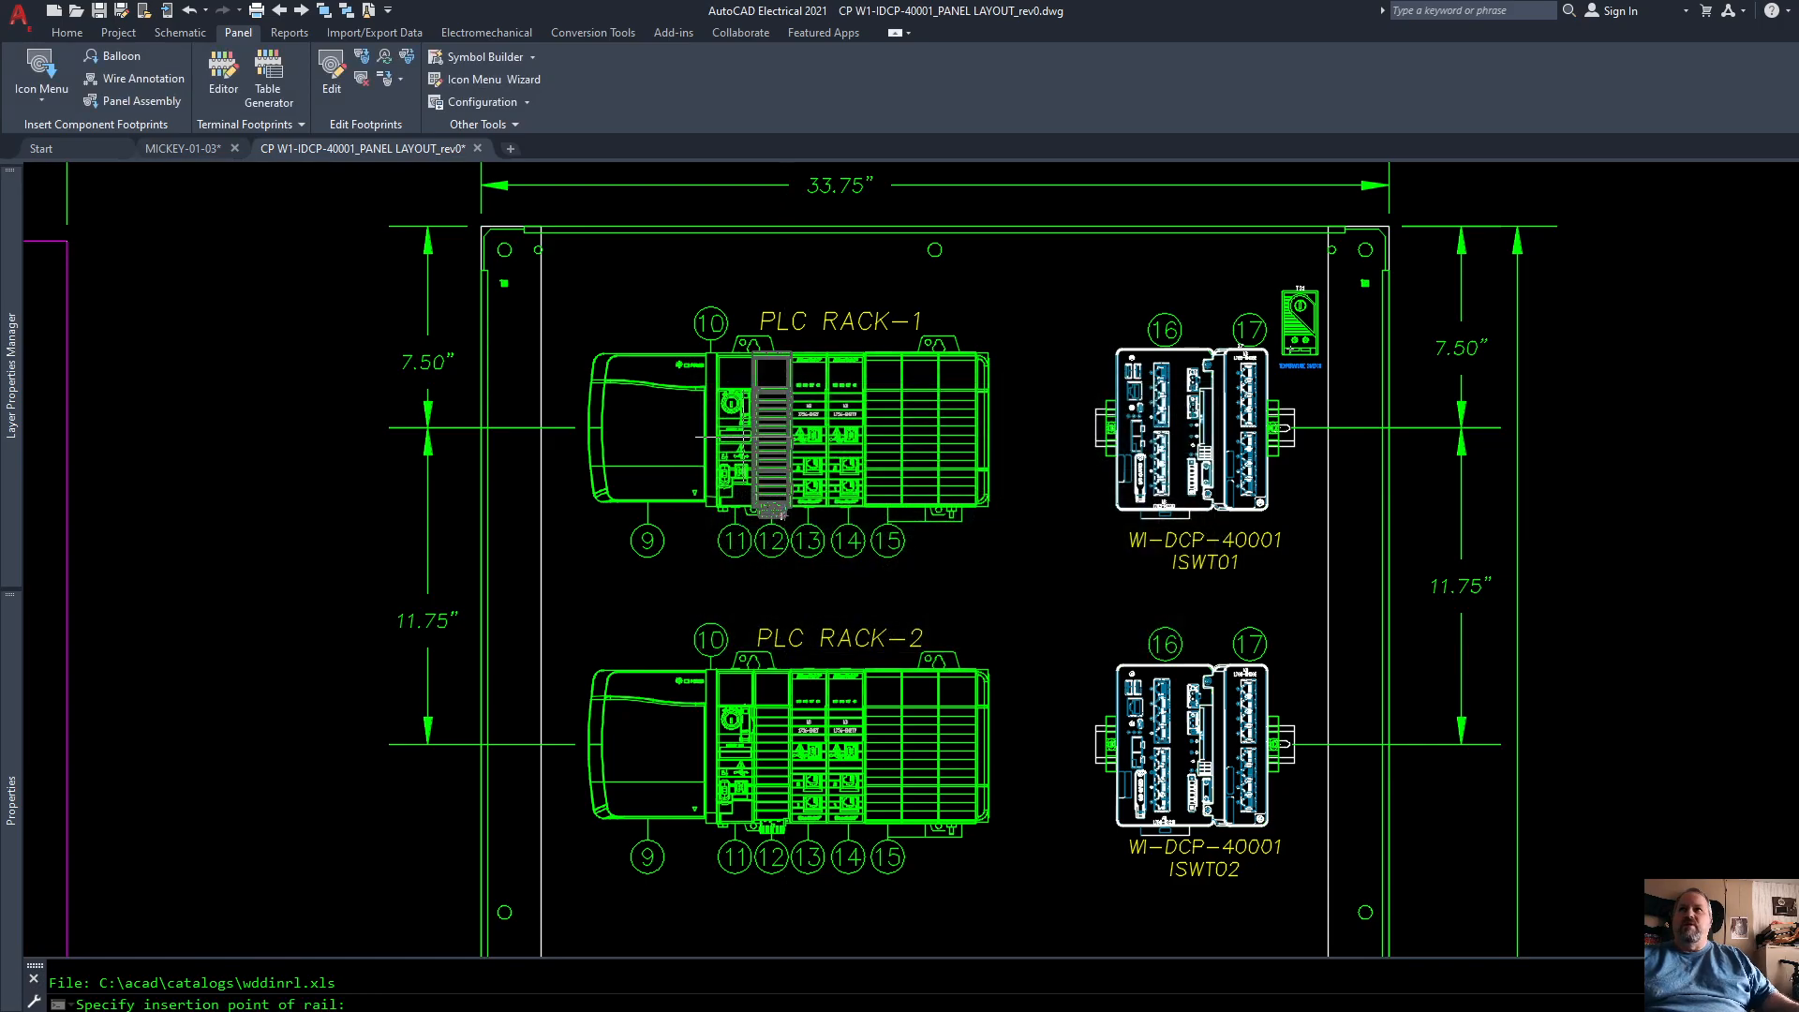
scroll(524, 212, "up", 5)
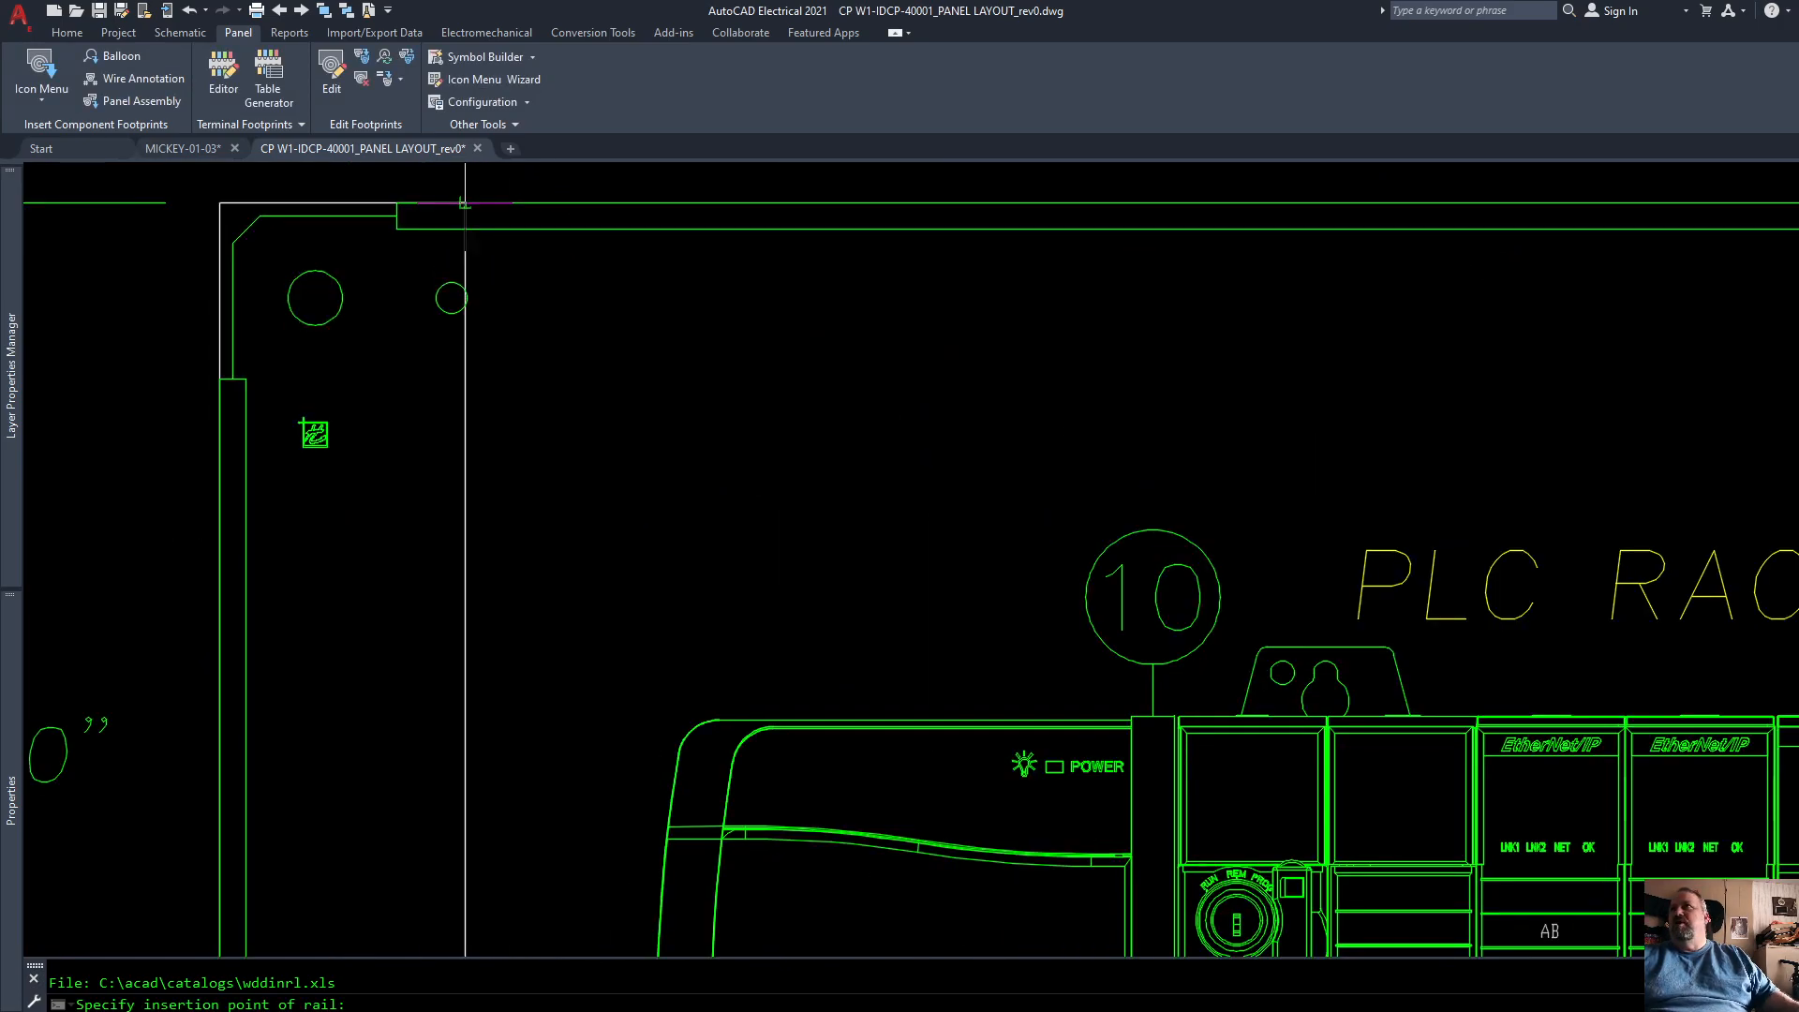
left_click(465, 203)
scroll(394, 276, "down", 5)
scroll(1250, 267, "up", 5)
left_click(1007, 239)
left_click(885, 642)
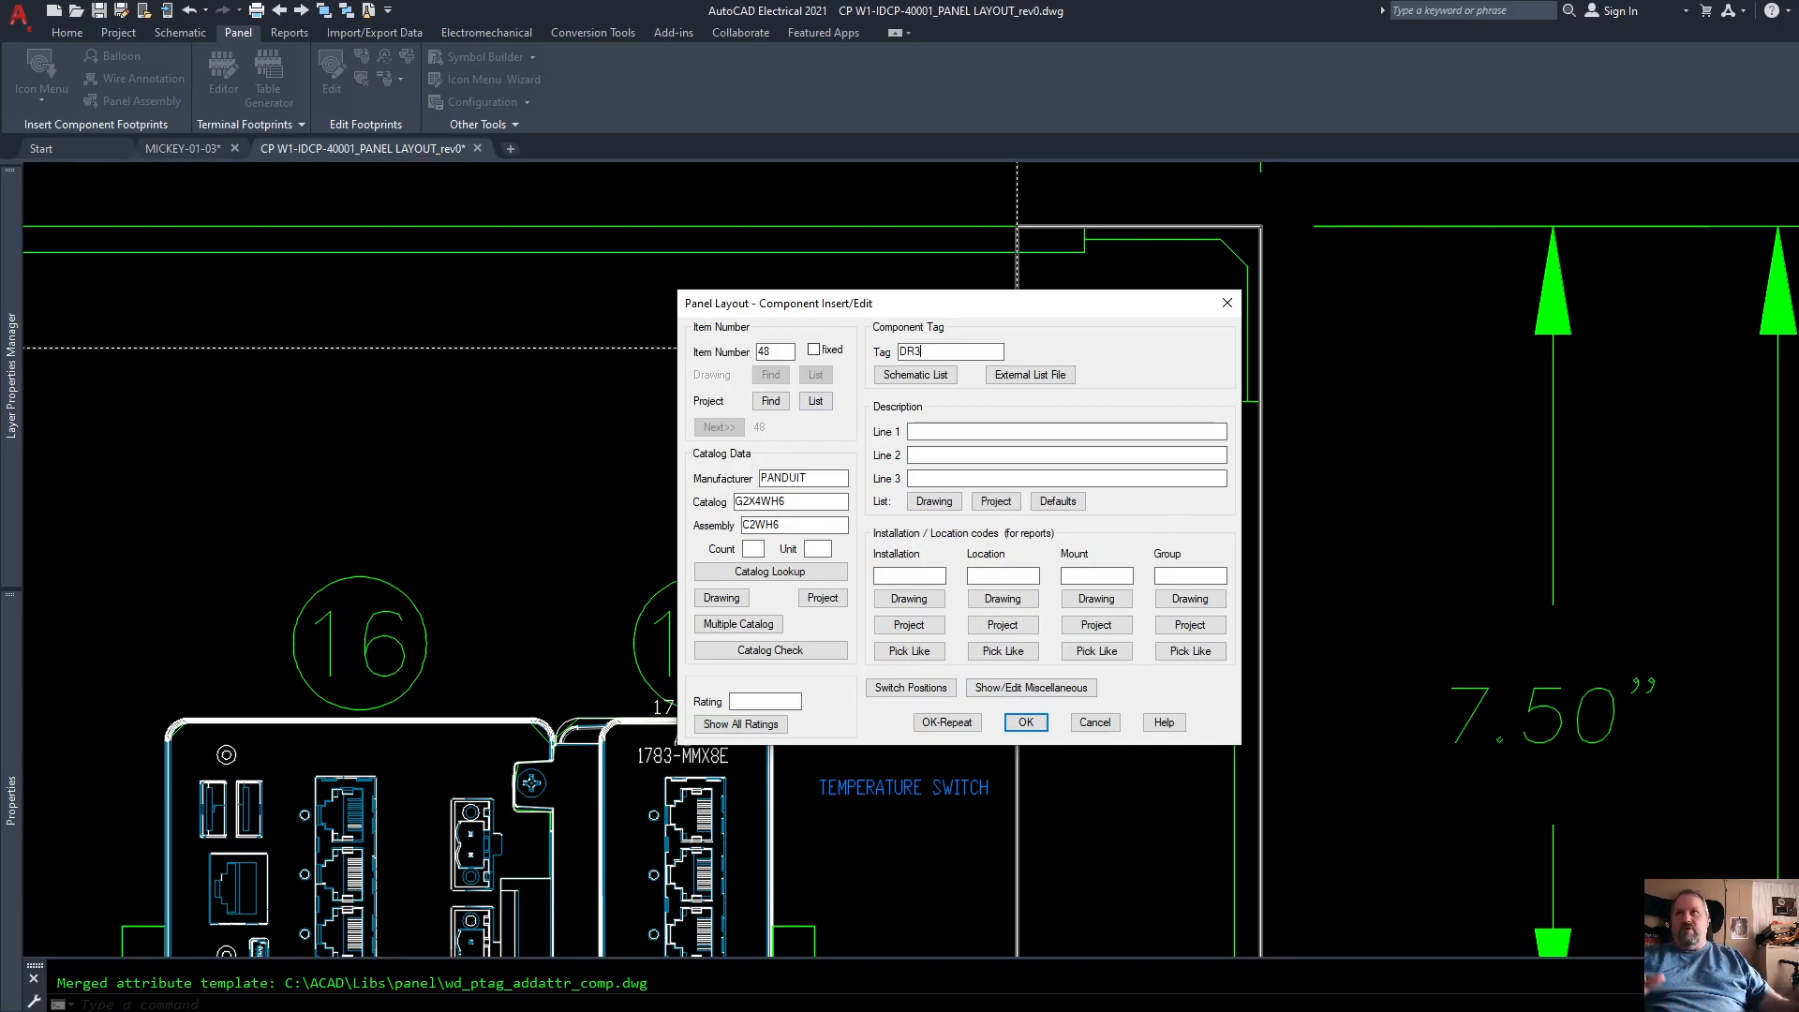
left_click(1026, 722)
Step: Move the horizontal wire duct down so its upper side is flush with the back panel's top edge
scroll(1223, 463, "down", 4)
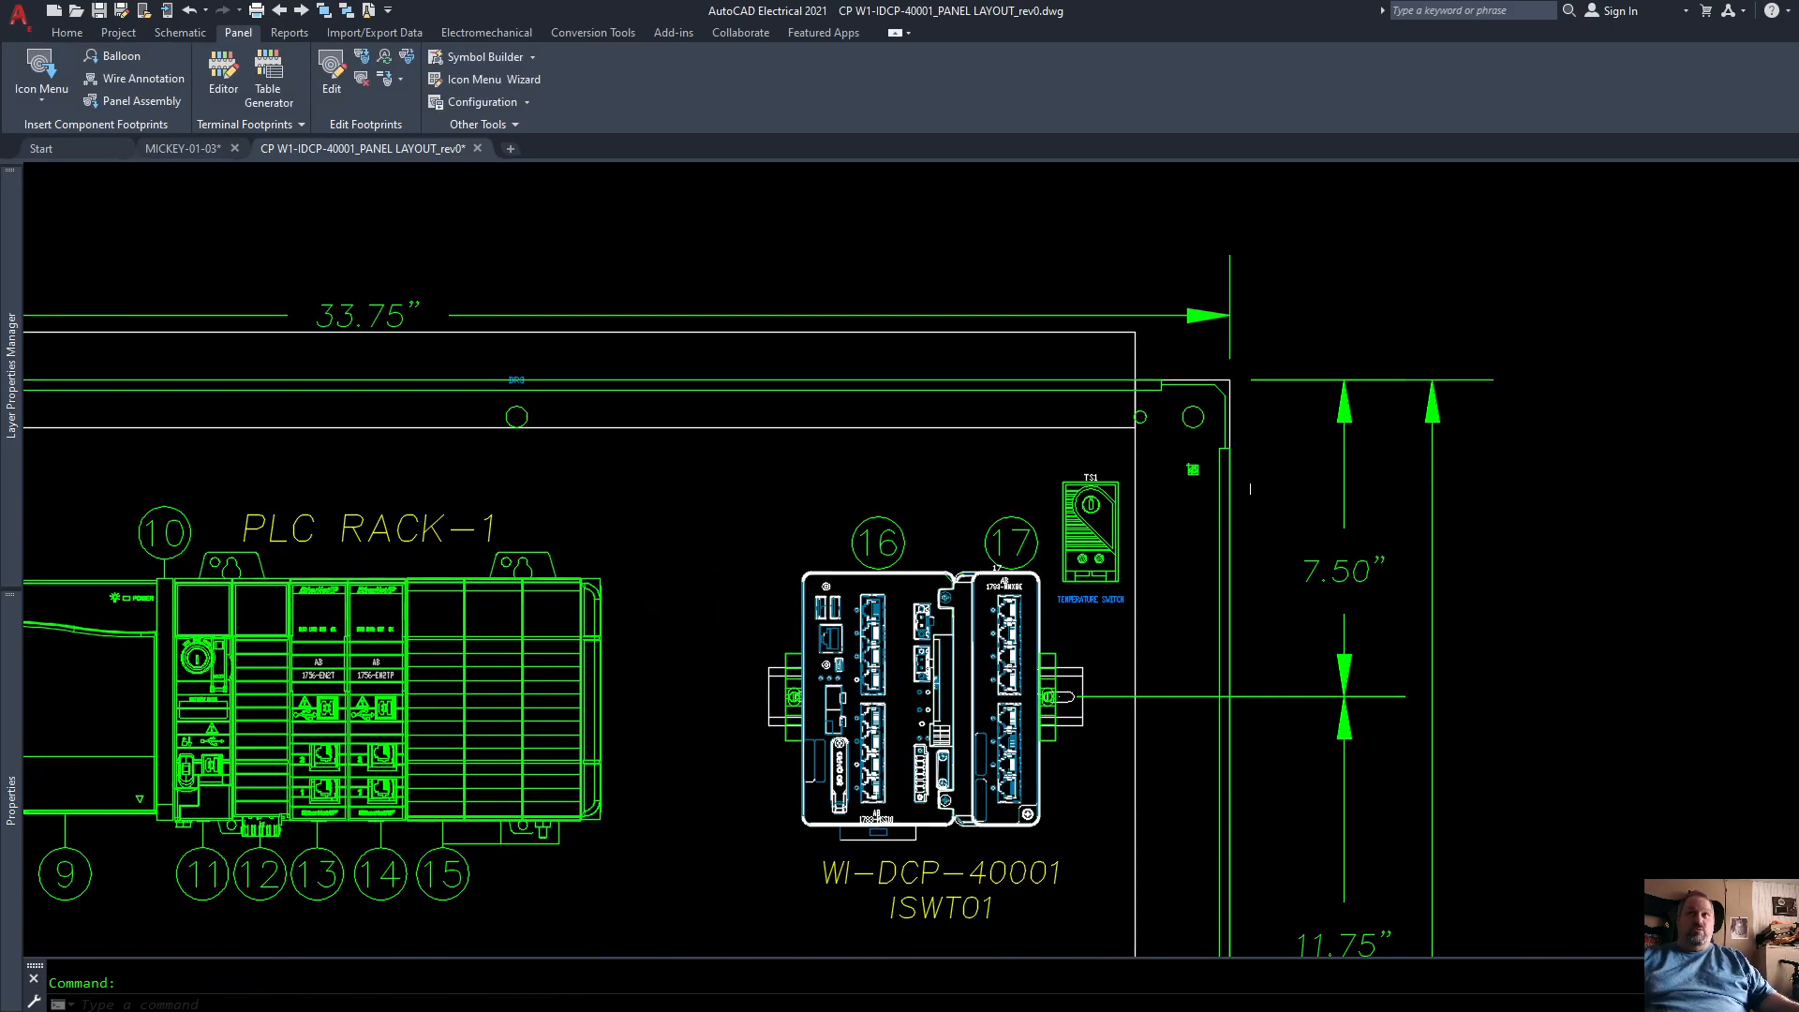
scroll(1312, 464, "down", 2)
scroll(444, 448, "up", 4)
left_click(456, 417)
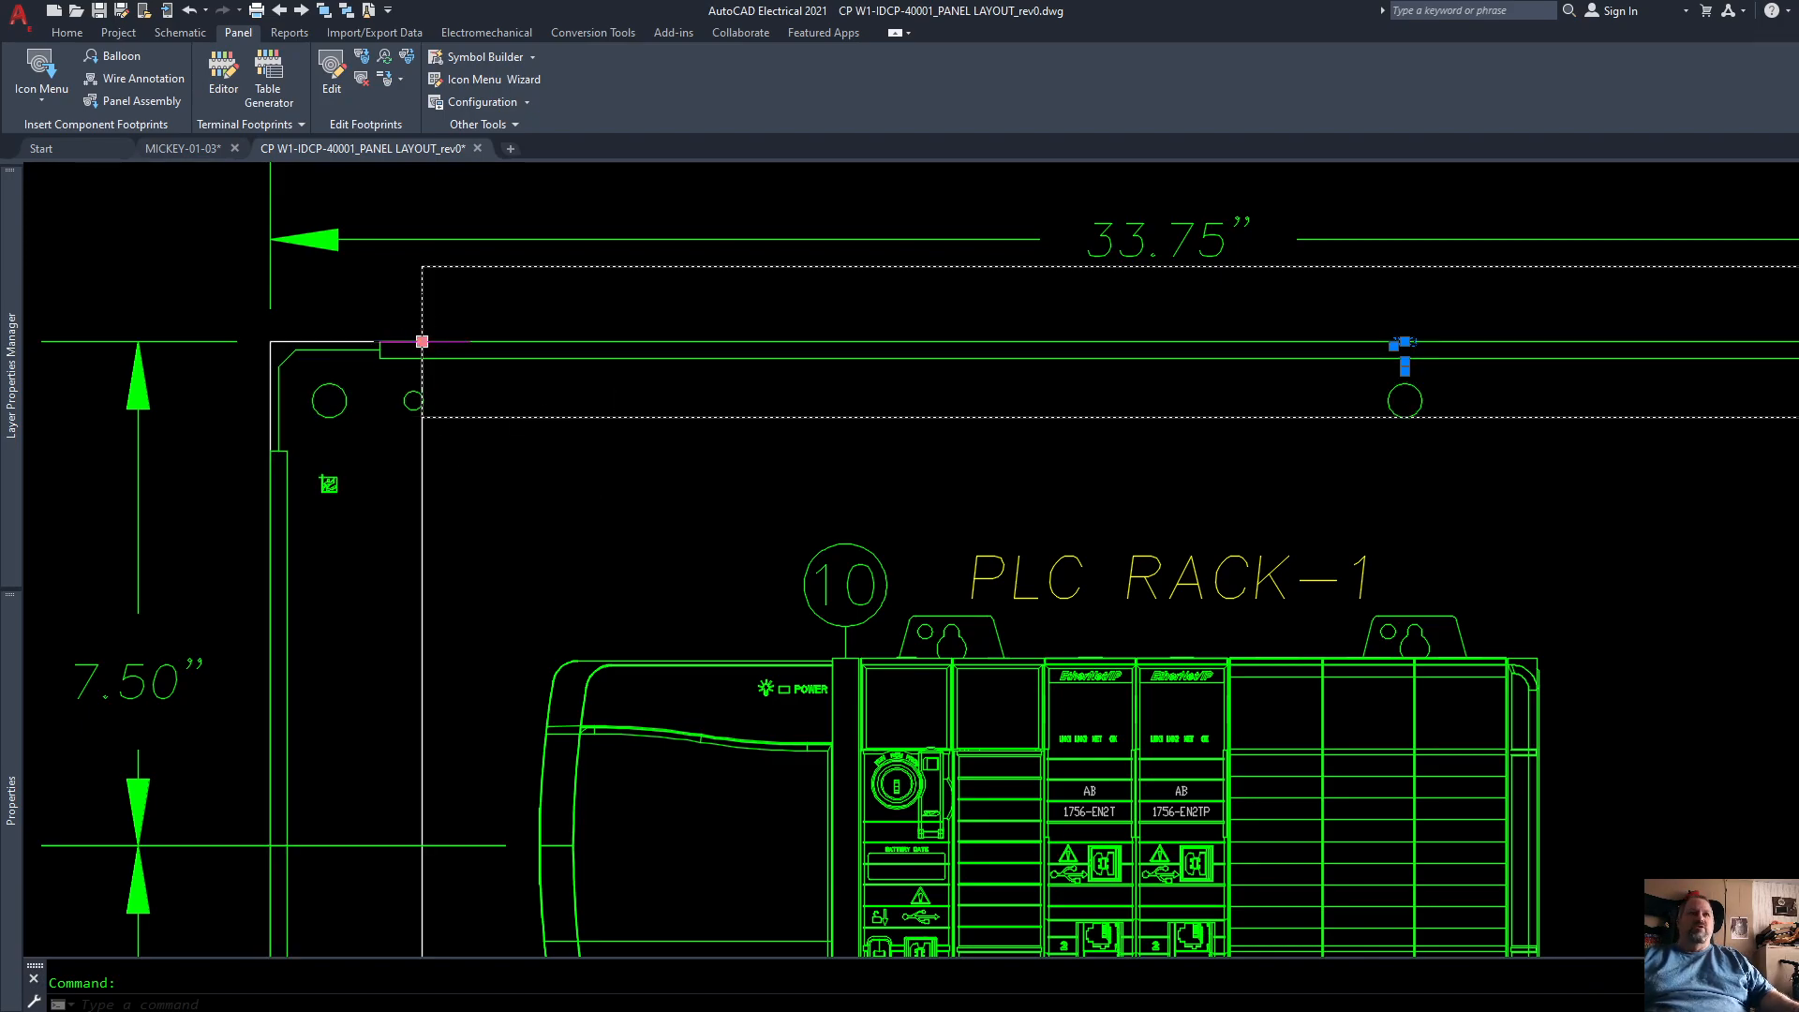
left_click(422, 341)
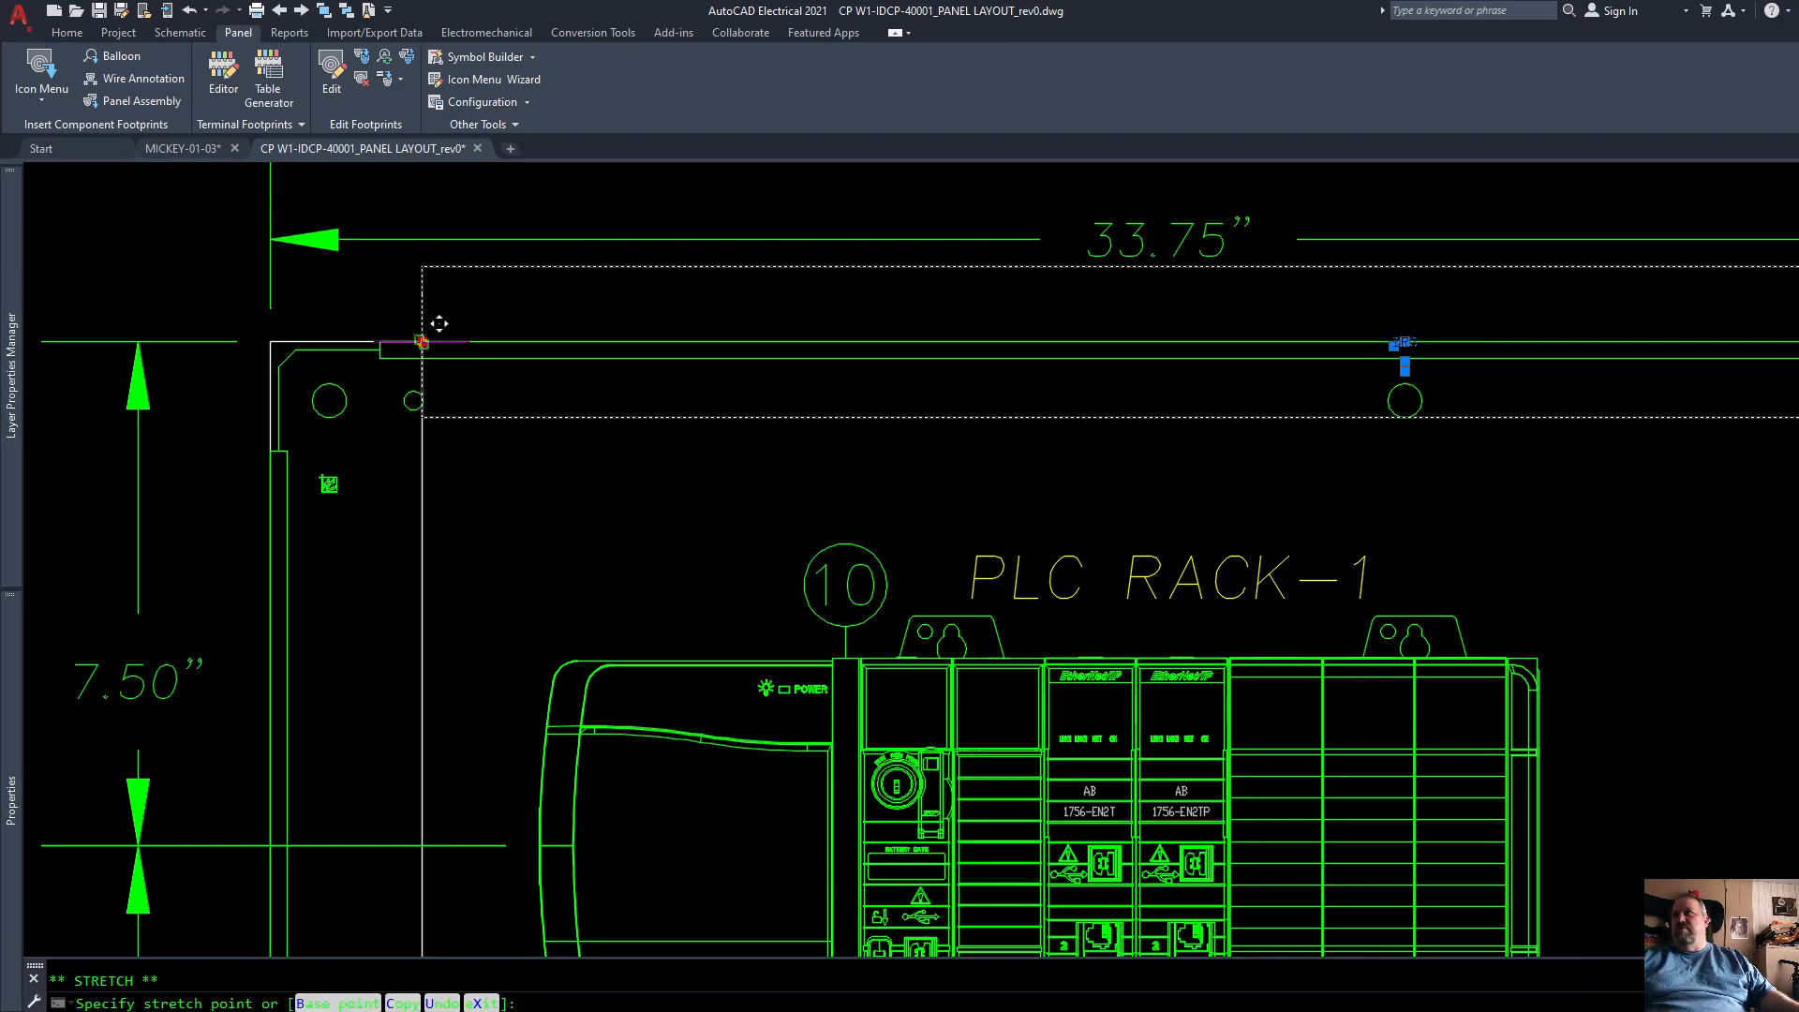
left_click(429, 400)
scroll(674, 316, "down", 4)
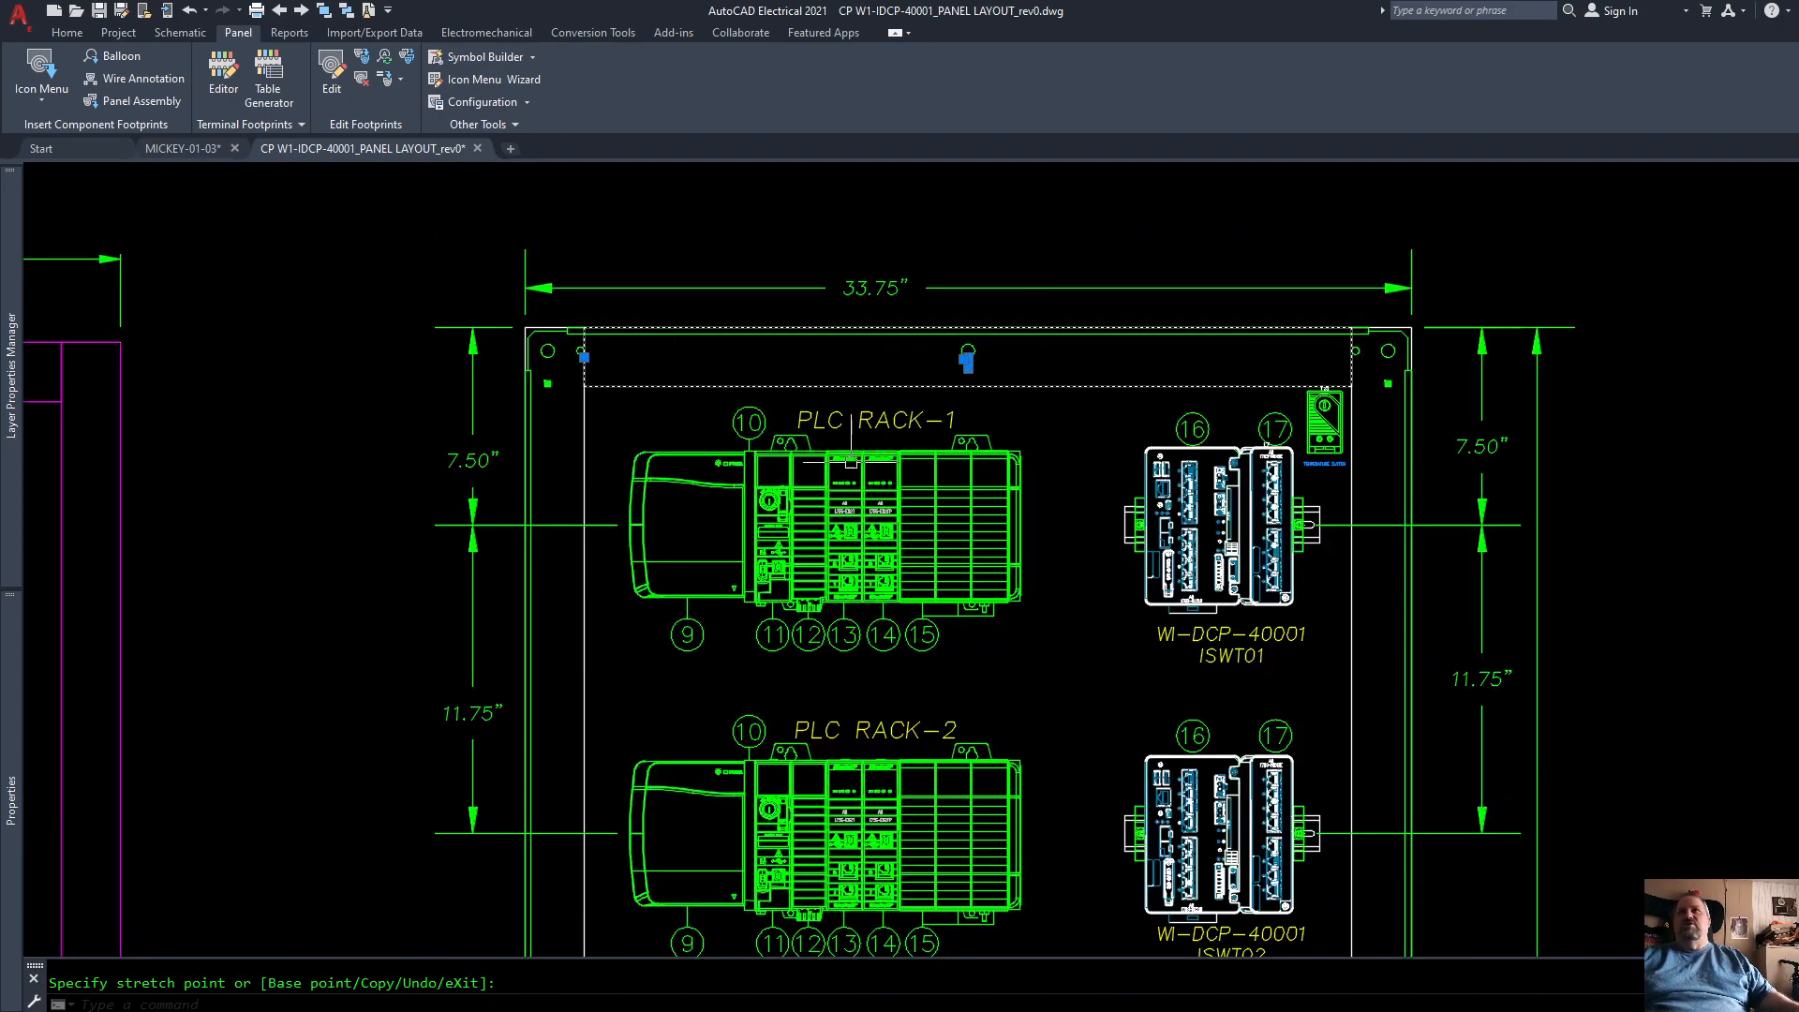
key("Escape")
left_click(1059, 387)
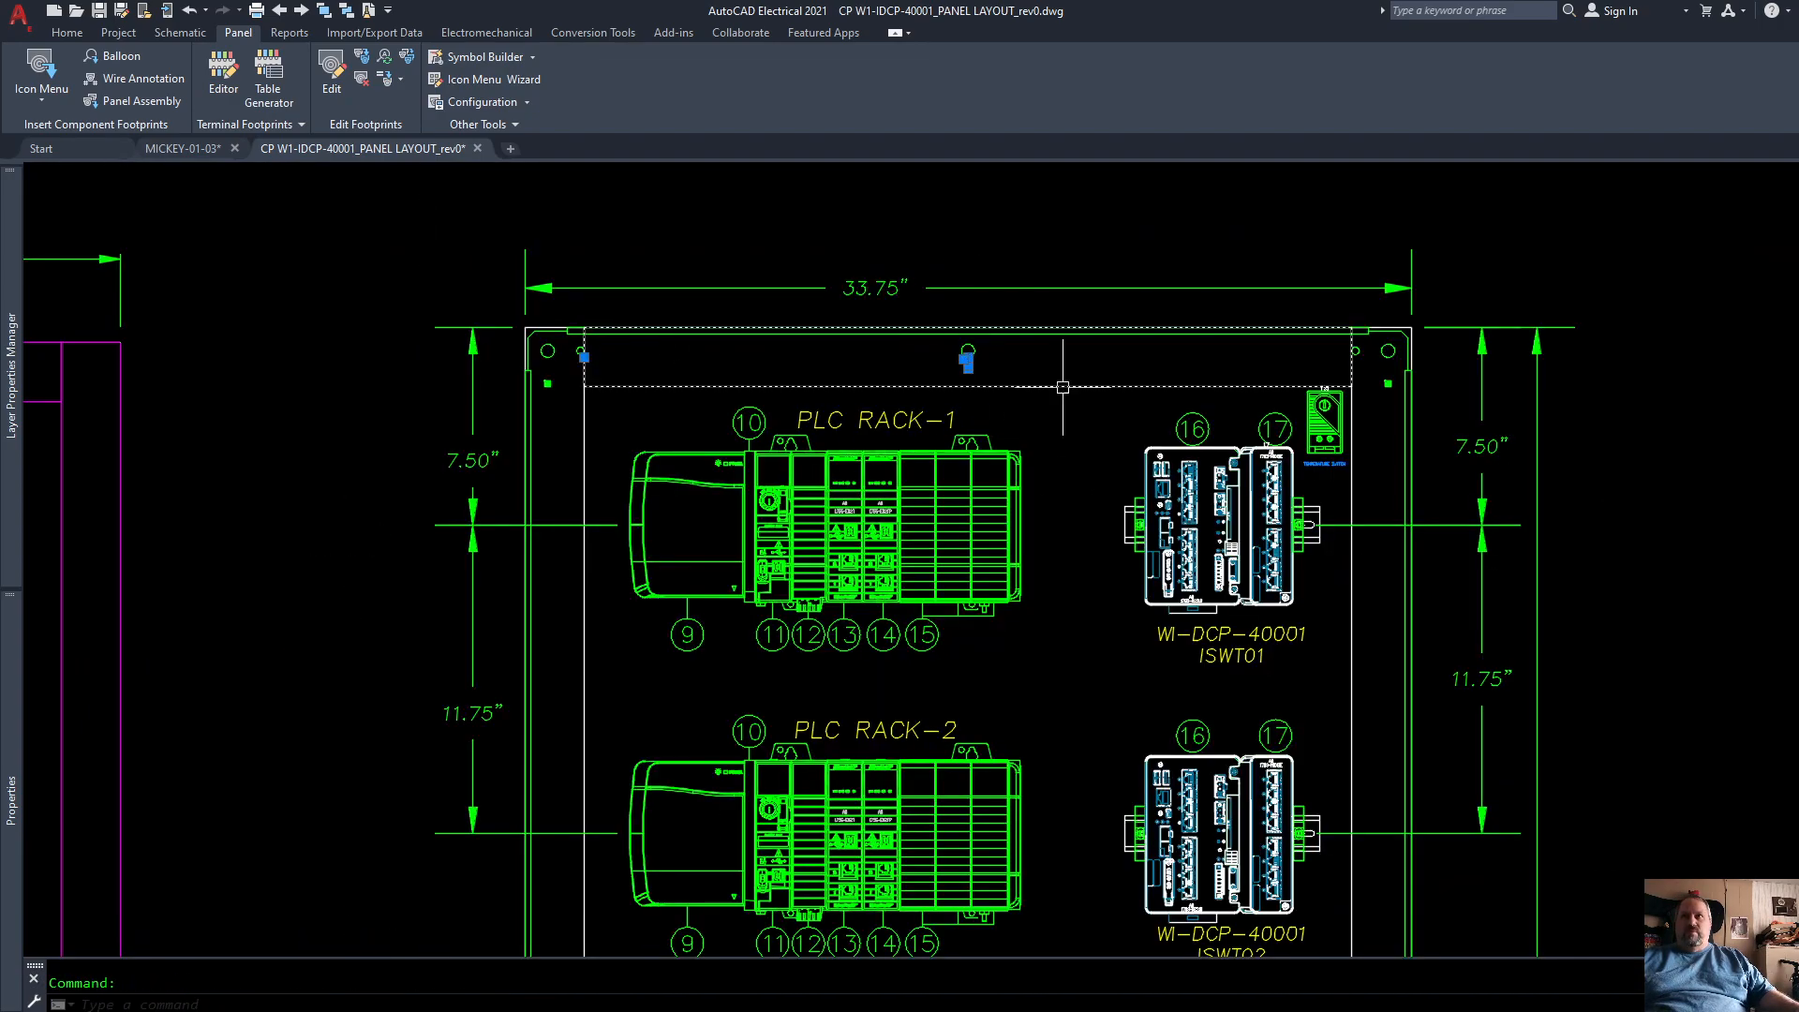
key("Return")
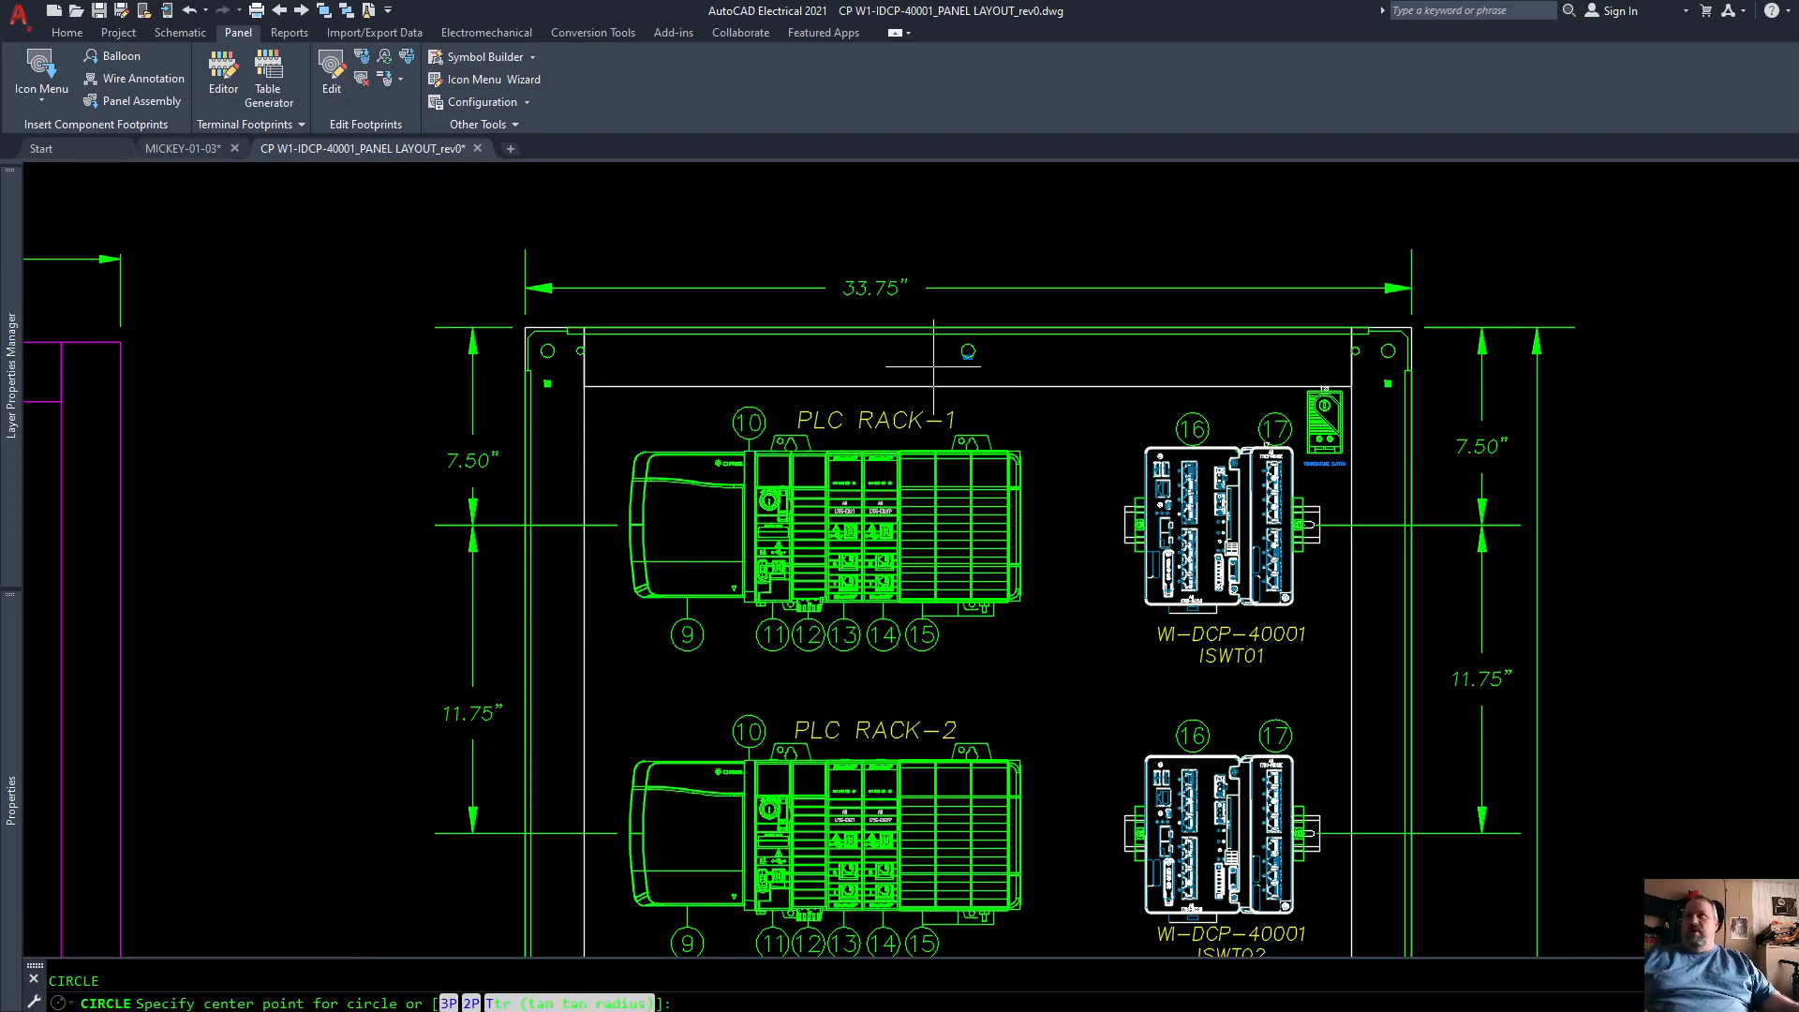
left_click(968, 327)
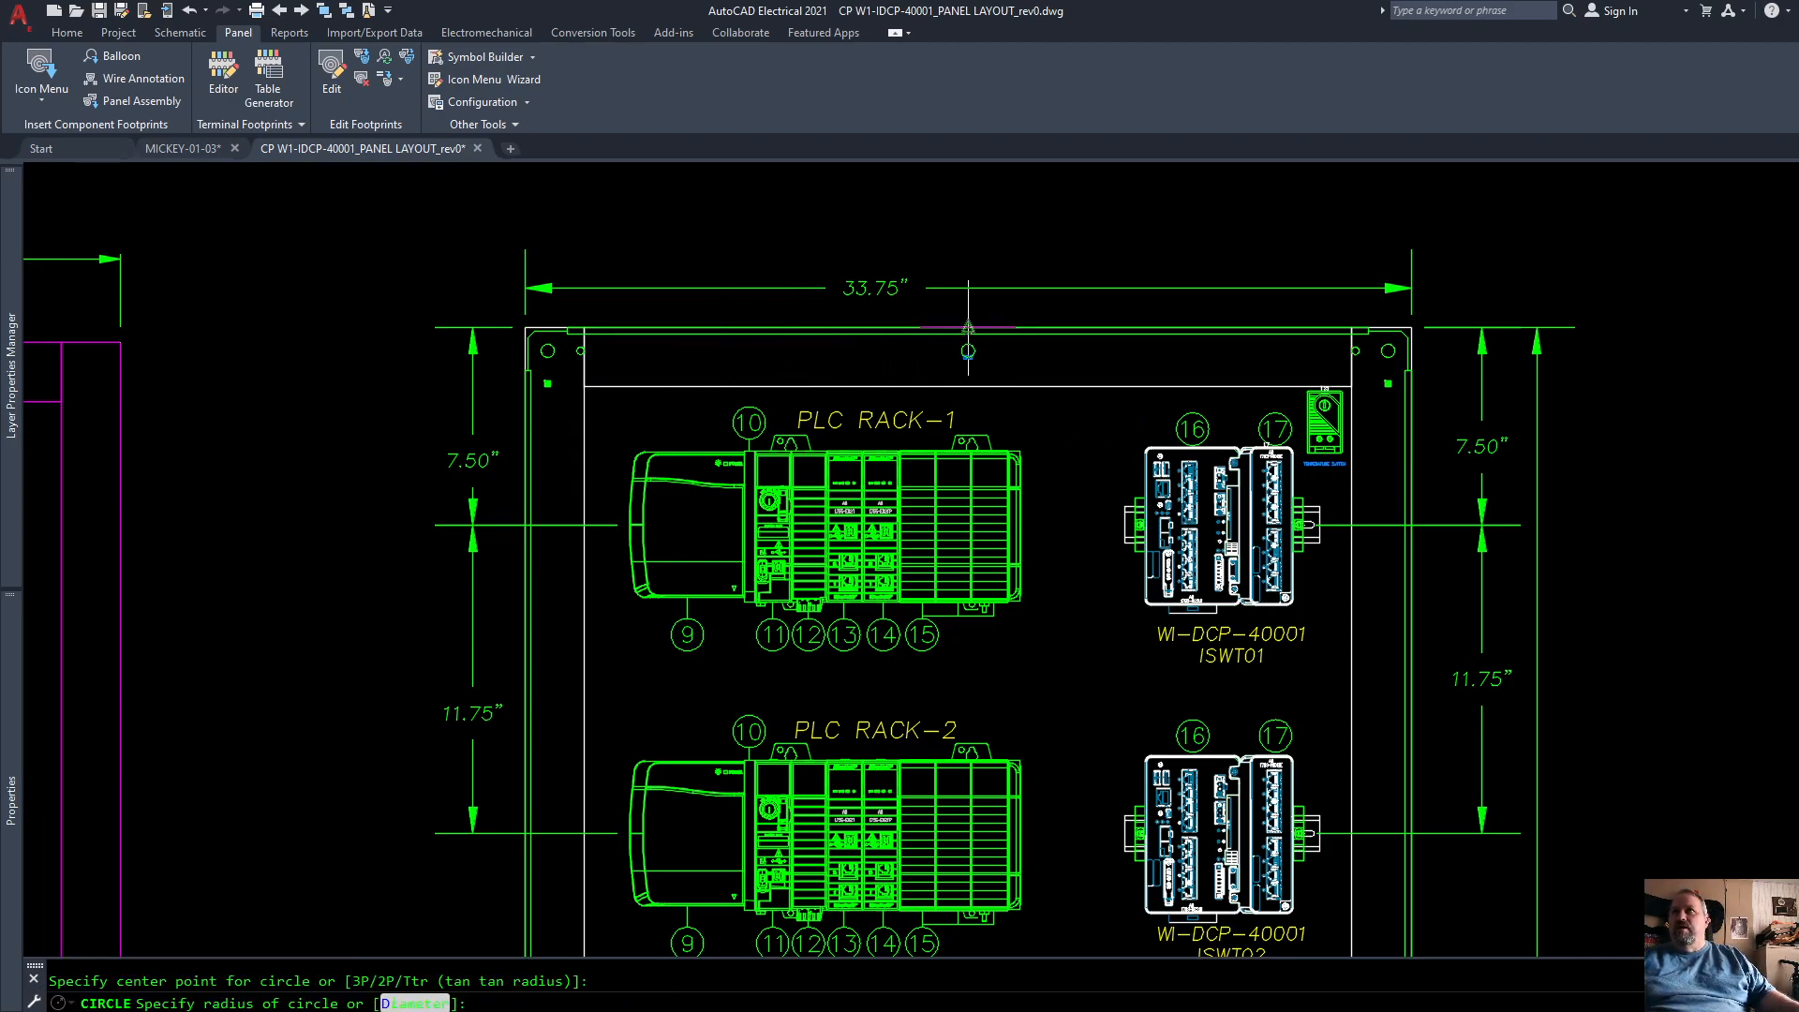
scroll(968, 327, "down", 5)
key("Escape")
scroll(977, 330, "up", 2)
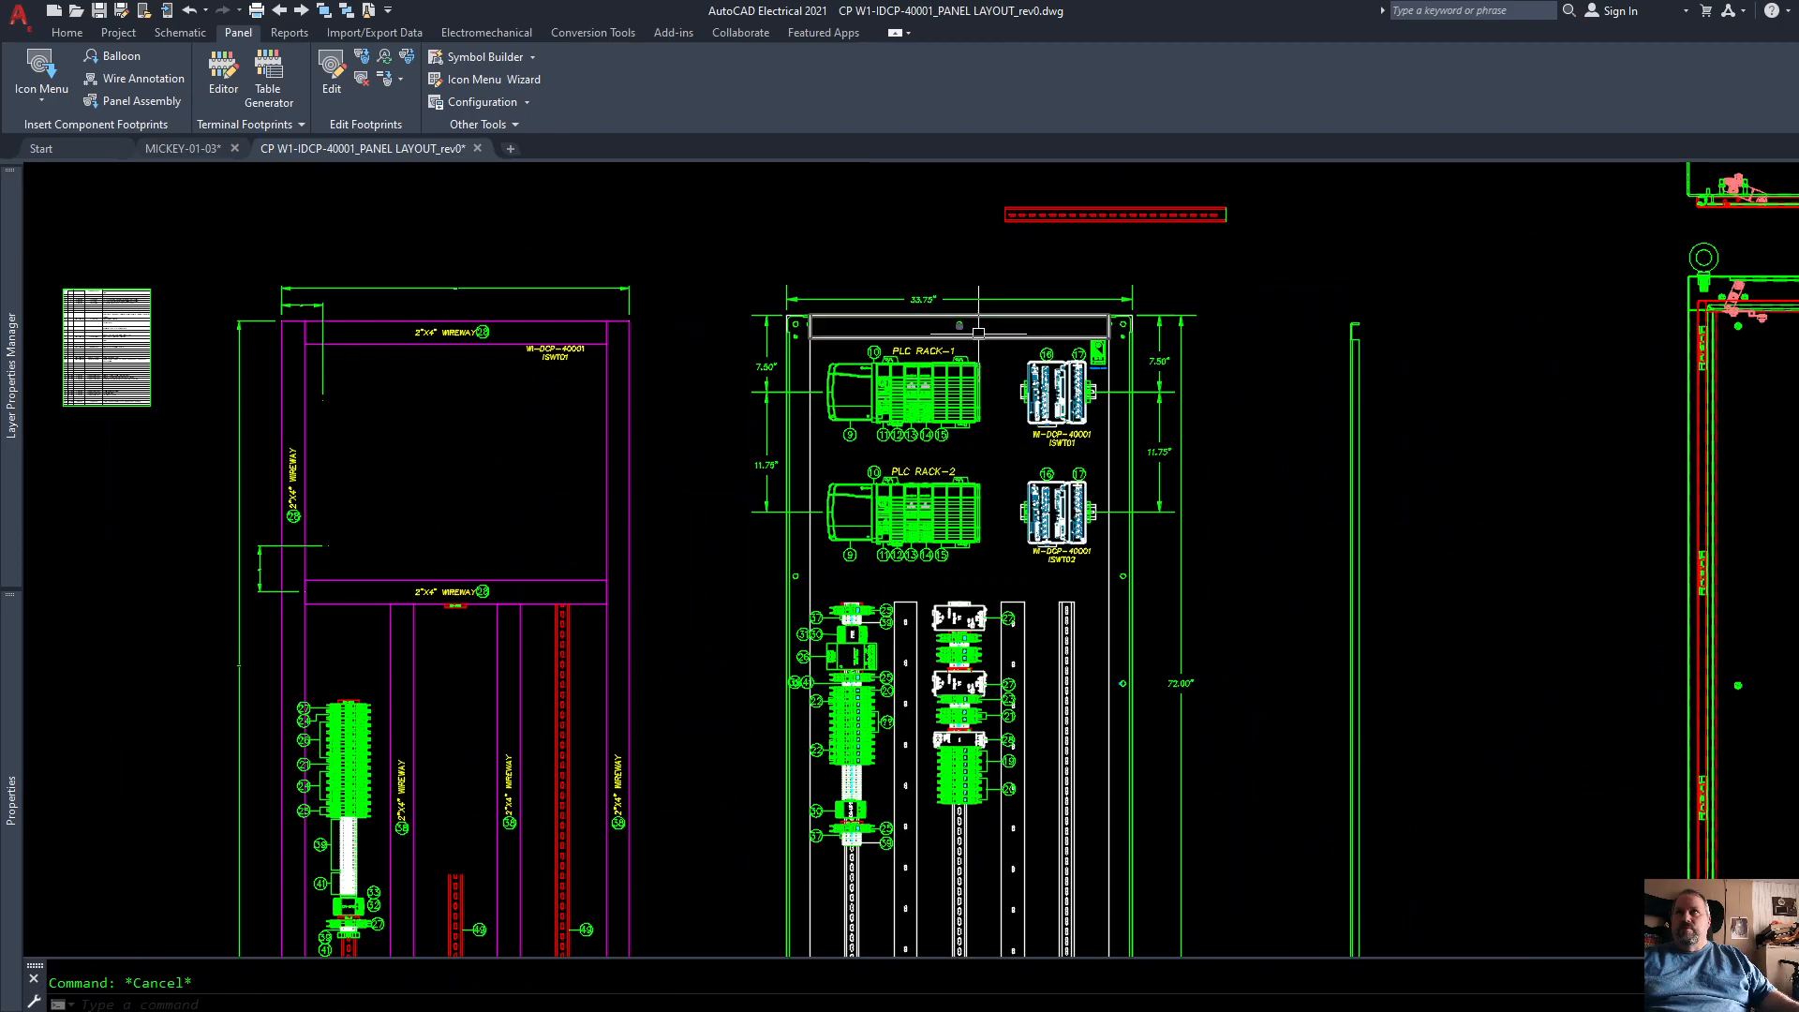
Step: Copy the top horizontal wire duct straight down to just below PLC RACK-2, with orthogonal constraint on
left_click(980, 333)
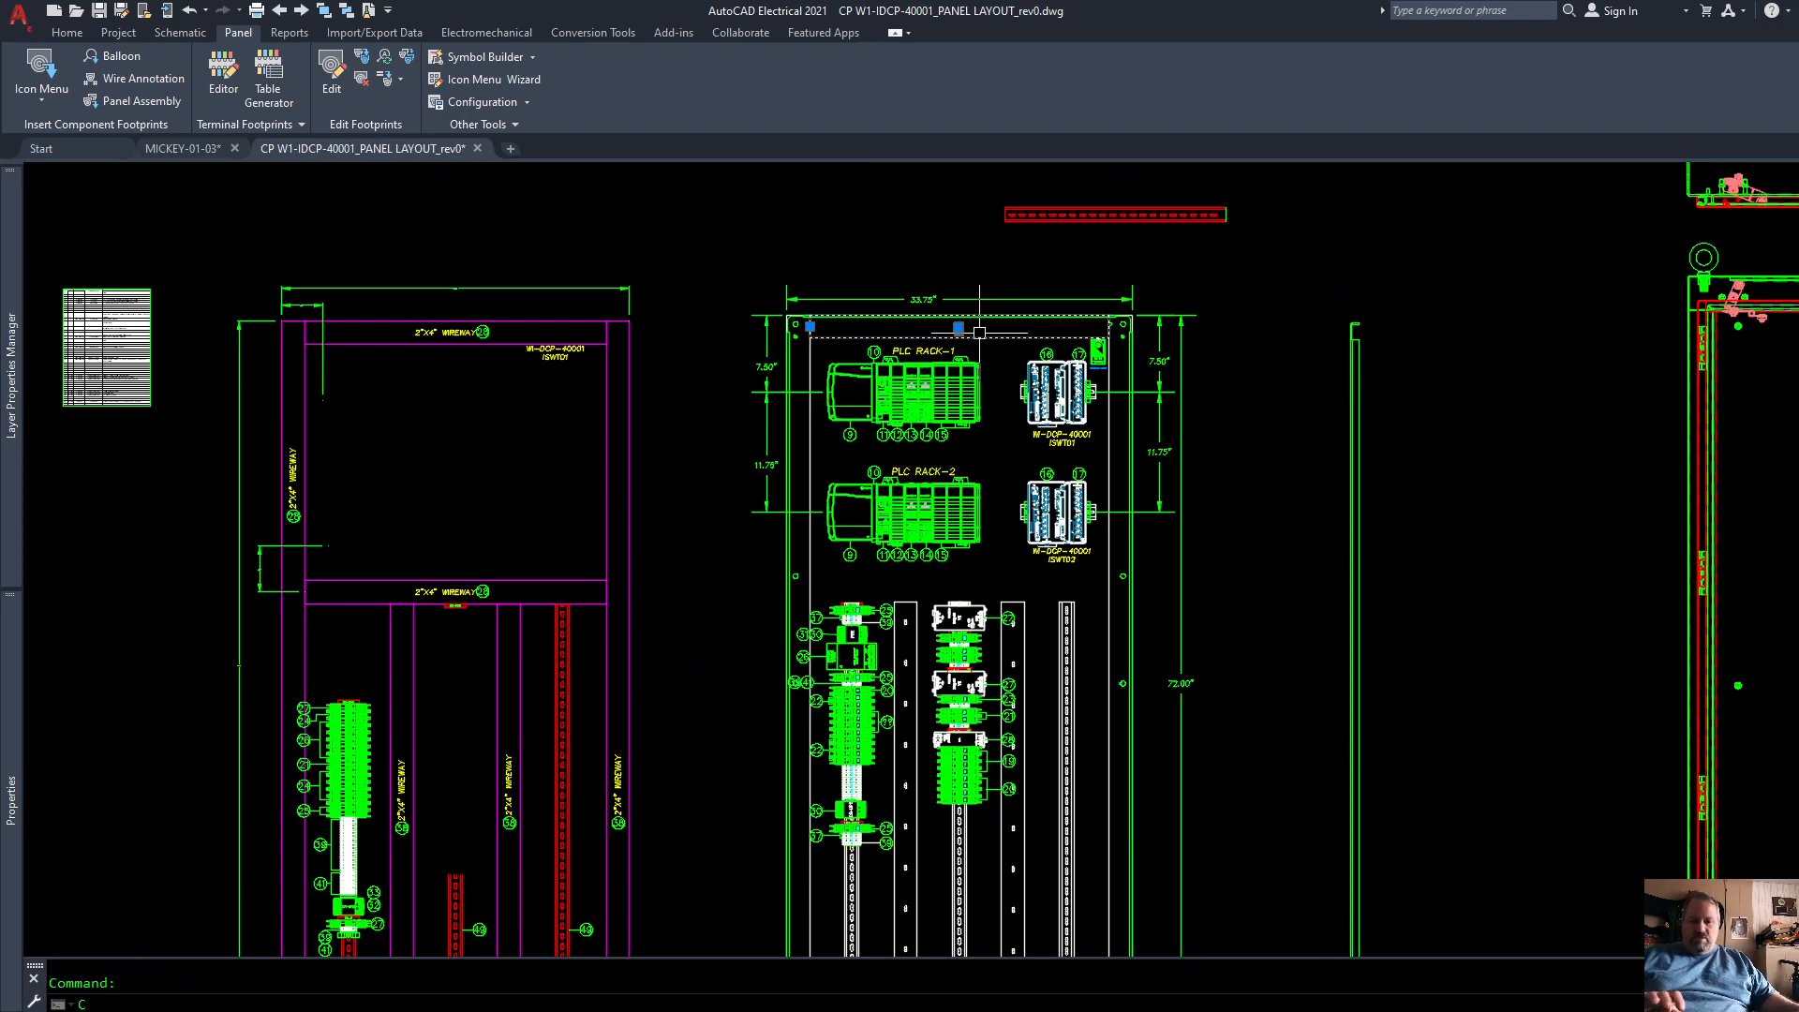
type("o")
key("Return")
scroll(958, 303, "up", 4)
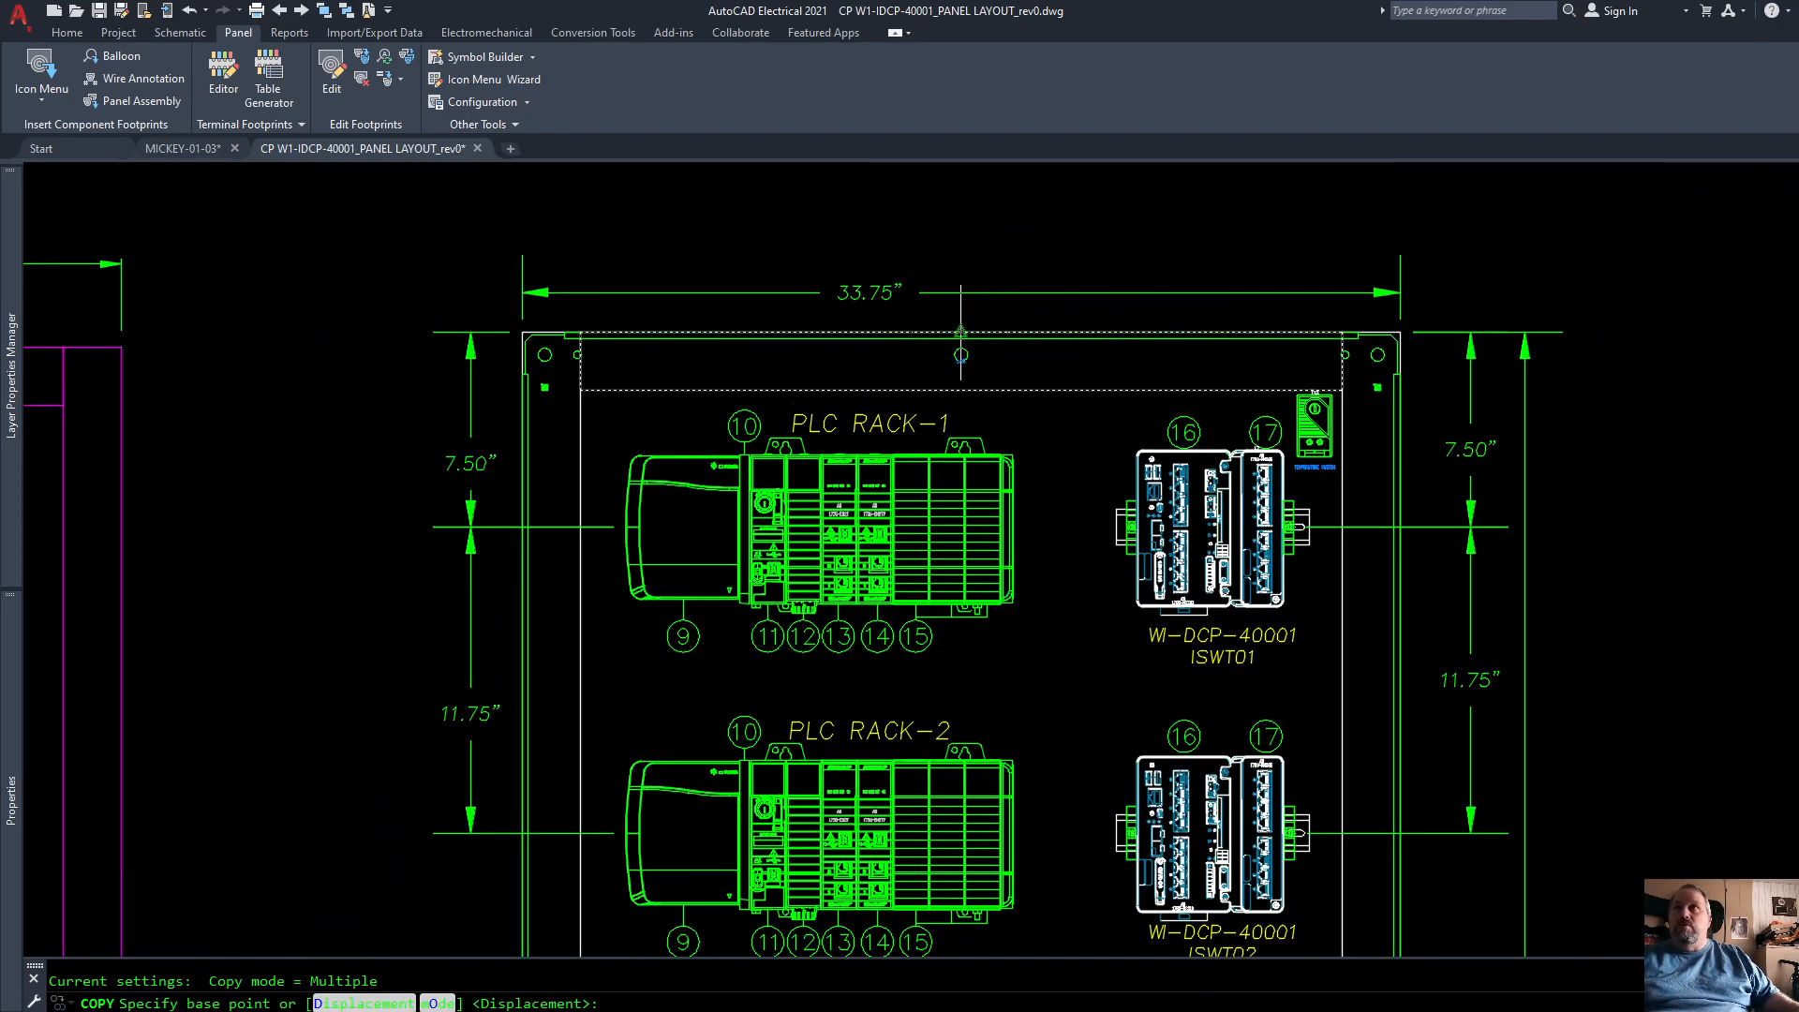
left_click(959, 318)
scroll(961, 361, "down", 2)
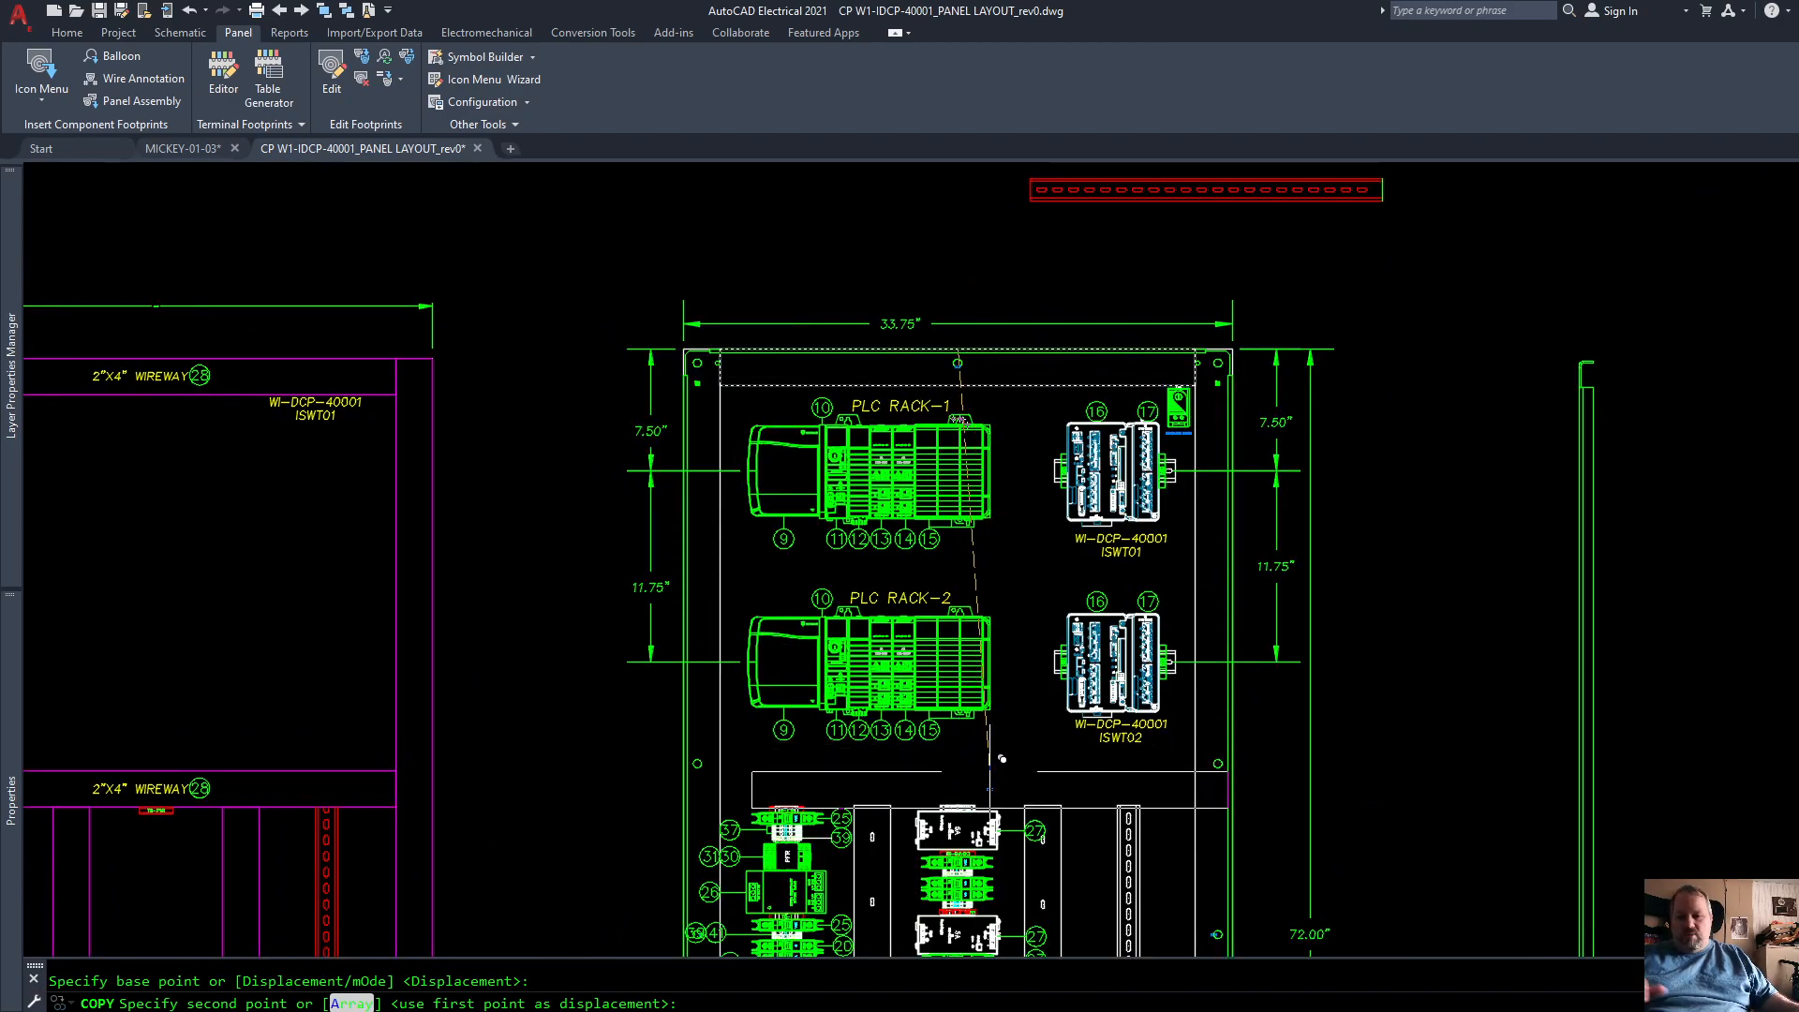
key("F8")
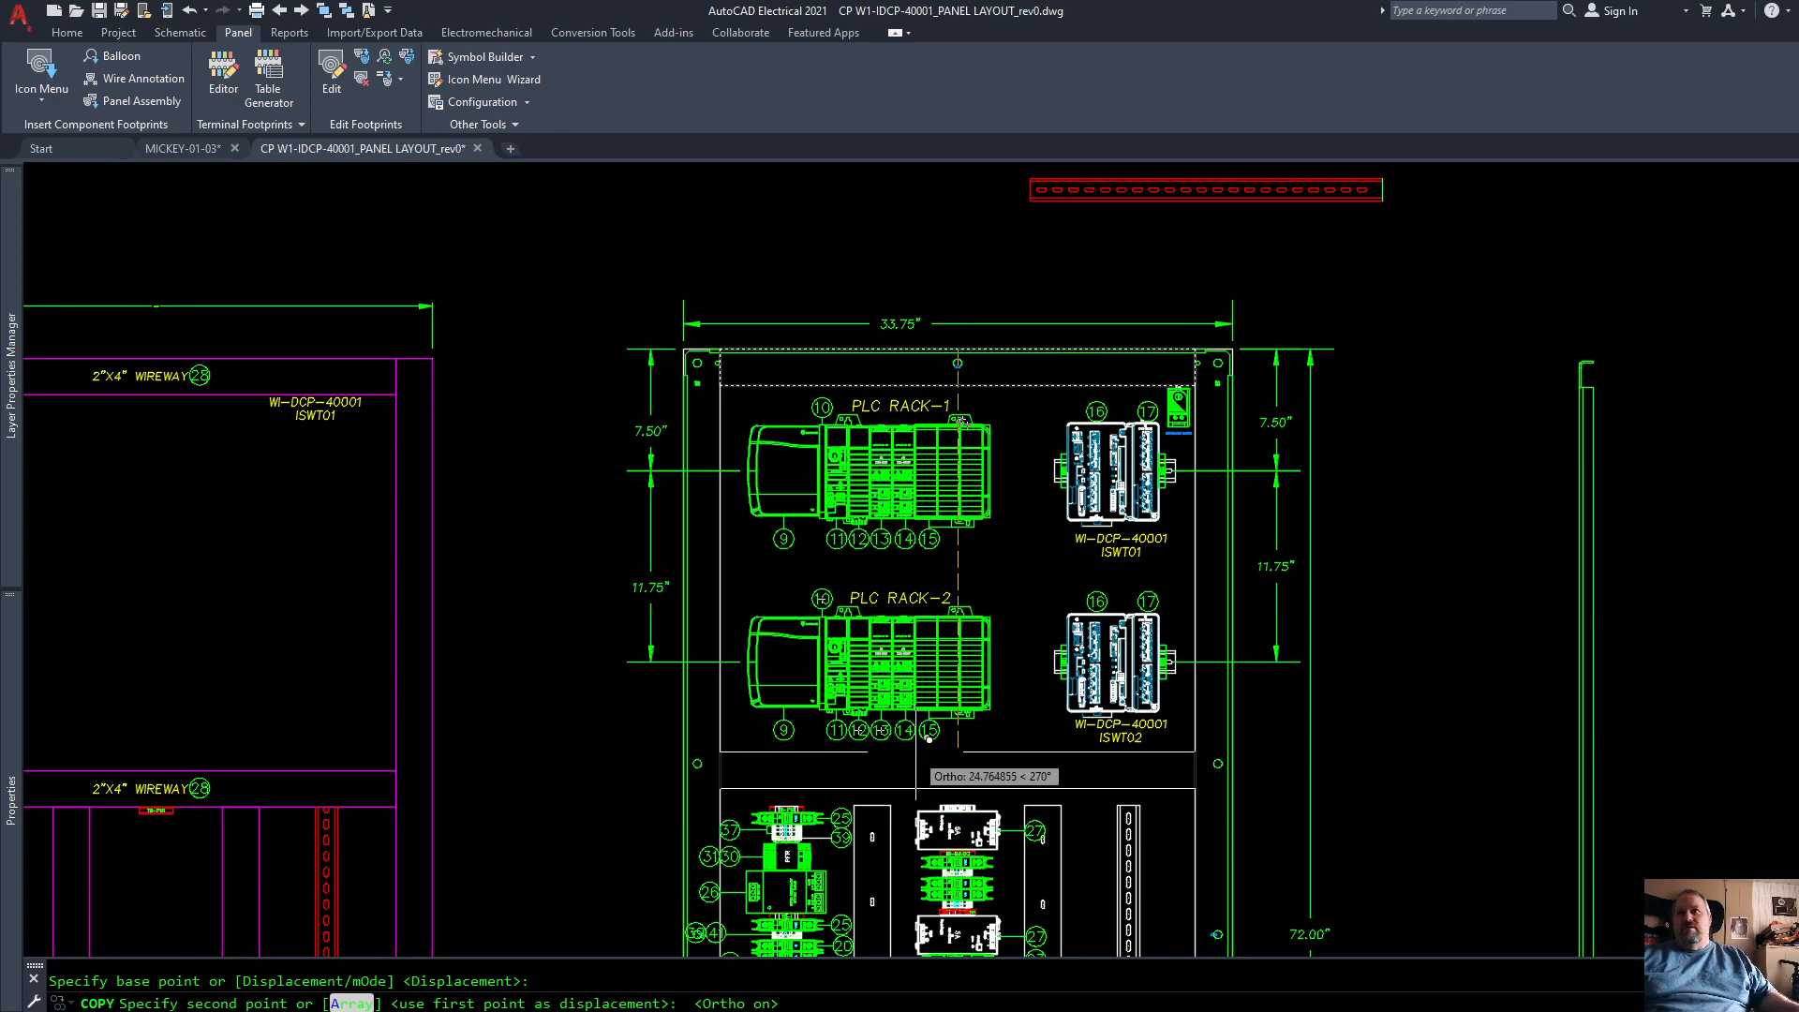
scroll(927, 525, "up", 5)
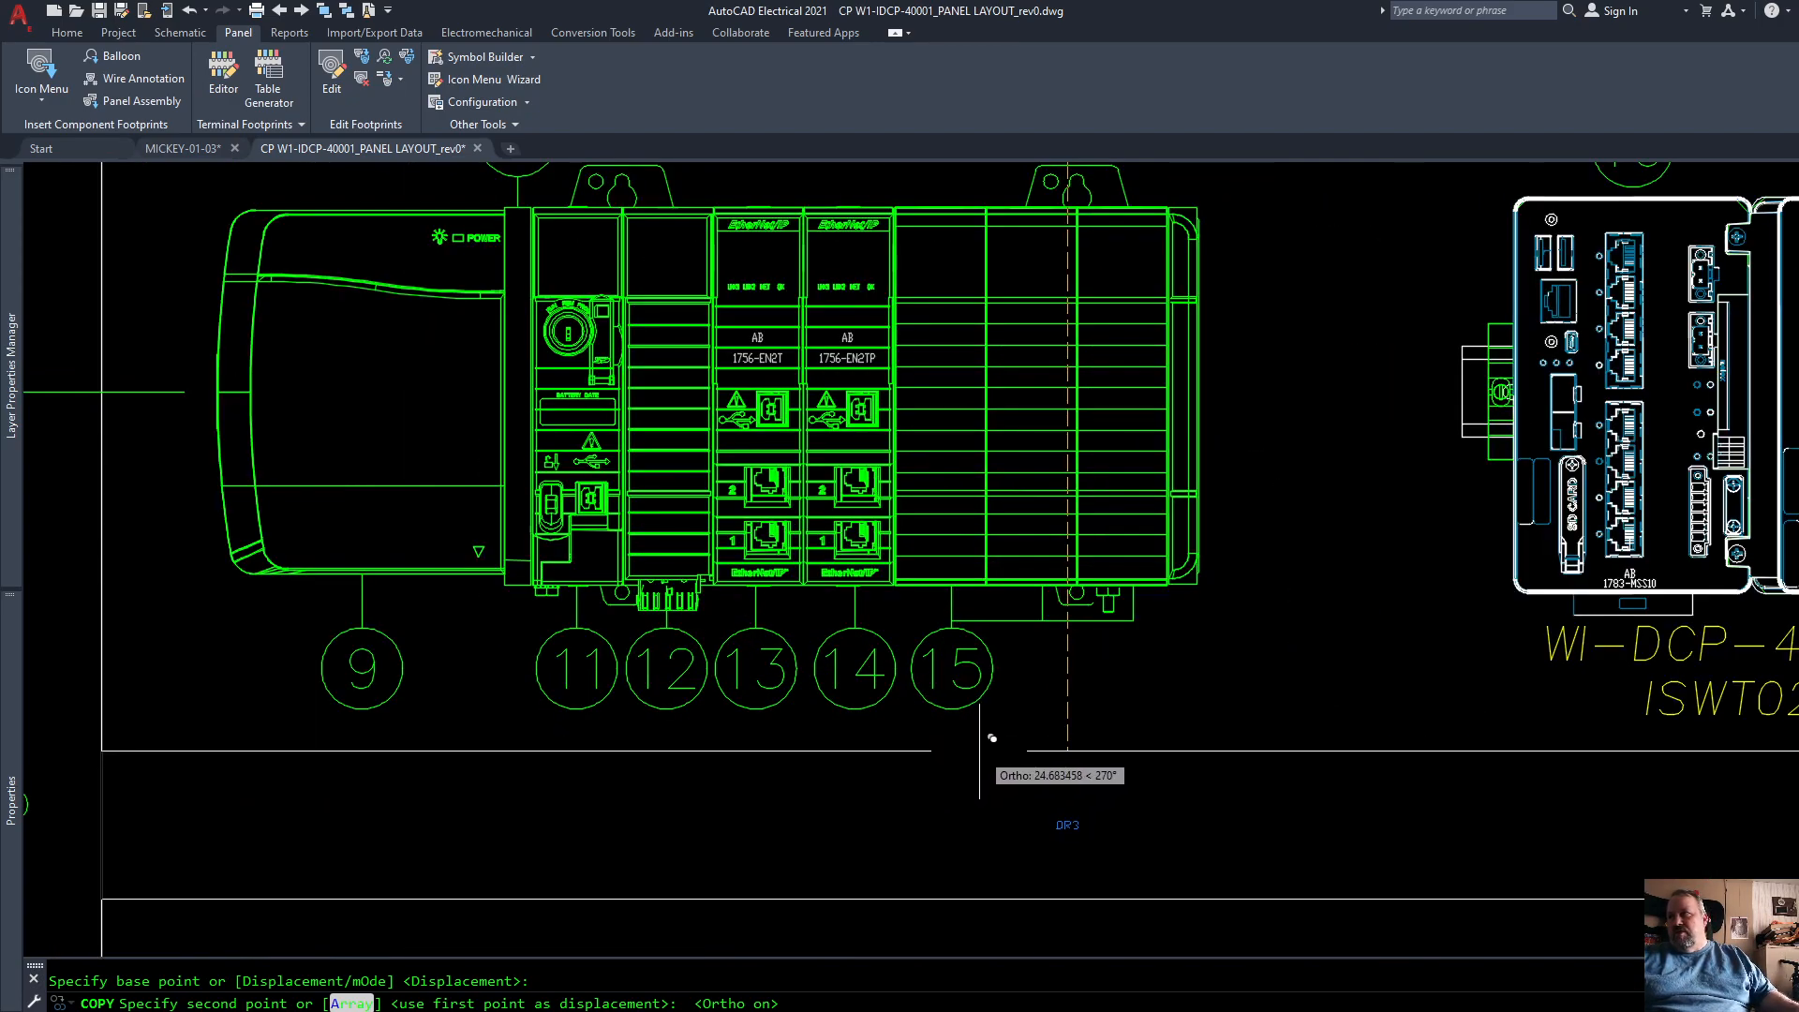
left_click(975, 750)
key("Return")
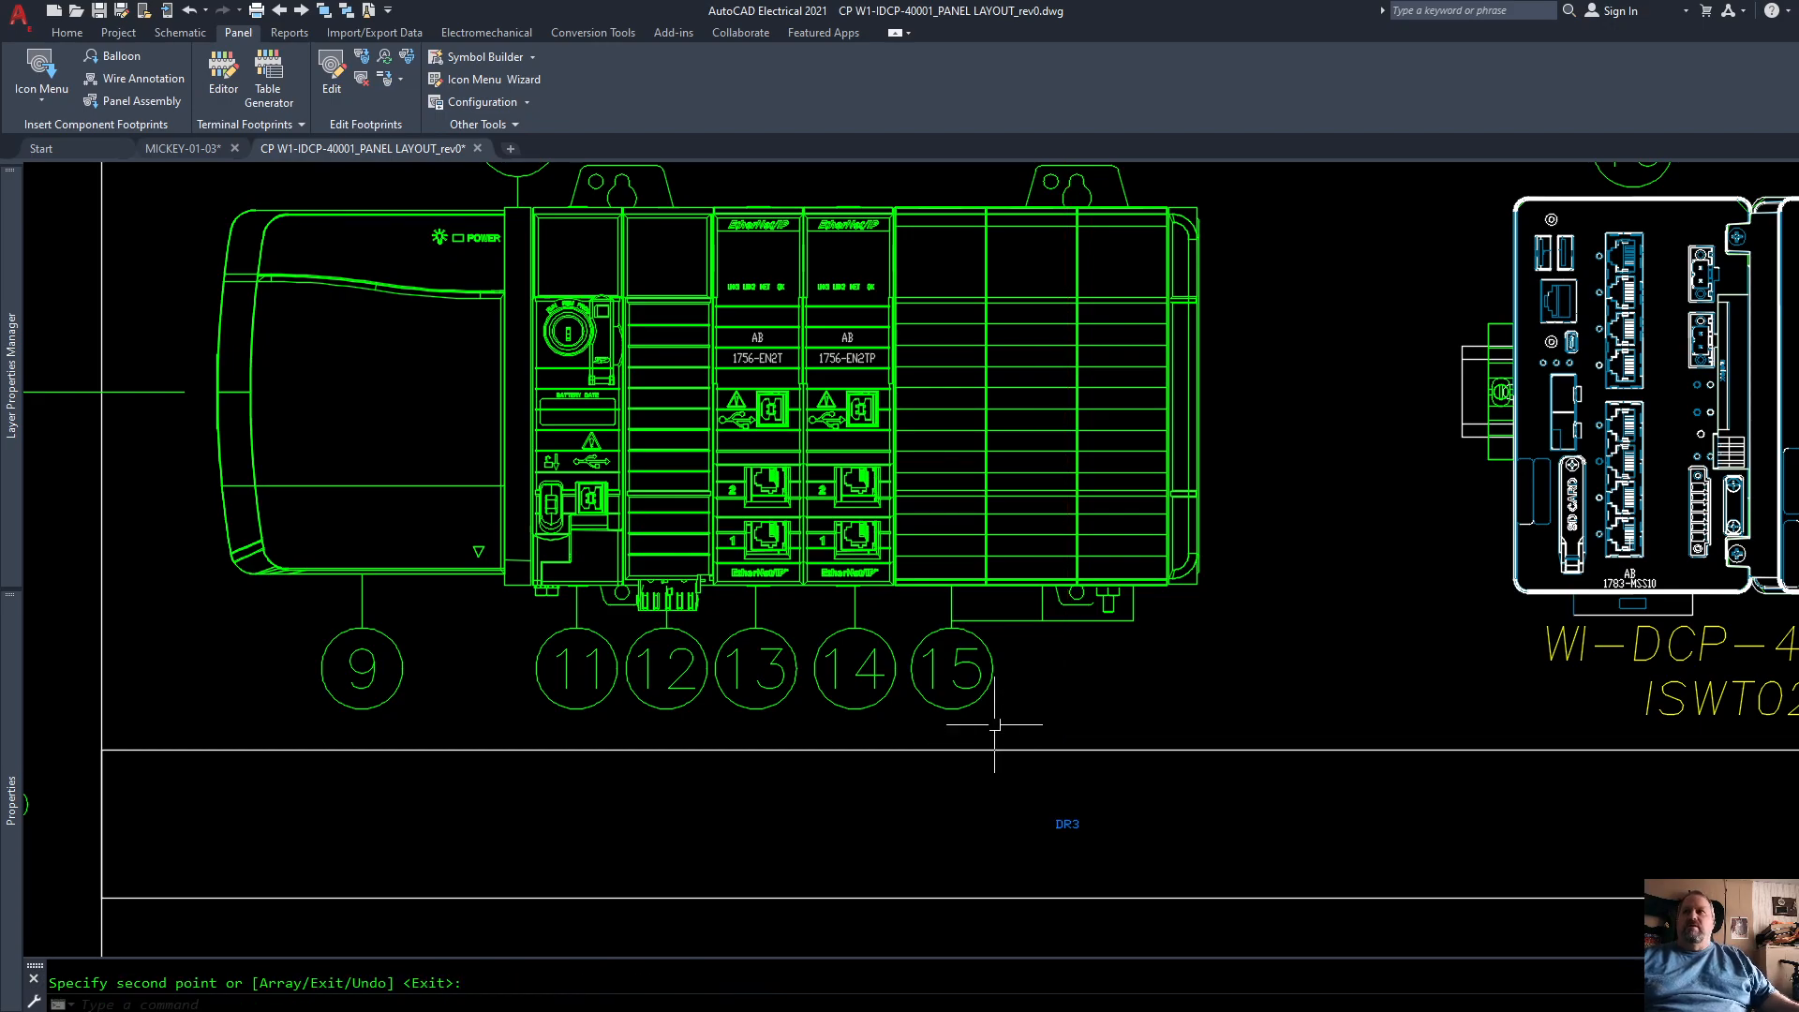
Step: Move the copied horizontal duct down so its lower side meets the upper end of the inner vertical duct
scroll(843, 562, "down", 4)
scroll(859, 684, "up", 2)
left_click(846, 680)
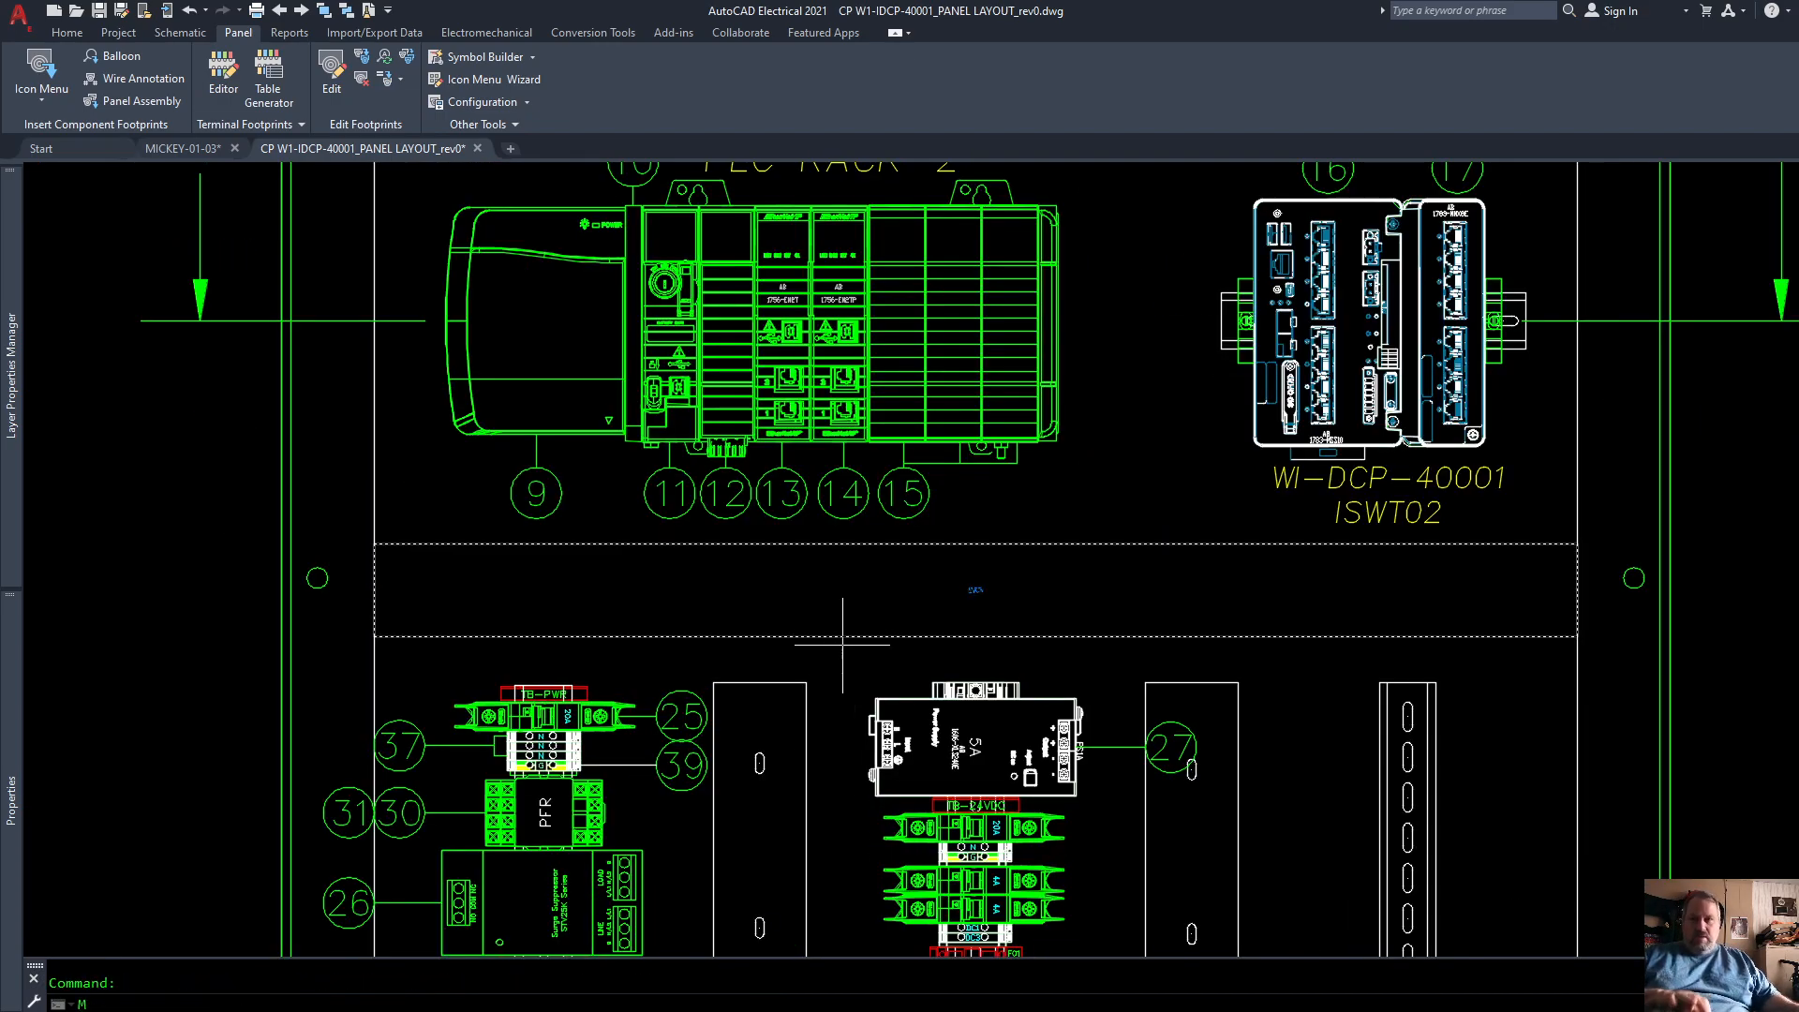
type("M")
key("Return")
left_click(759, 637)
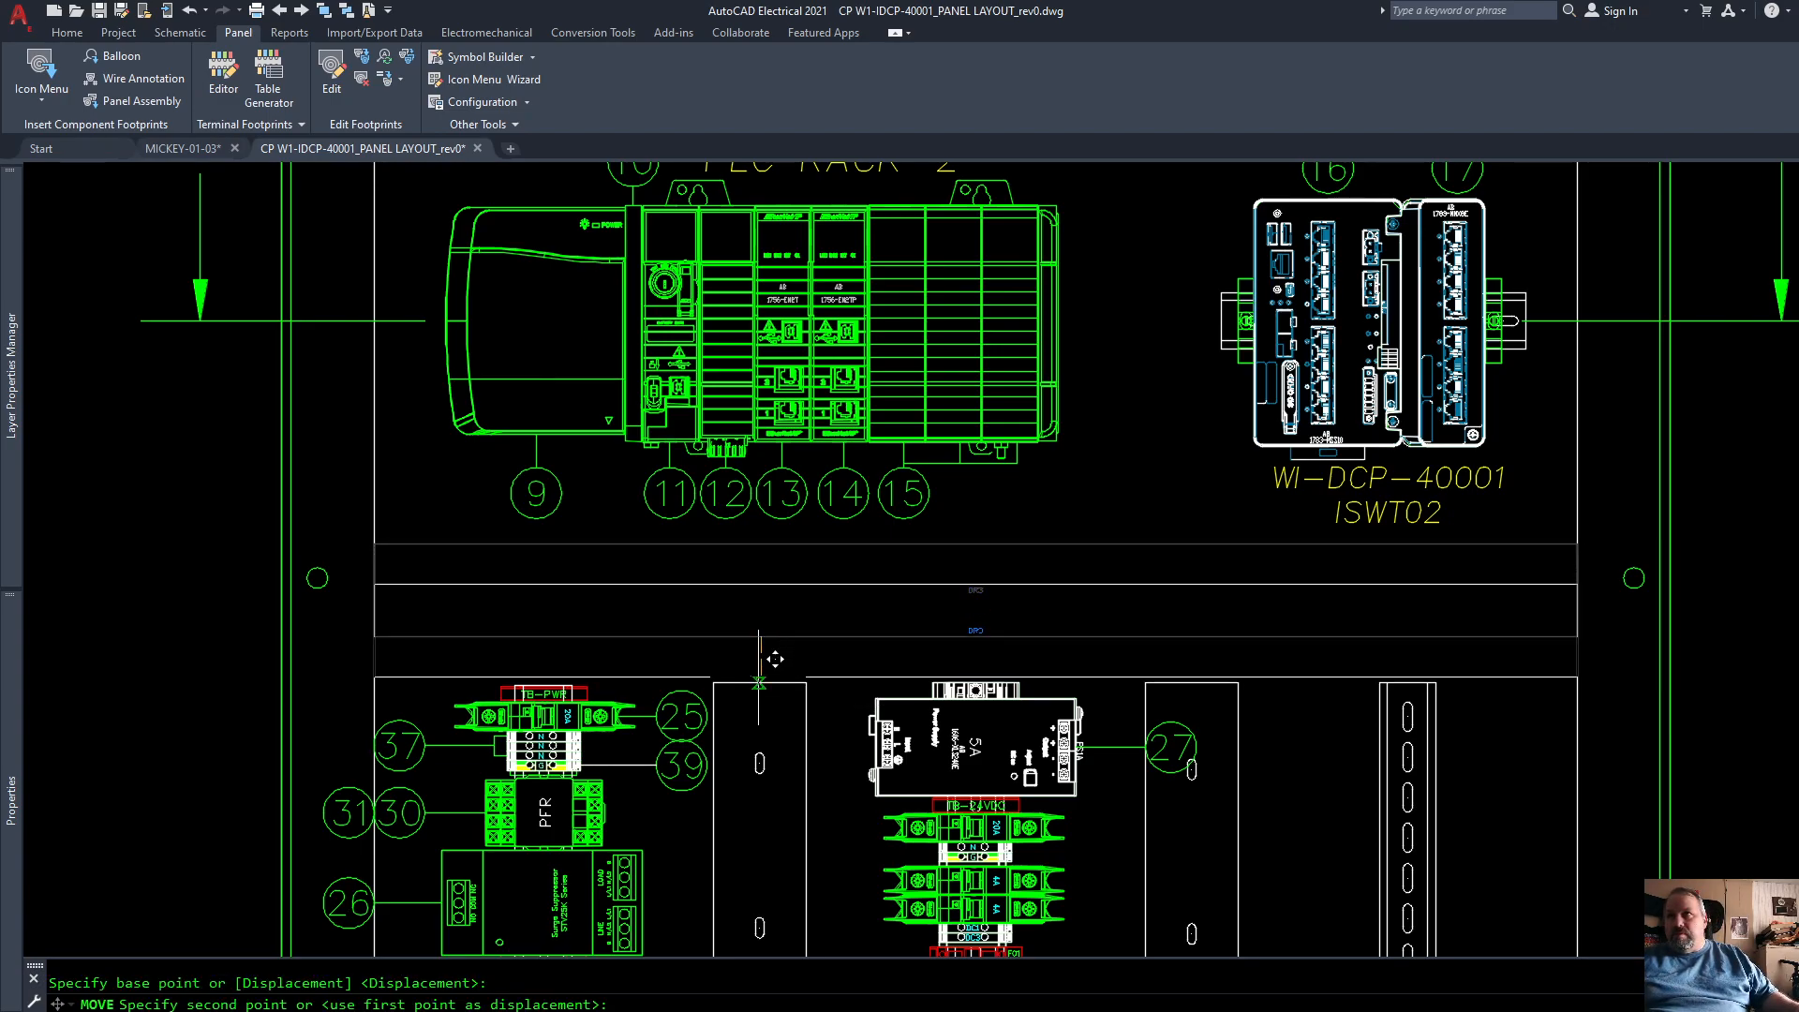
left_click(759, 682)
scroll(923, 880, "down", 4)
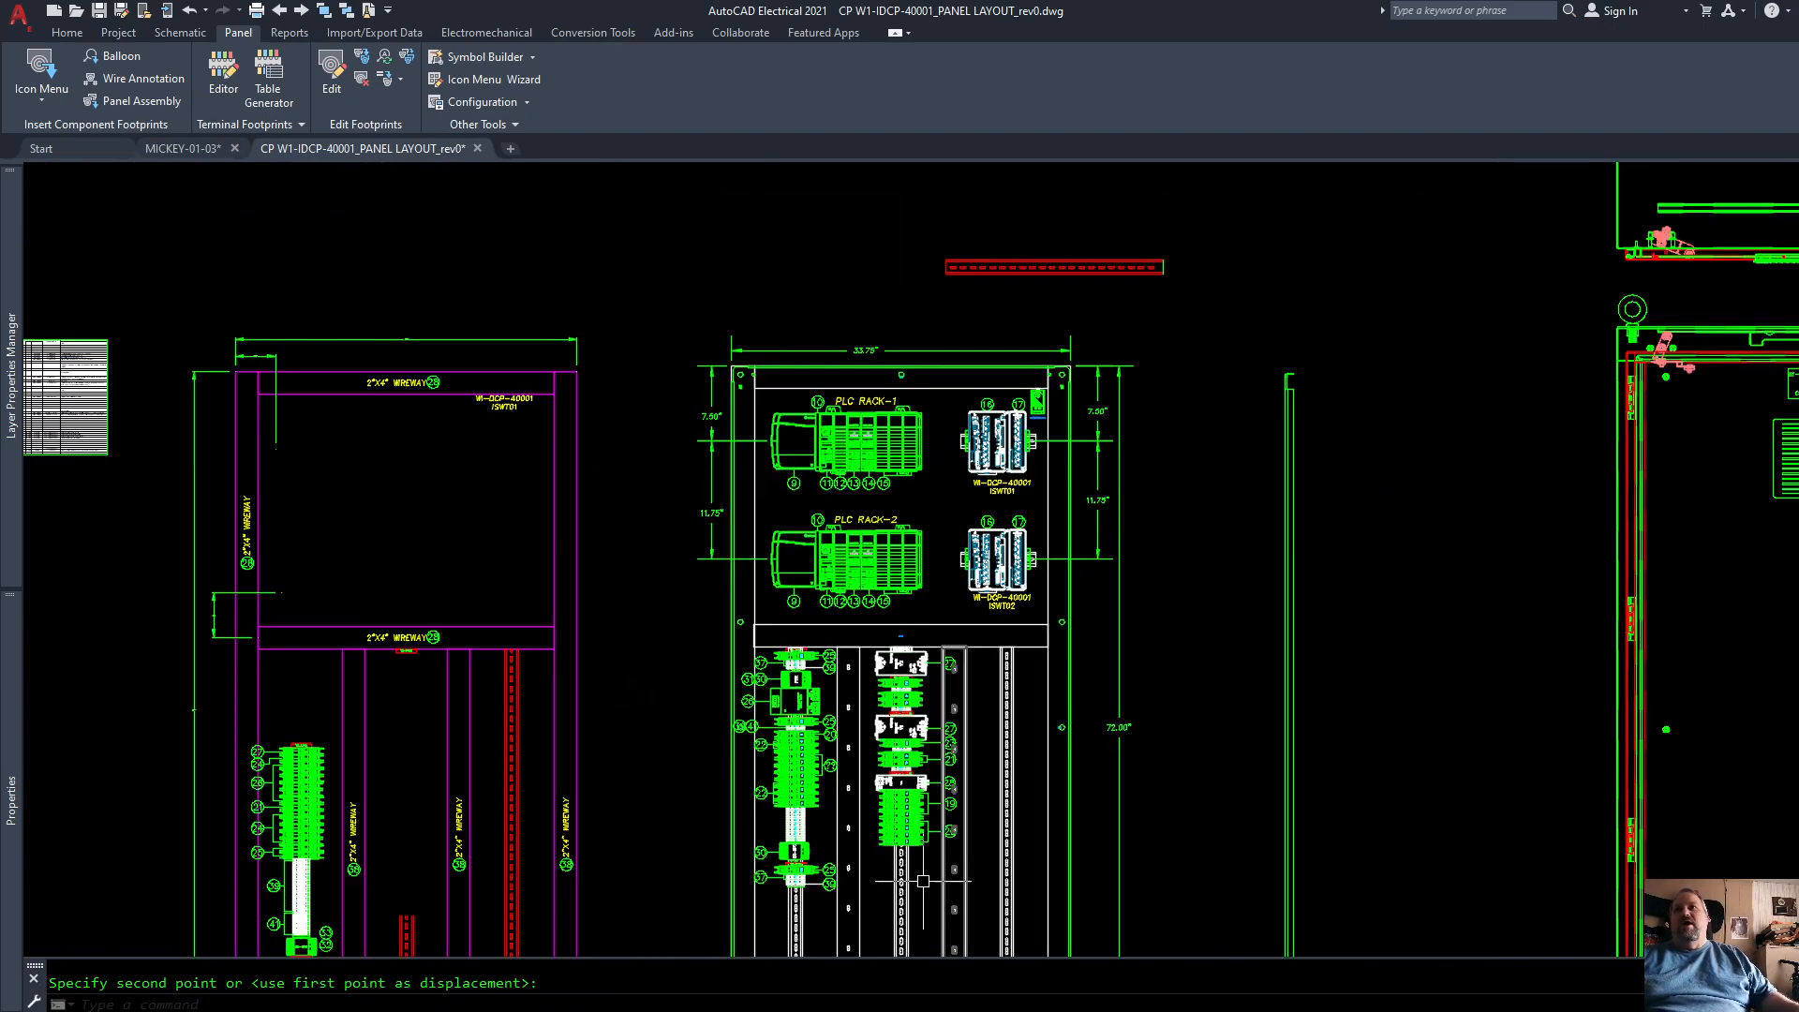
Step: Choose the Entrelec 1SNA178529R0400 symmetrical 35mm x 7.5mm rail for a new DIN rail footprint
scroll(923, 880, "up", 3)
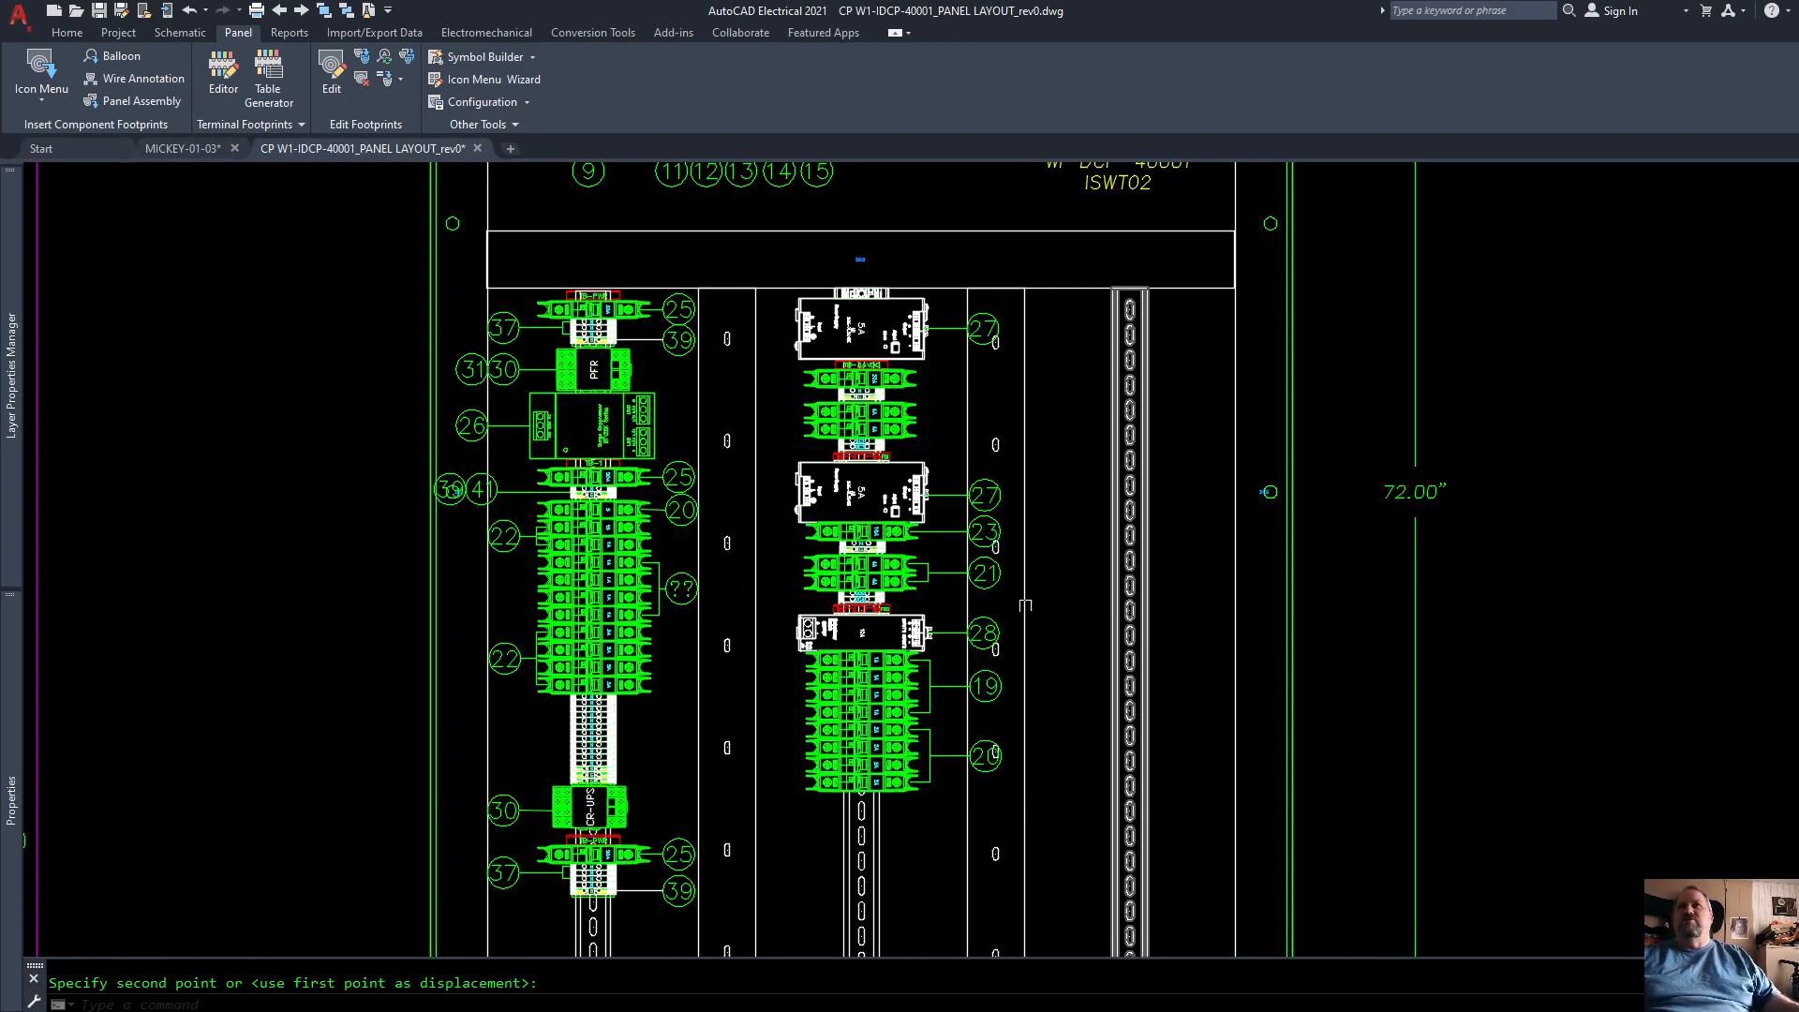
scroll(1036, 610, "up", 2)
scroll(1162, 563, "down", 4)
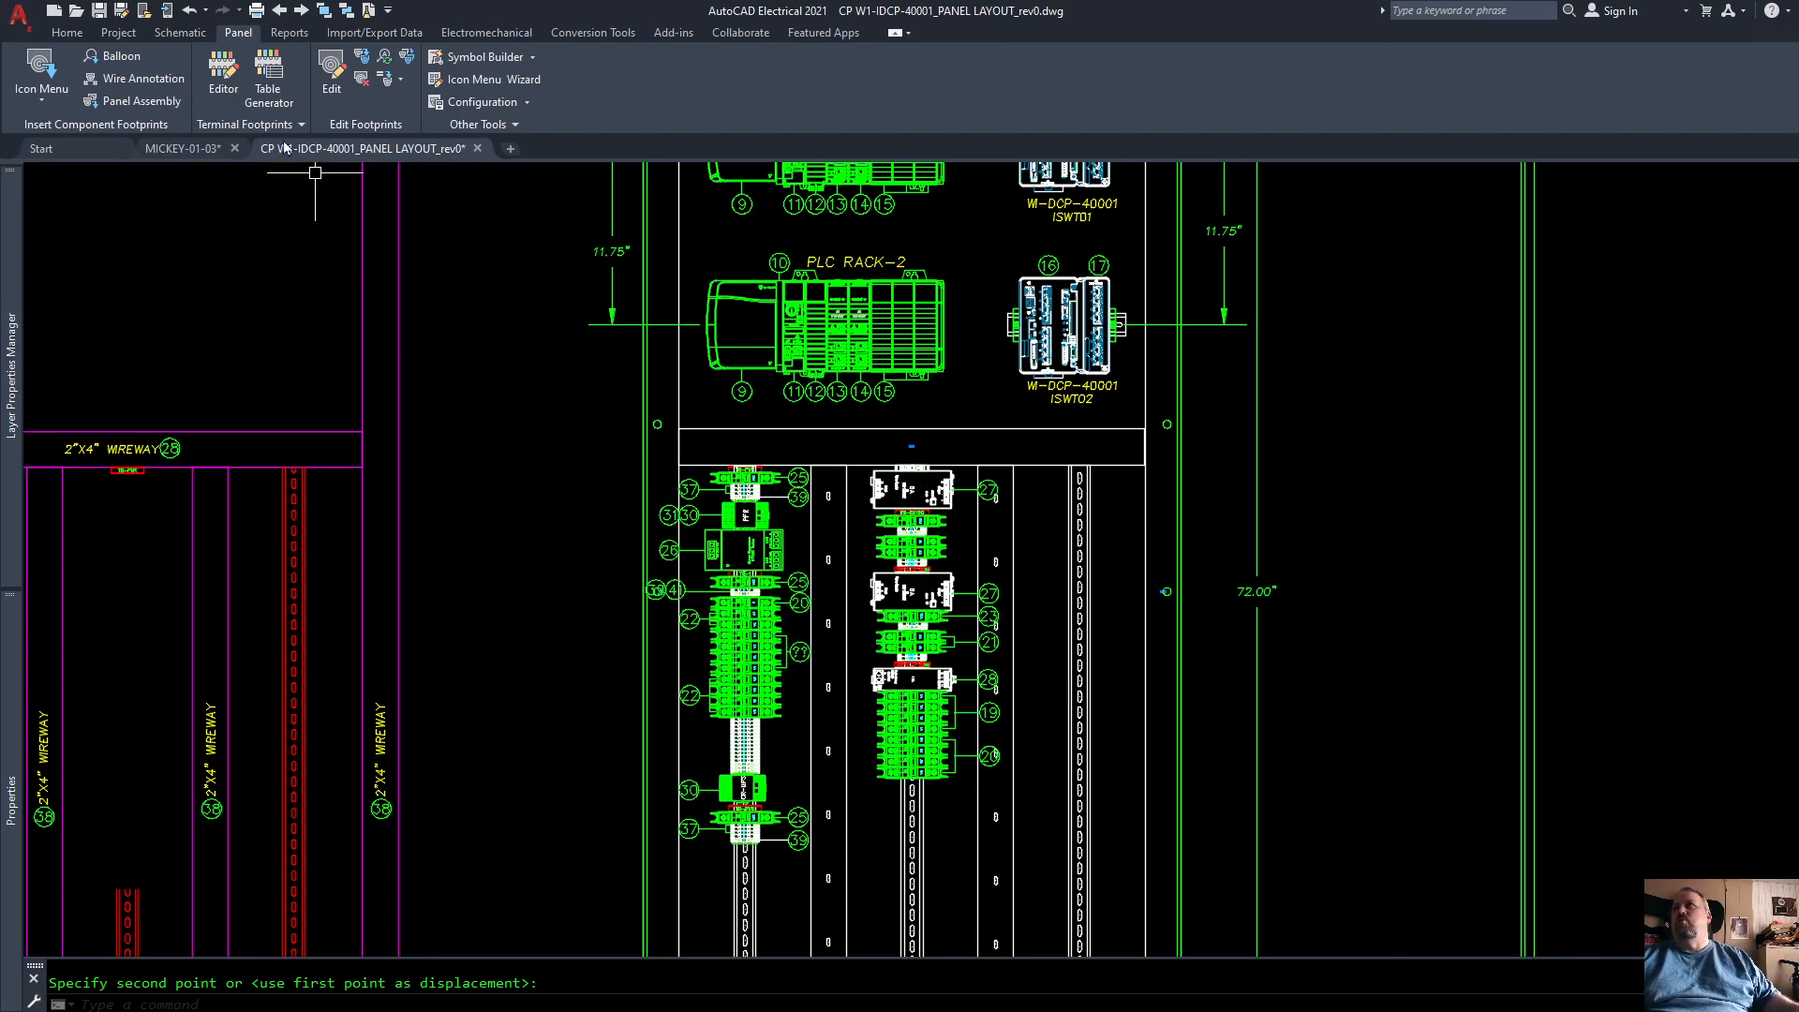
left_click(40, 64)
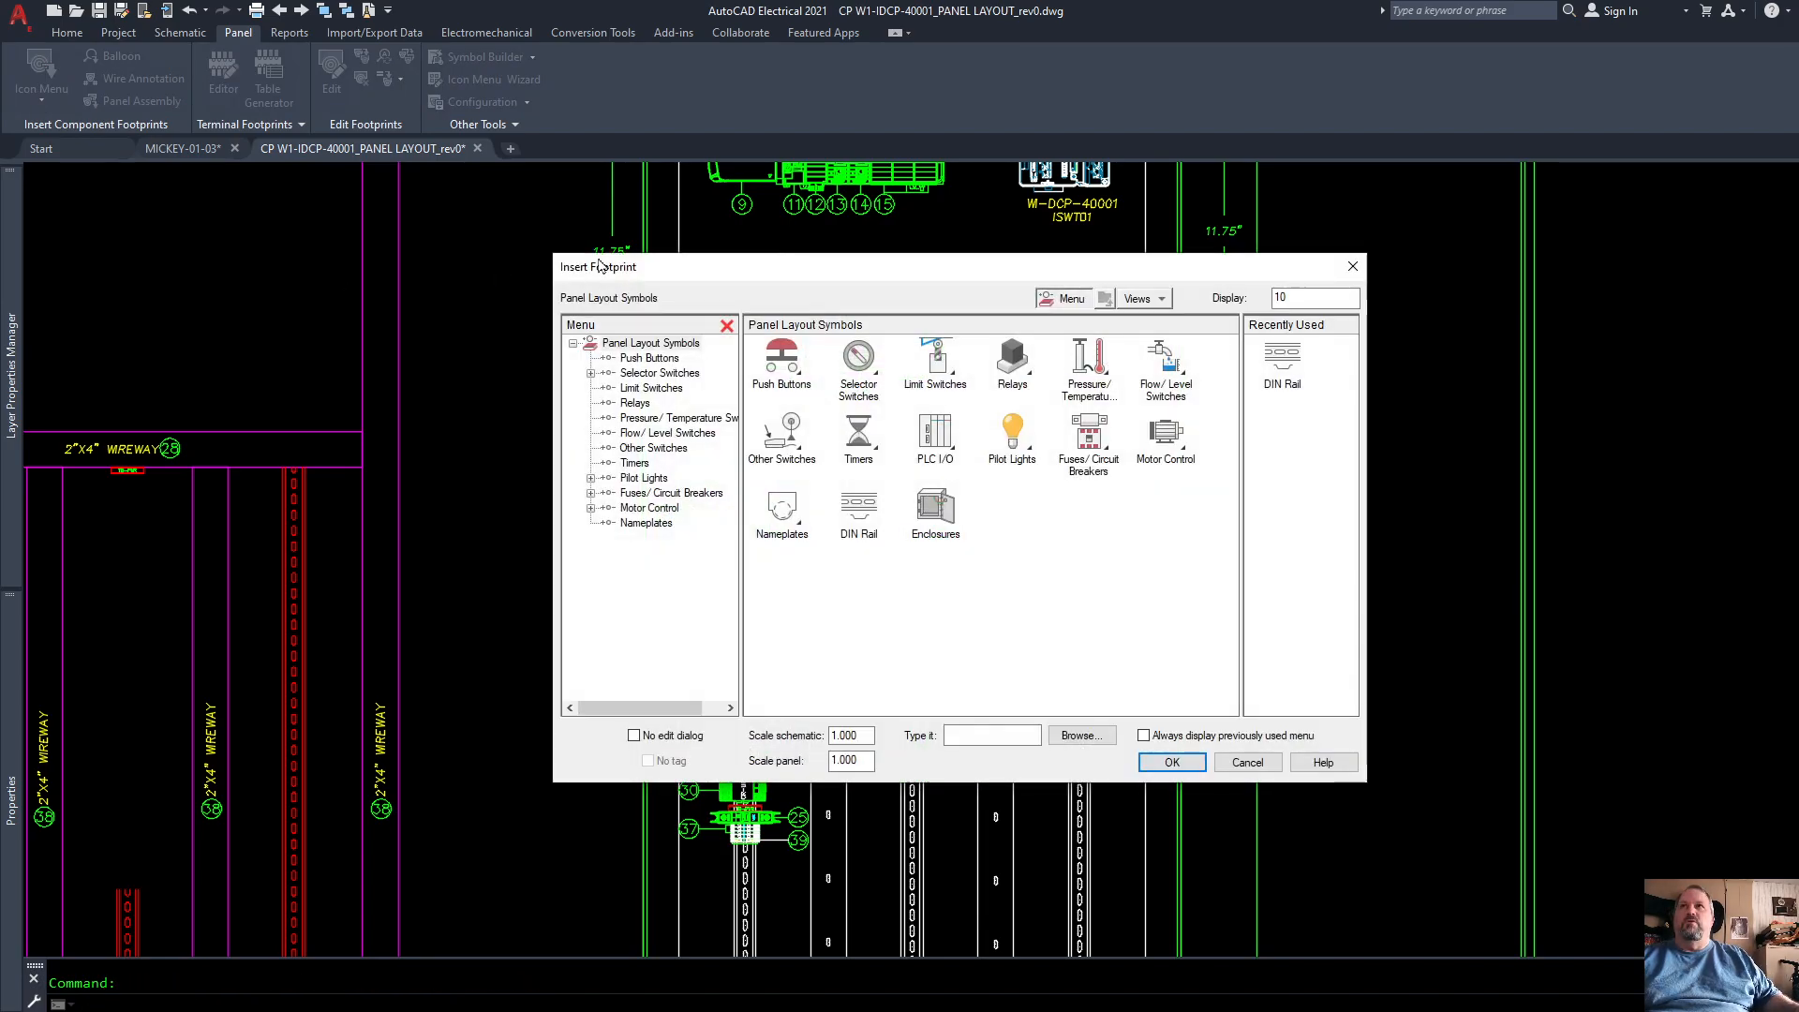
left_click(1299, 360)
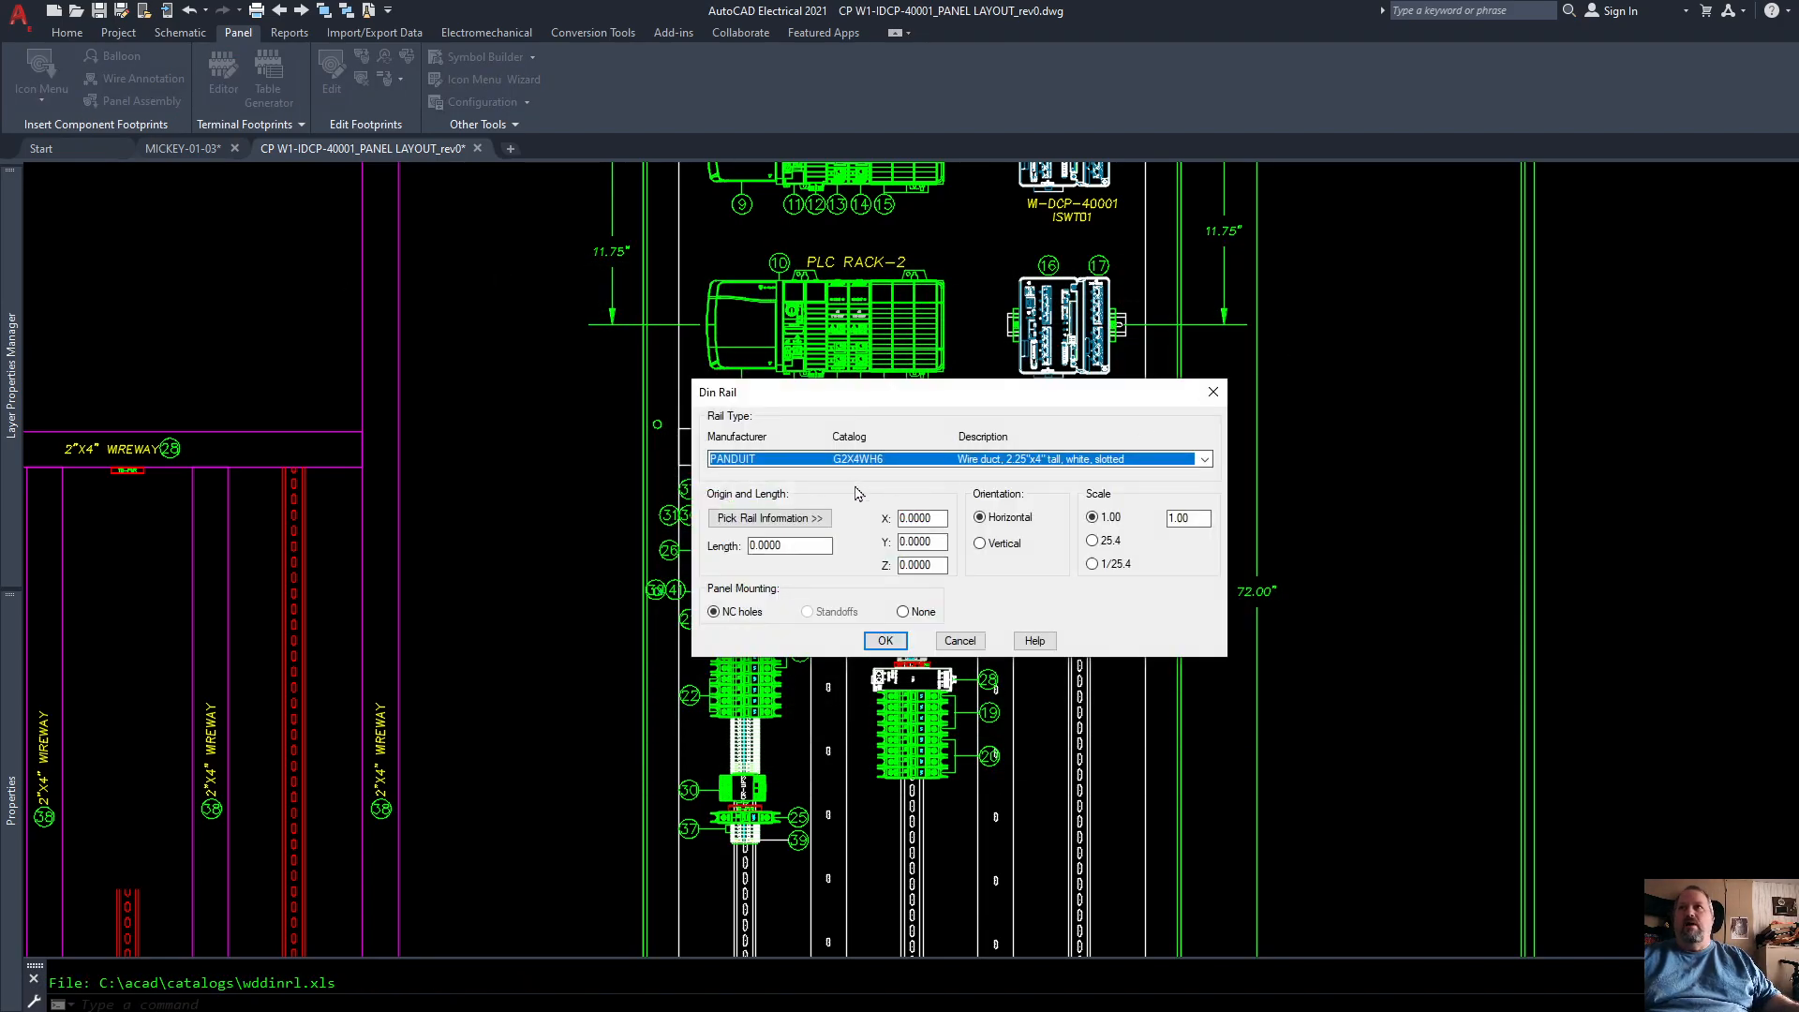
left_click(914, 461)
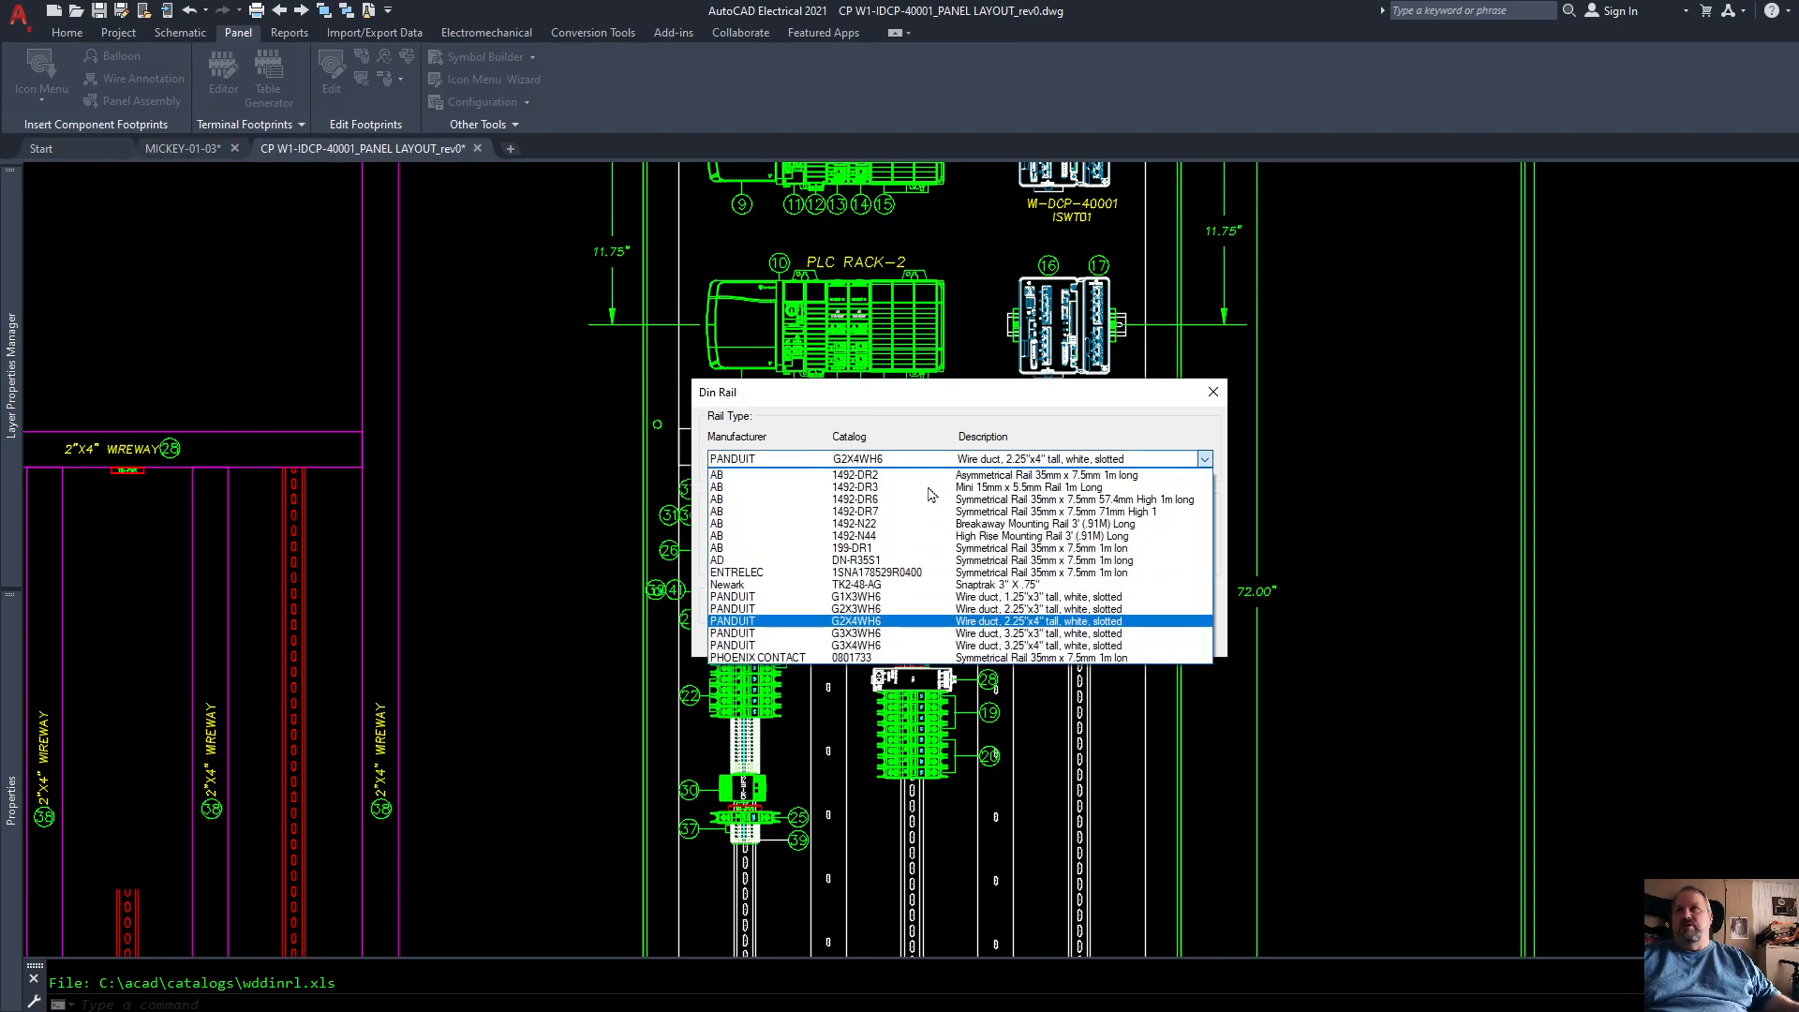
left_click(759, 573)
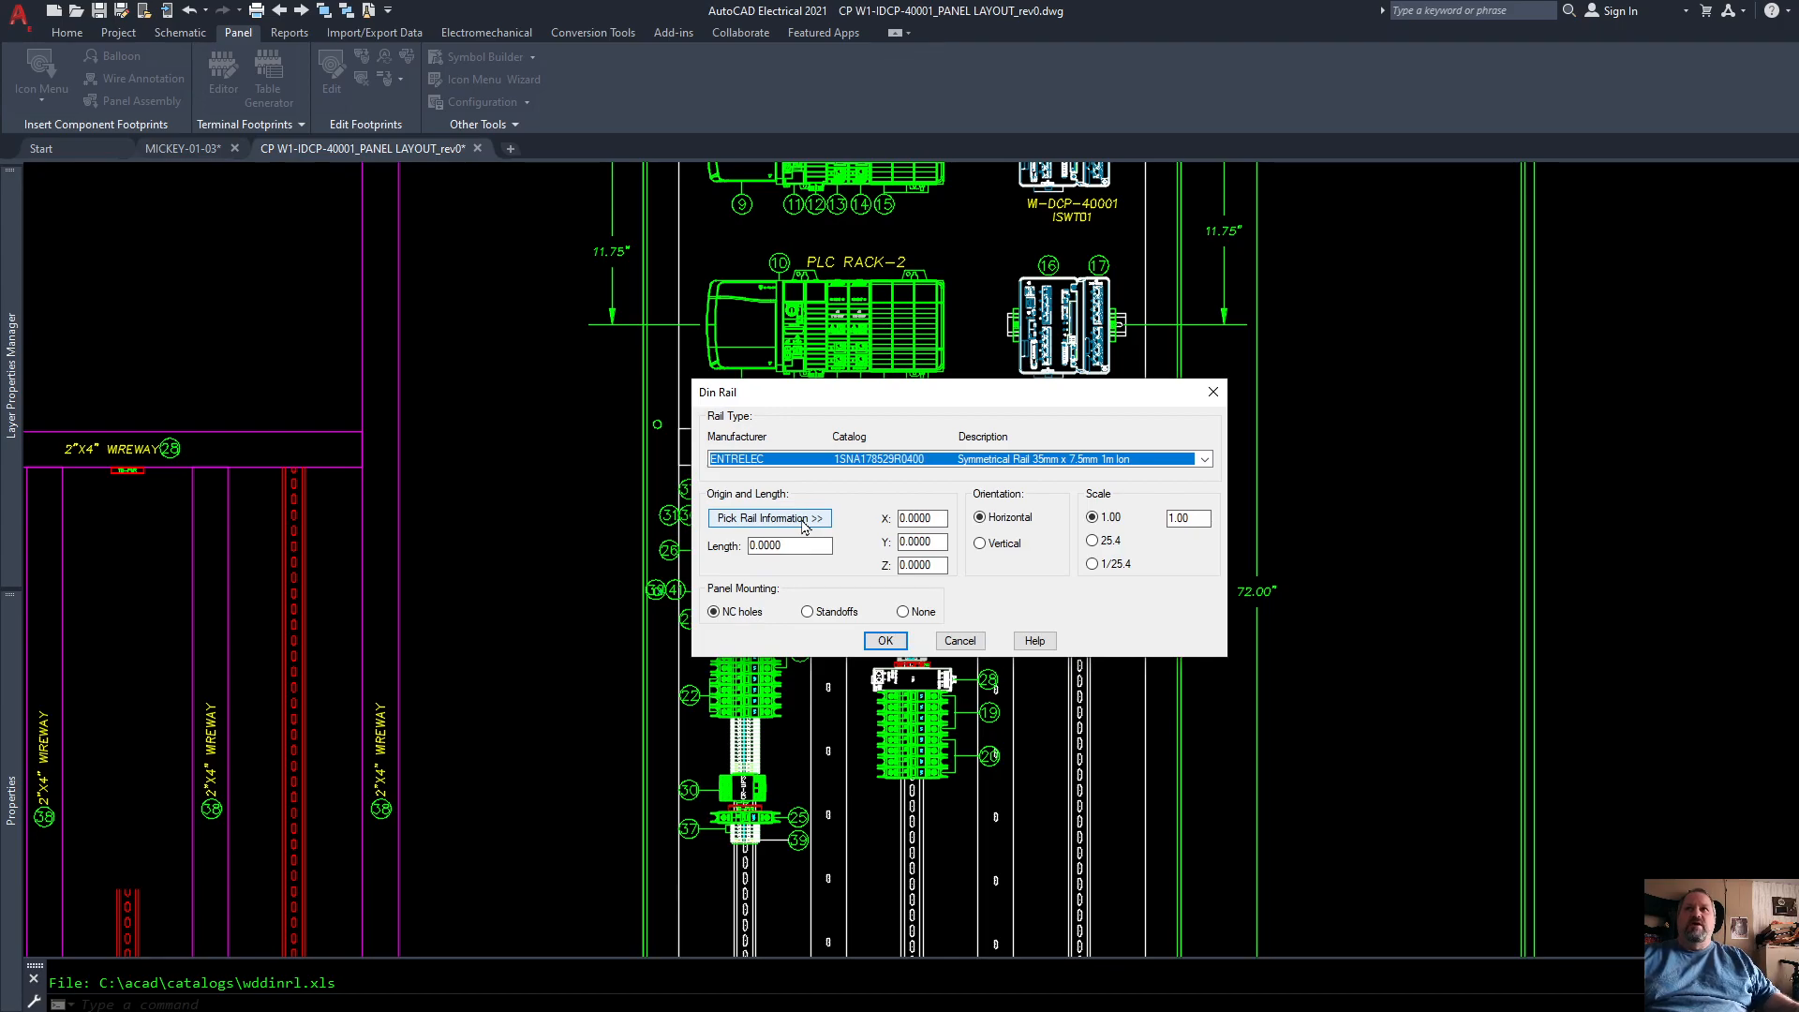
left_click(803, 527)
Step: Place the Entrelec rail vertically in the free space beside the back panel's right side, about 91.7 inches long with NC holes
scroll(962, 543, "down", 4)
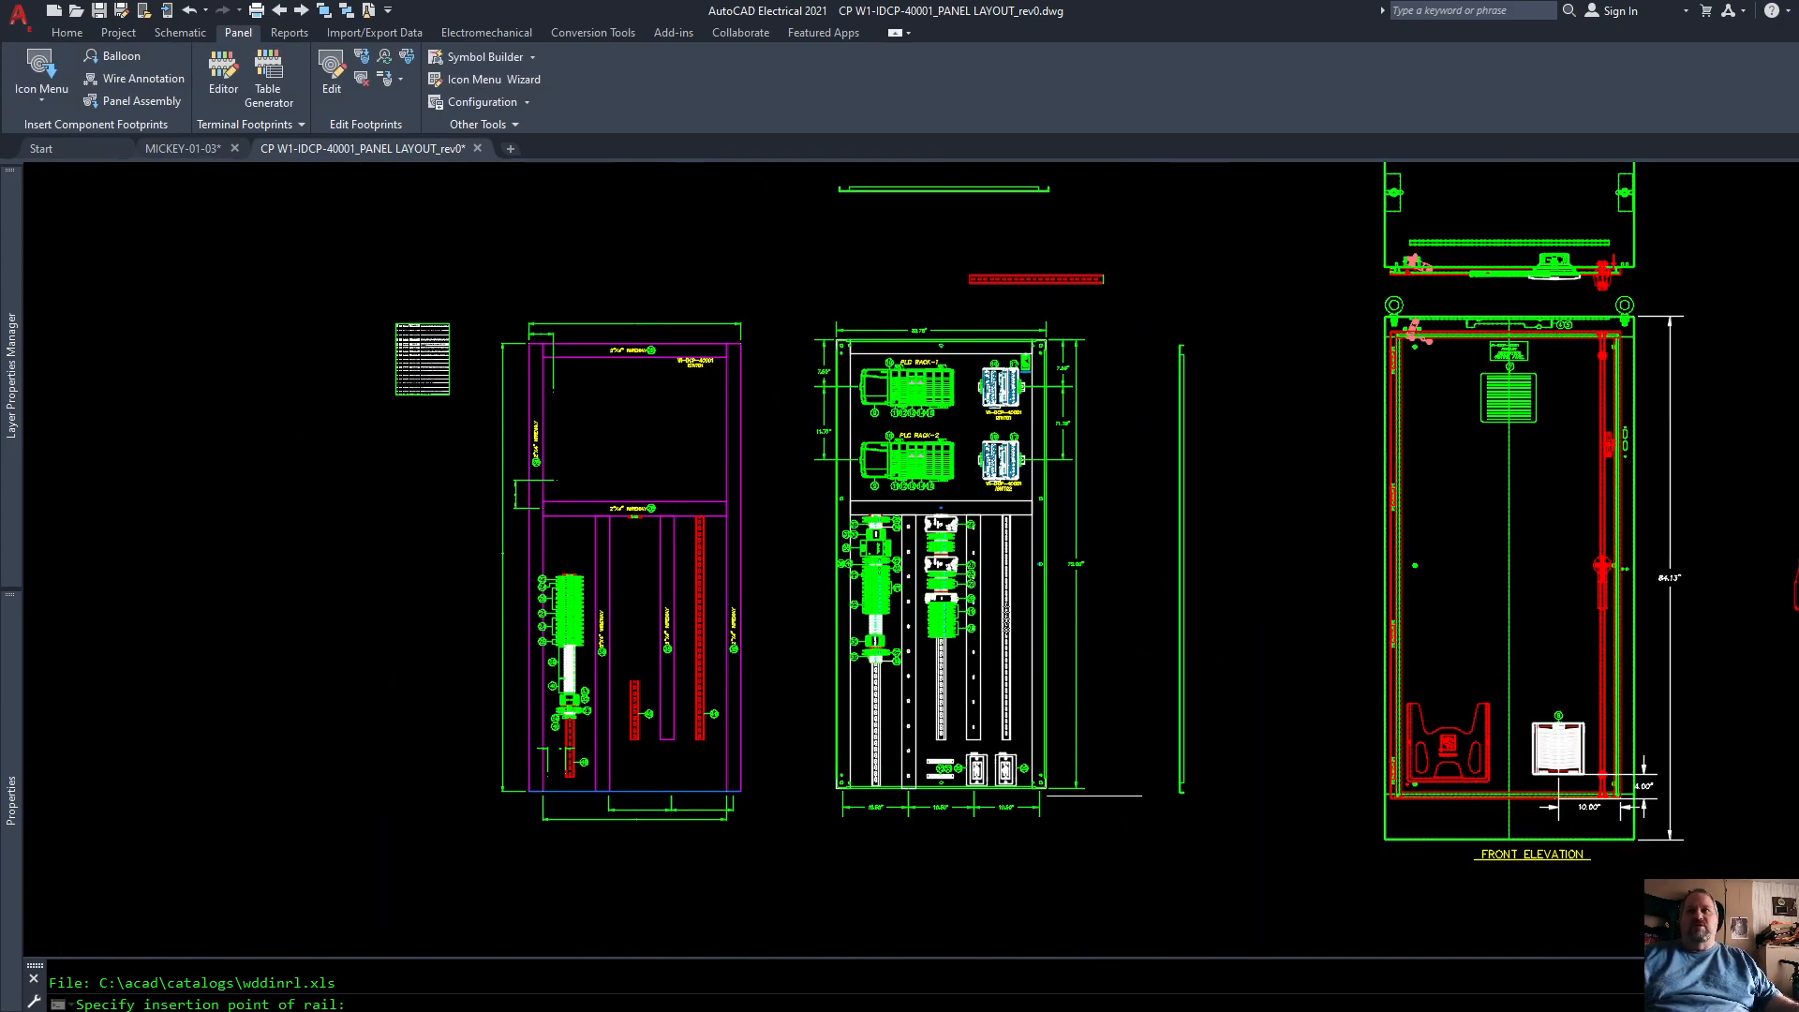
left_click(1117, 787)
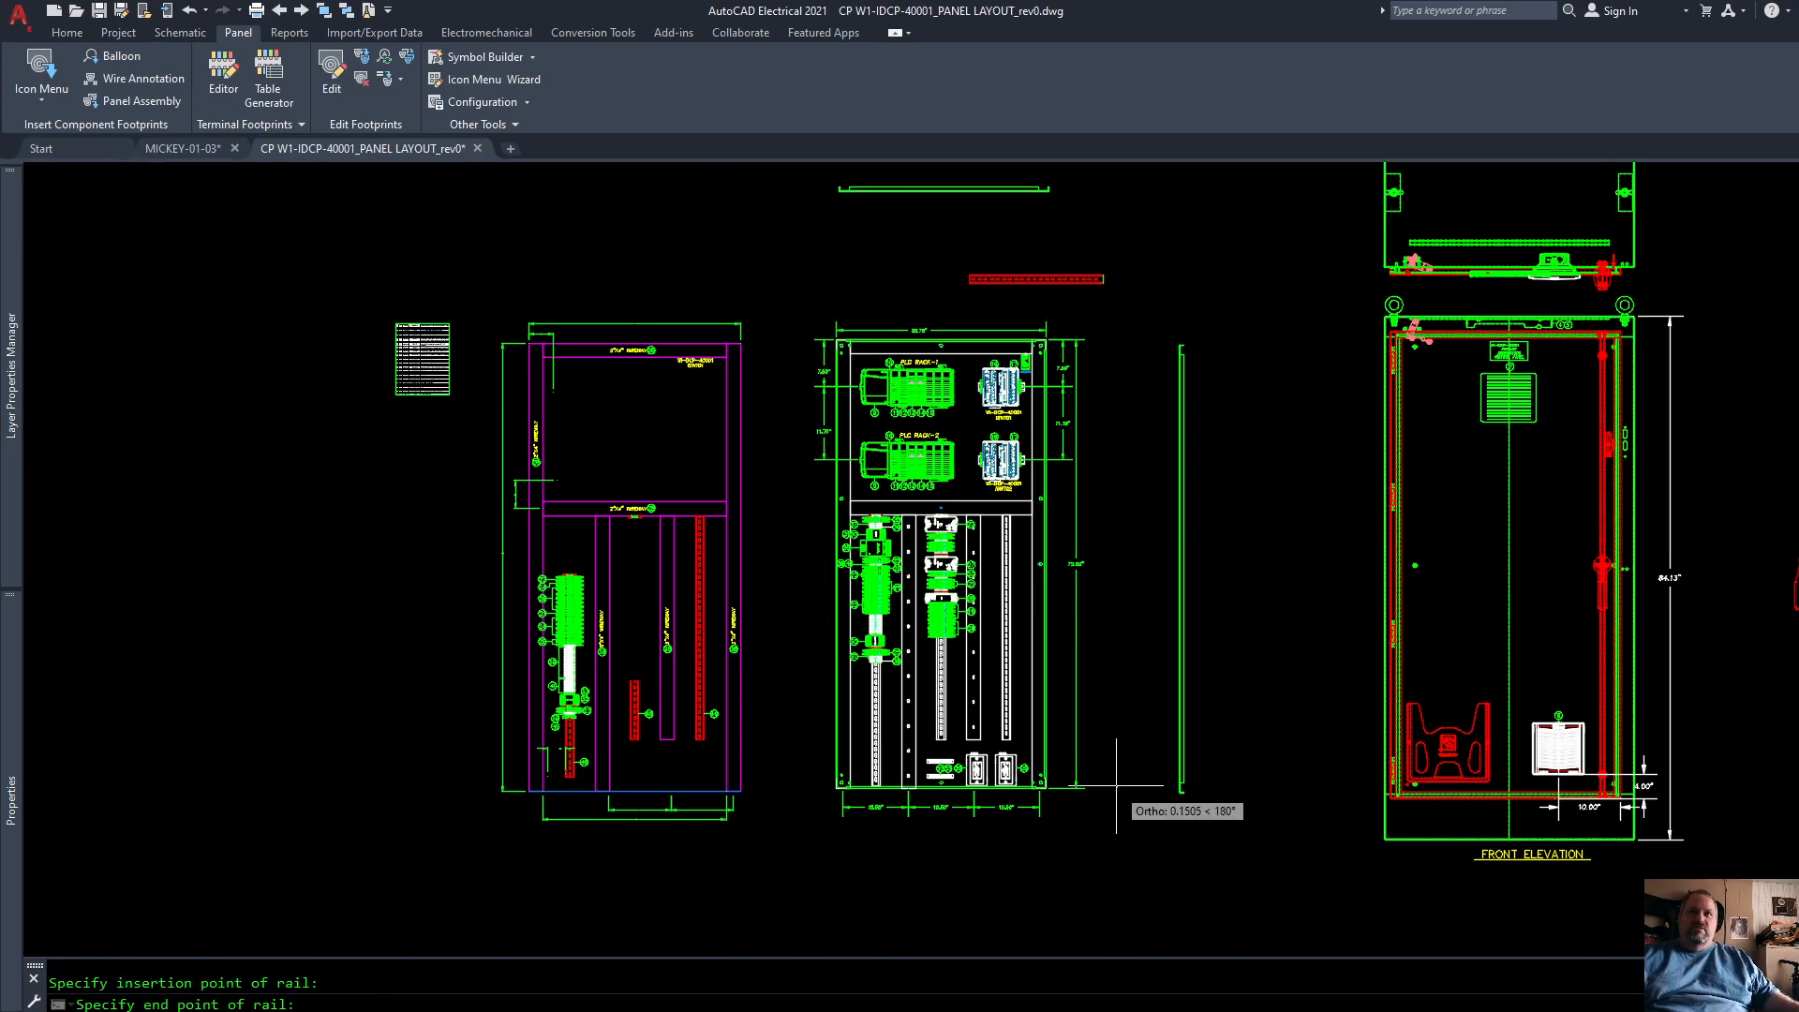
scroll(1122, 783, "up", 4)
scroll(1122, 783, "down", 4)
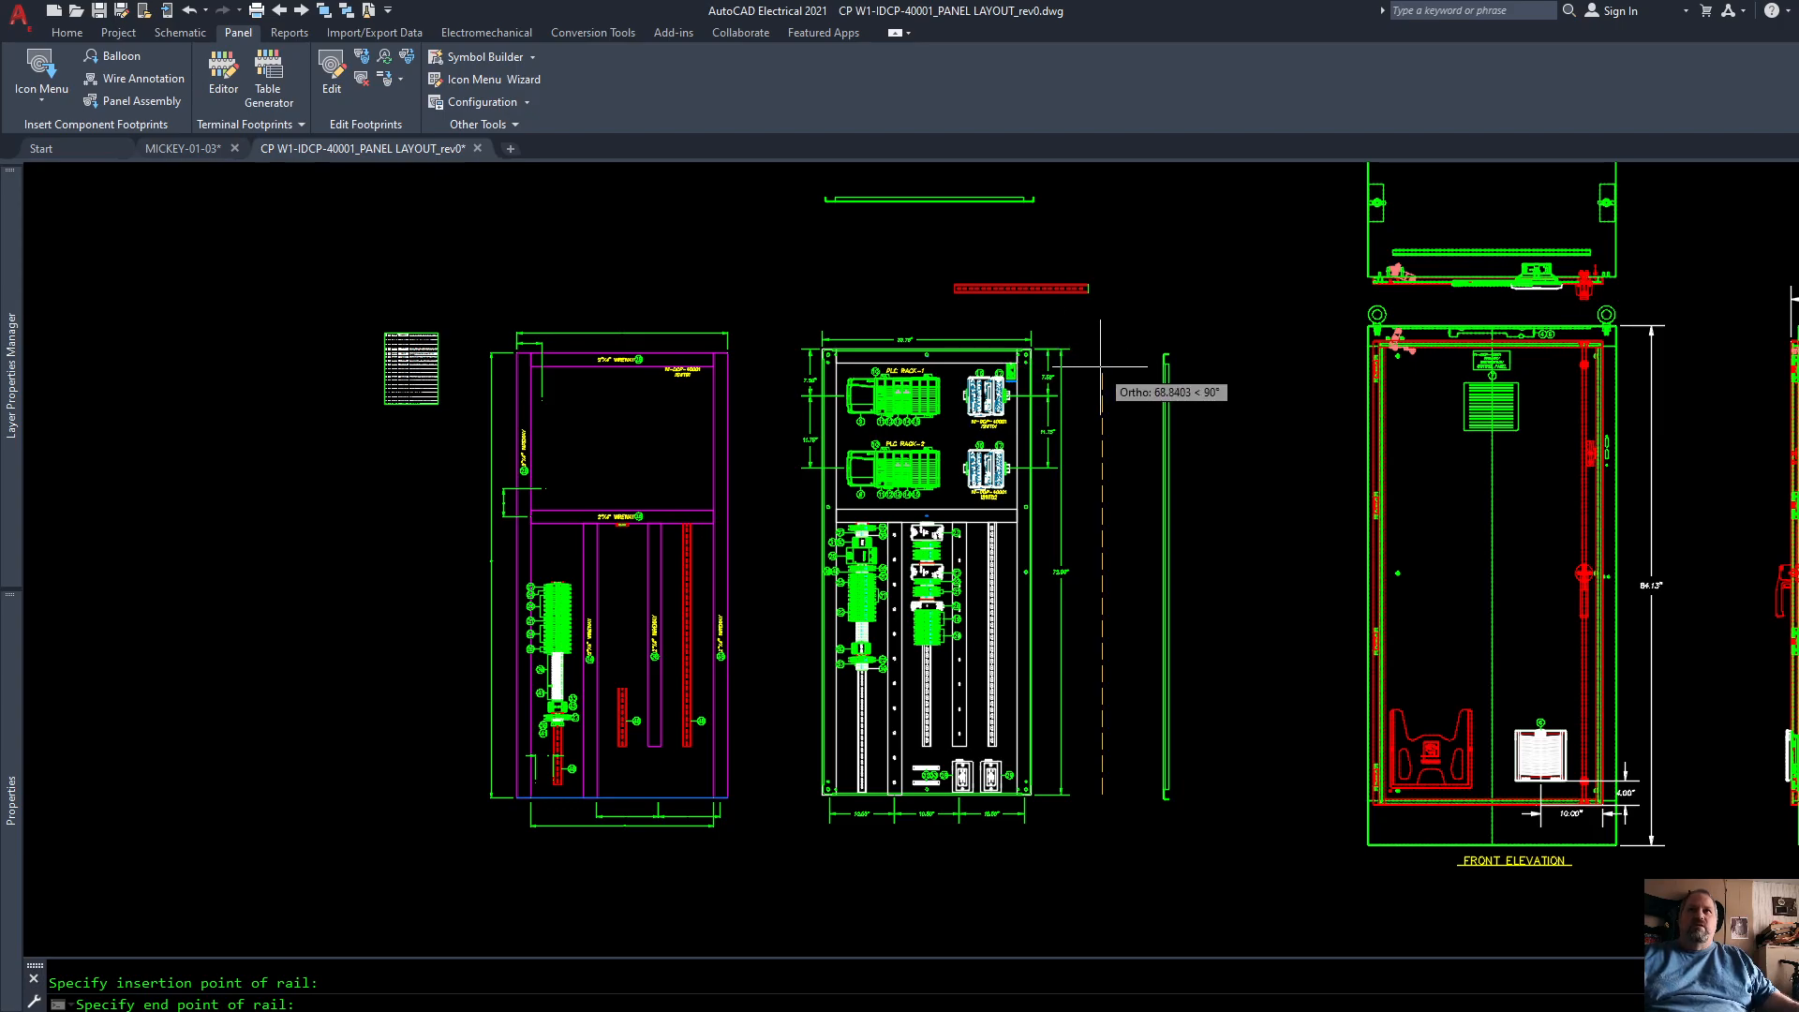
left_click(1101, 227)
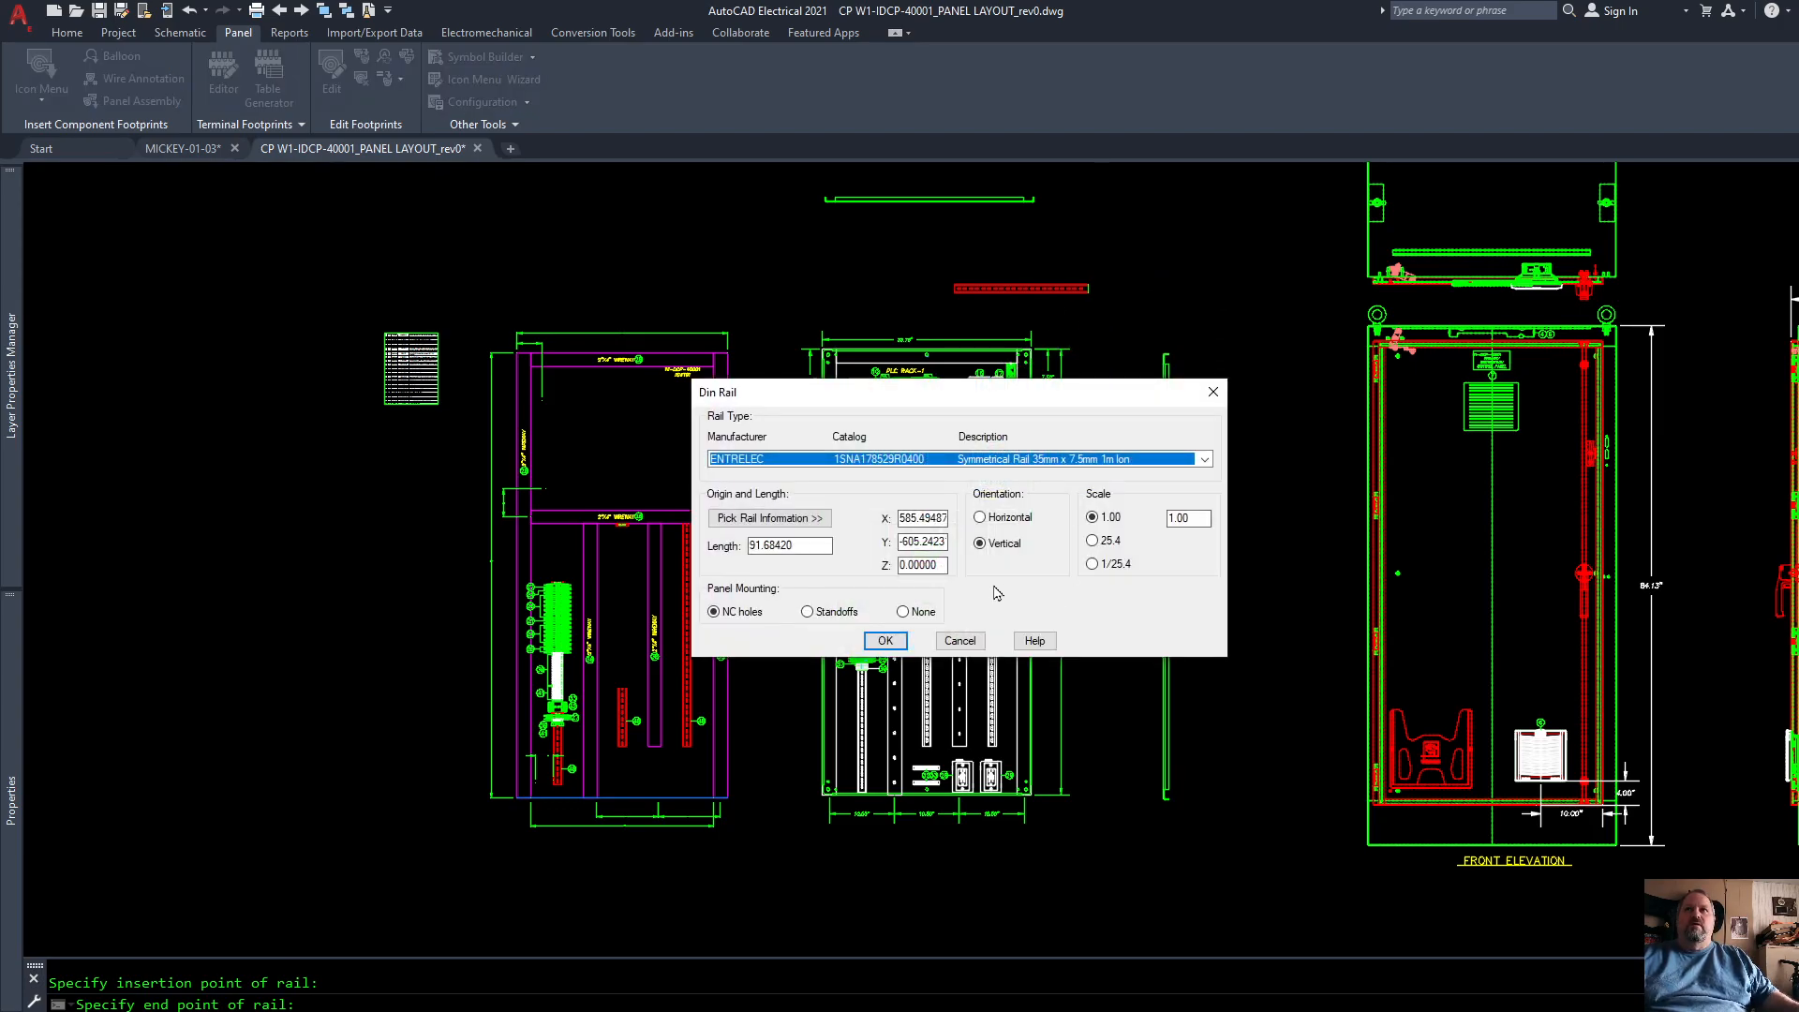
left_click(886, 642)
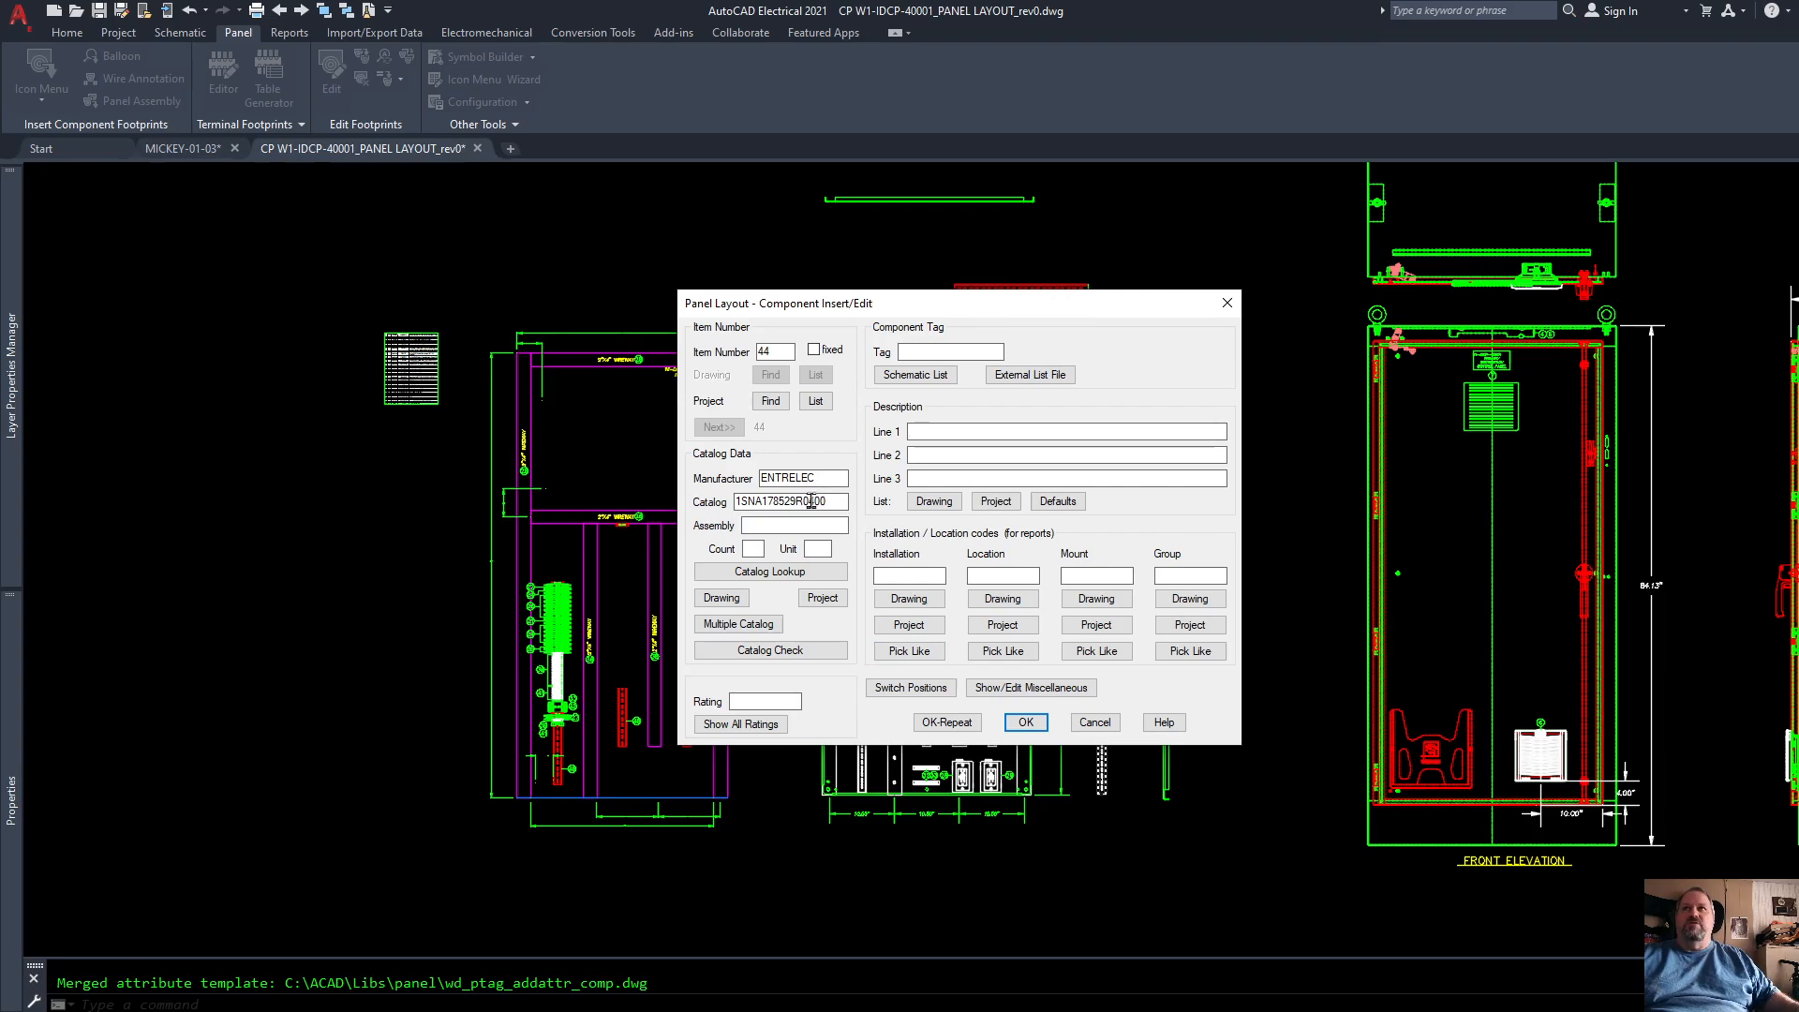
Step: Assign the component tag DR4 to the new Entrelec rail footprint and finish inserting it
left_click(775, 353)
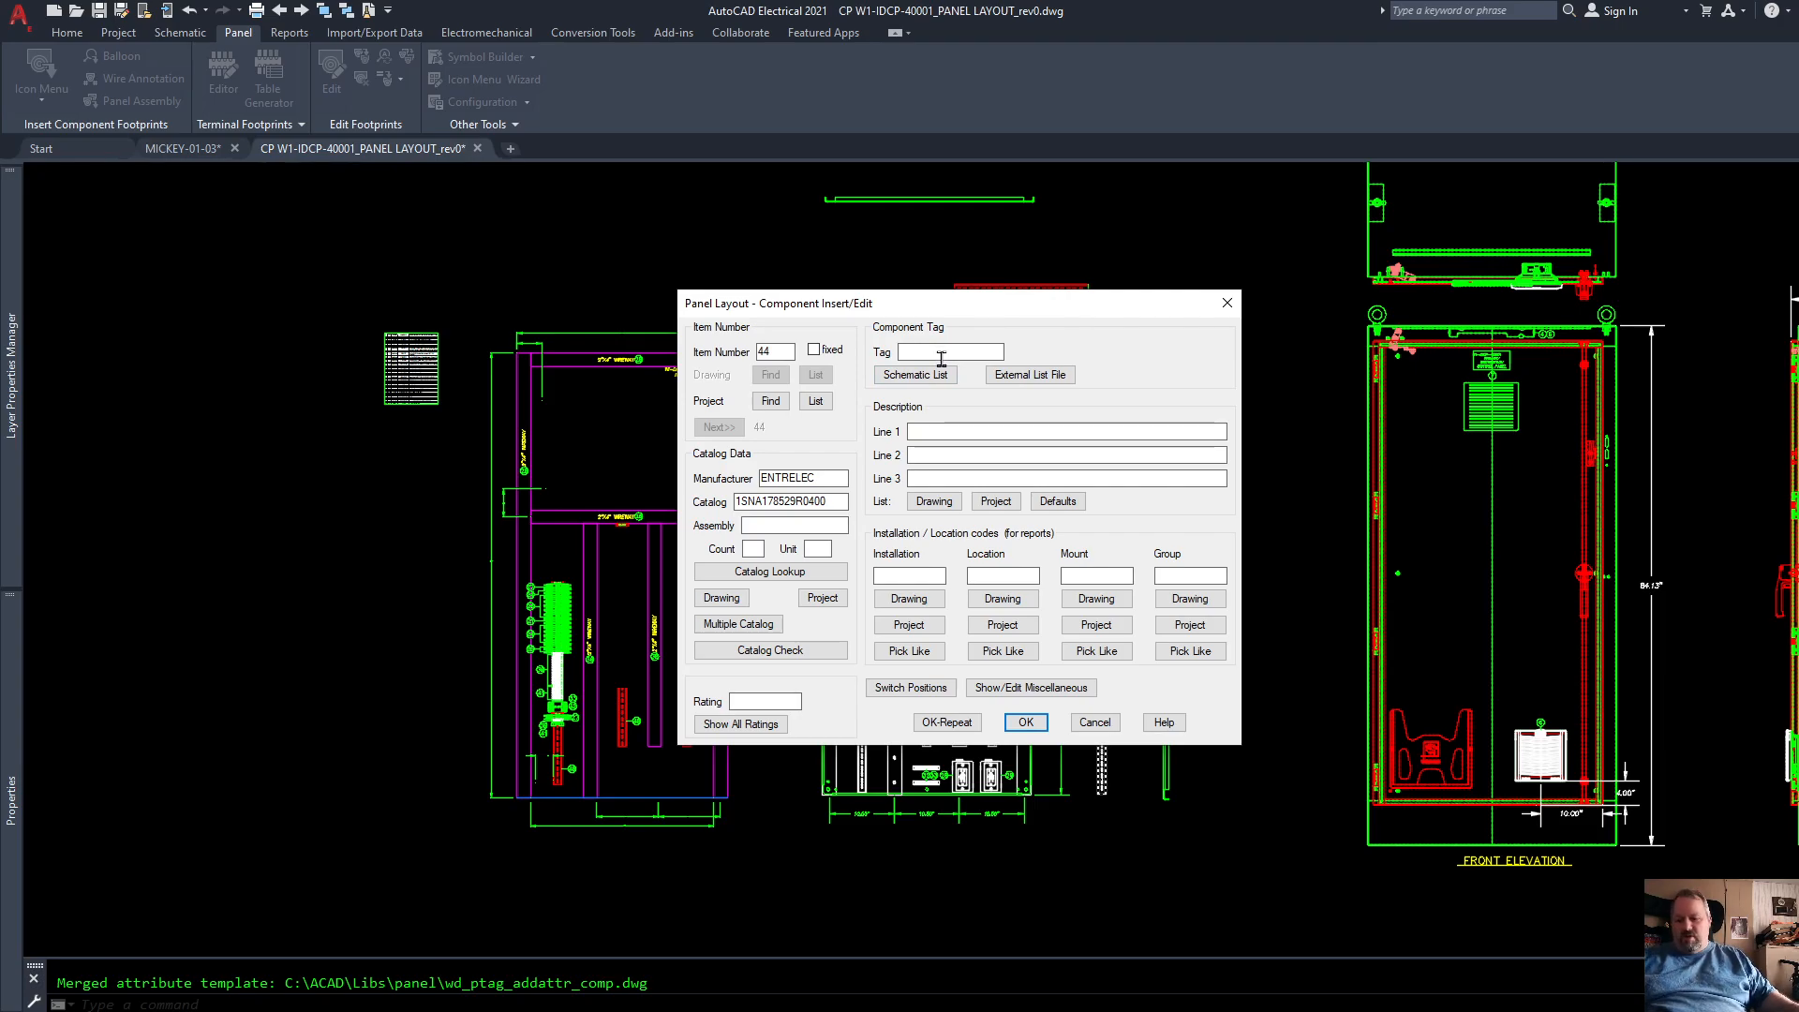
left_click(1027, 722)
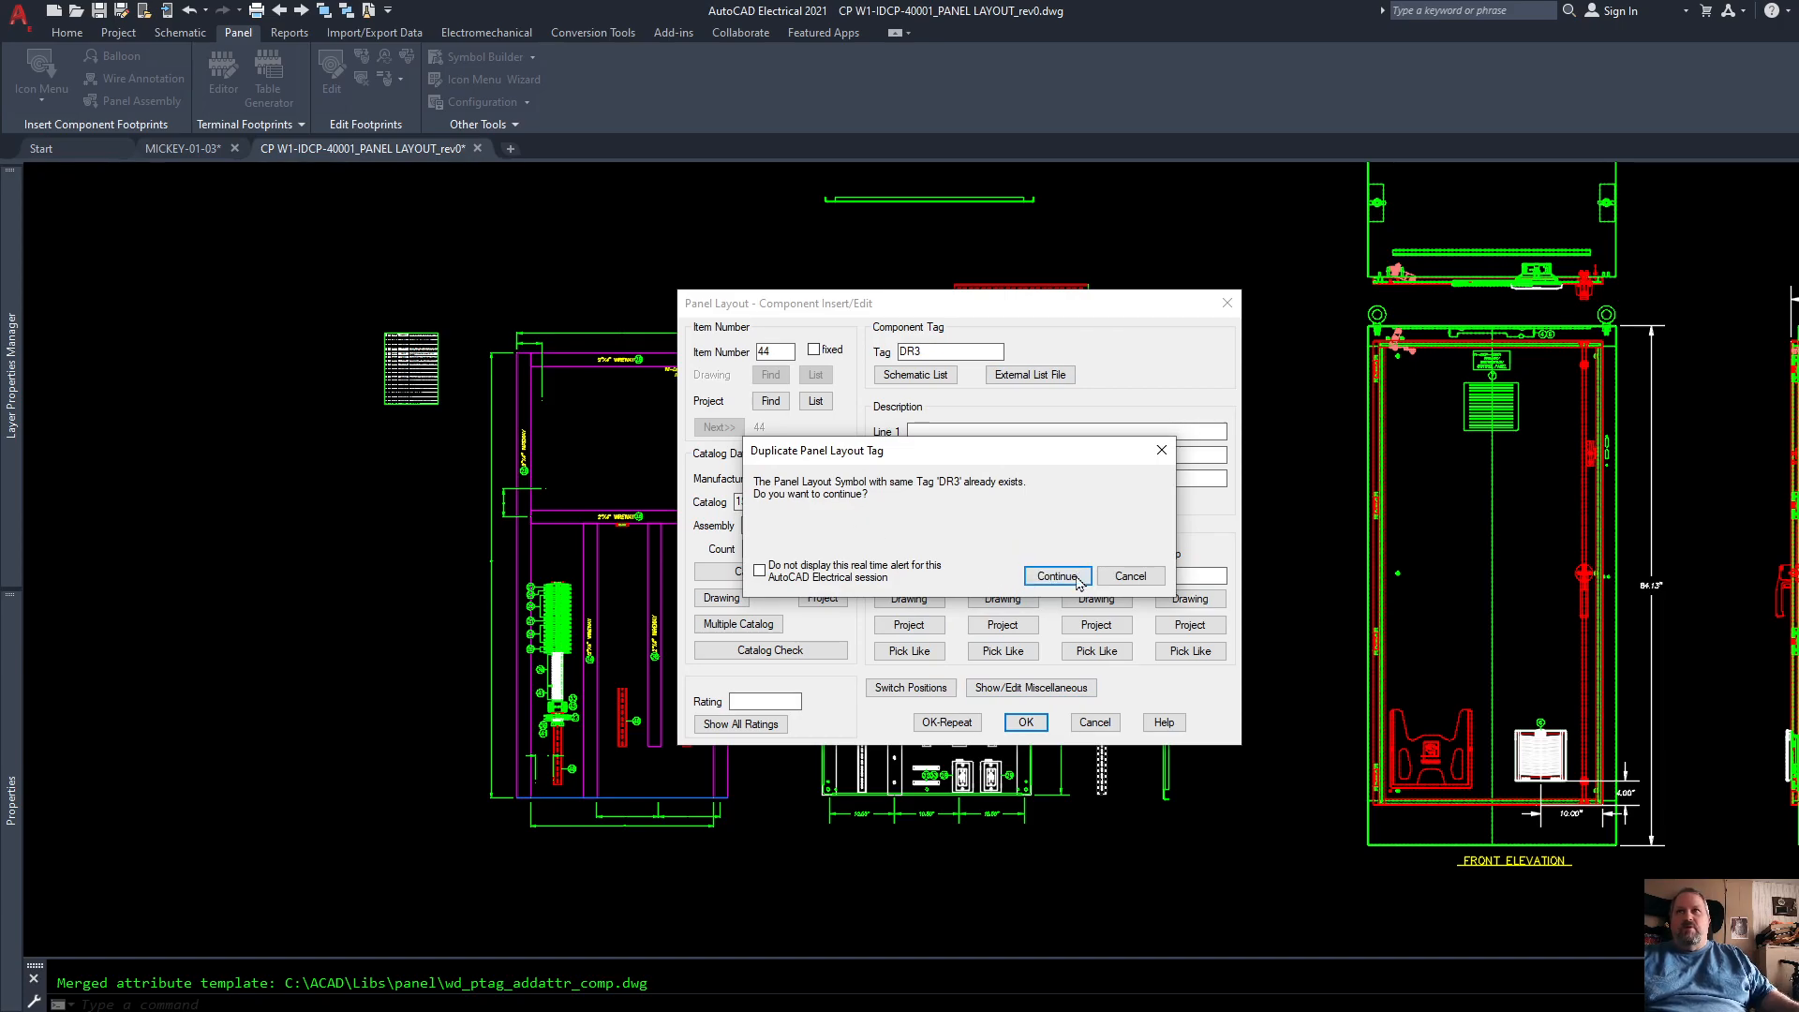
left_click(1129, 577)
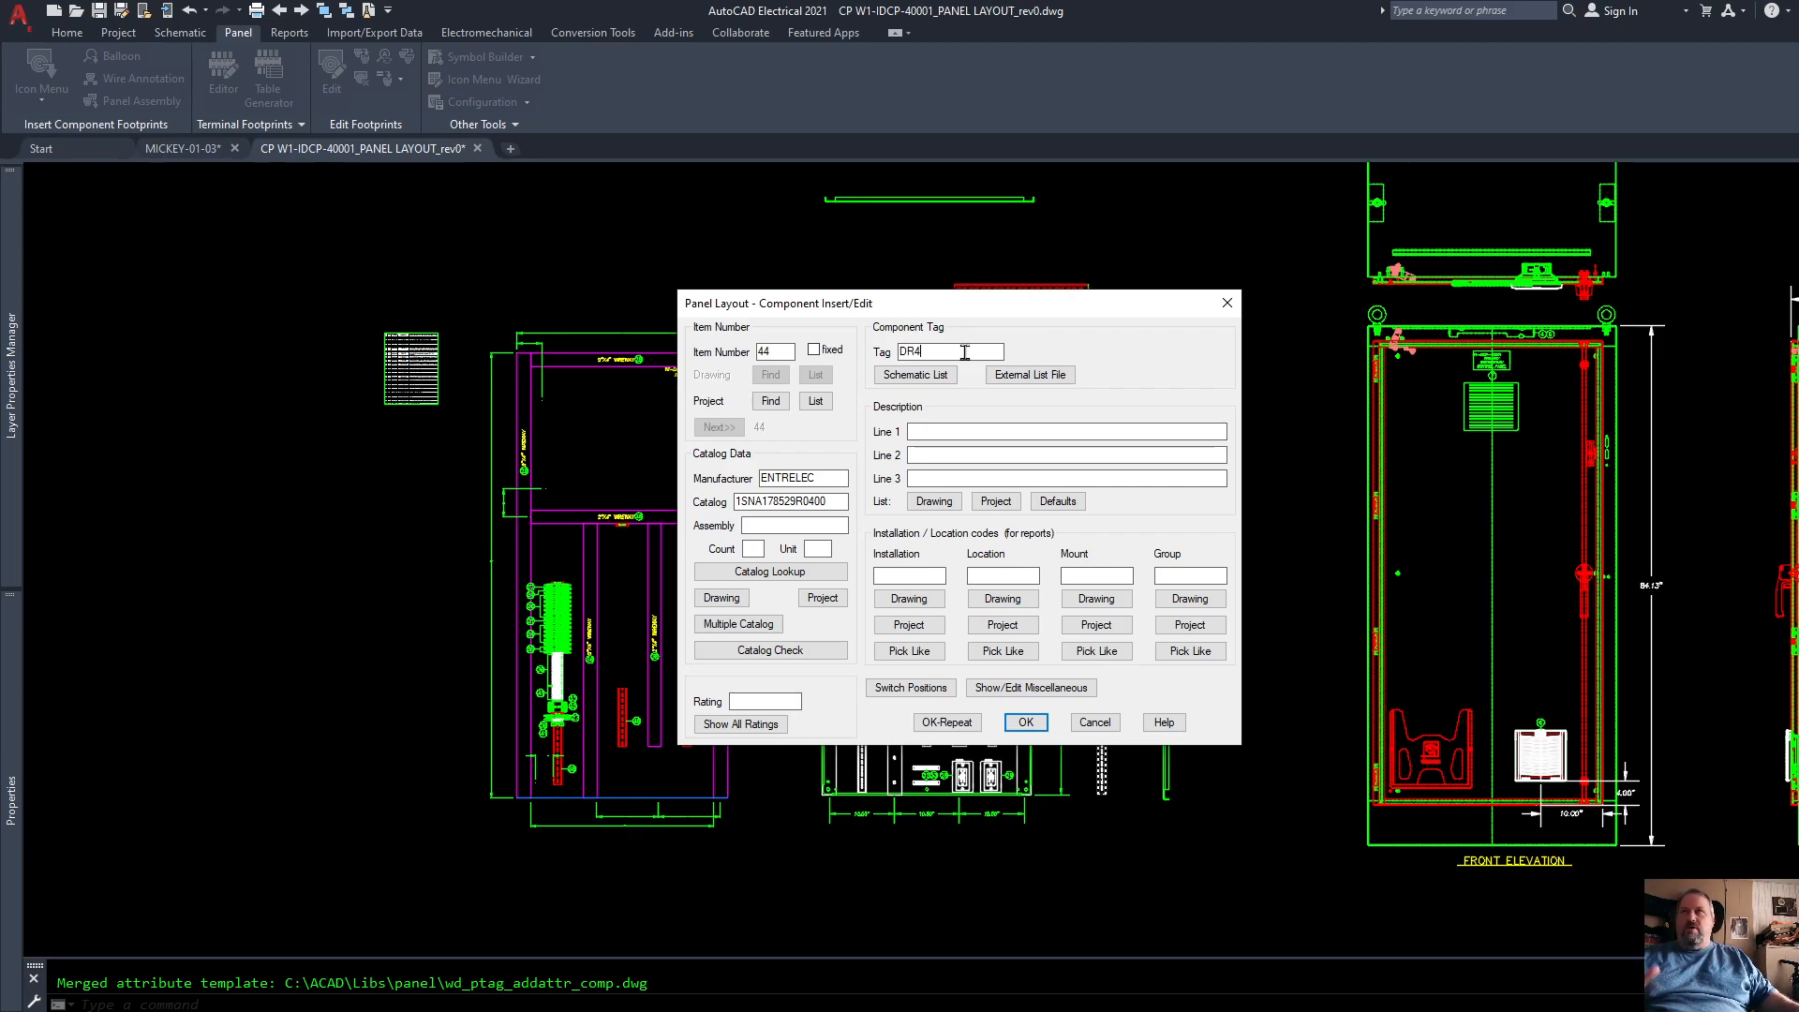
left_click(1024, 723)
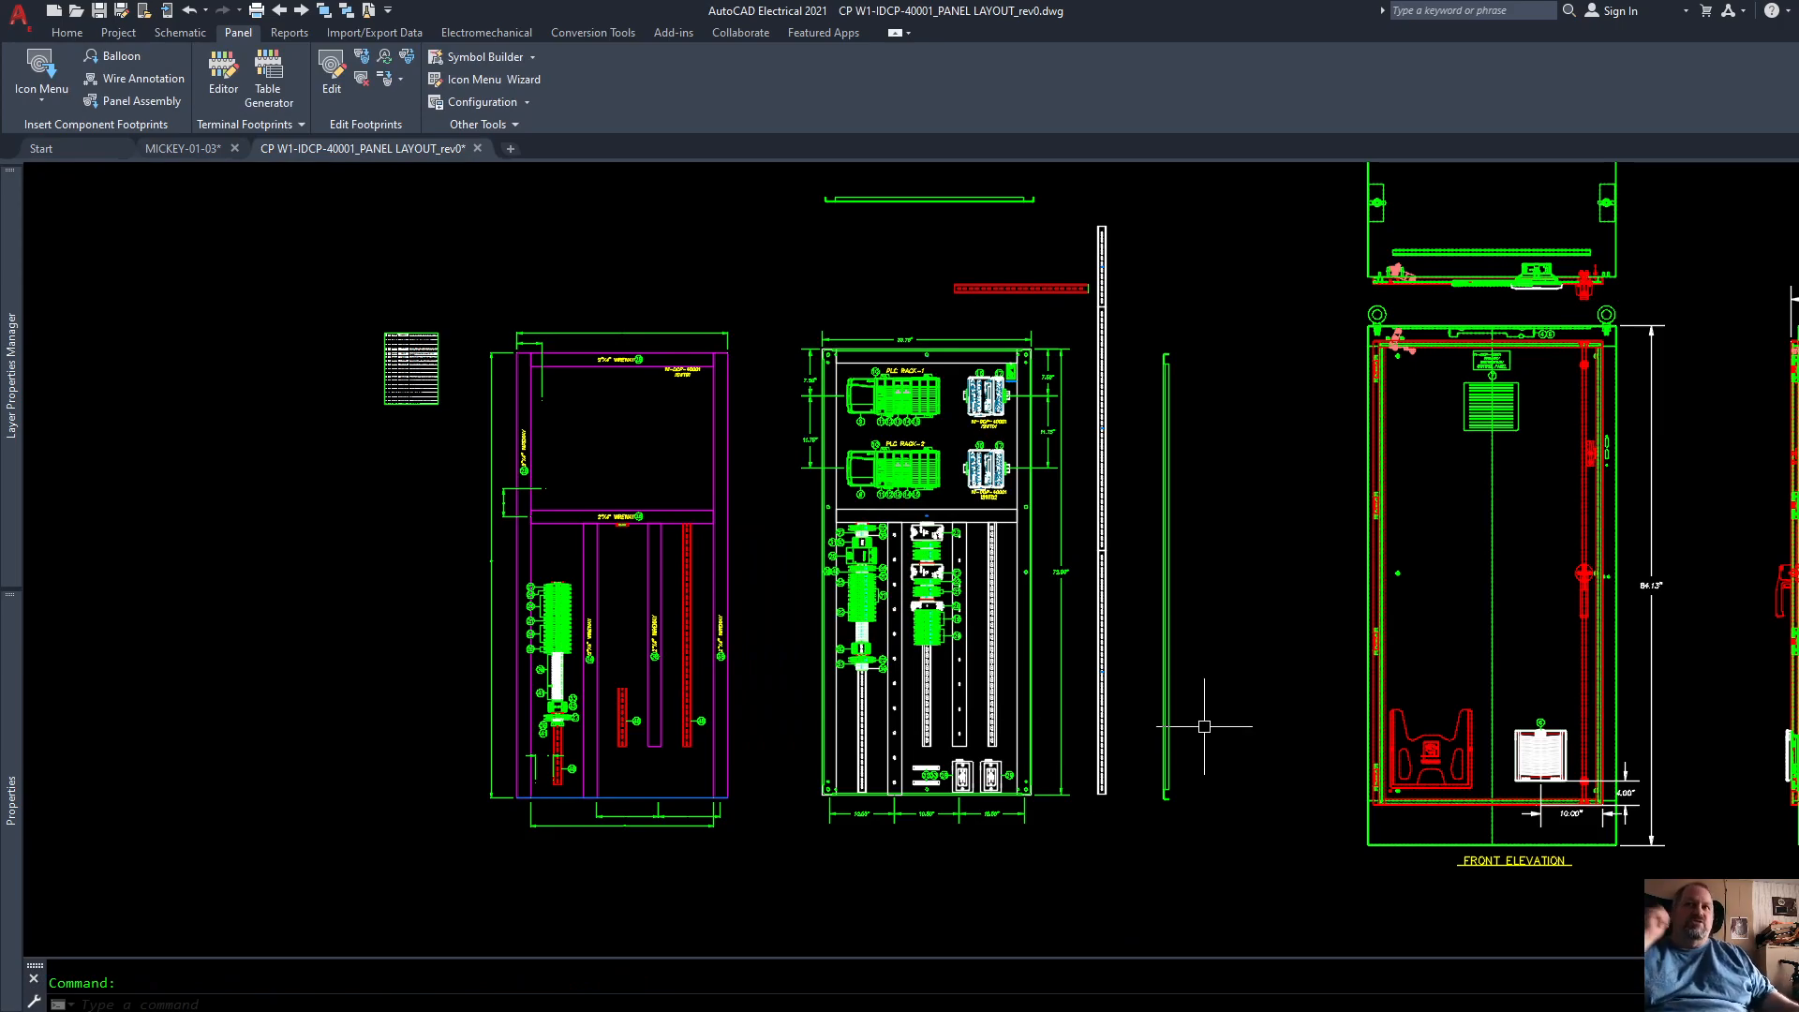
Step: Examine the vertical Entrelec rail beside the back panel, checking its slots, tag text and both ends
scroll(1131, 601, "up", 2)
scroll(1131, 600, "up", 1)
scroll(1064, 594, "down", 4)
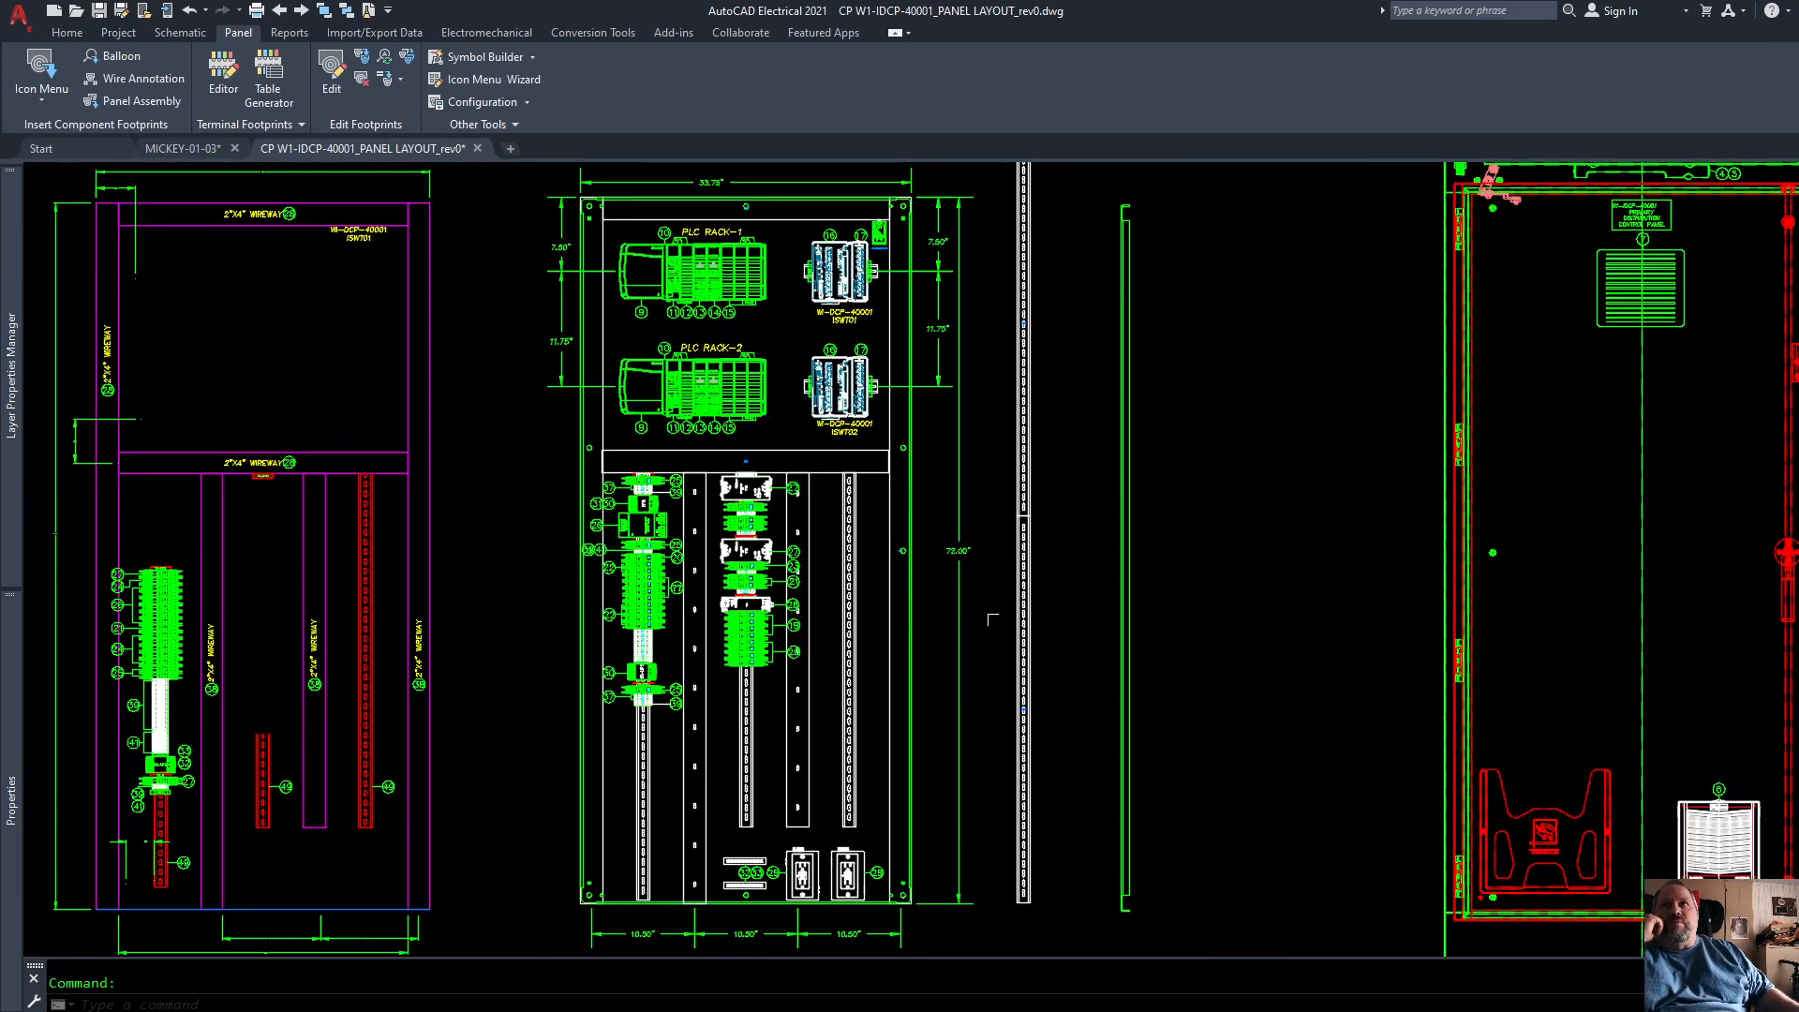
scroll(1022, 600, "up", 2)
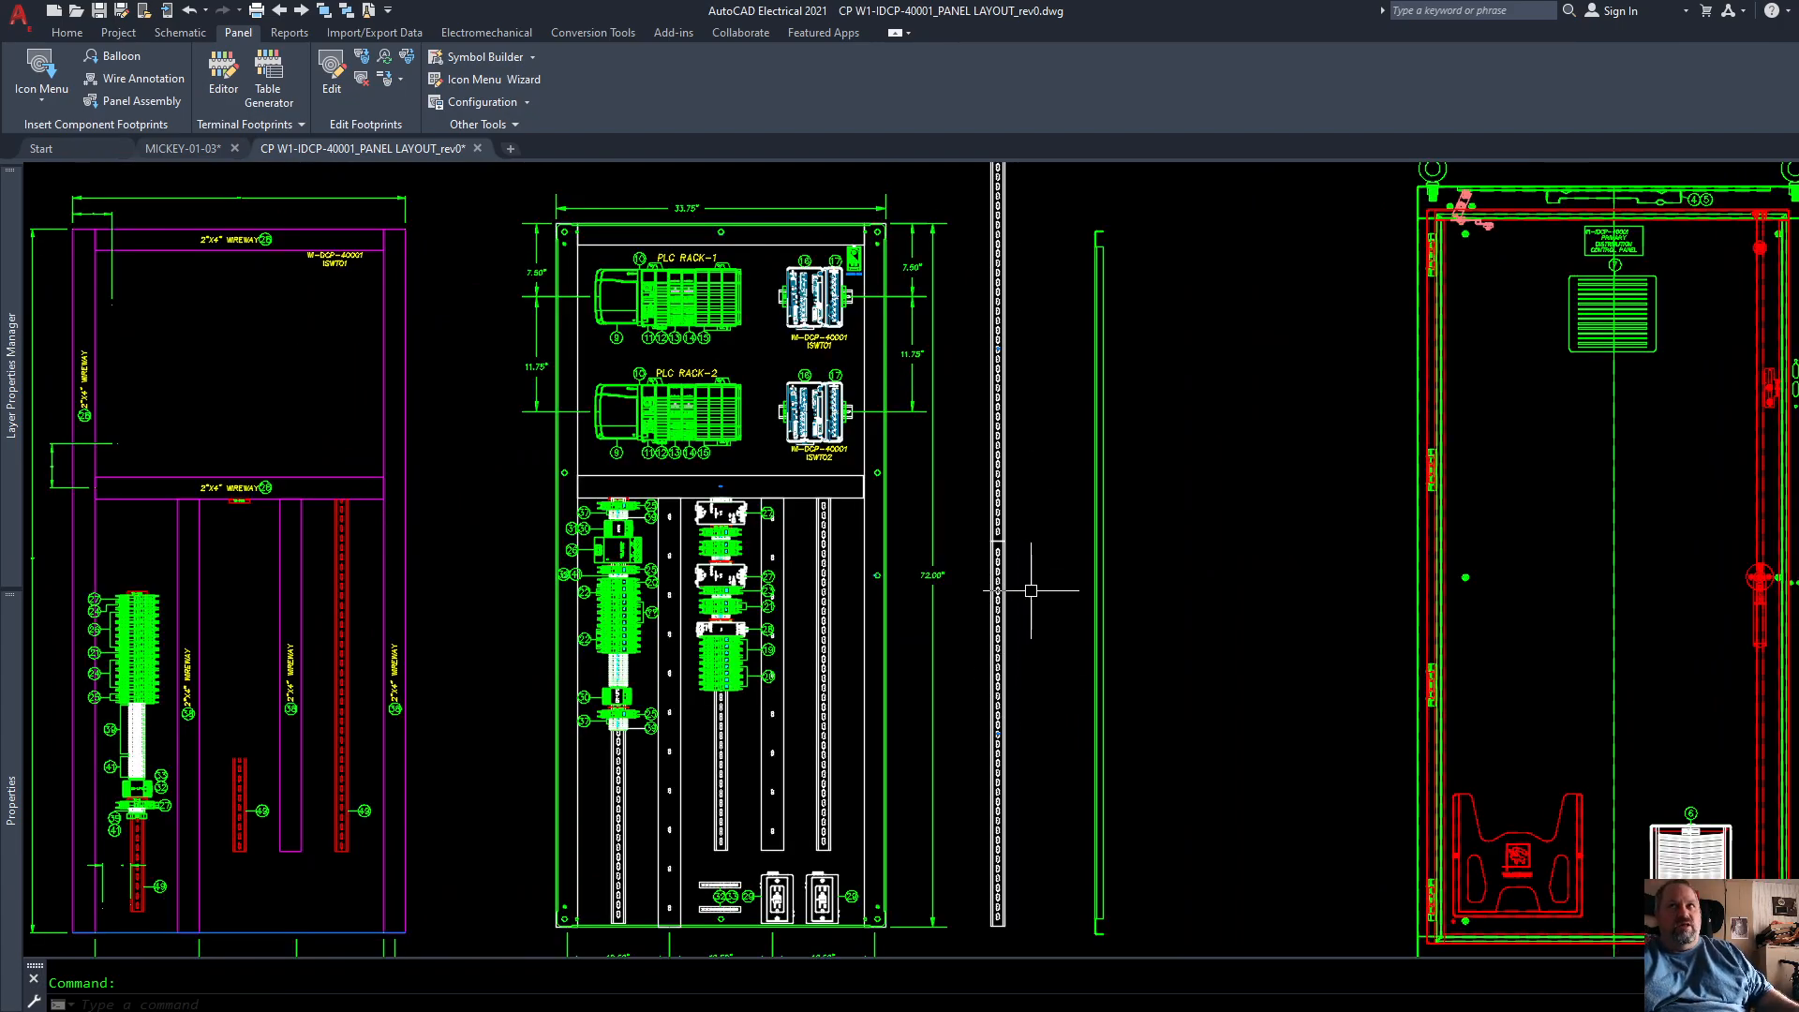
scroll(1029, 591, "up", 2)
scroll(975, 525, "down", 4)
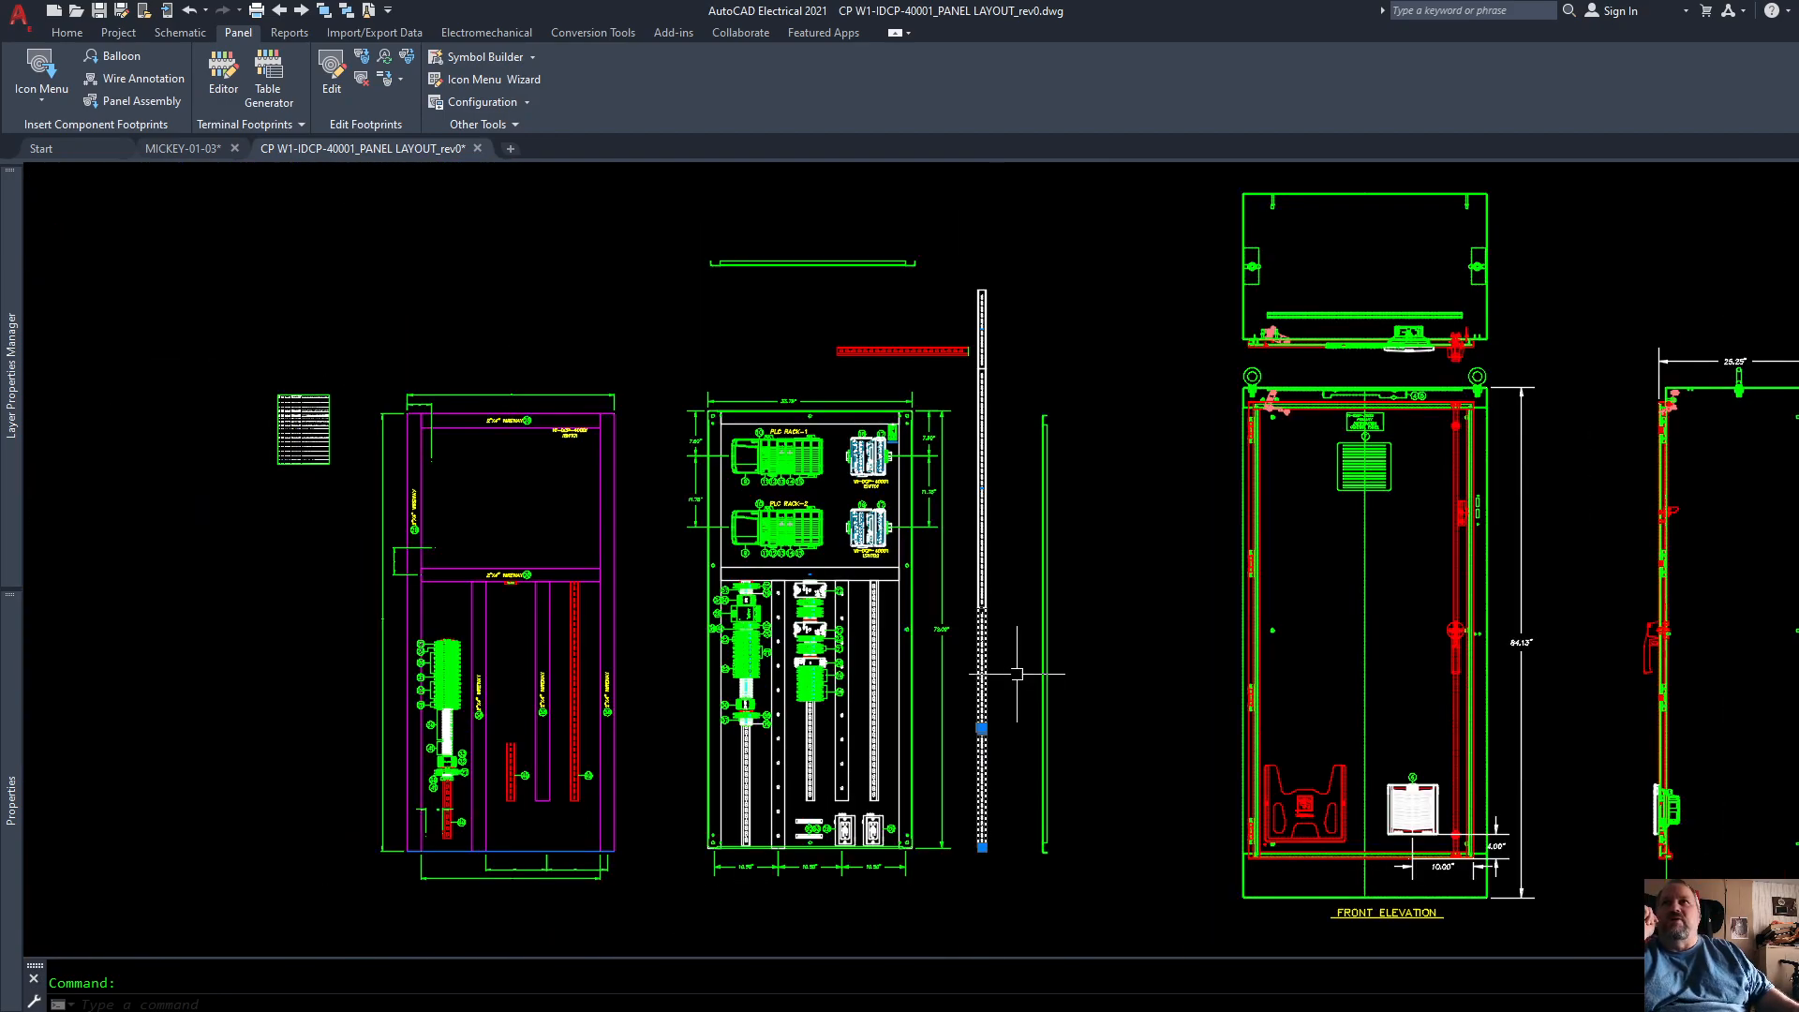
left_click(990, 514)
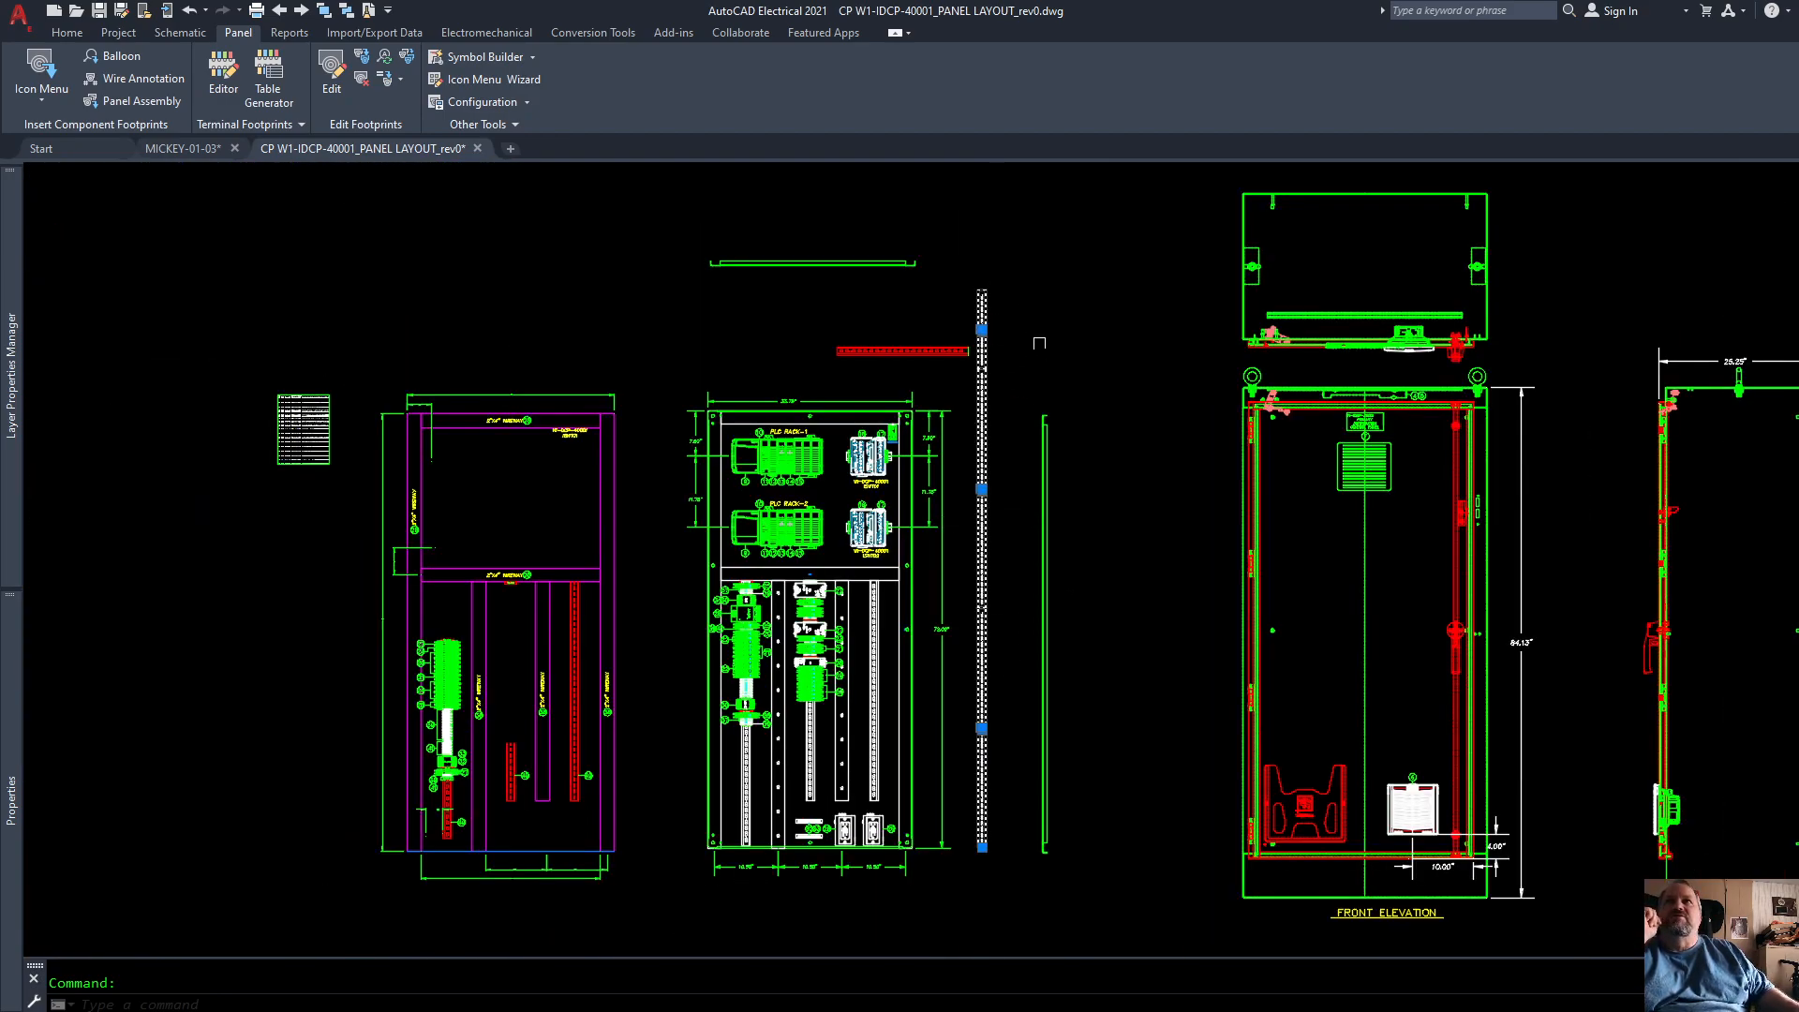
scroll(1026, 738, "up", 4)
key("Escape")
scroll(916, 743, "up", 10)
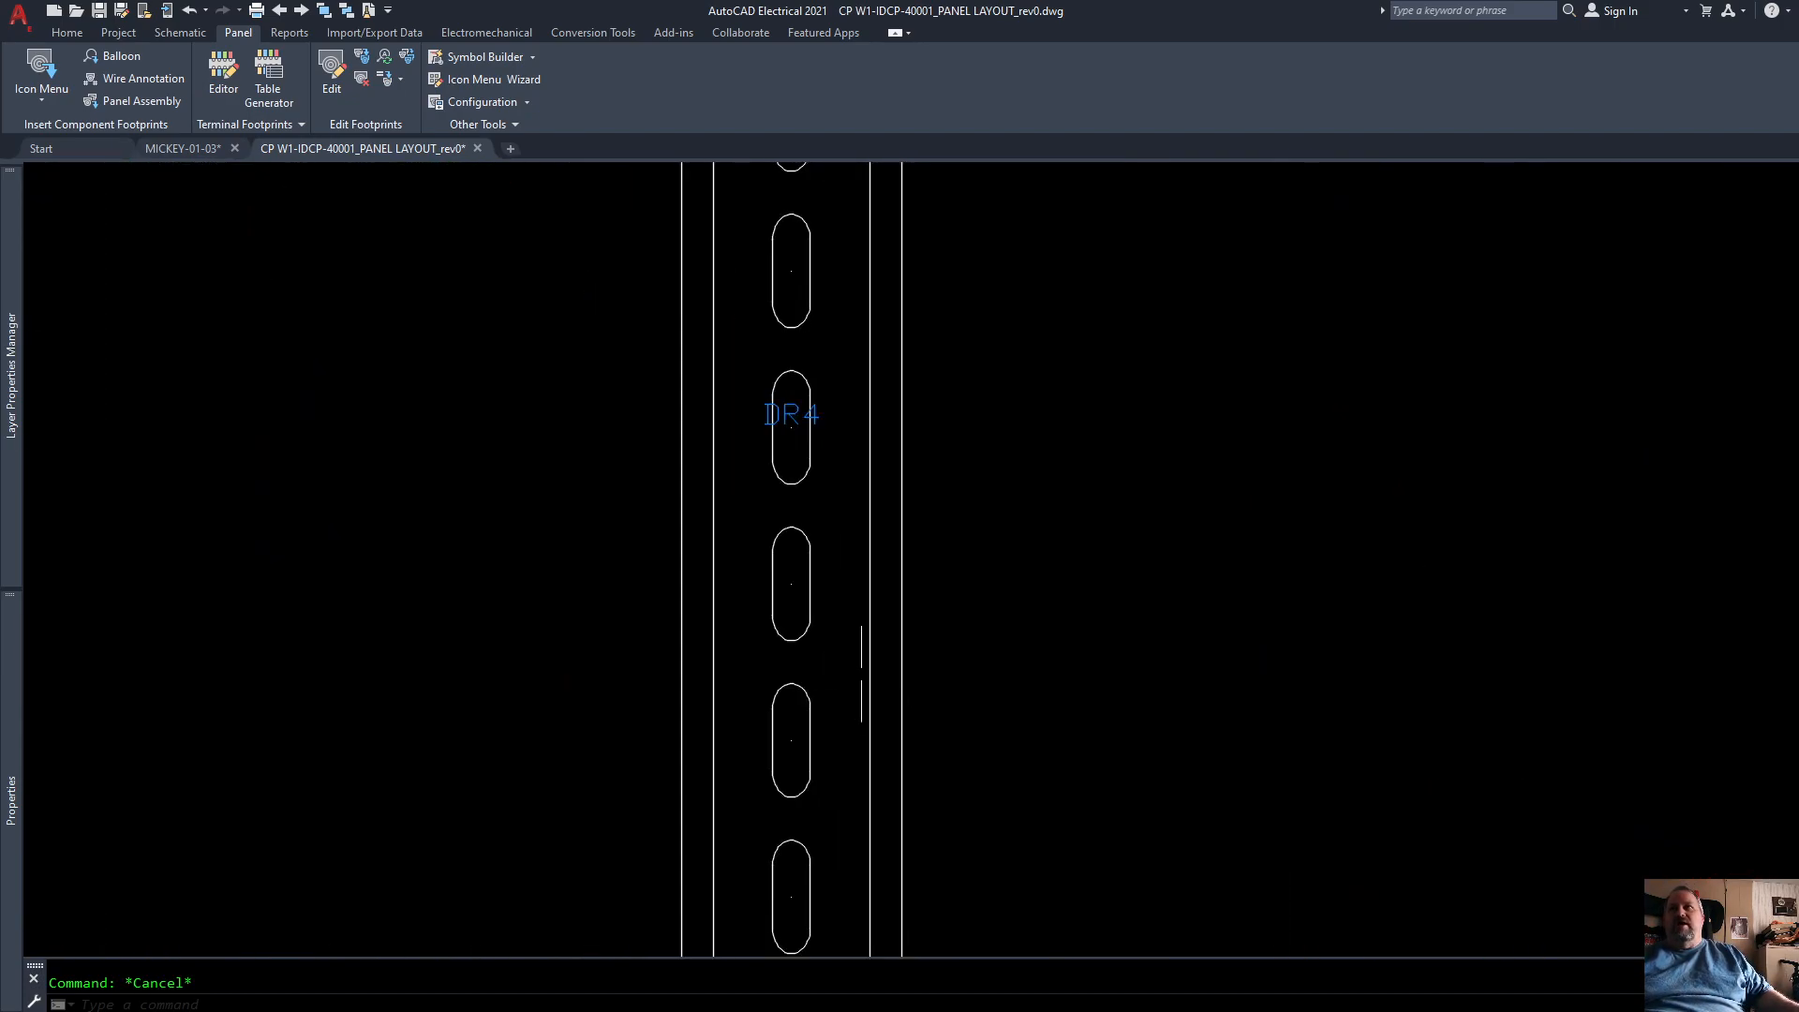
scroll(1031, 563, "down", 8)
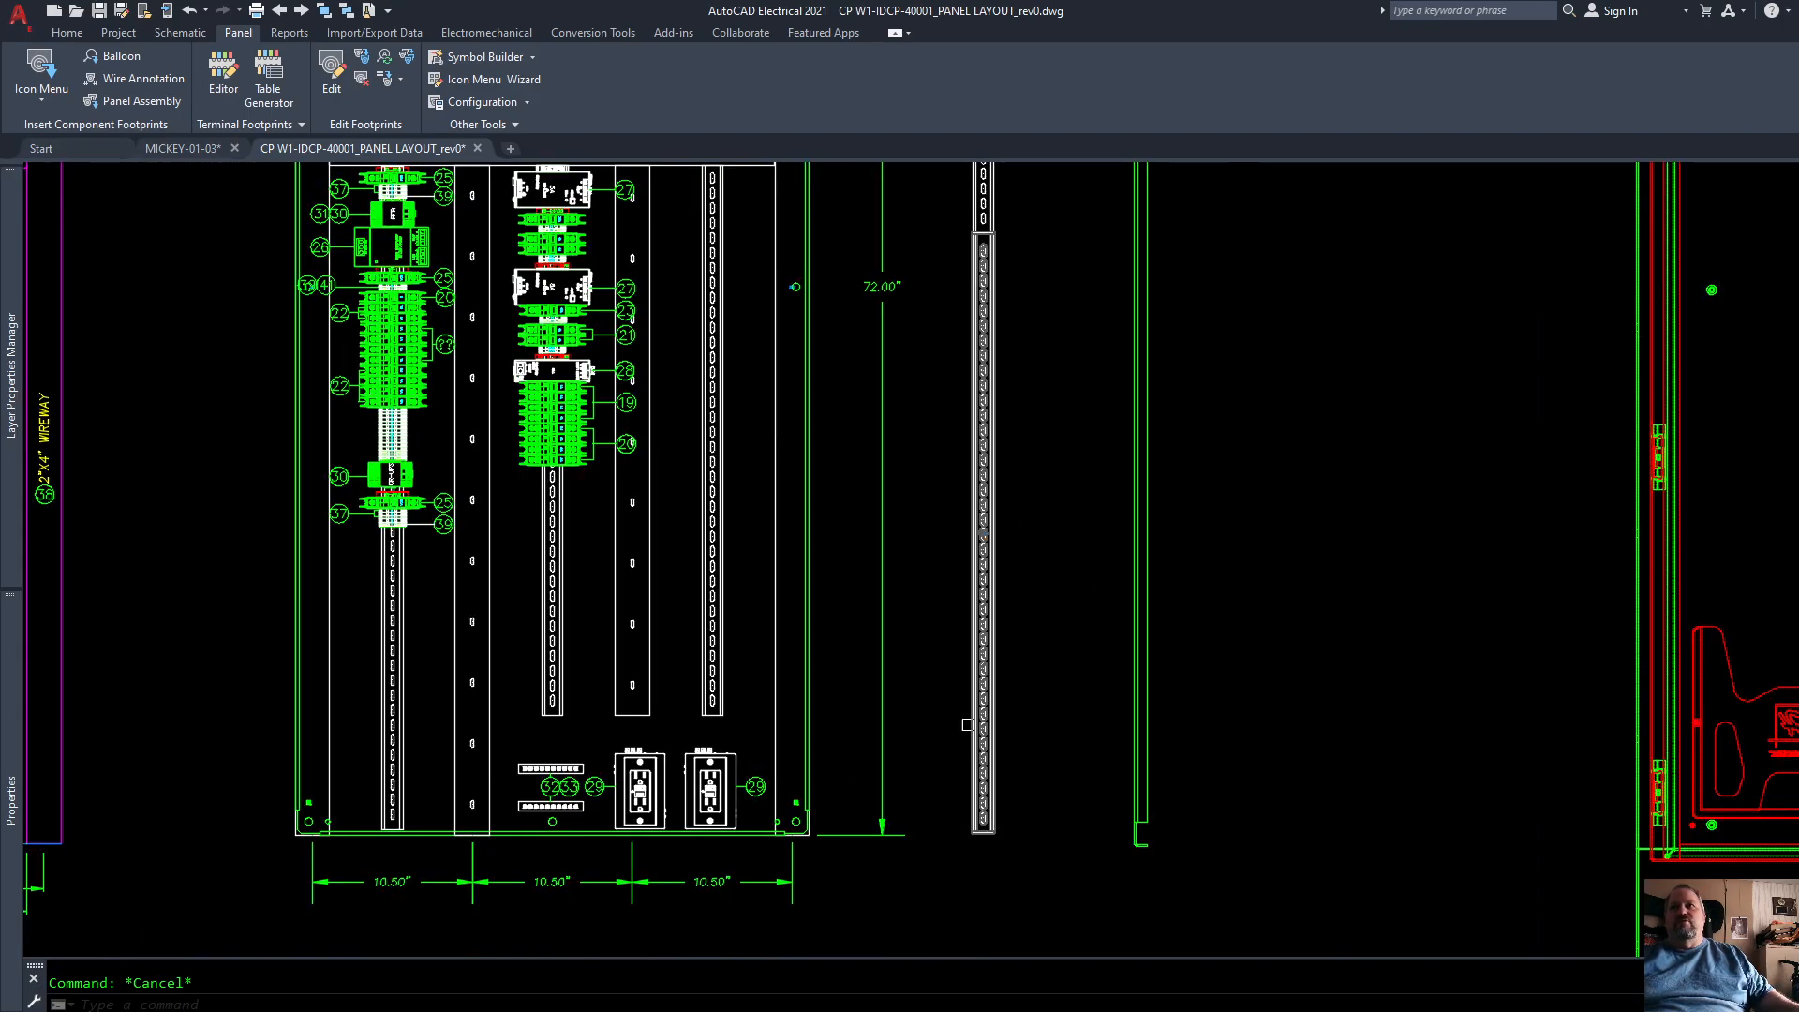
scroll(986, 806, "down", 5)
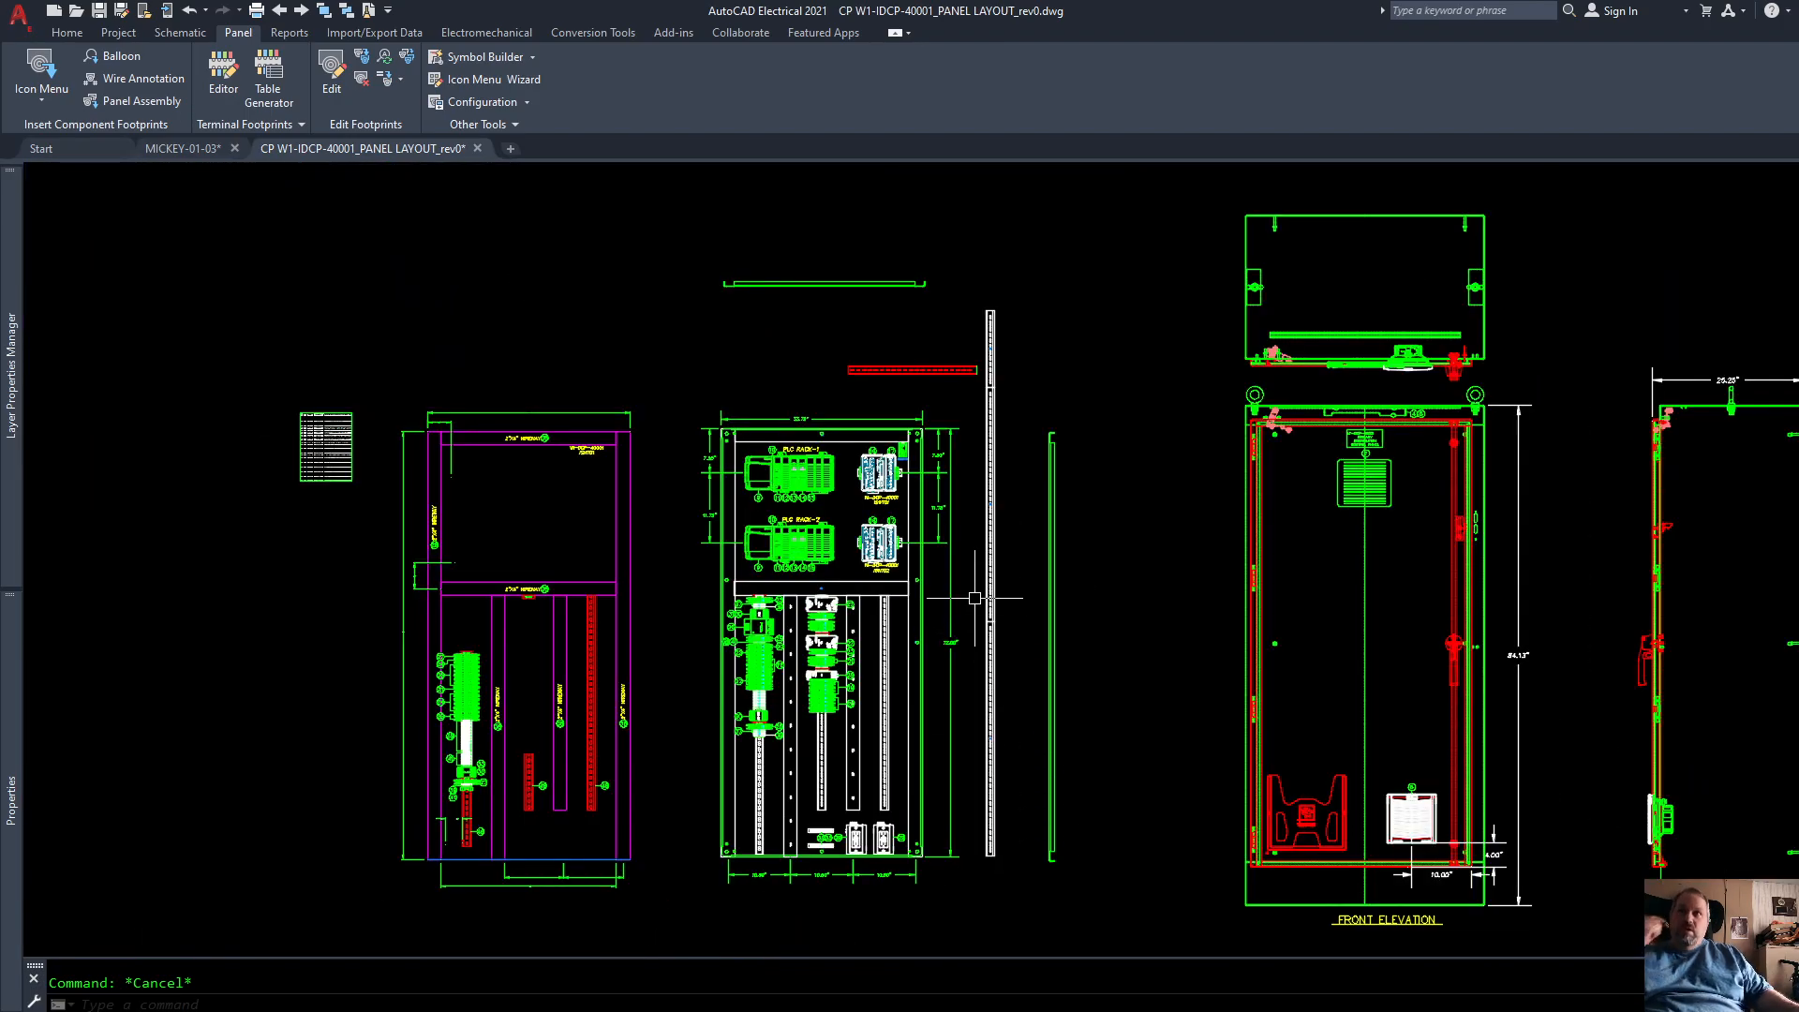
scroll(981, 361, "up", 4)
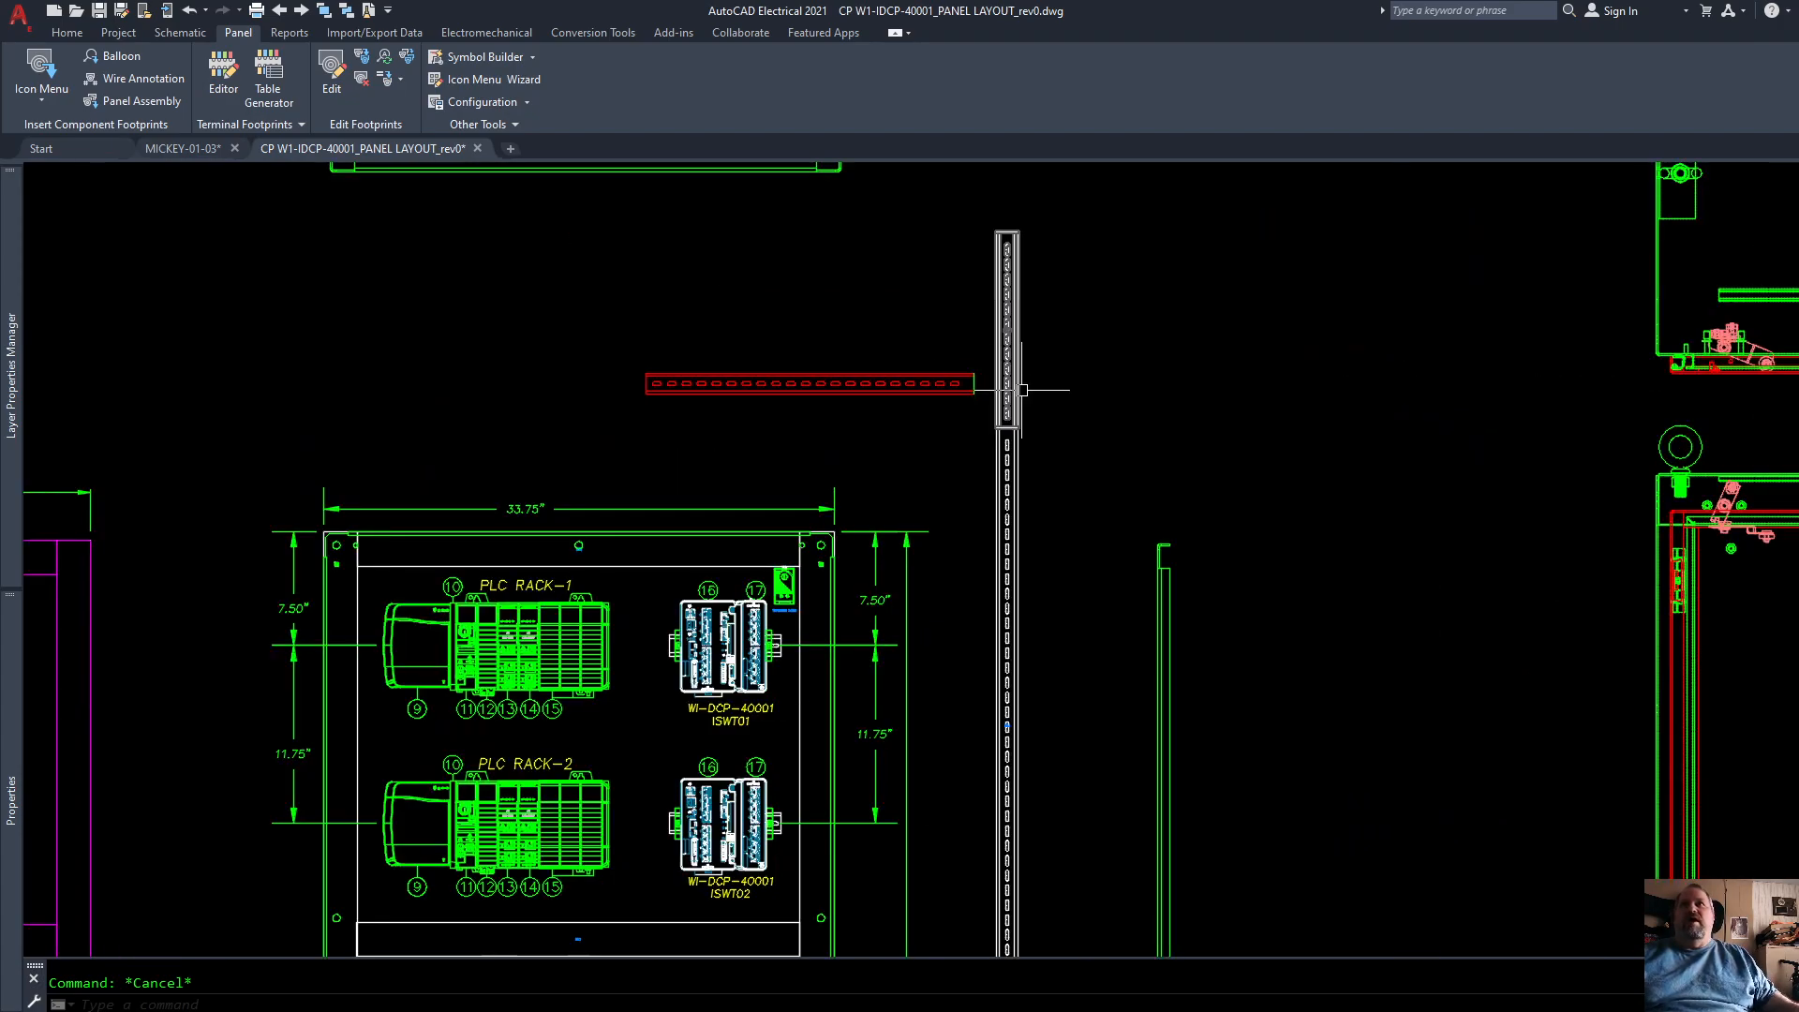
scroll(990, 349, "down", 4)
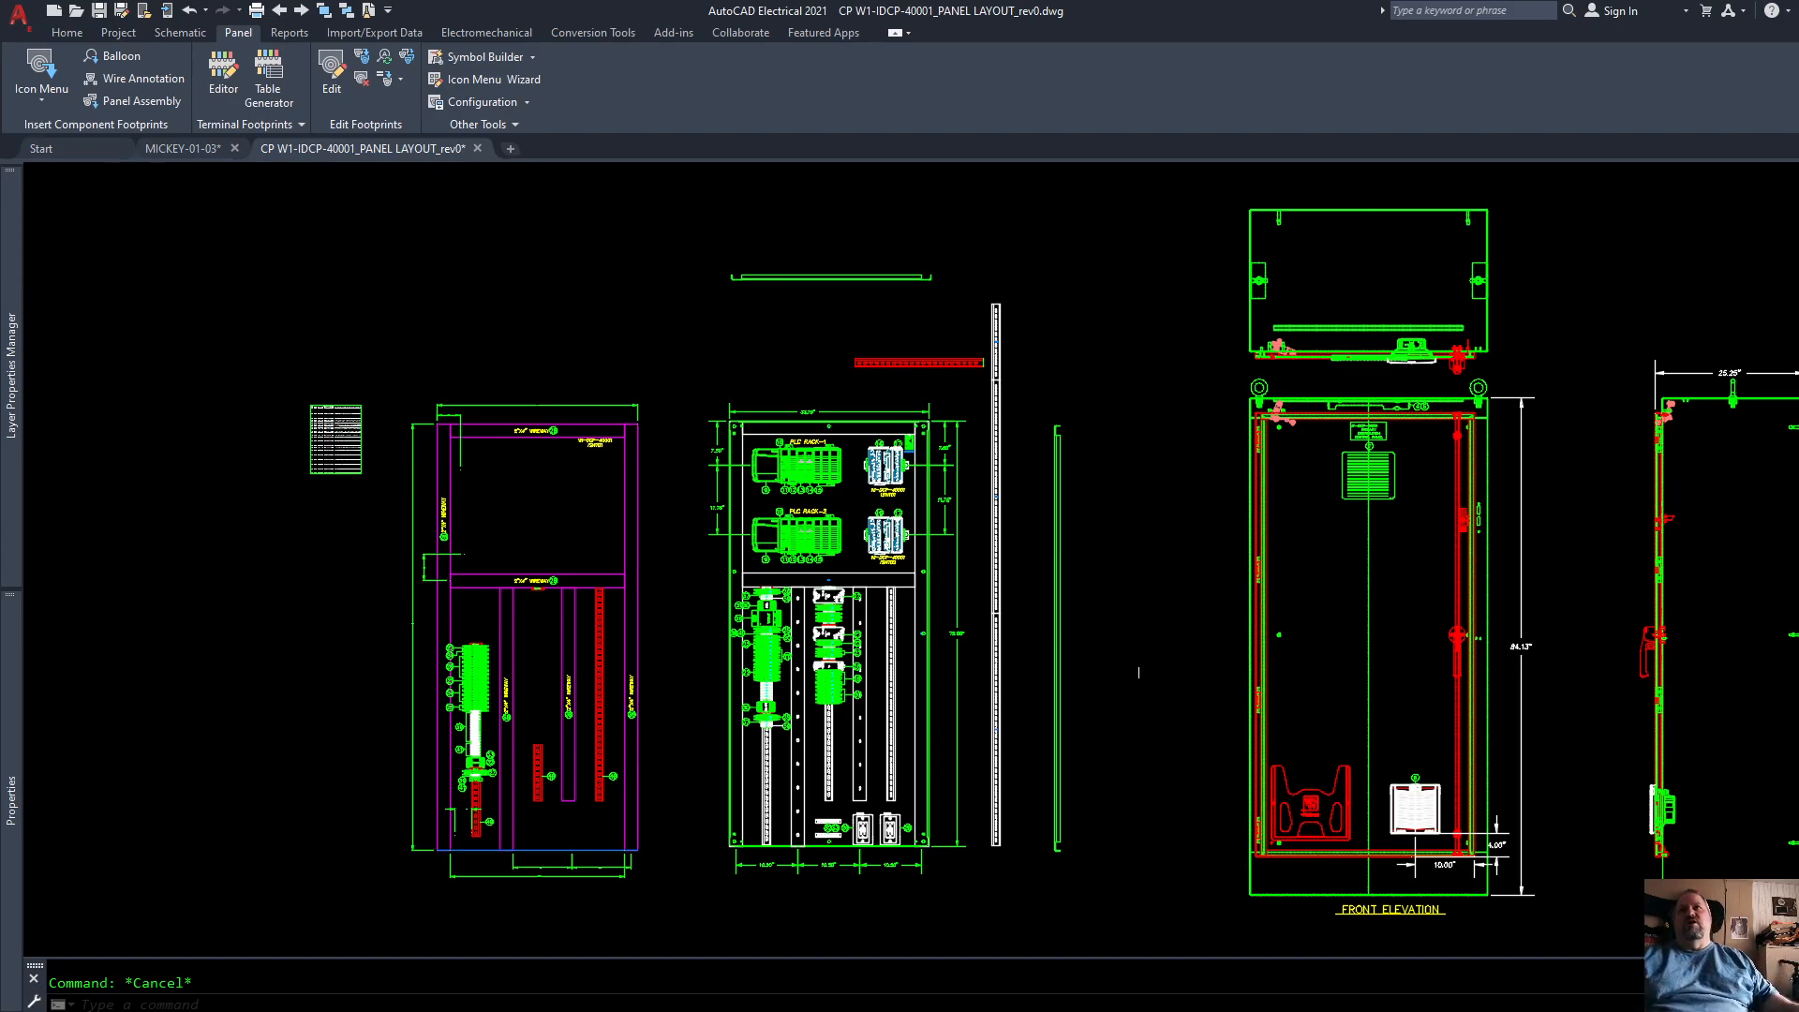
Step: Delete the entire vertical Entrelec rail standing beside the back panel
left_click(1028, 780)
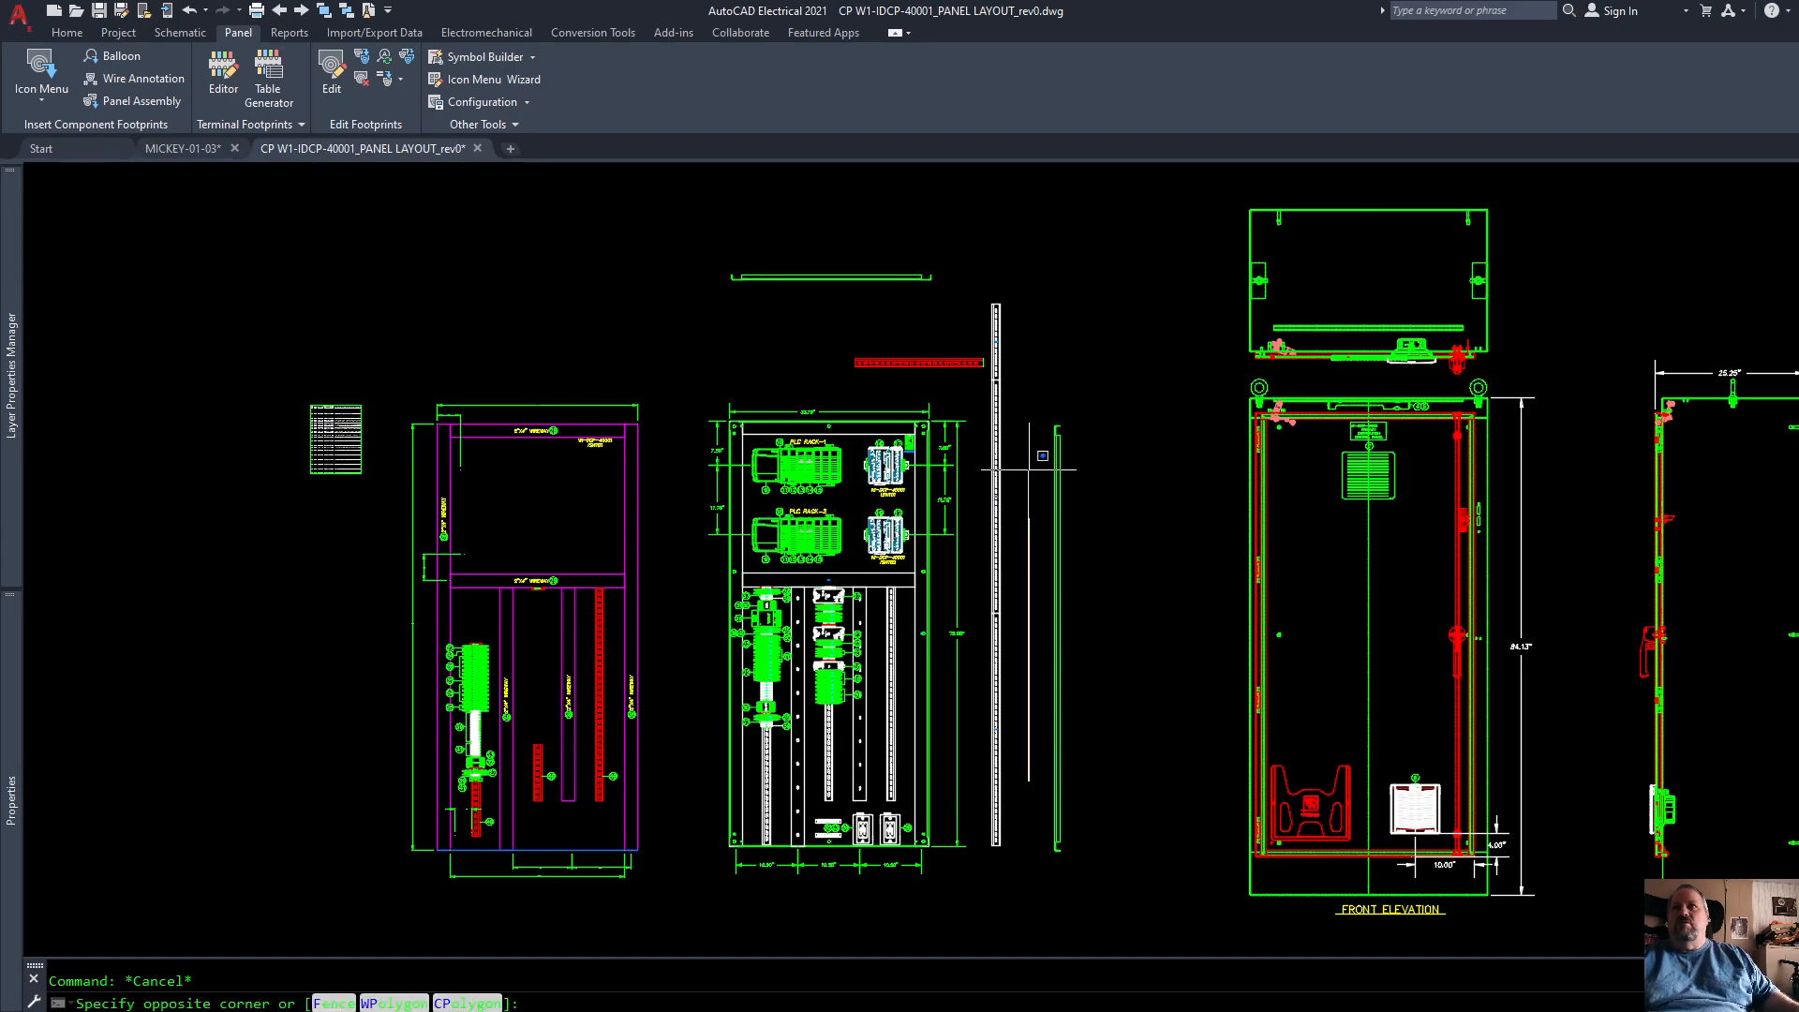
left_click(1011, 271)
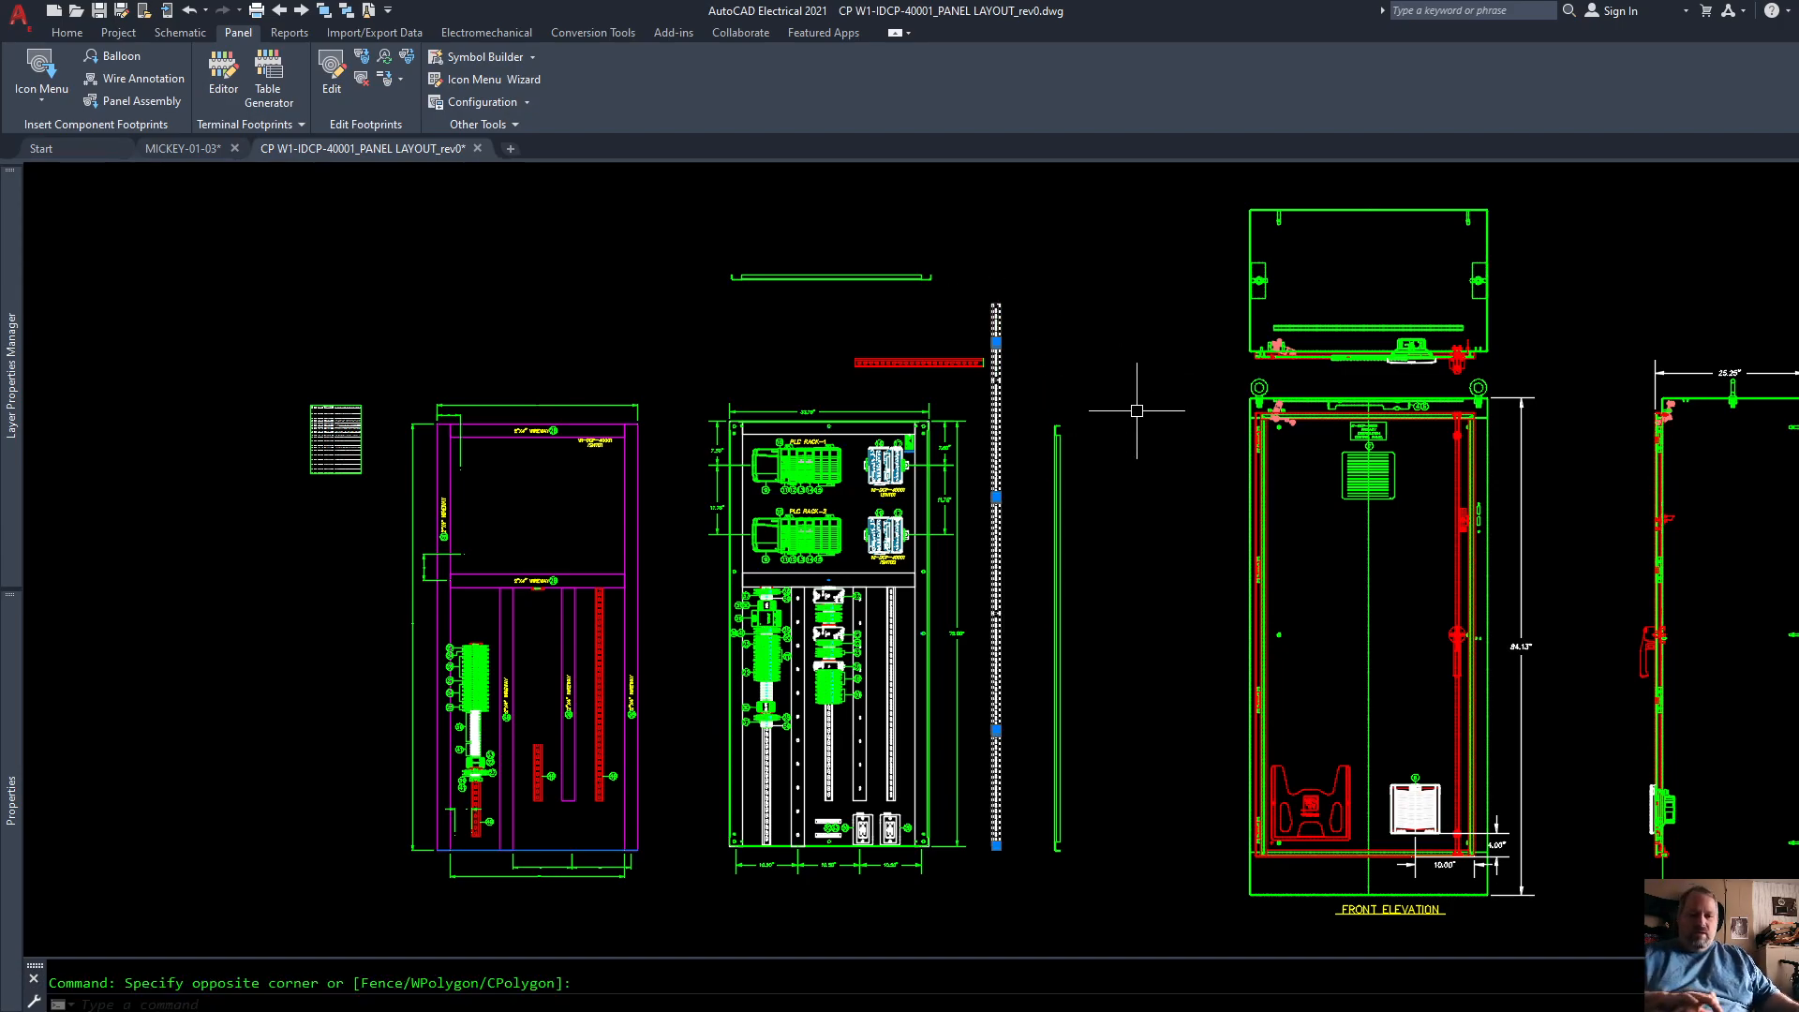
key("Delete")
Step: Try moving the lowest 2A block of the item 20 group down along its DIN rail, and undo the move
scroll(868, 692, "up", 10)
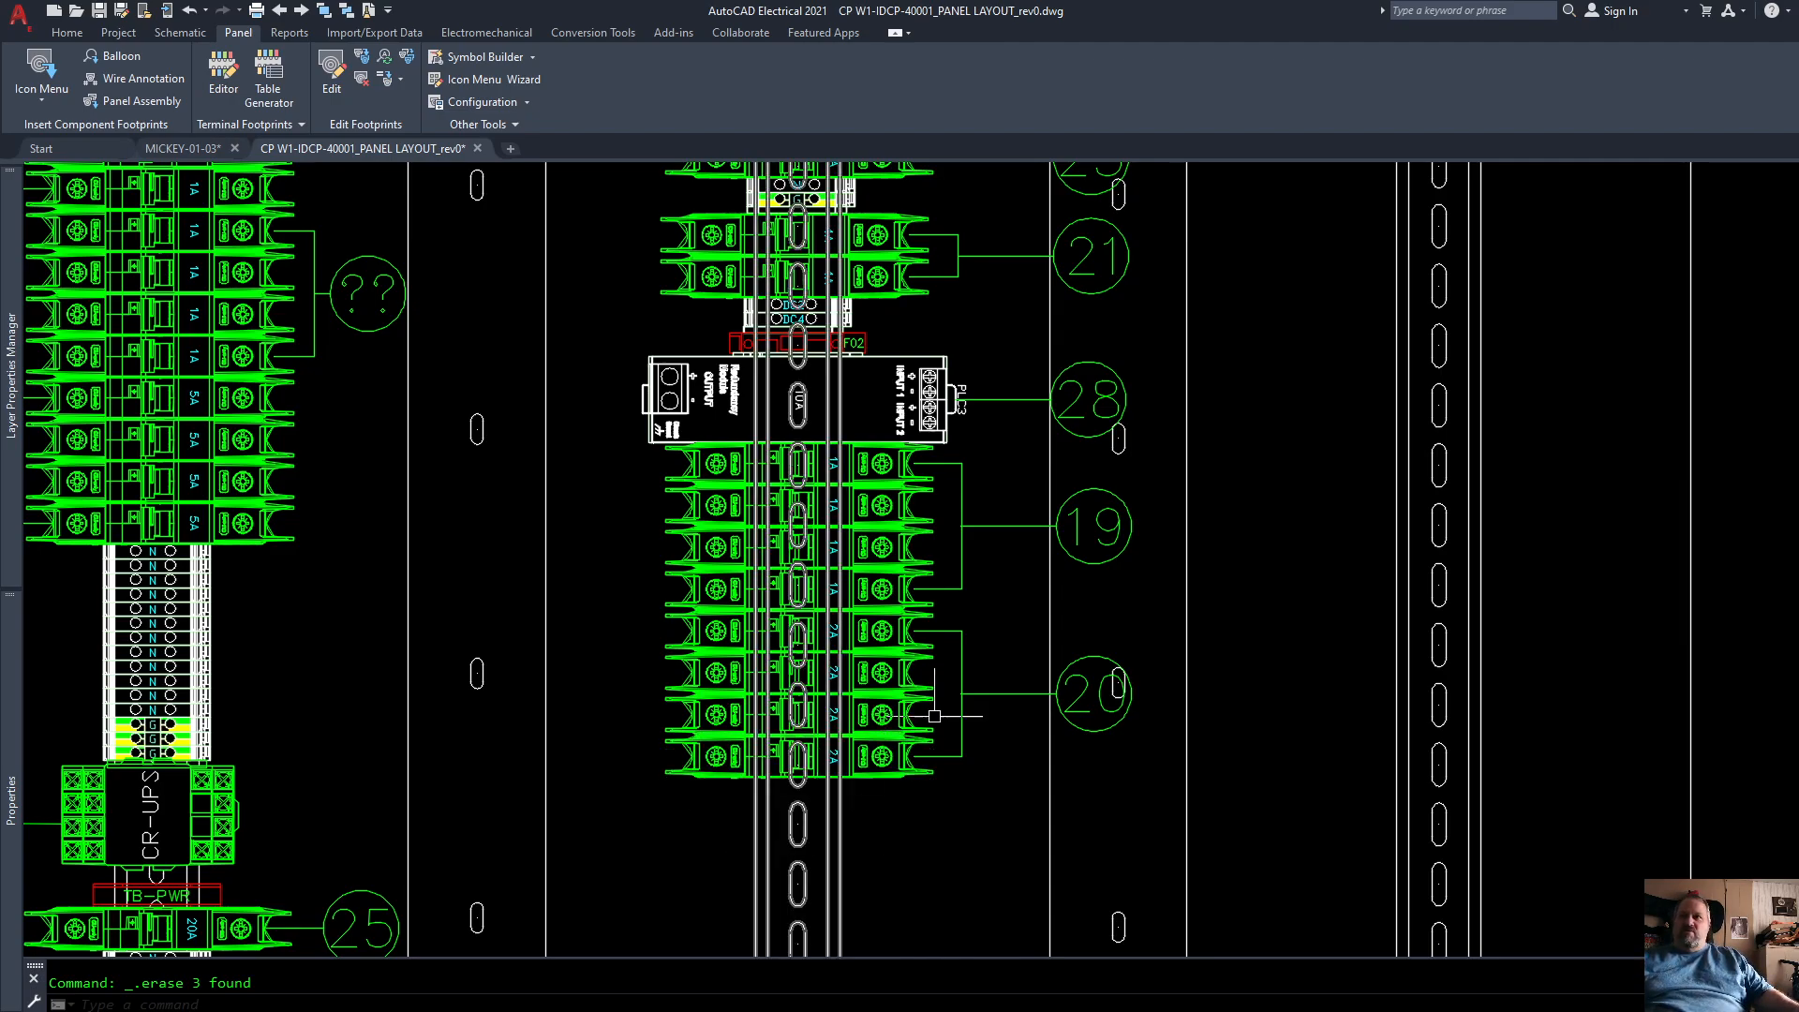
scroll(932, 722, "down", 4)
scroll(937, 693, "up", 4)
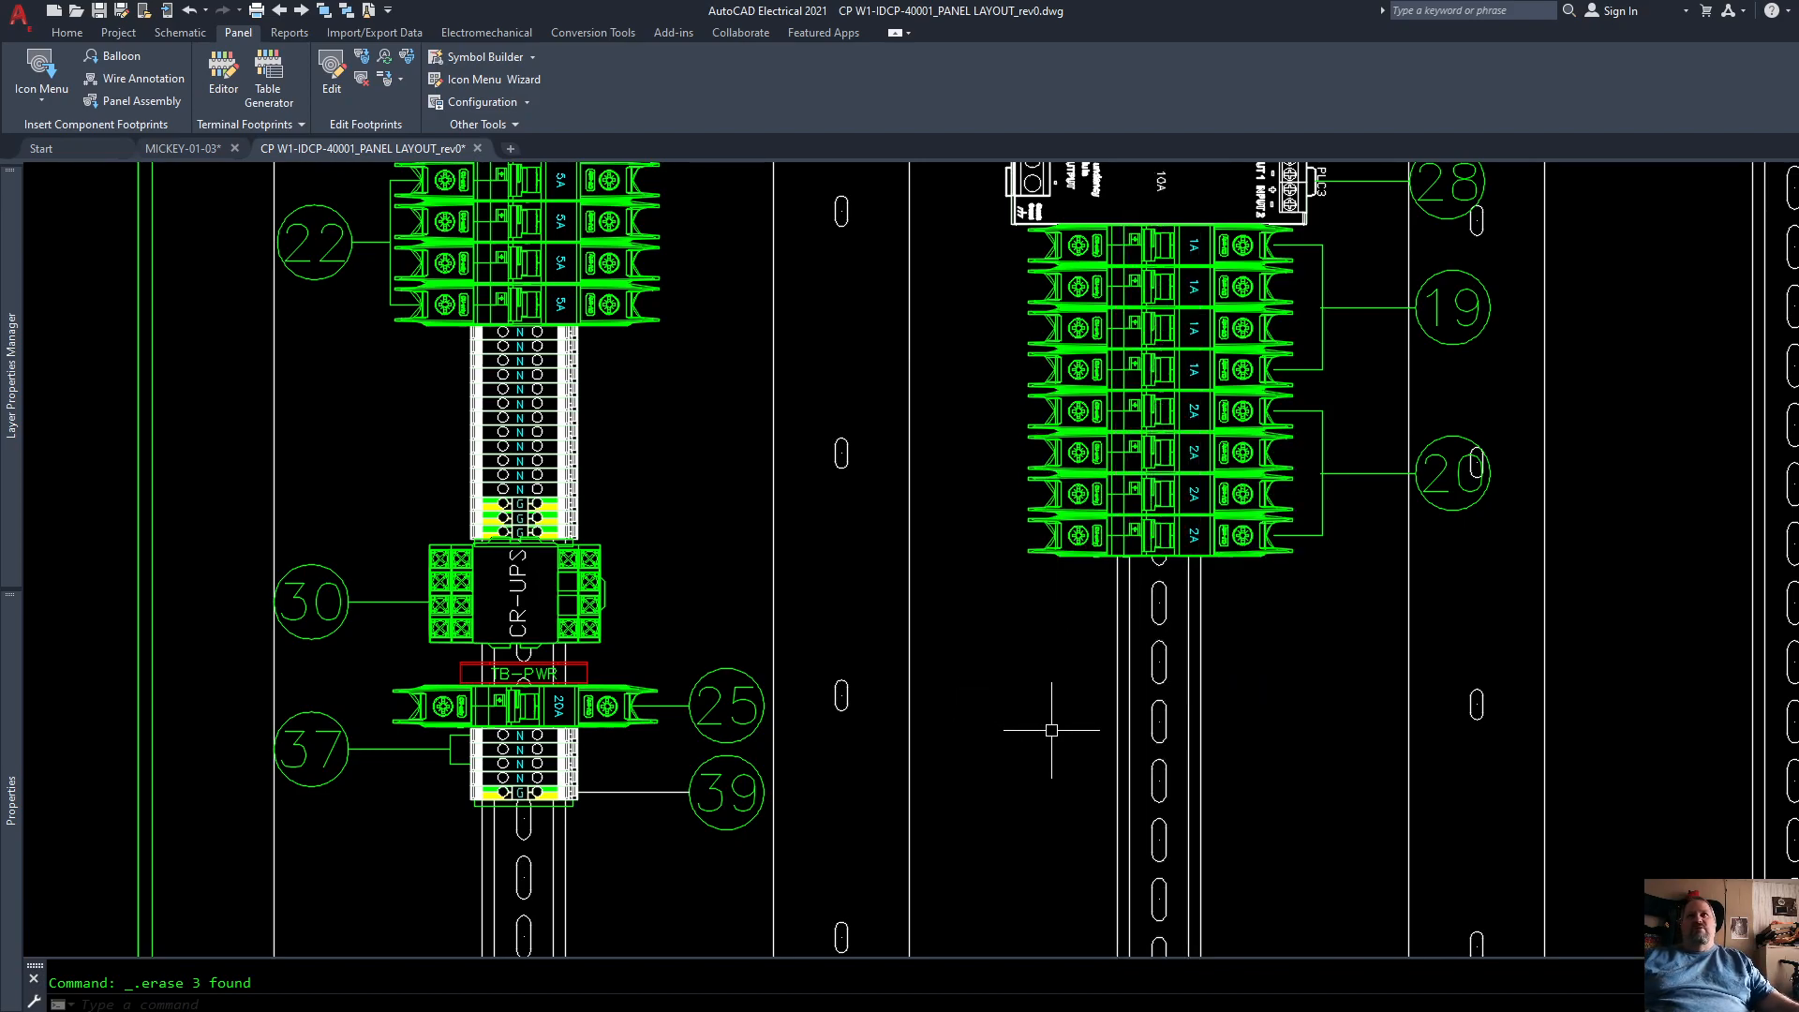
scroll(1036, 715, "down", 3)
scroll(1090, 624, "up", 3)
type("m")
key("Return")
left_click(1183, 756)
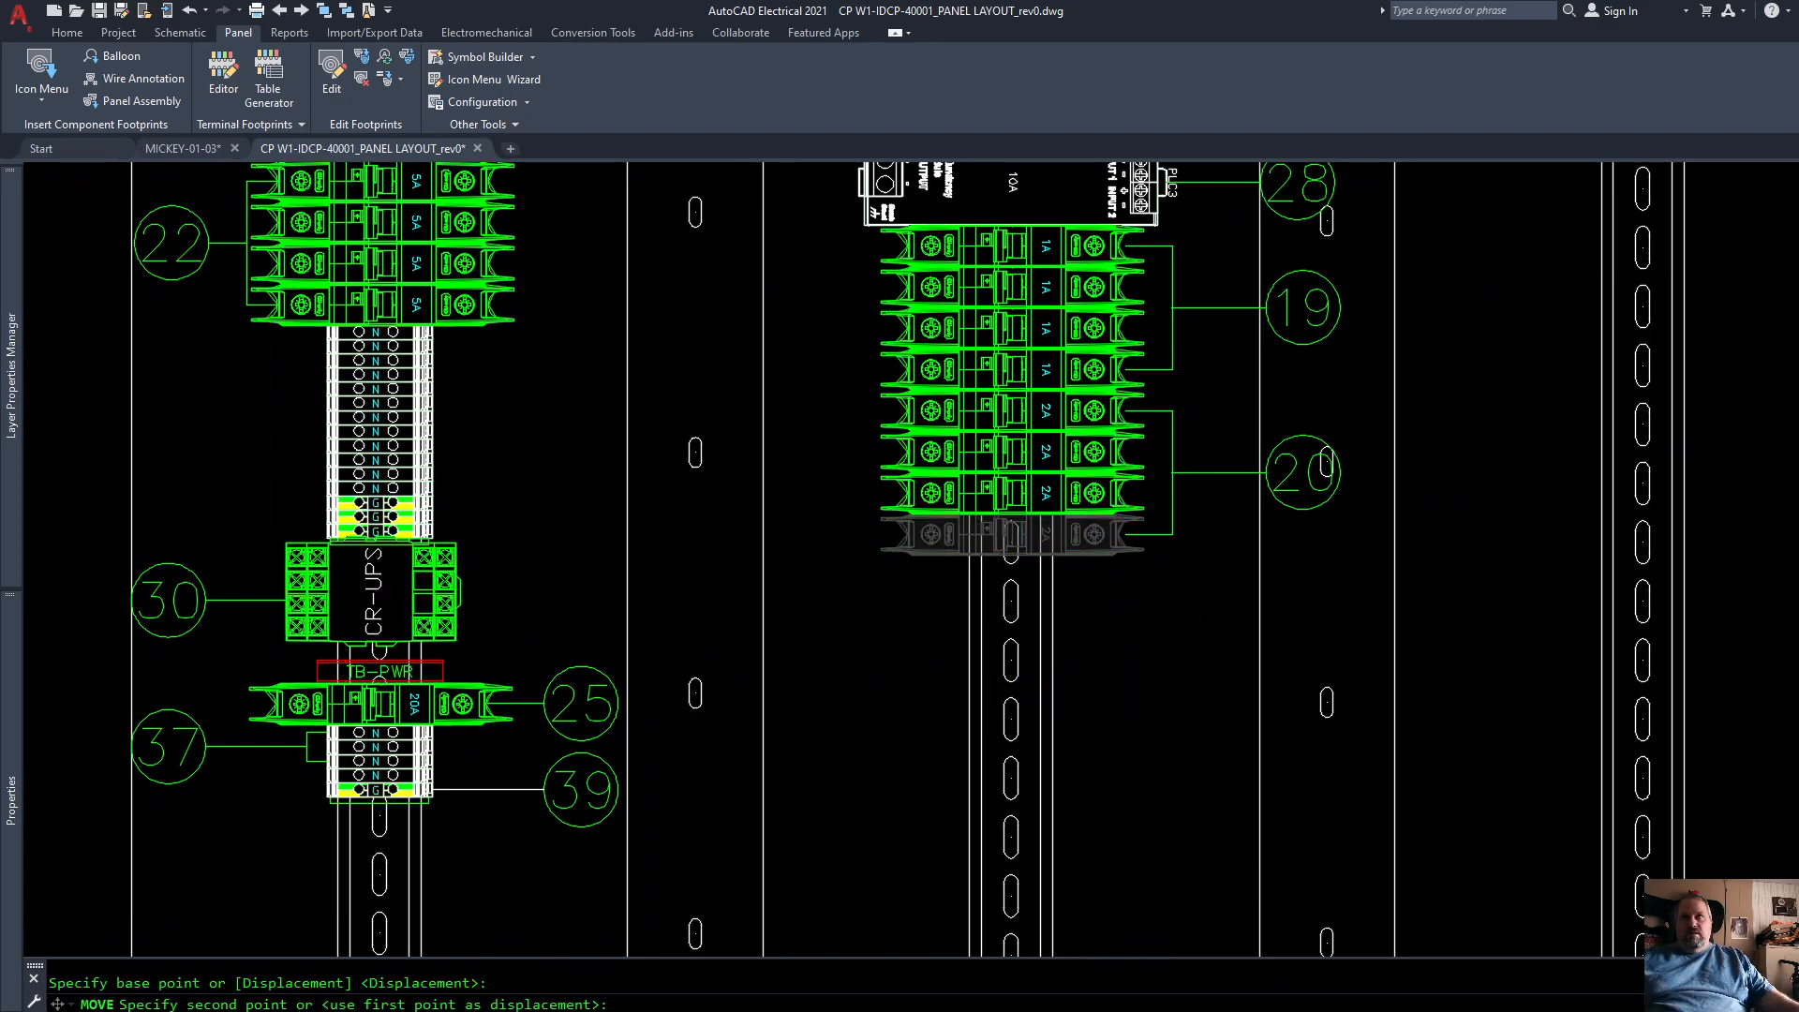
left_click(1164, 843)
key("Escape")
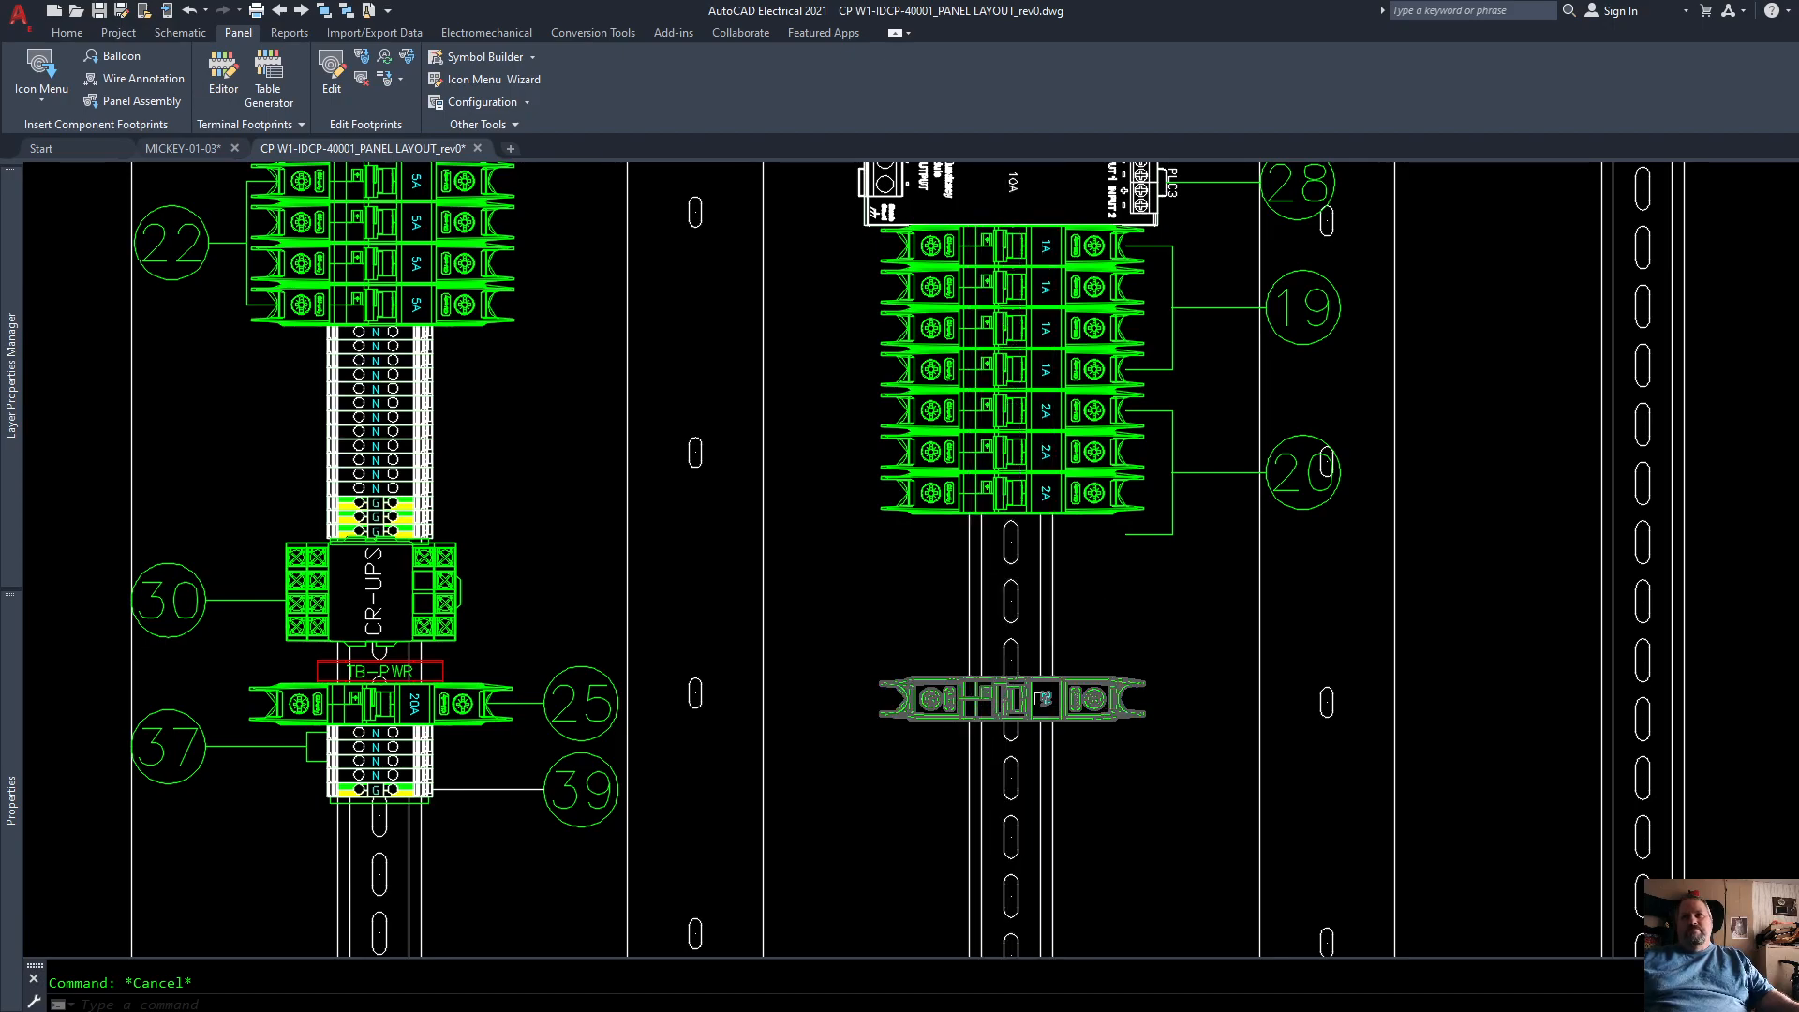
key("ctrl+z")
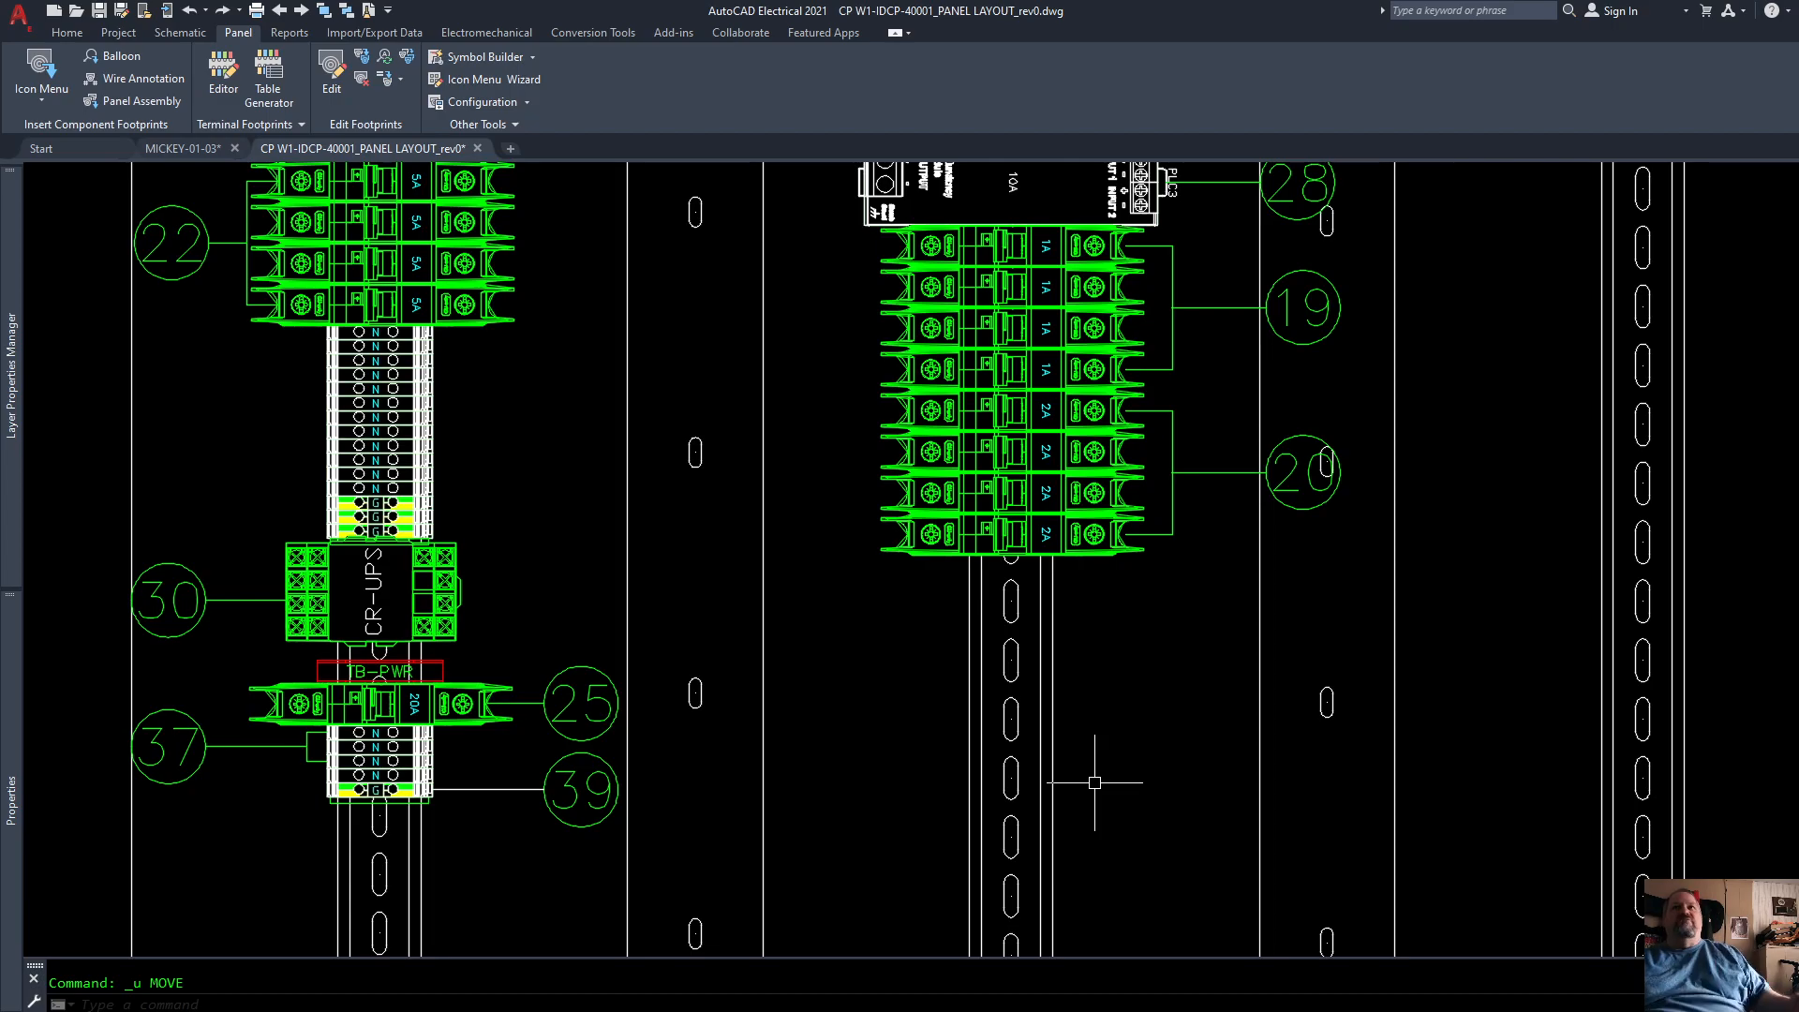
scroll(1218, 769, "down", 4)
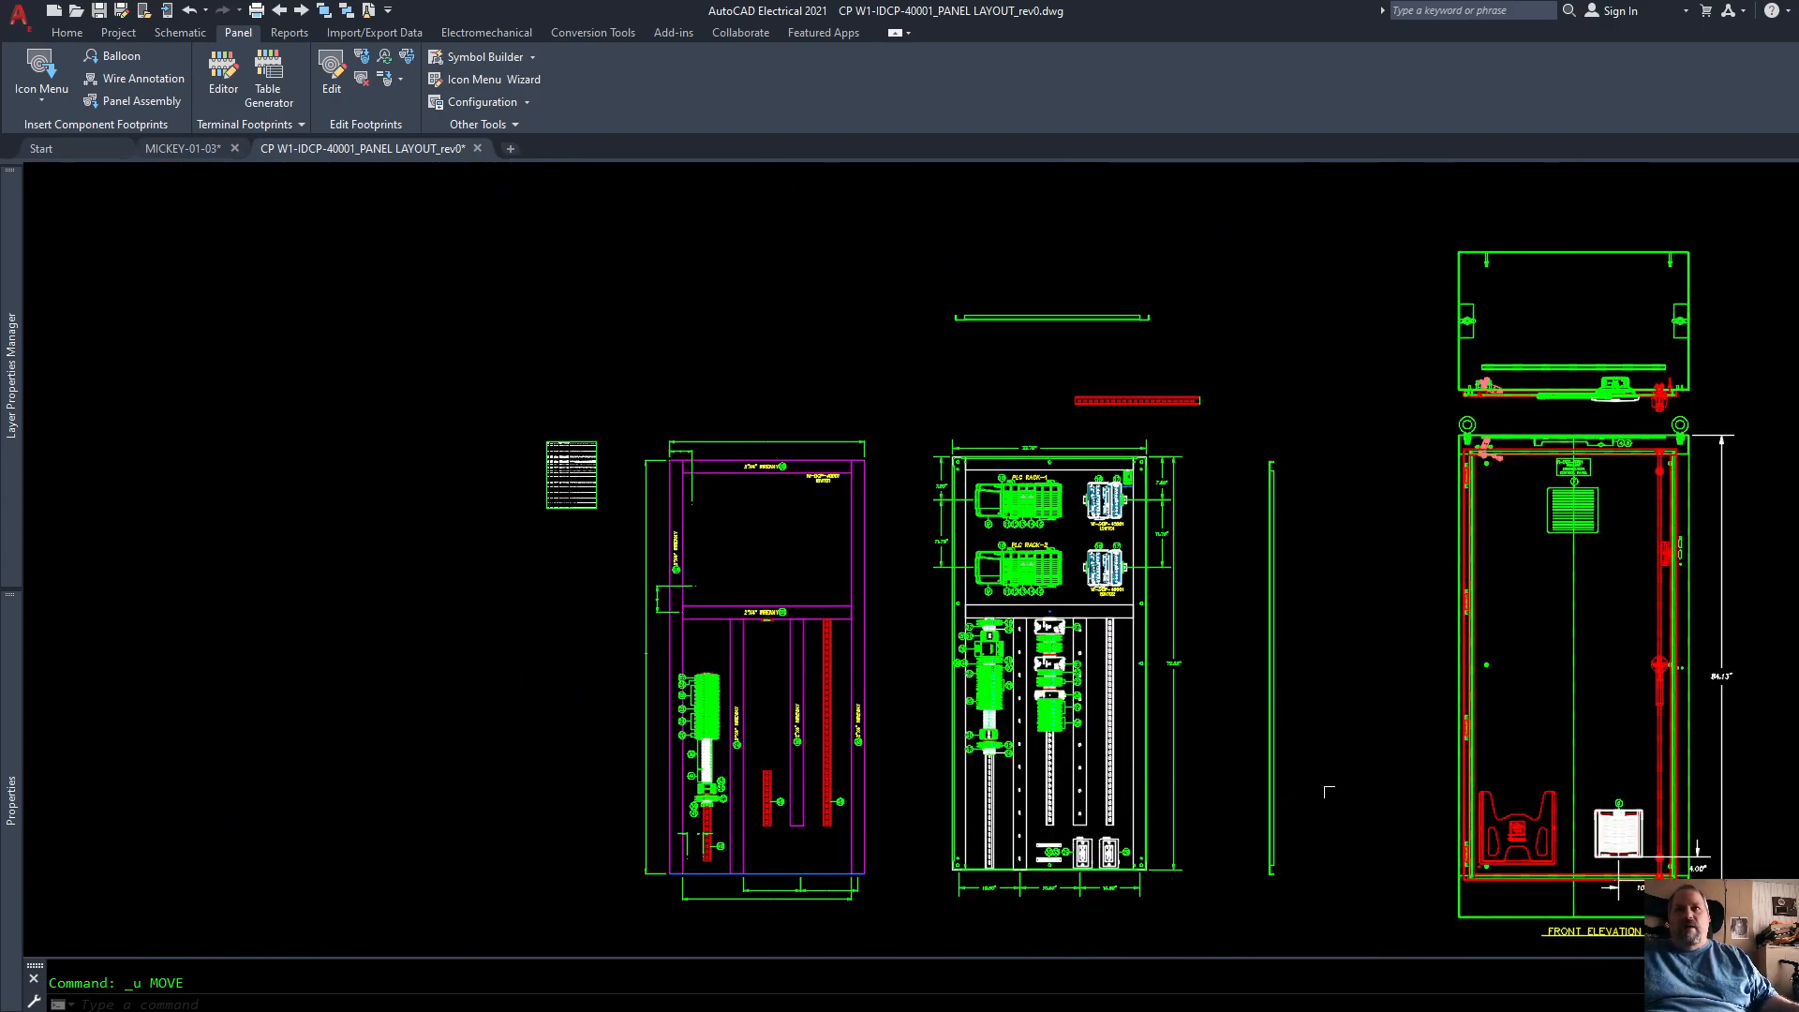
scroll(1344, 763, "down", 2)
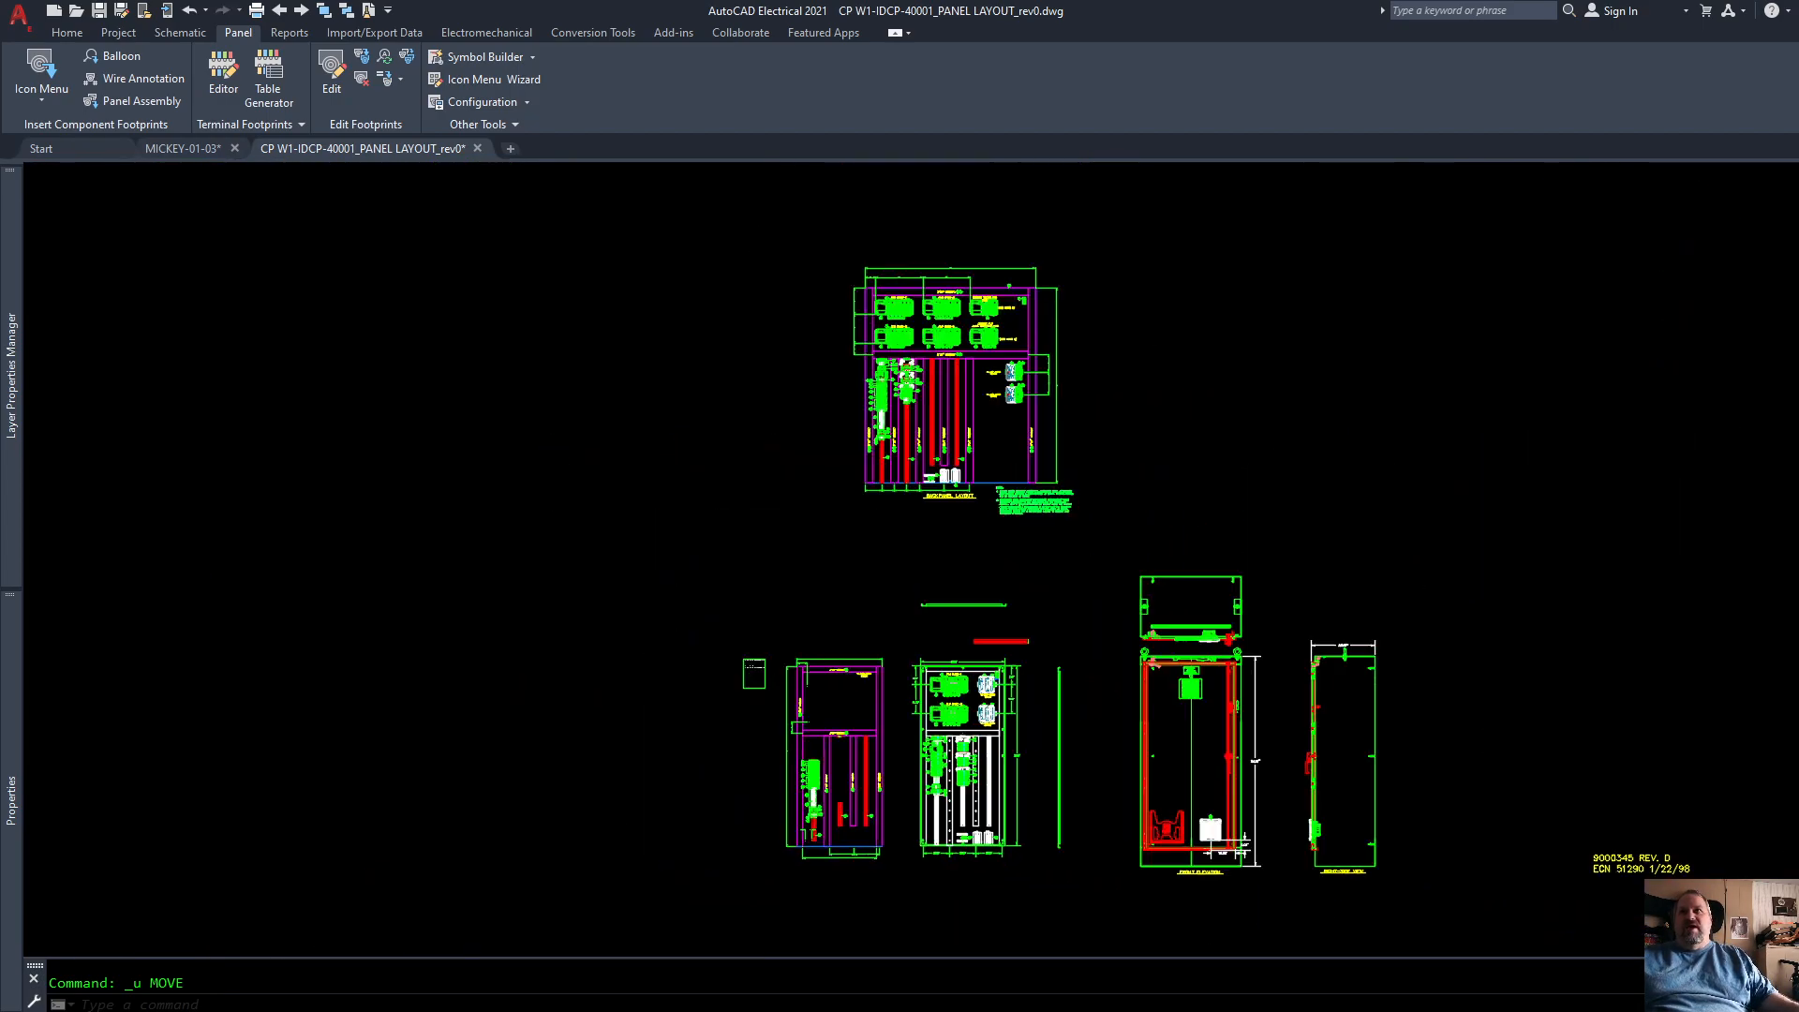
middle_click(1227, 689)
middle_click(1226, 690)
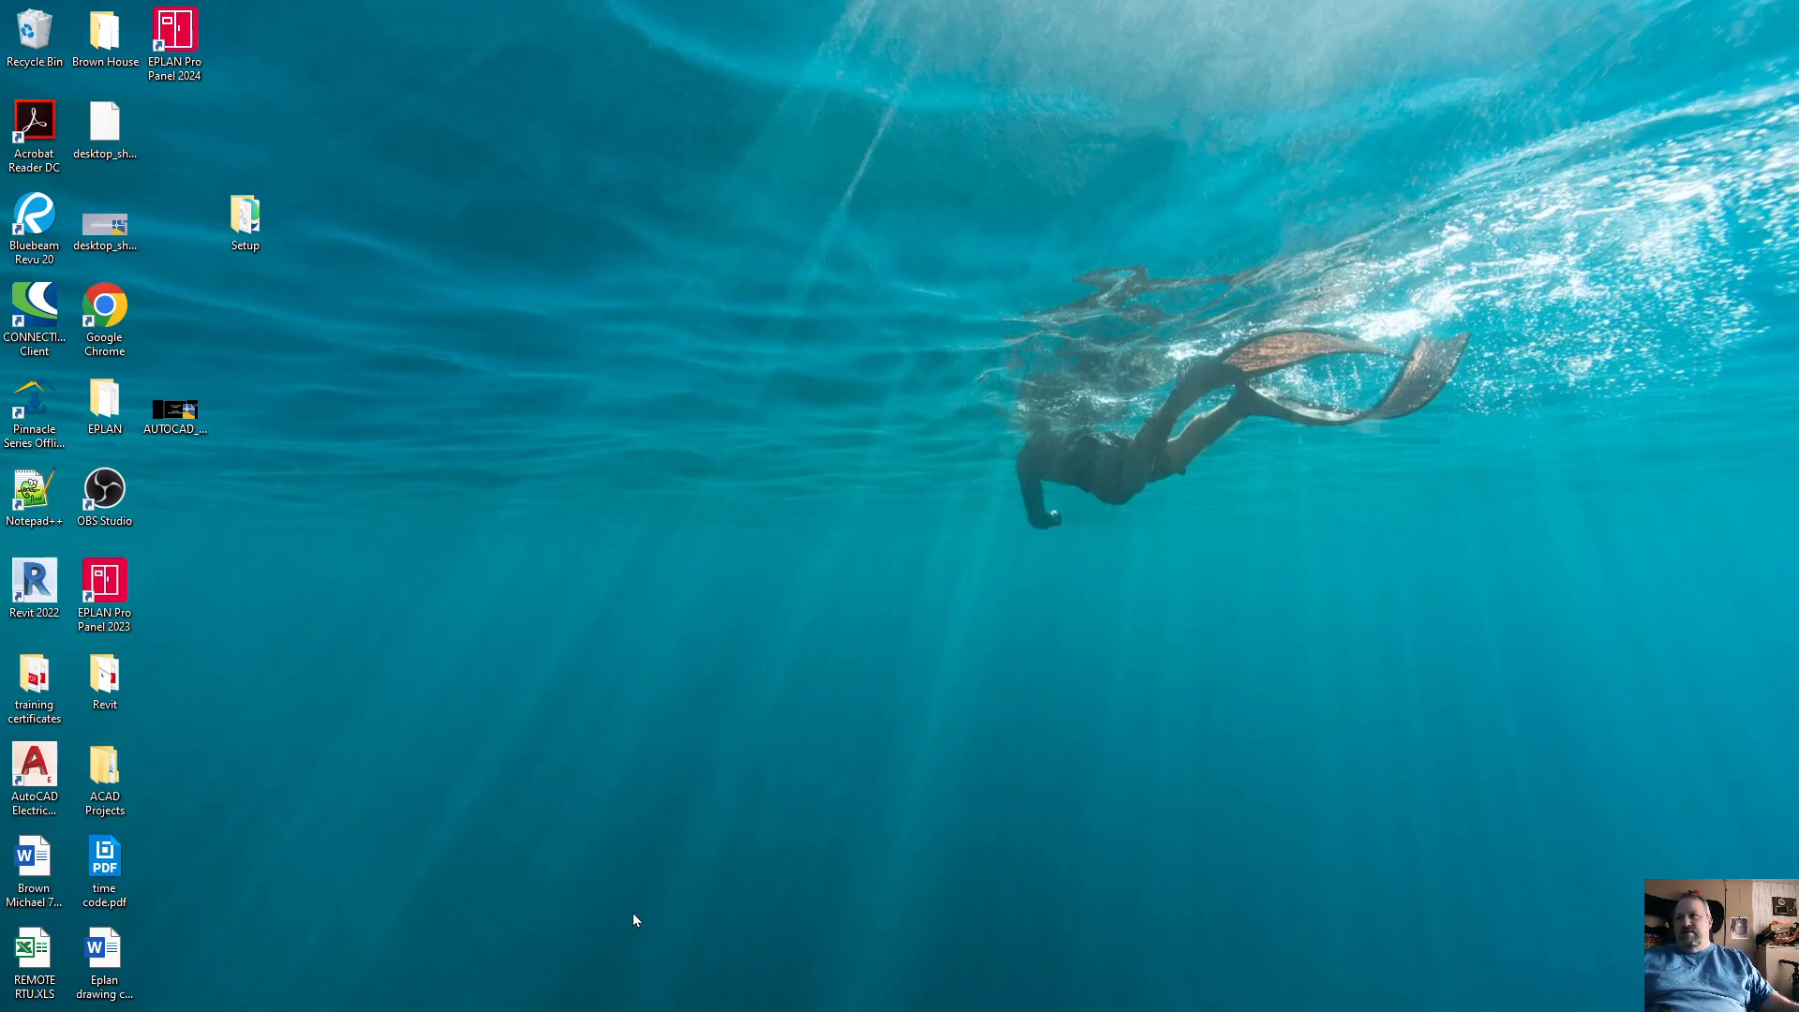
Step: Switch to Excel by launching it with a blank workbook
key("super")
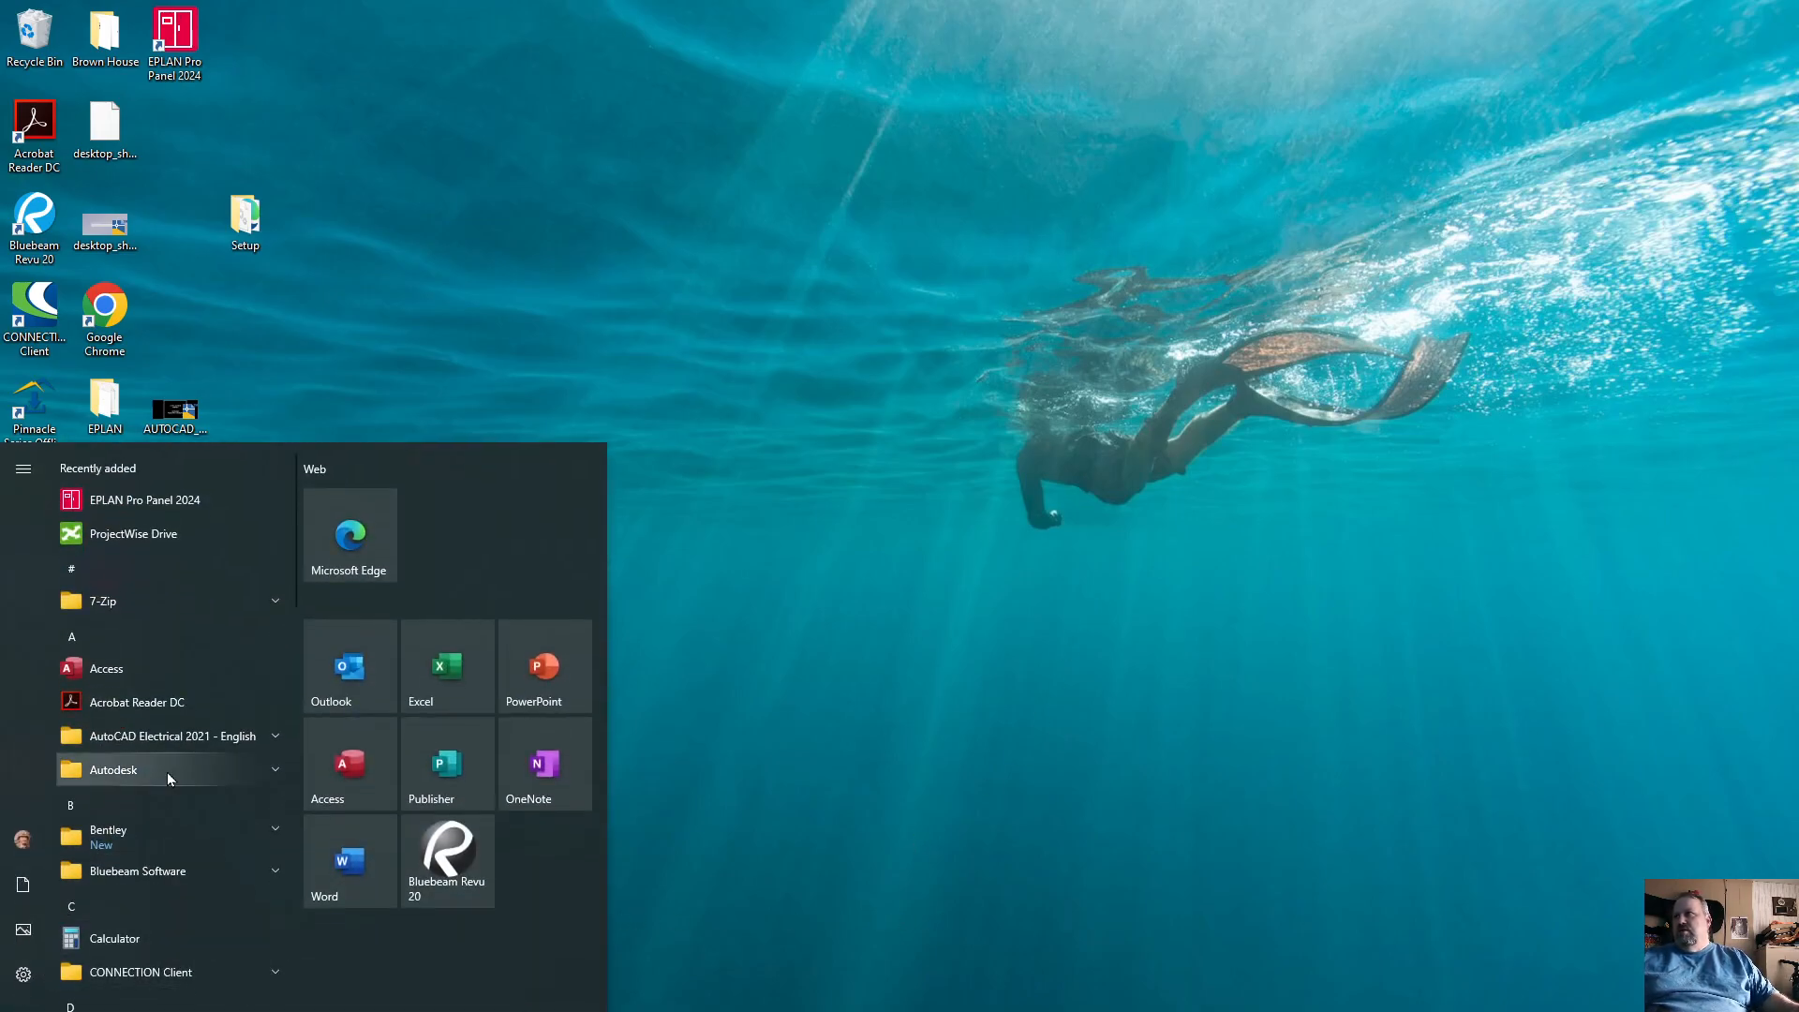
scroll(271, 956, "down", 4)
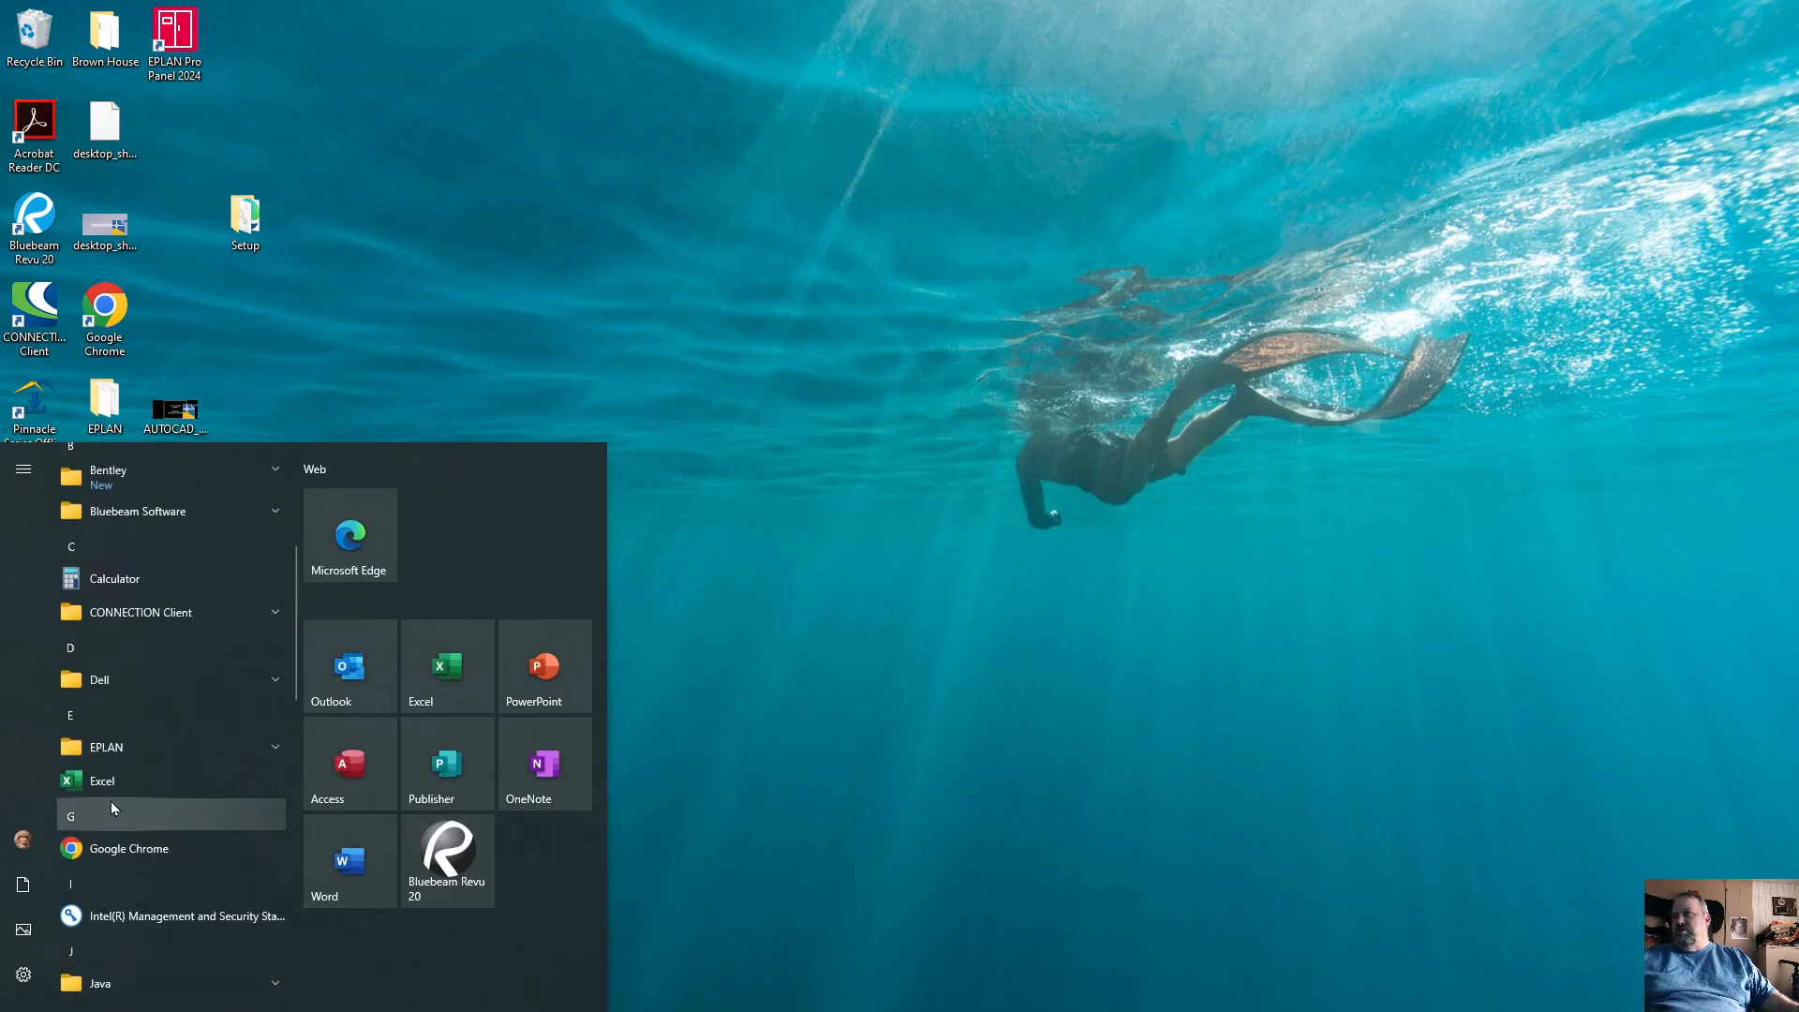
left_click(890, 942)
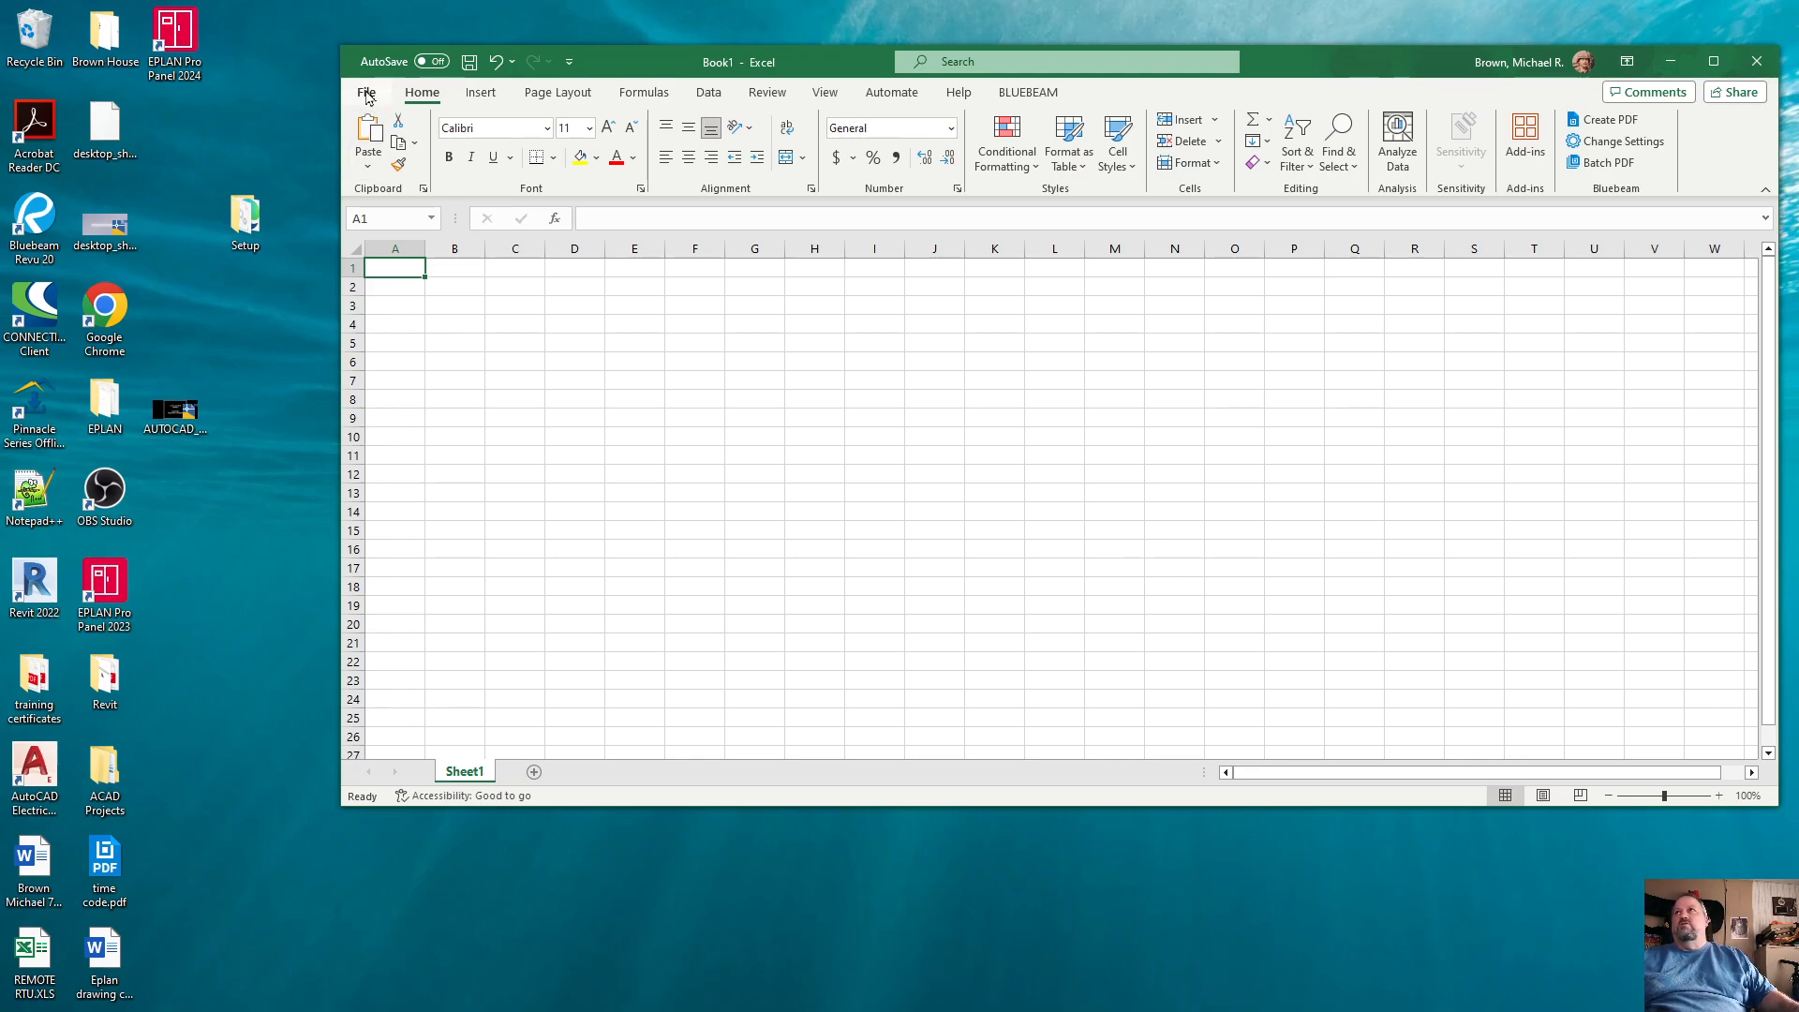
Step: Open the rail catalog workbook wddinrl.xls from the C: drive's ACAD\Catalogs folder
left_click(366, 92)
left_click(397, 217)
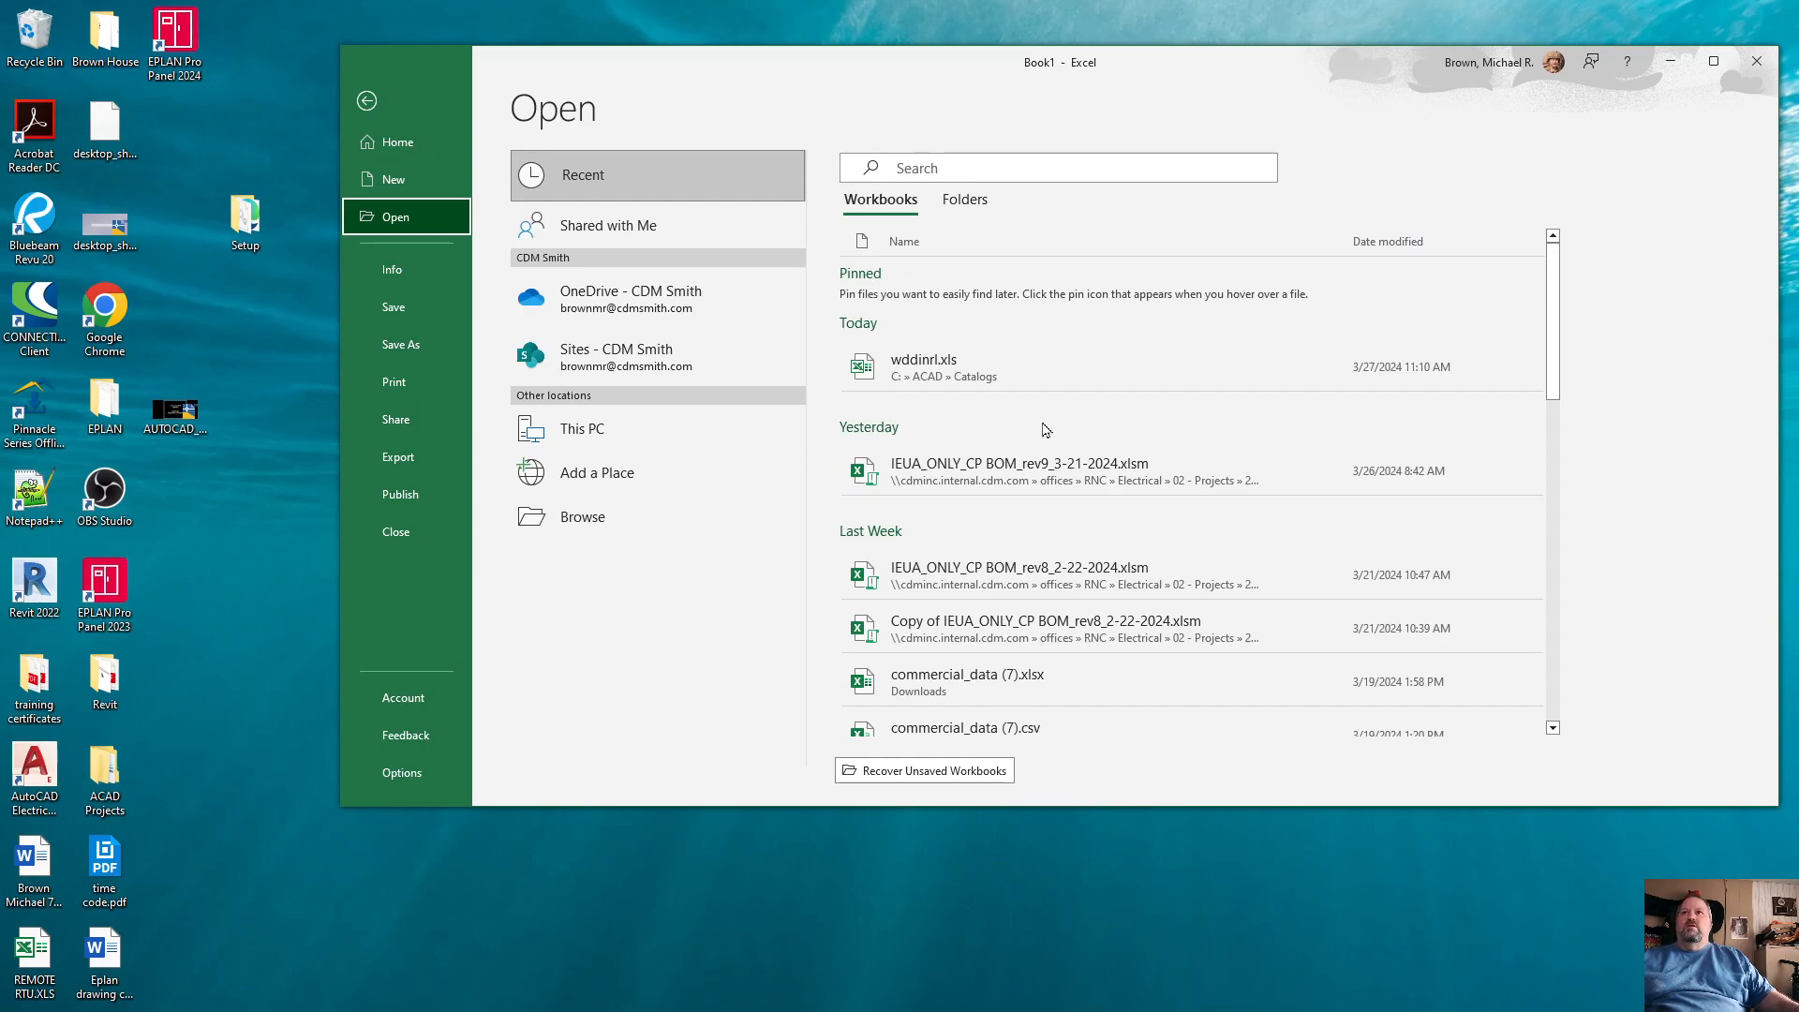
left_click(573, 516)
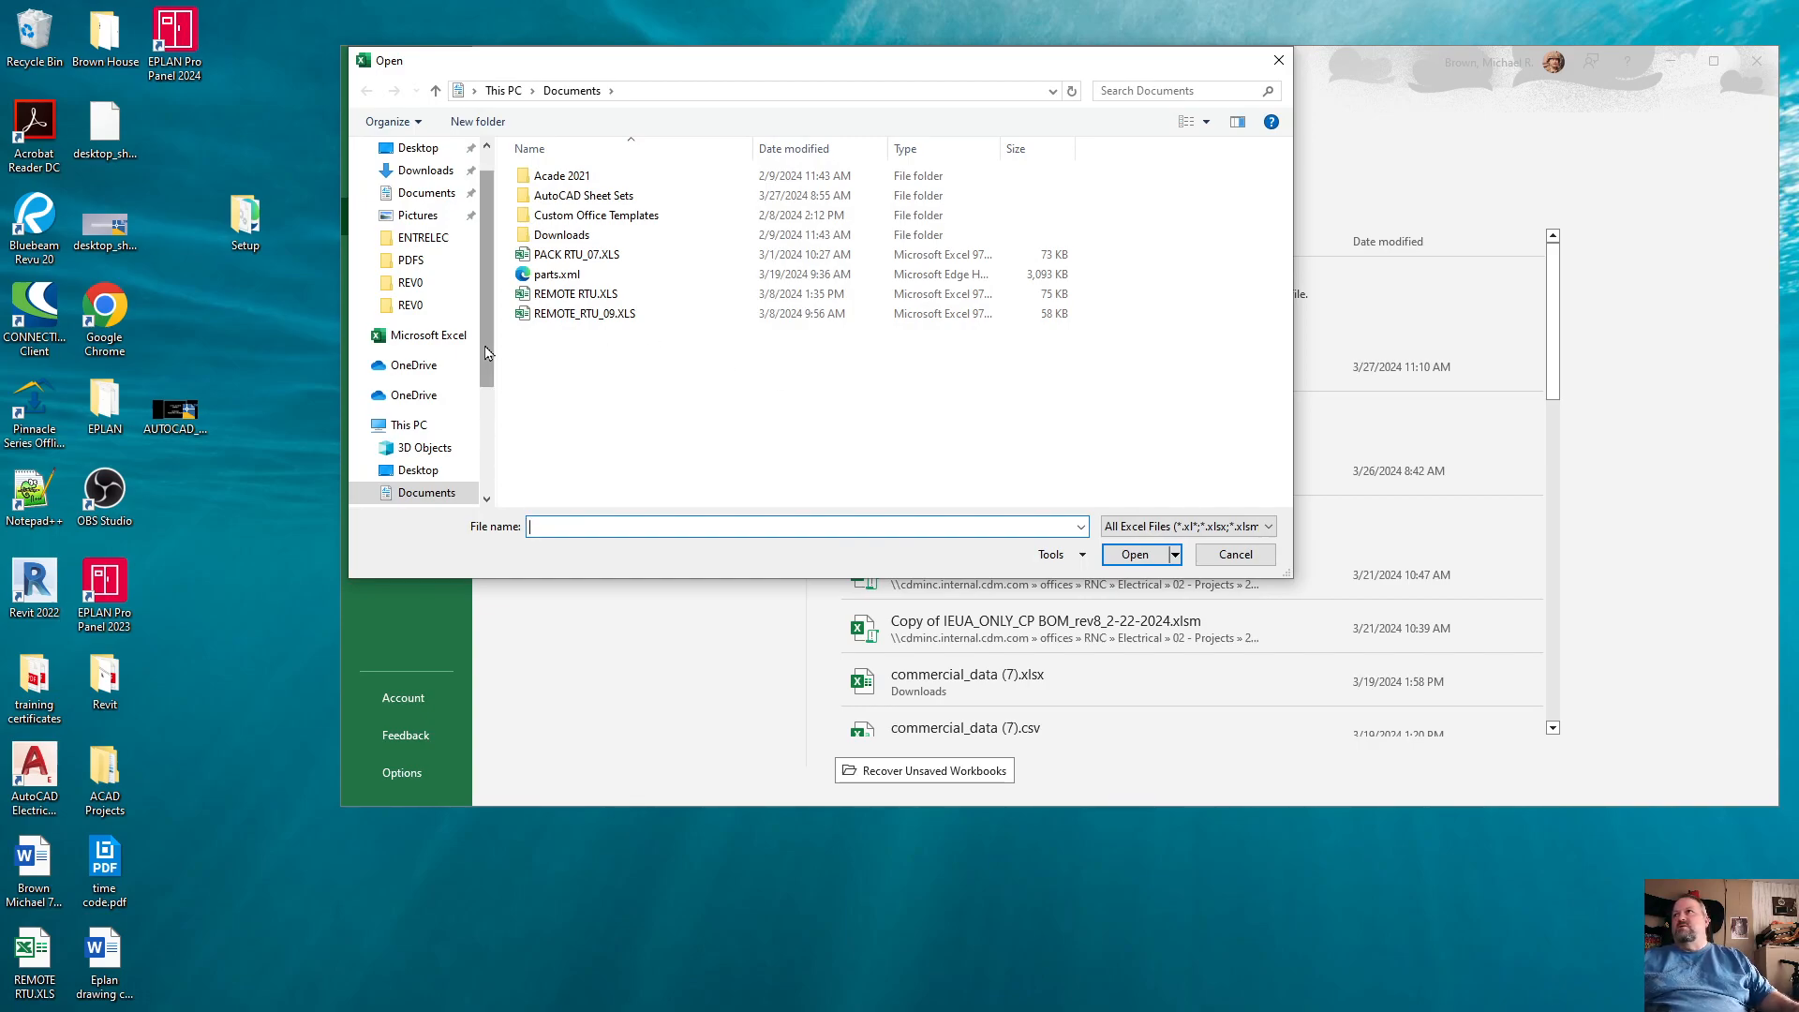
scroll(488, 348, "down", 3)
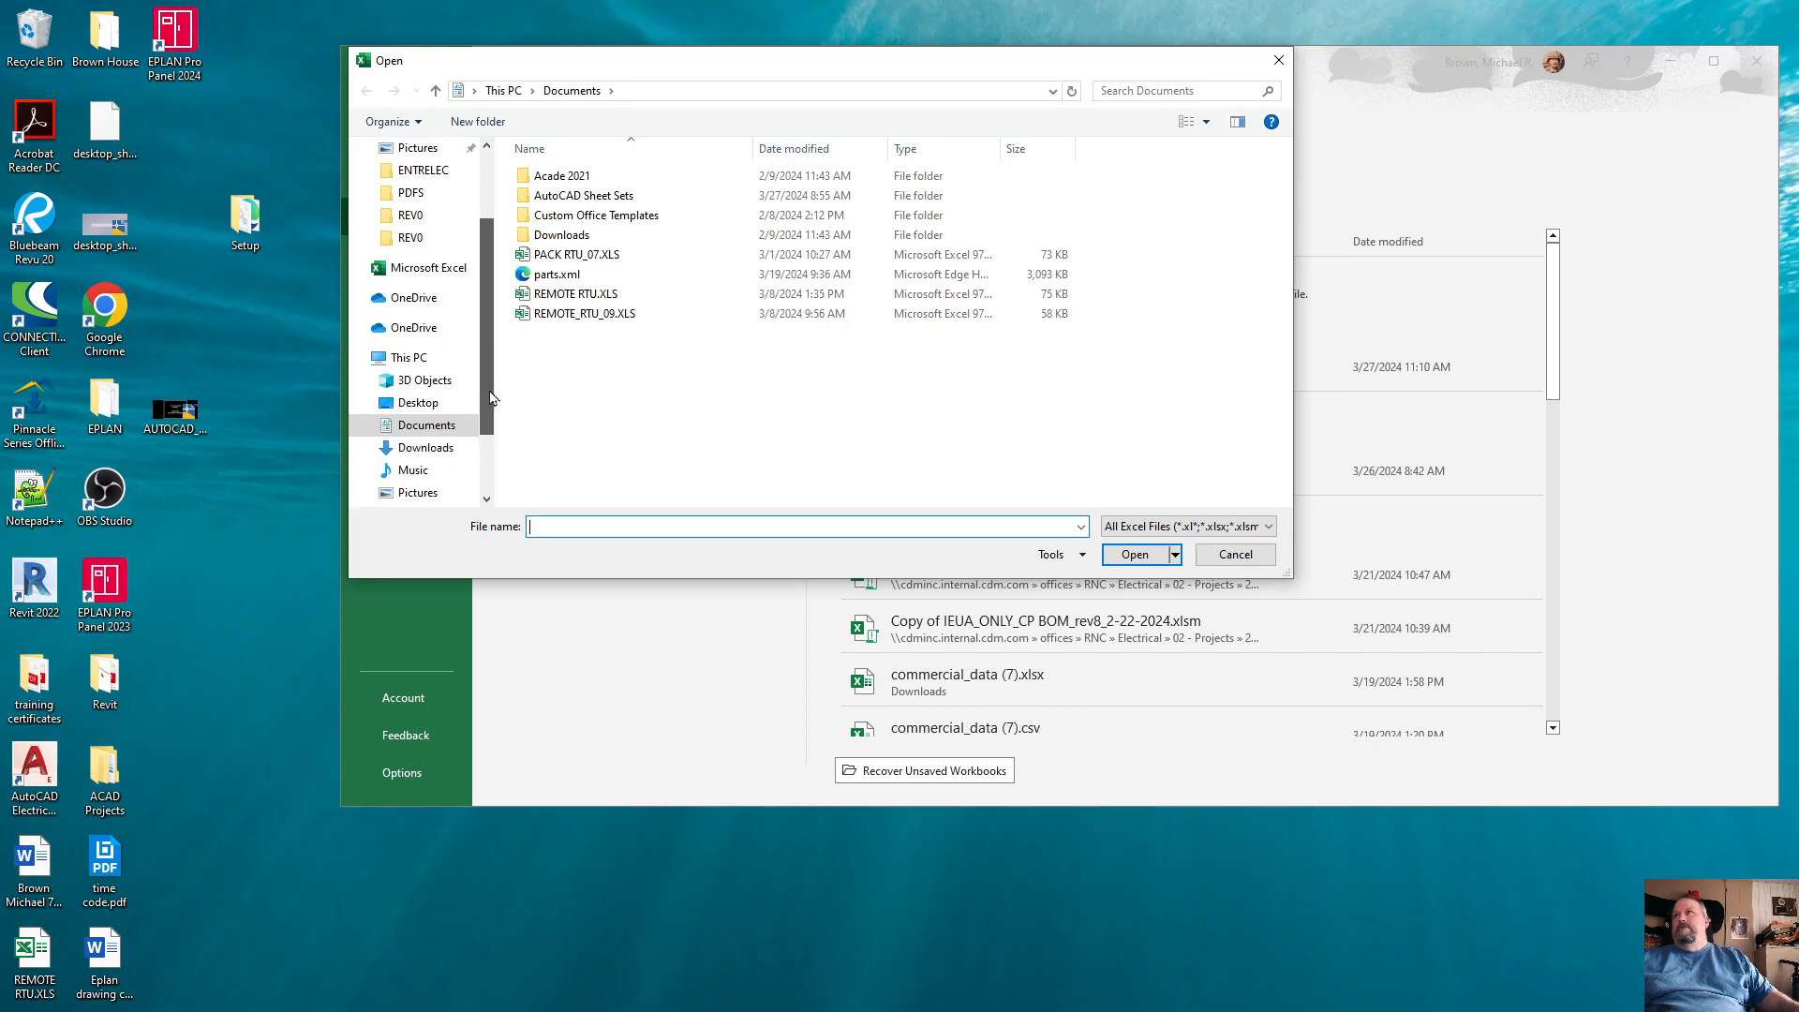
left_click(429, 444)
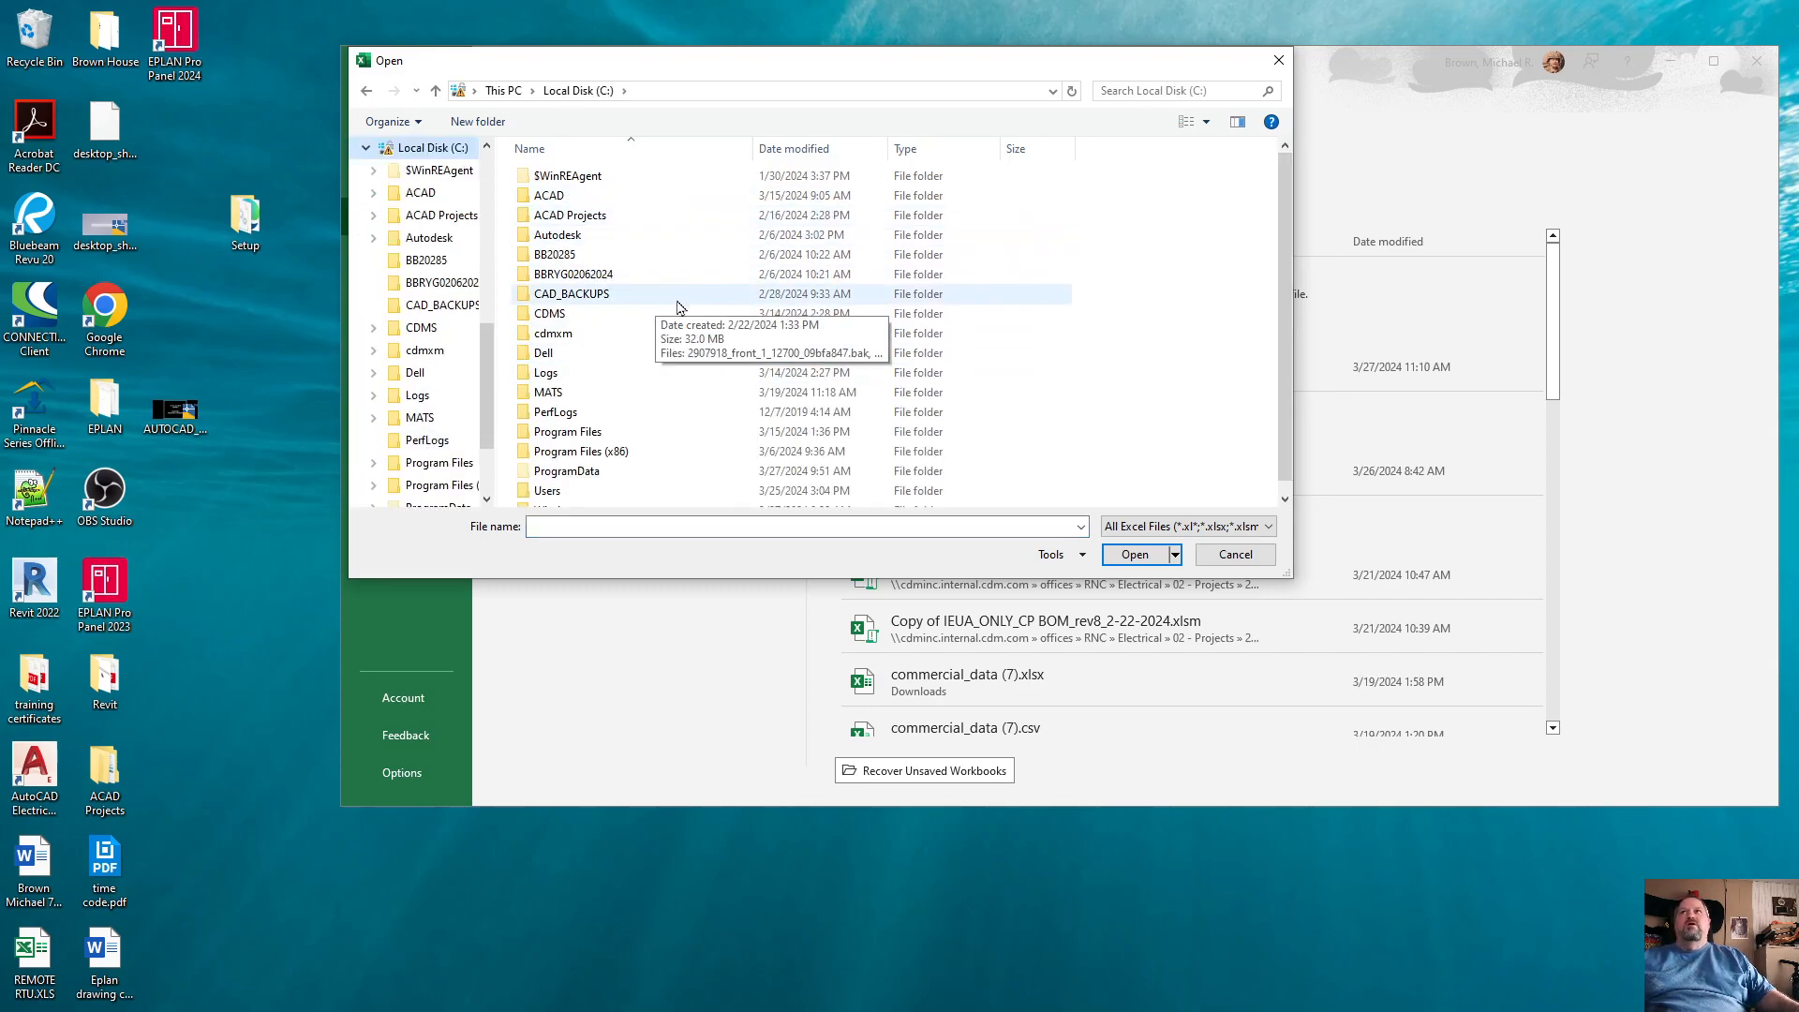
double_click(551, 197)
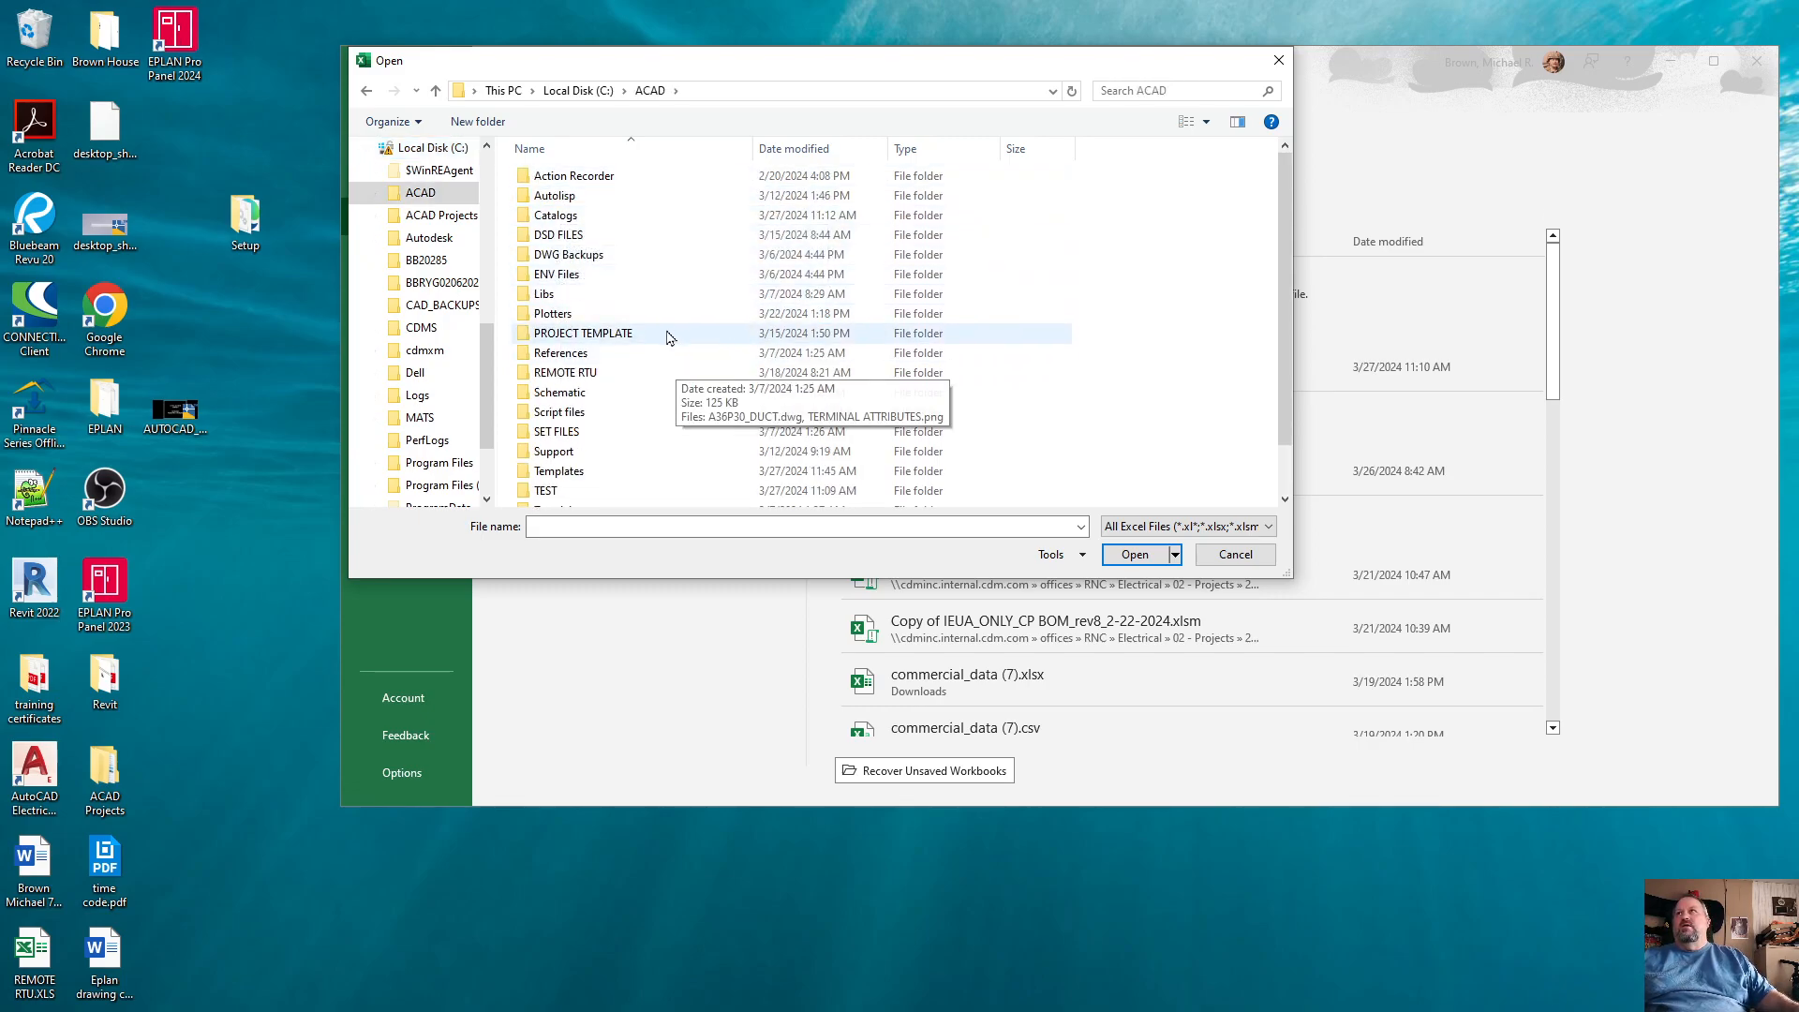
double_click(564, 215)
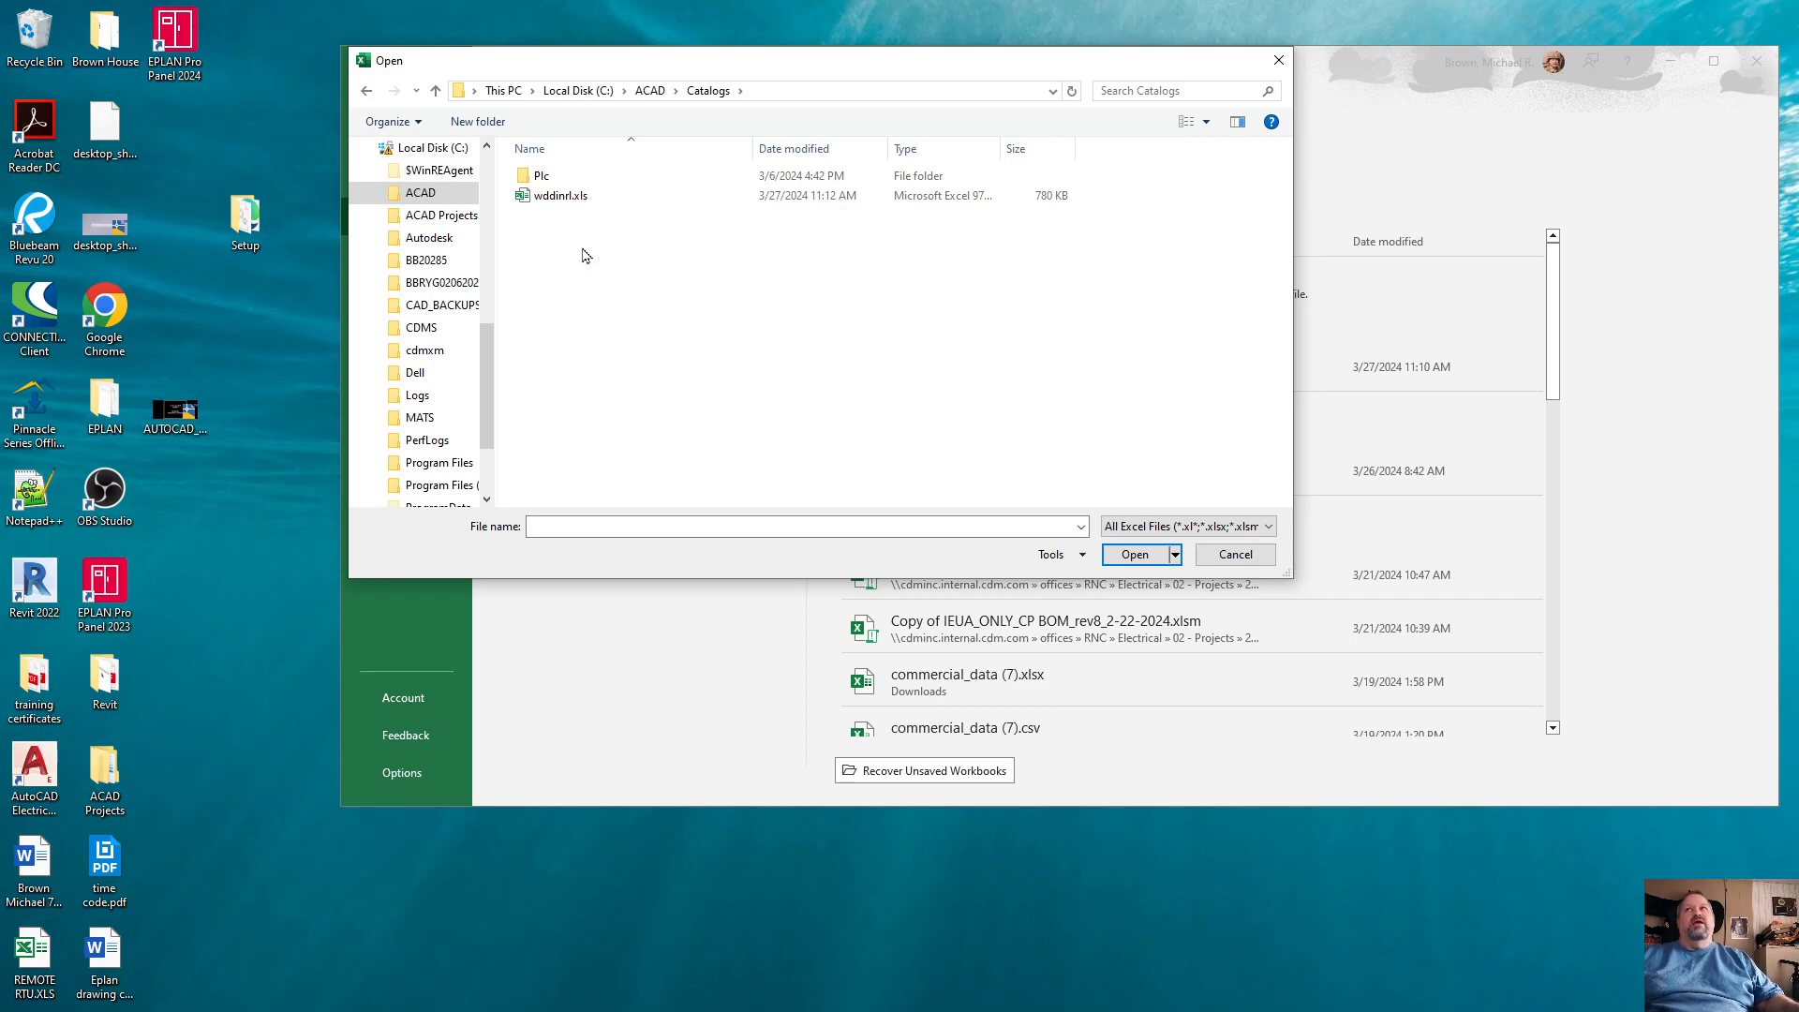
double_click(566, 198)
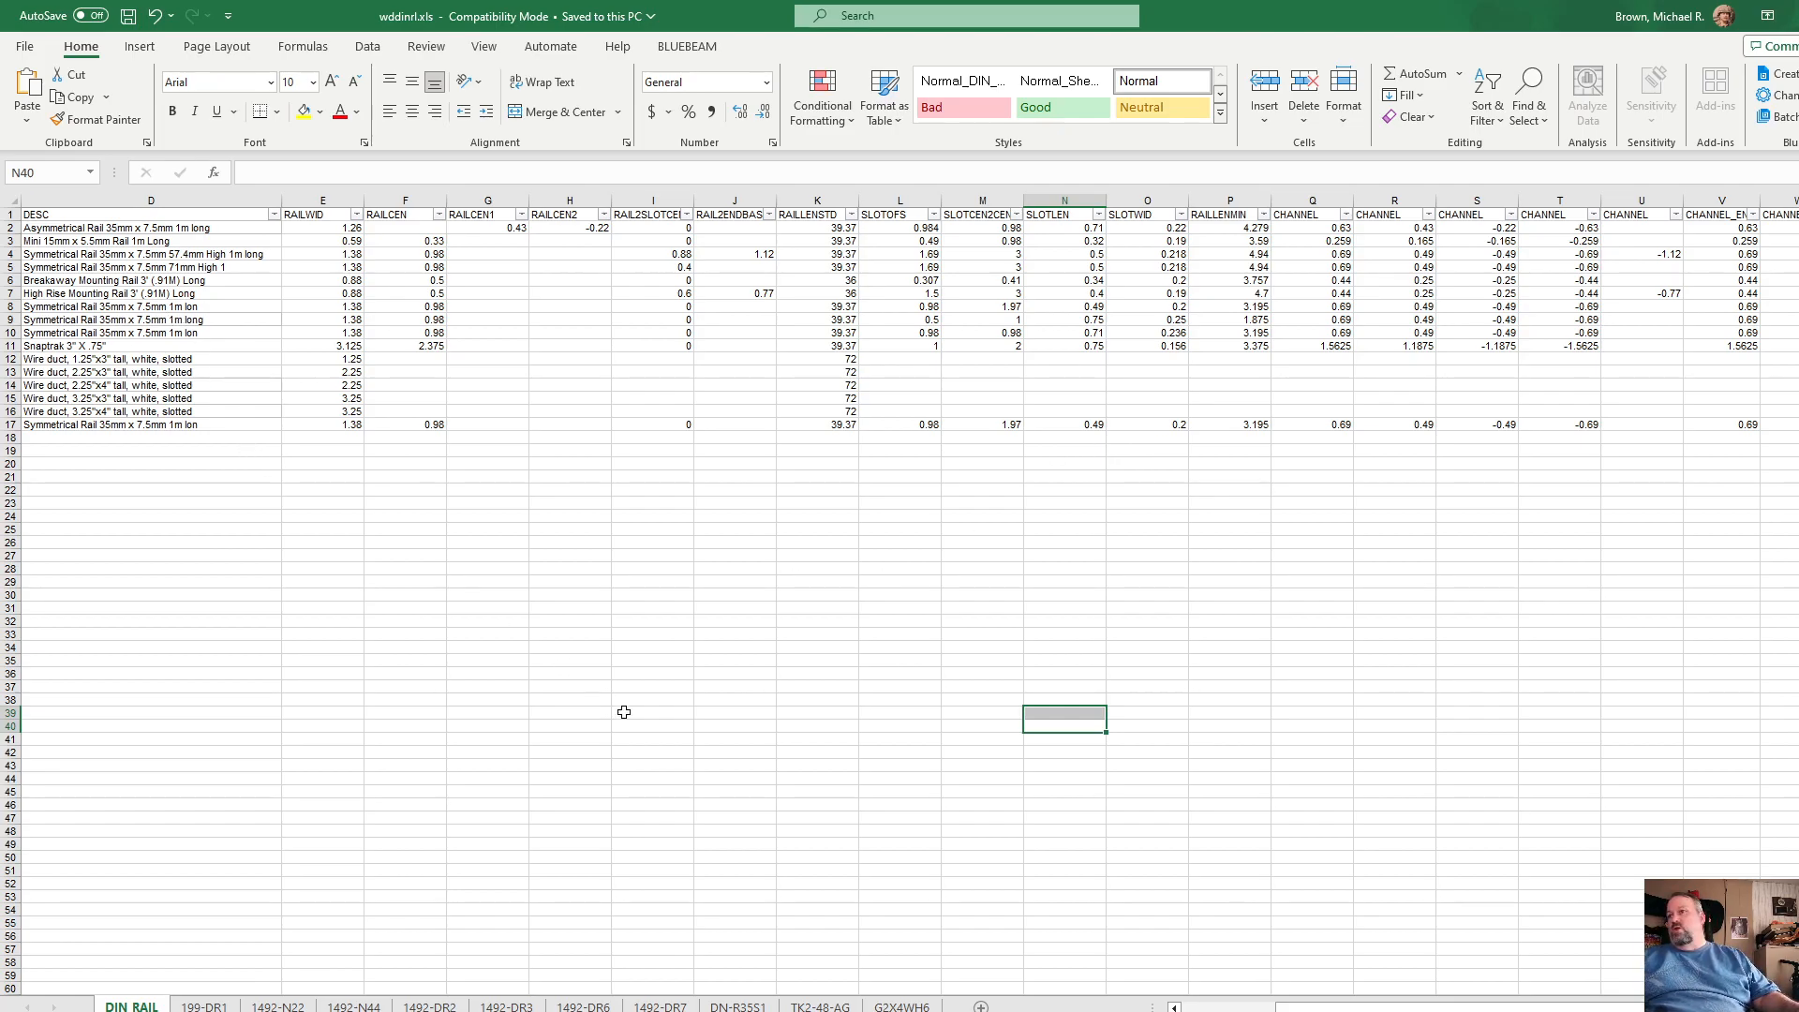
Step: Inspect the catalog numbers on the DIN RAIL sheet, including Entrelec 1SNA178529R0400 and Panduit G3X4WH6
left_click_drag(1312, 1008, 1190, 1008)
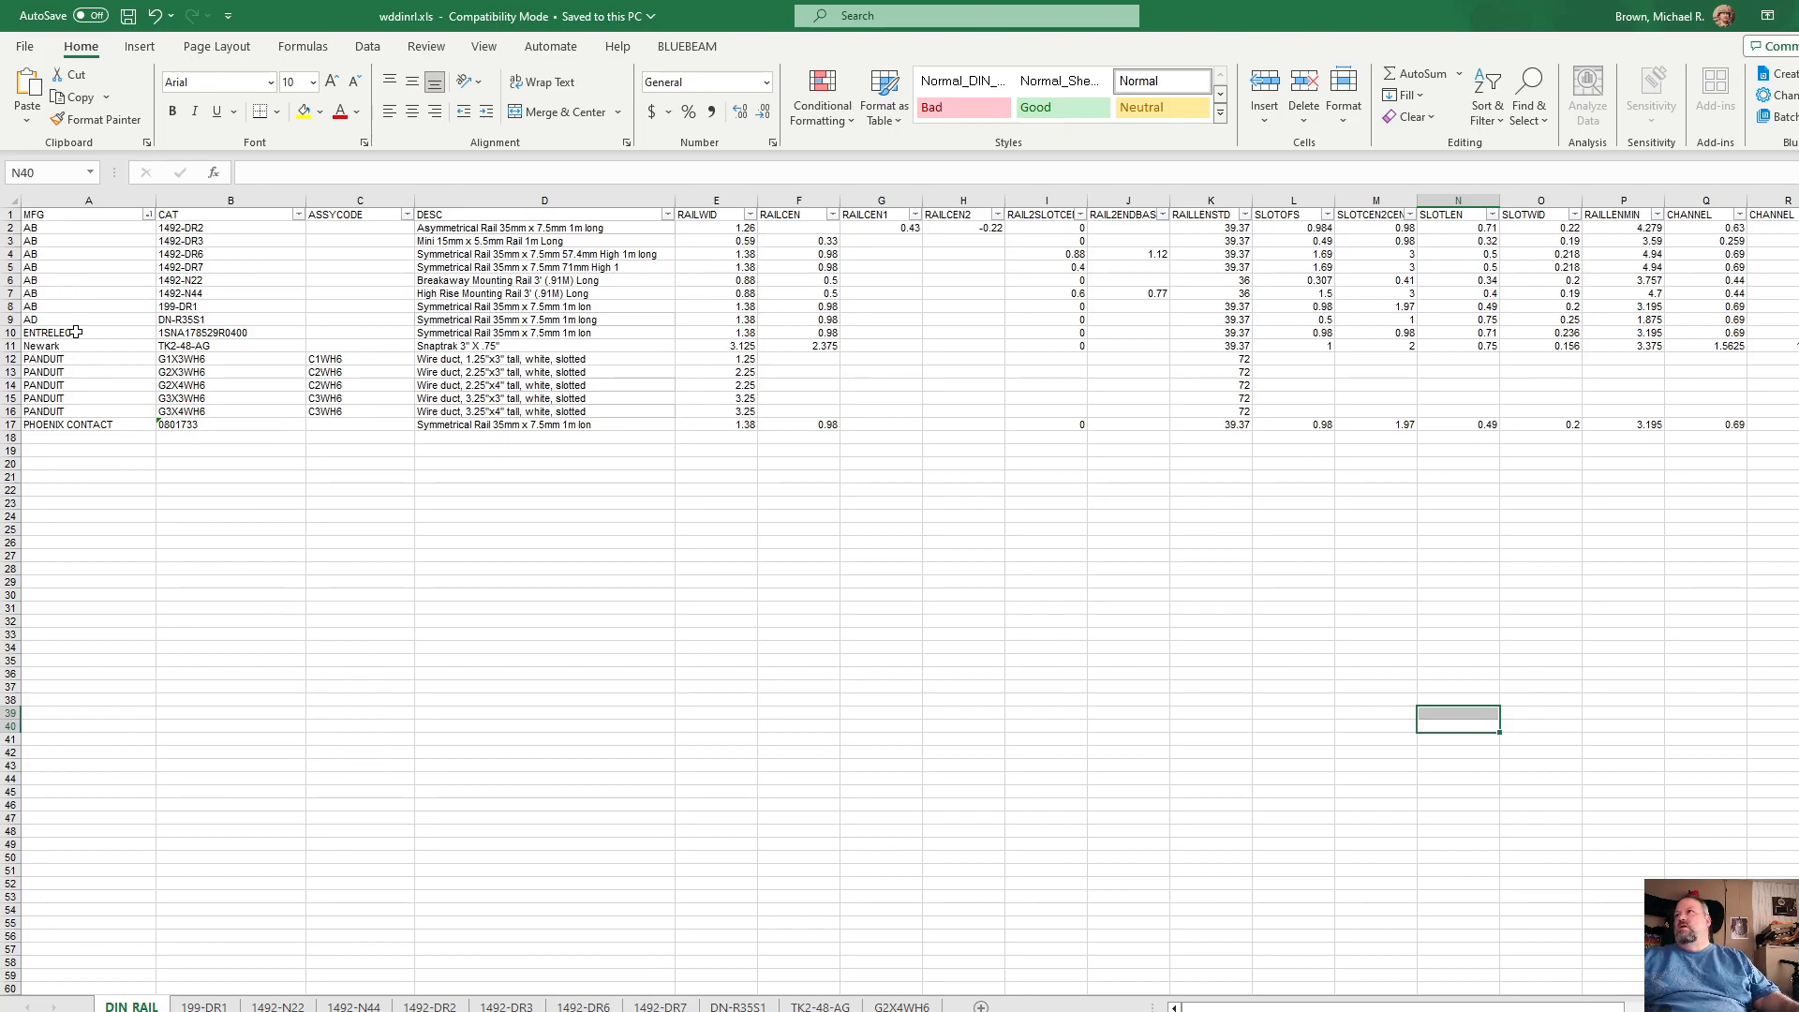
left_click(259, 332)
left_click(252, 414)
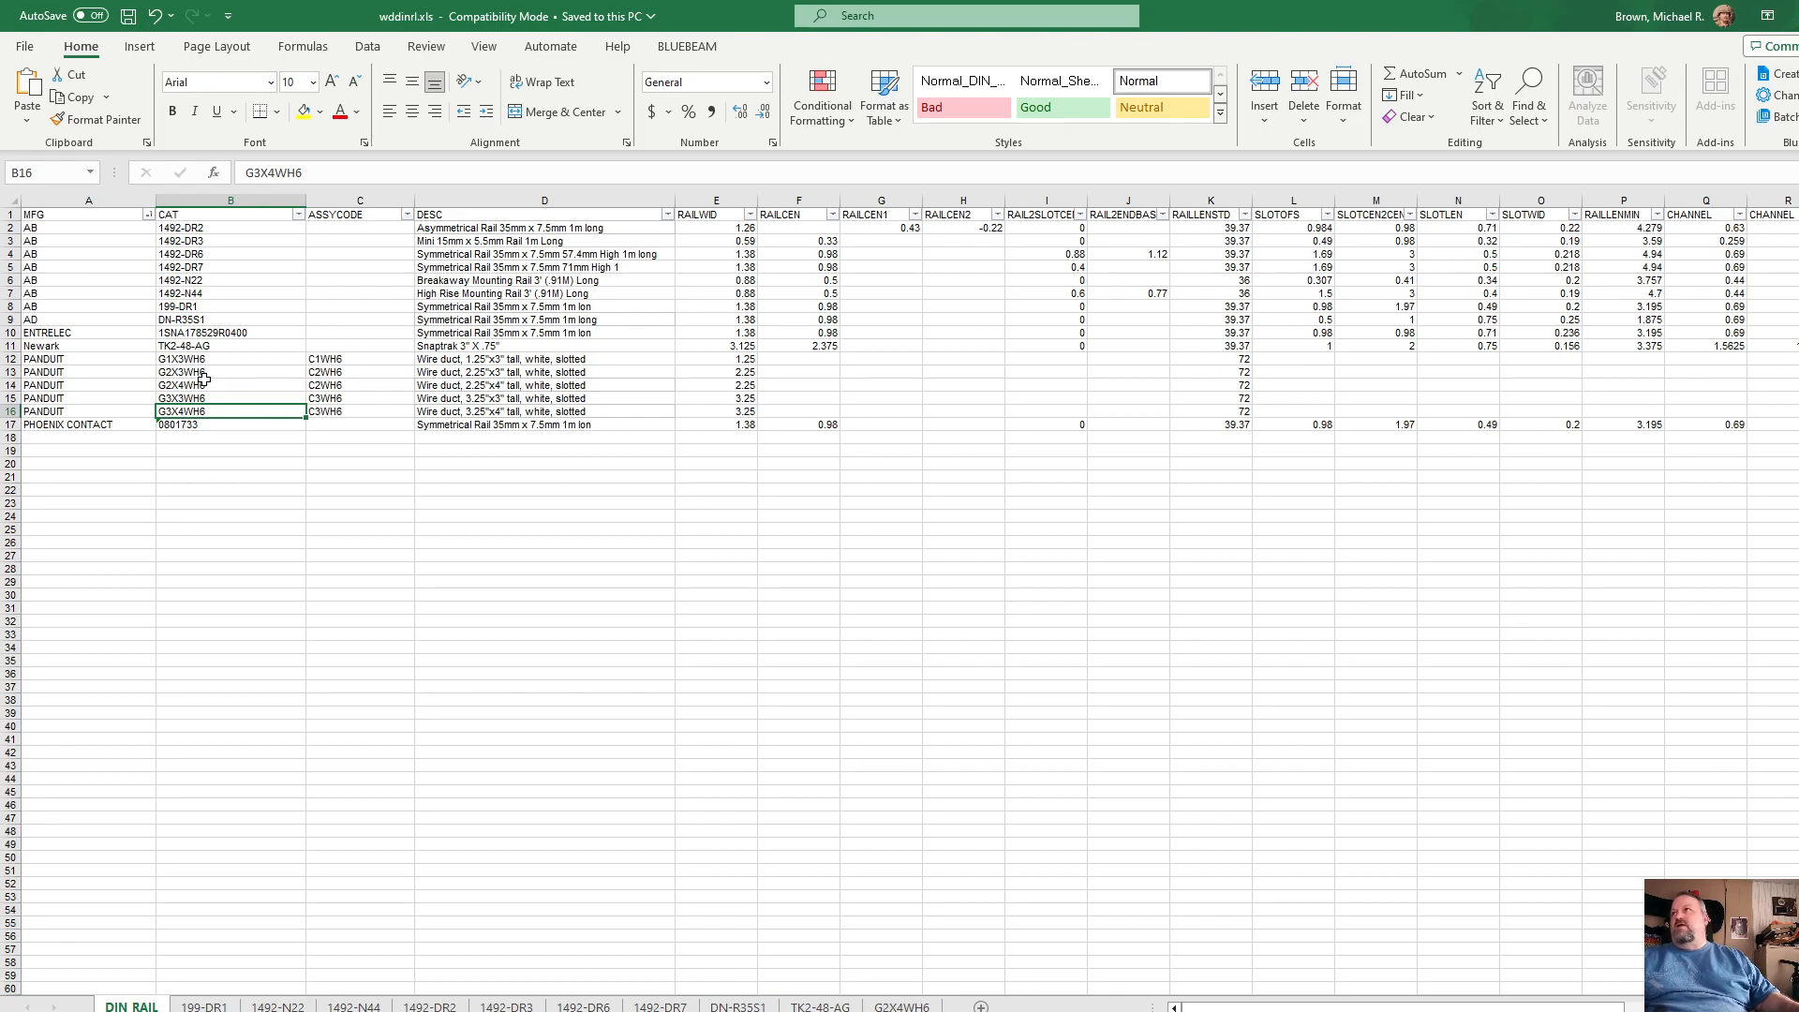
Step: Copy the PANDUIT G1X3WH6 wire duct row into empty row 18 of the DIN RAIL sheet
left_click(11, 358)
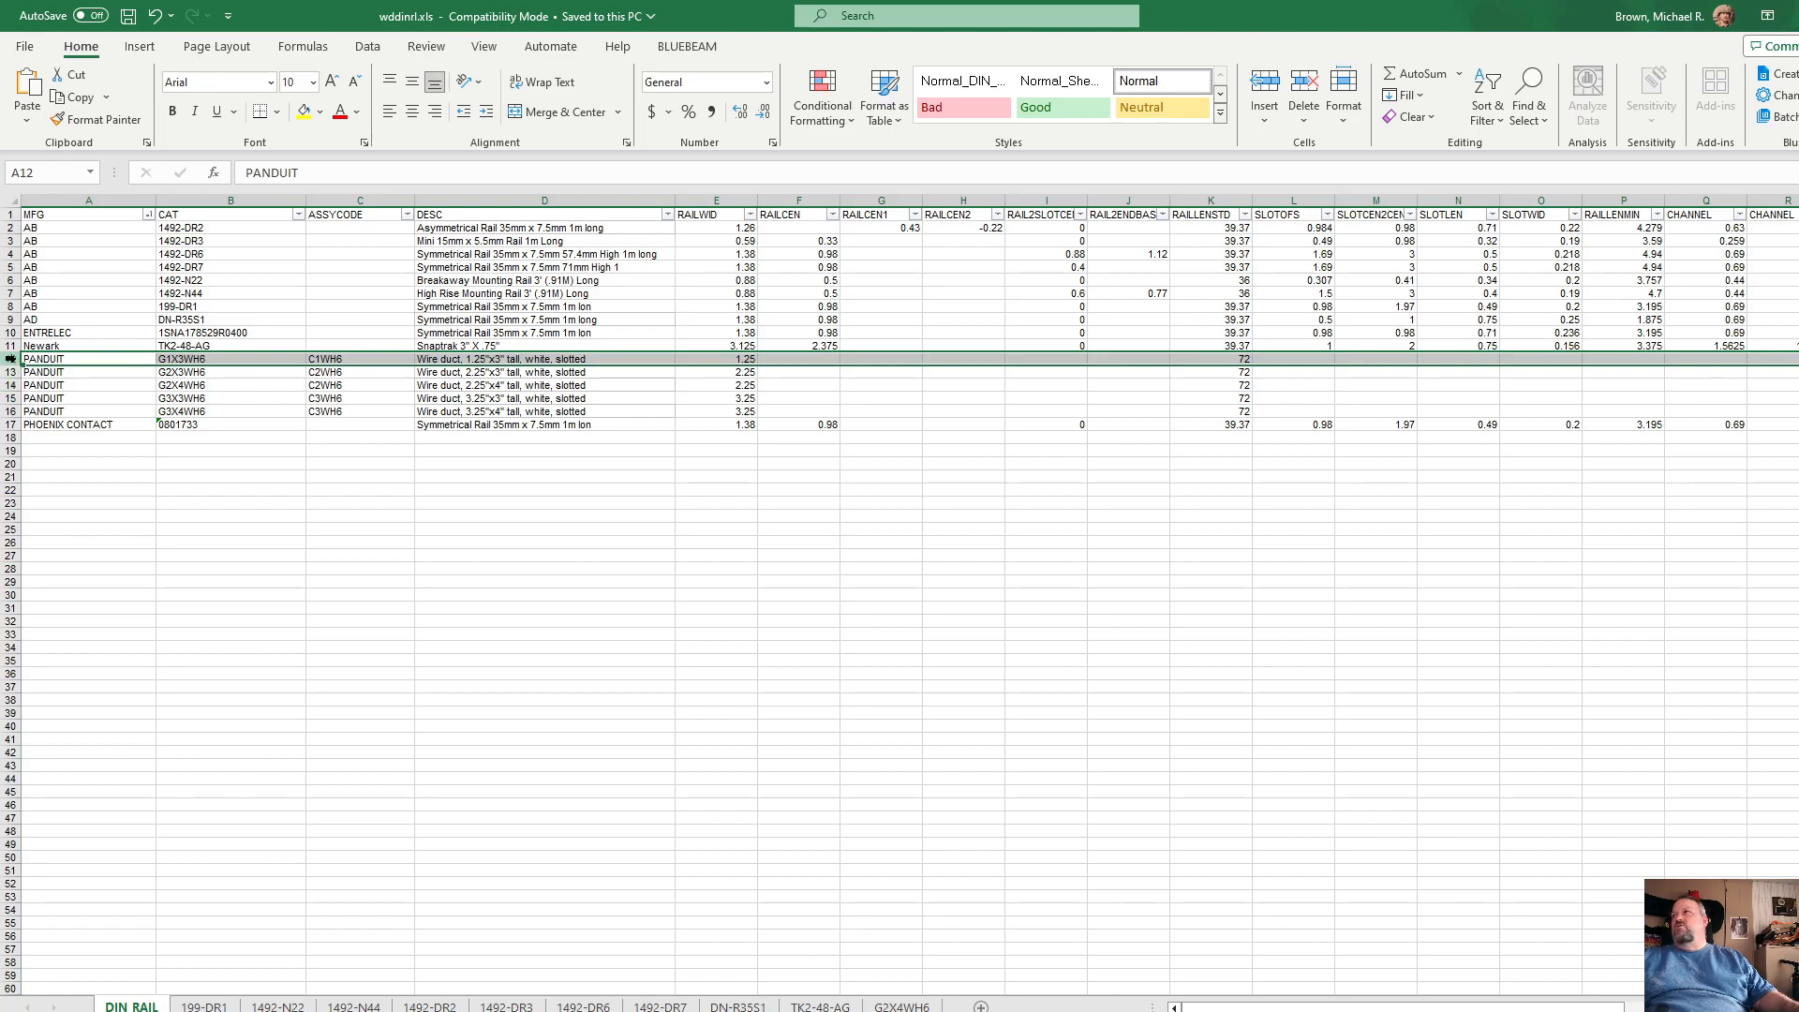
right_click(11, 359)
left_click(37, 437)
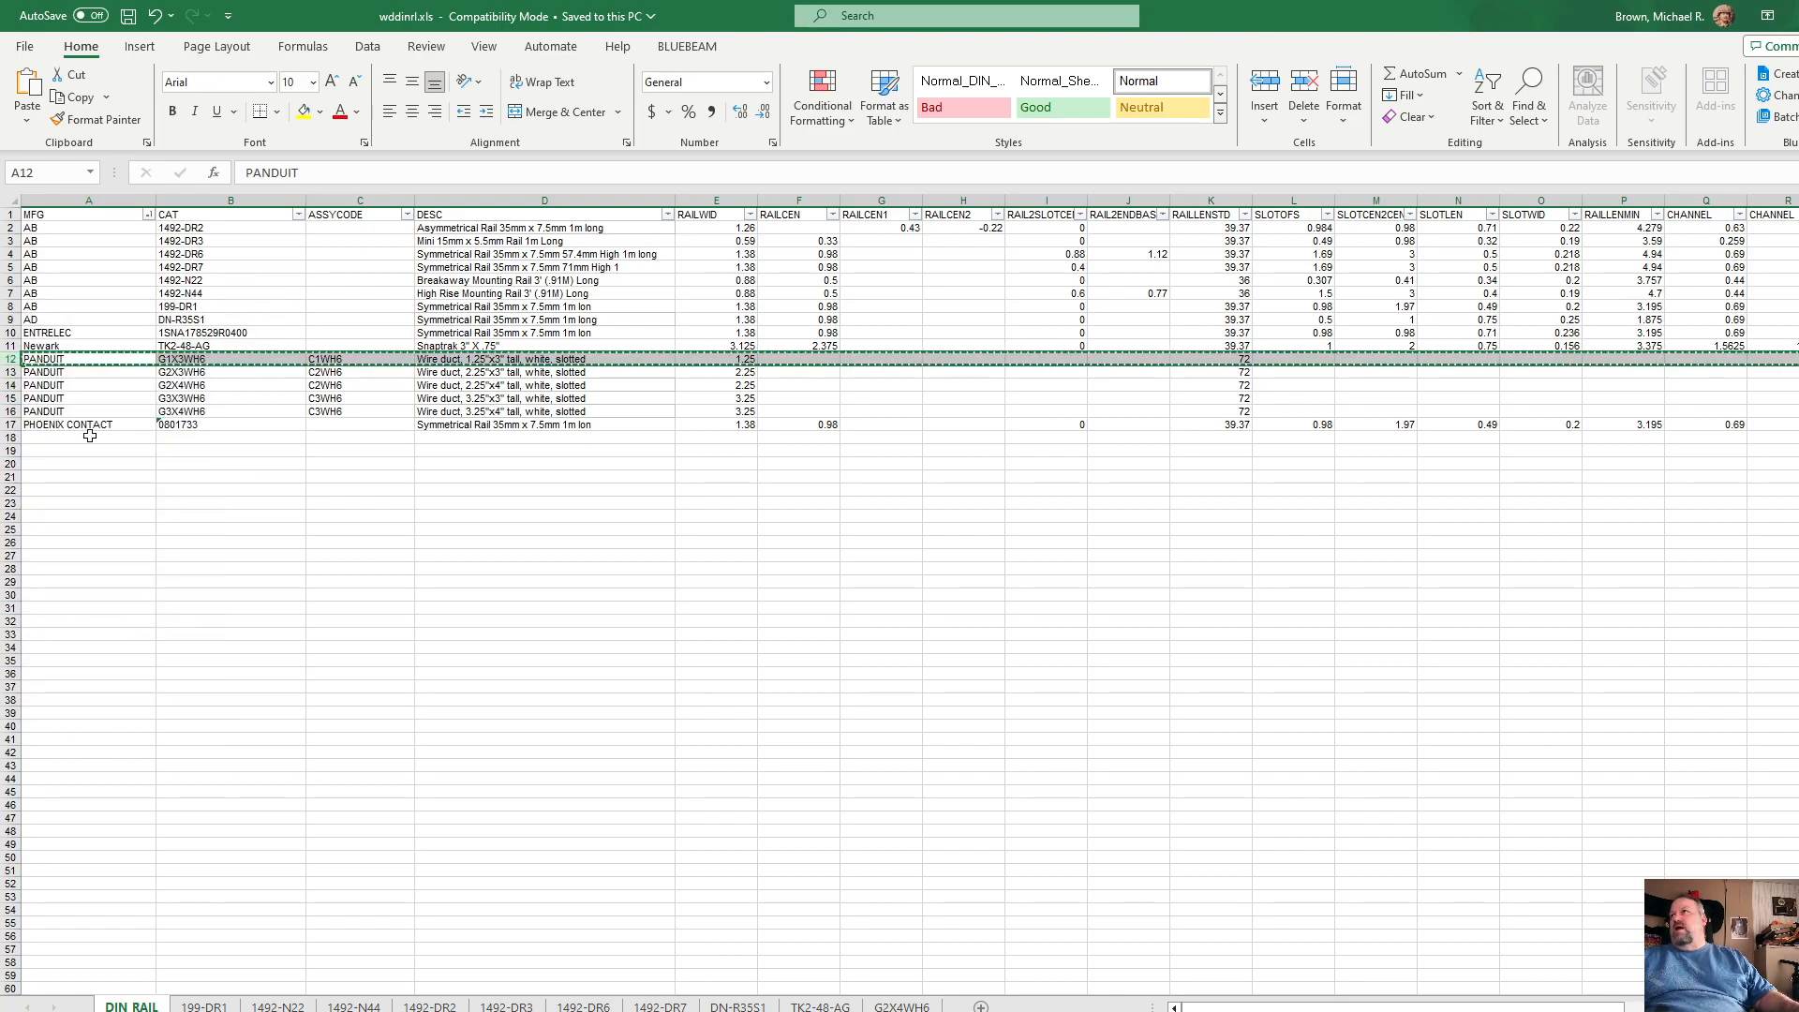
left_click(33, 439)
right_click(34, 438)
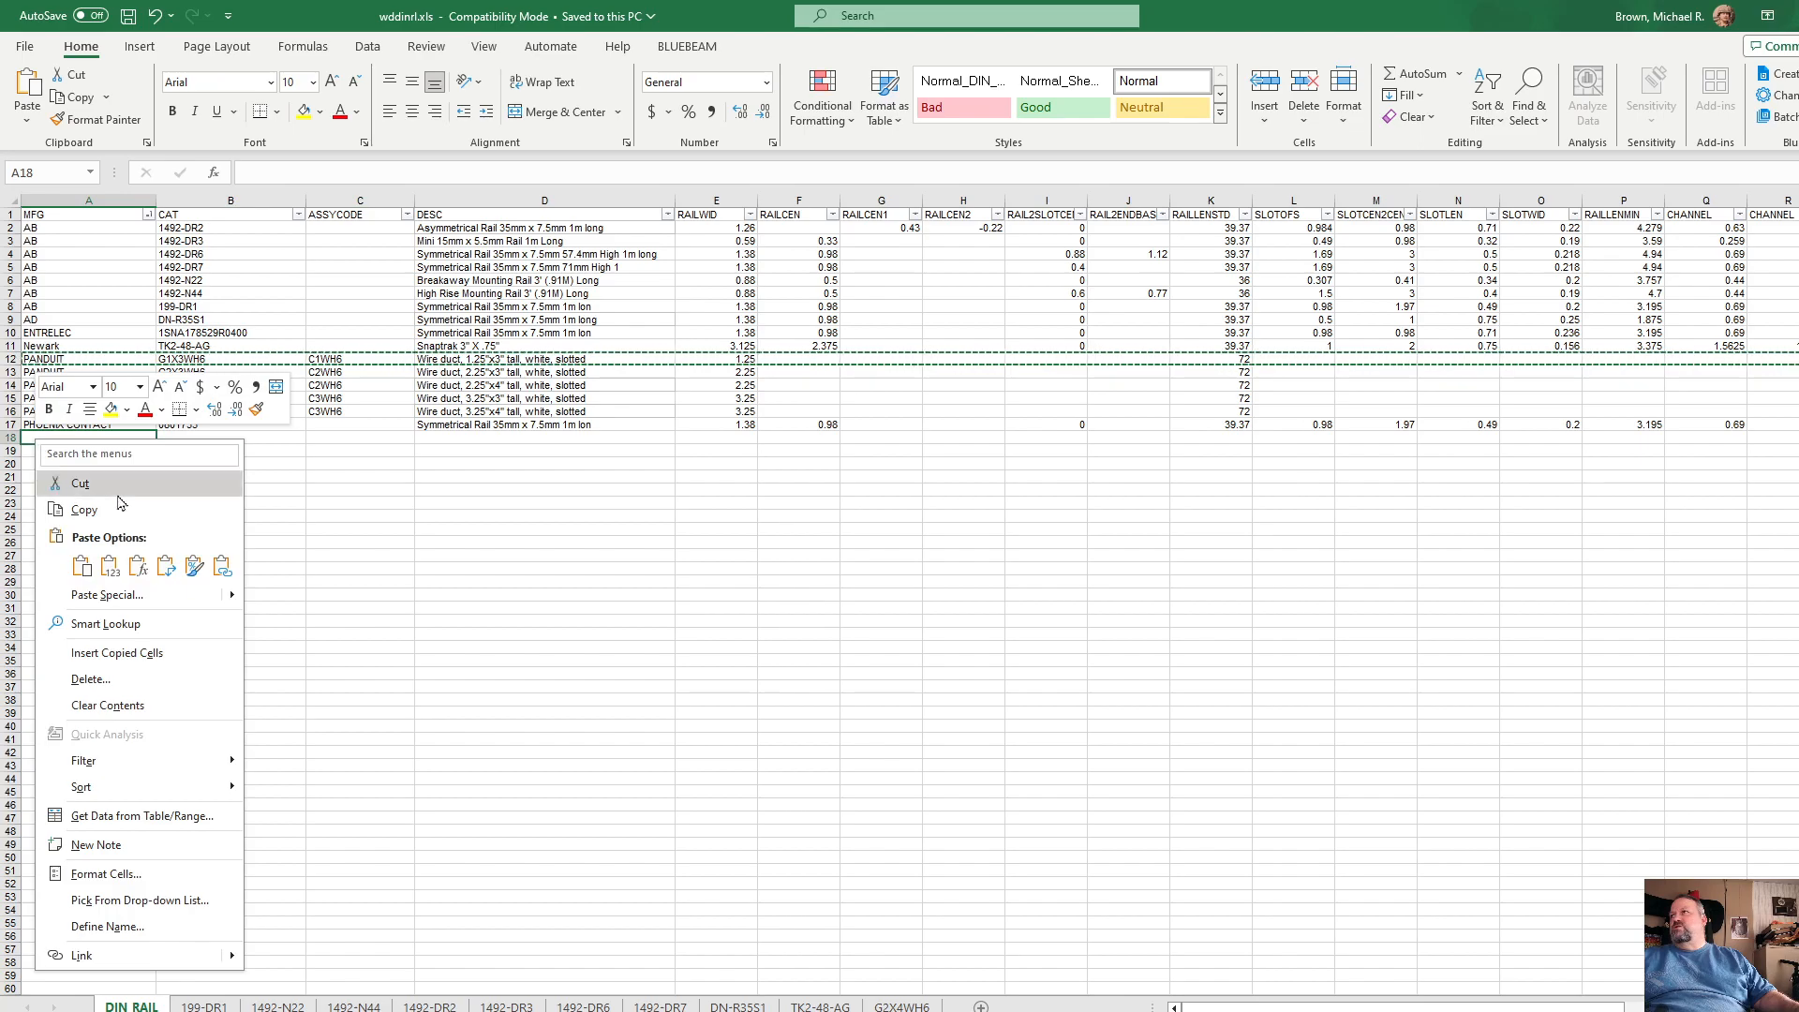
left_click(81, 566)
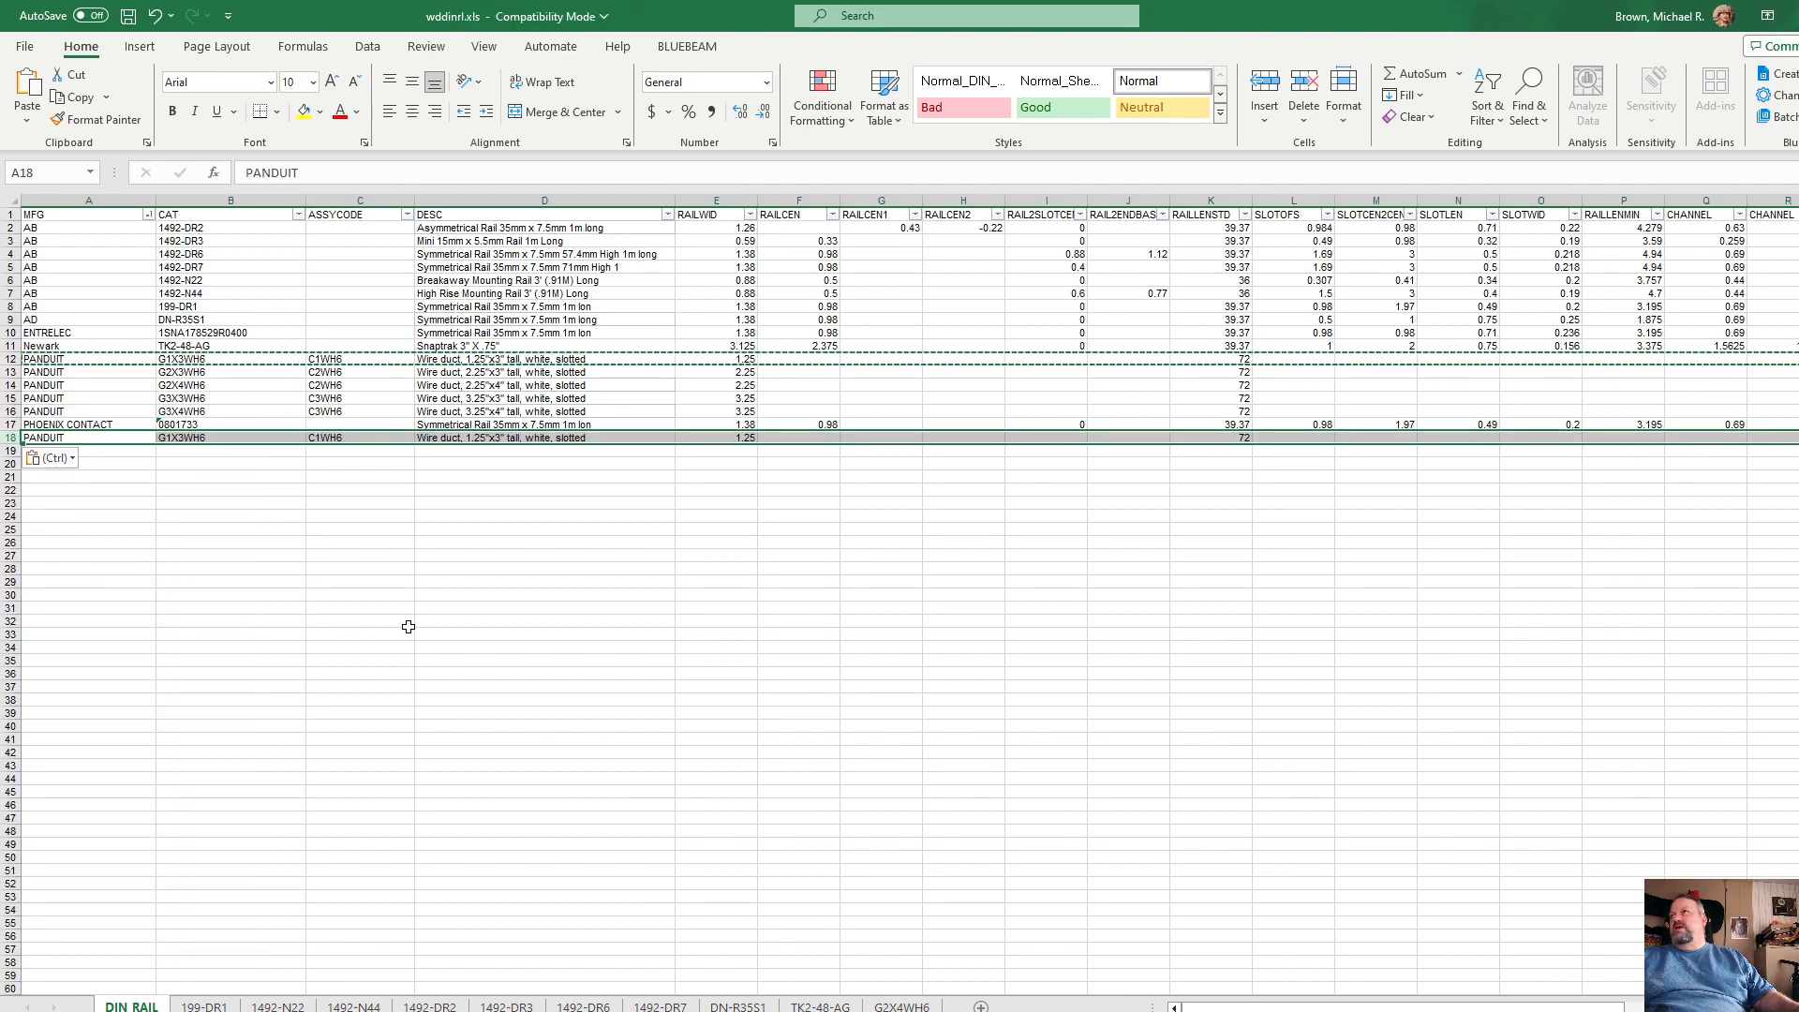
left_click(360, 582)
Step: Change the catalog number in row 18 to G1X3LG6 and its assembly code to C1LG6
left_click(211, 439)
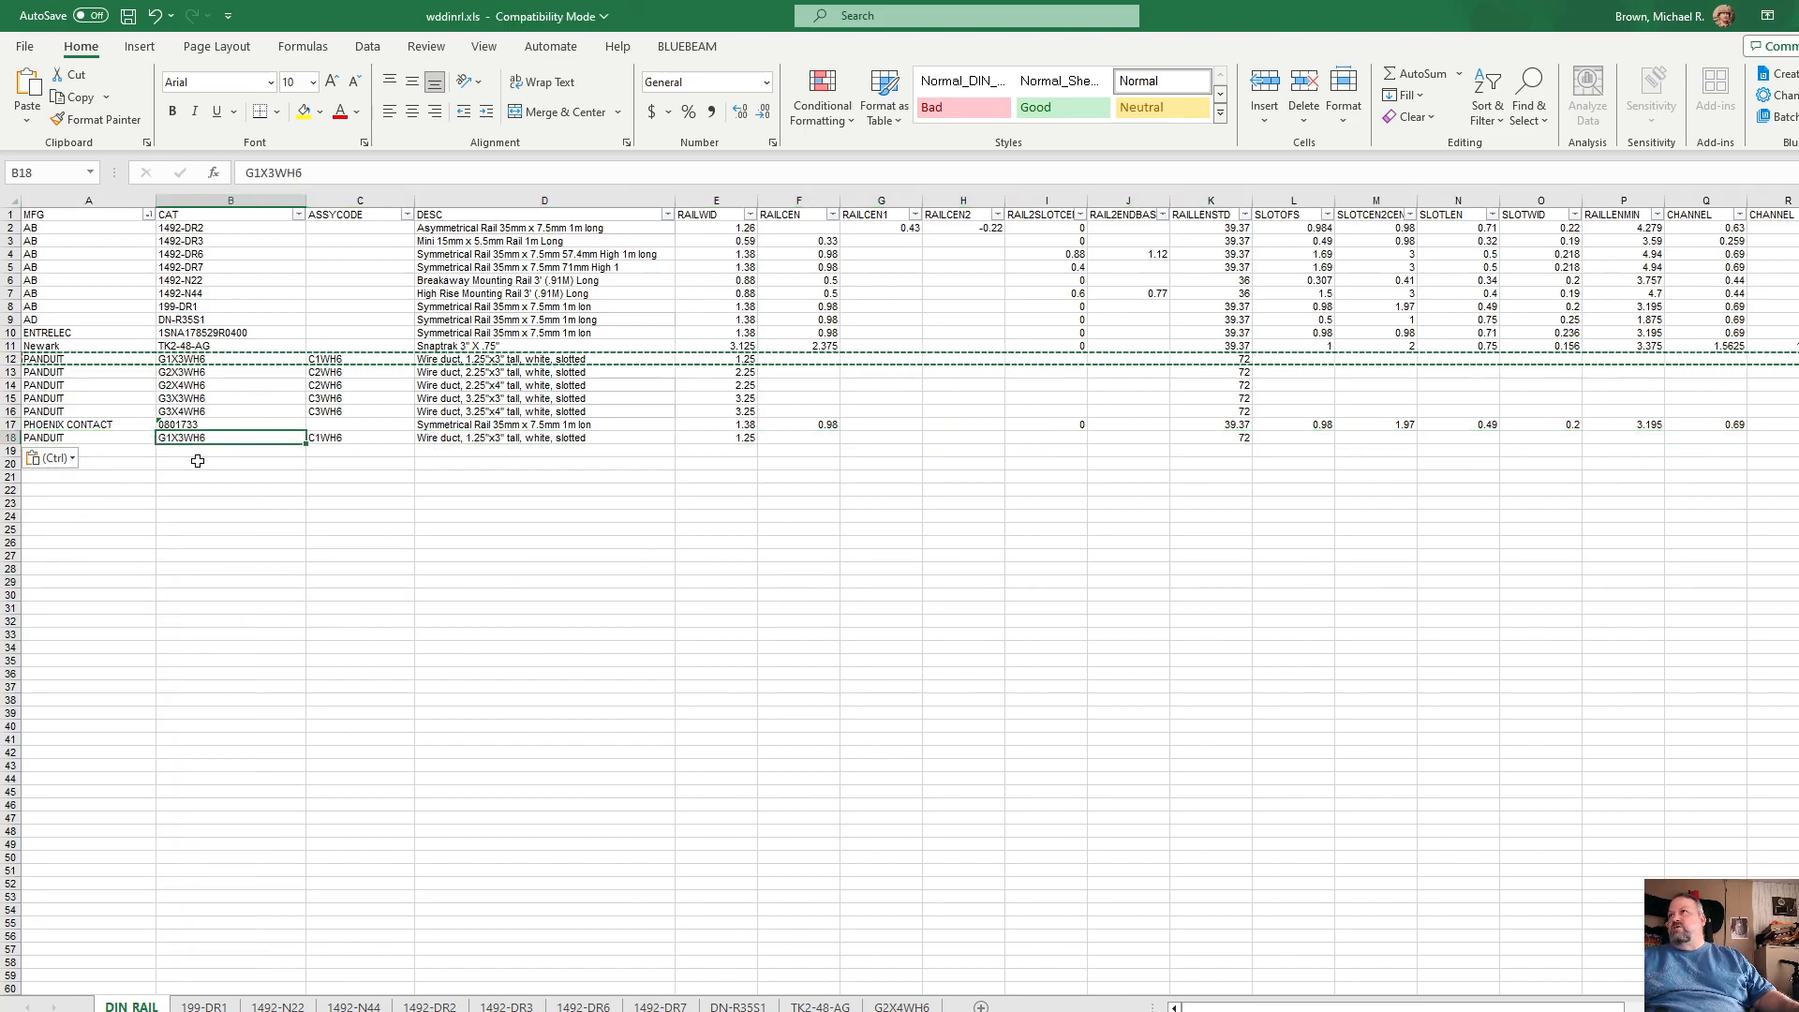
double_click(220, 447)
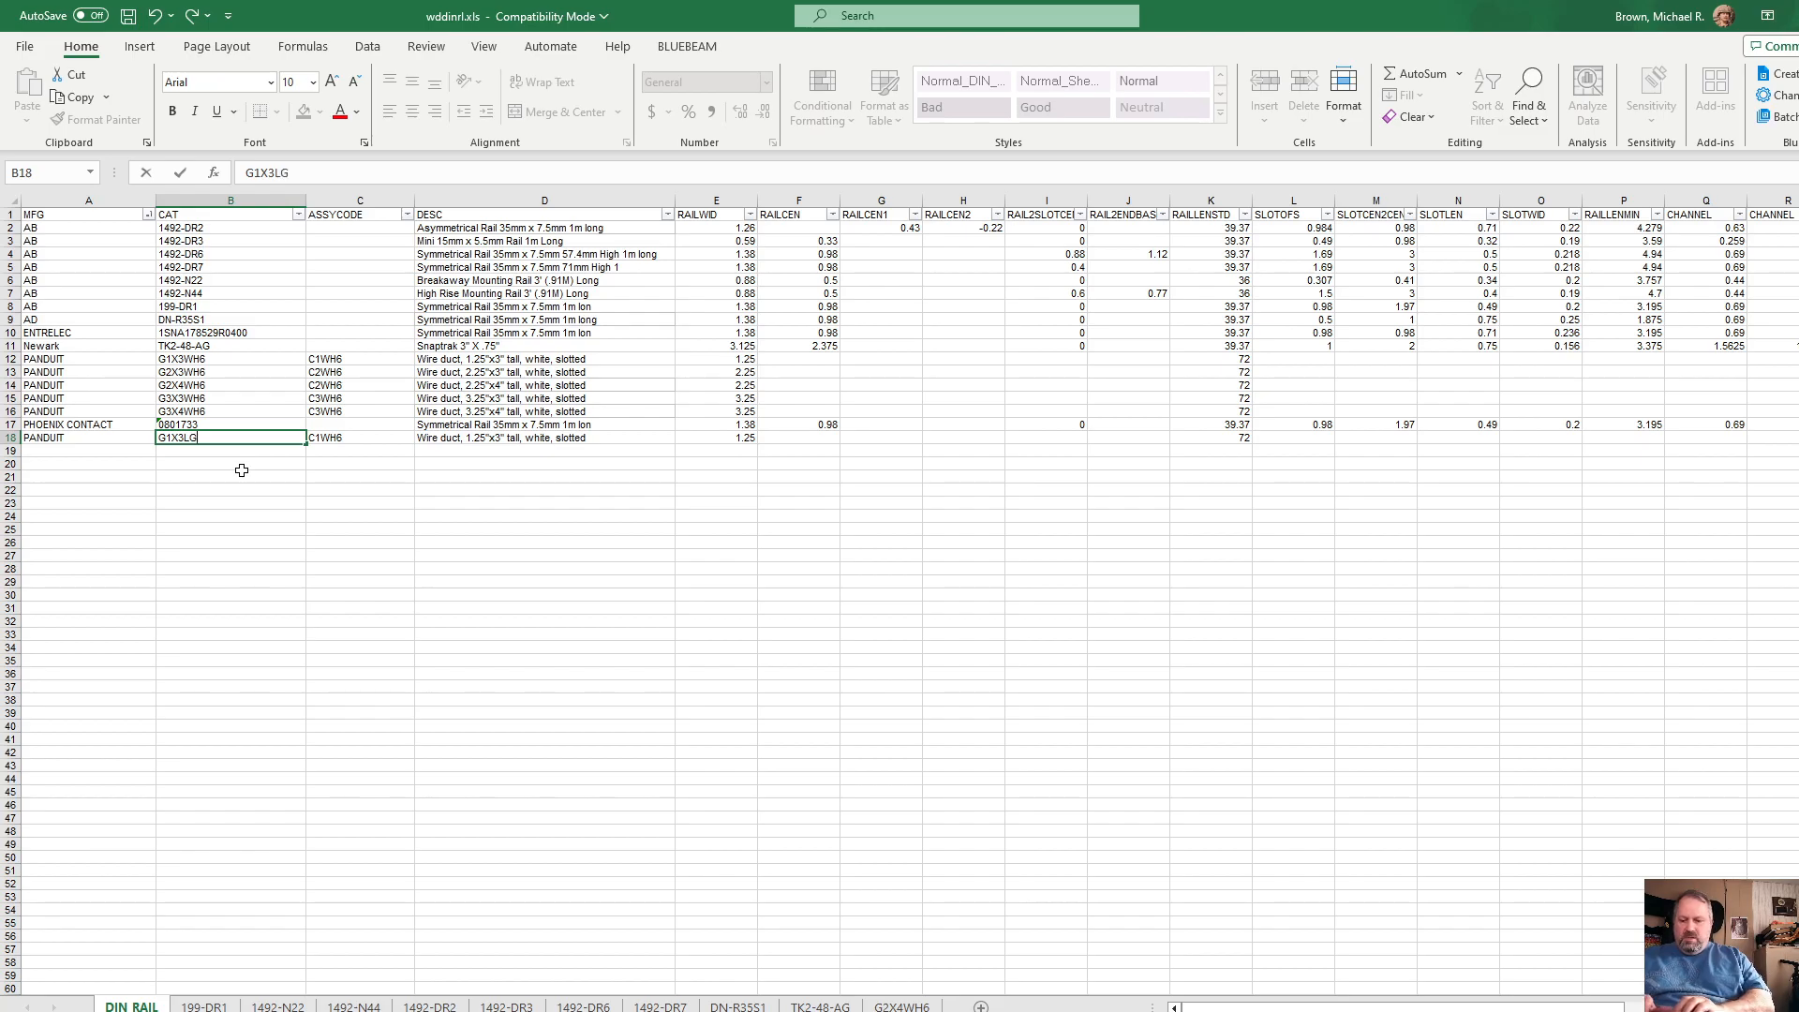
key("Tab")
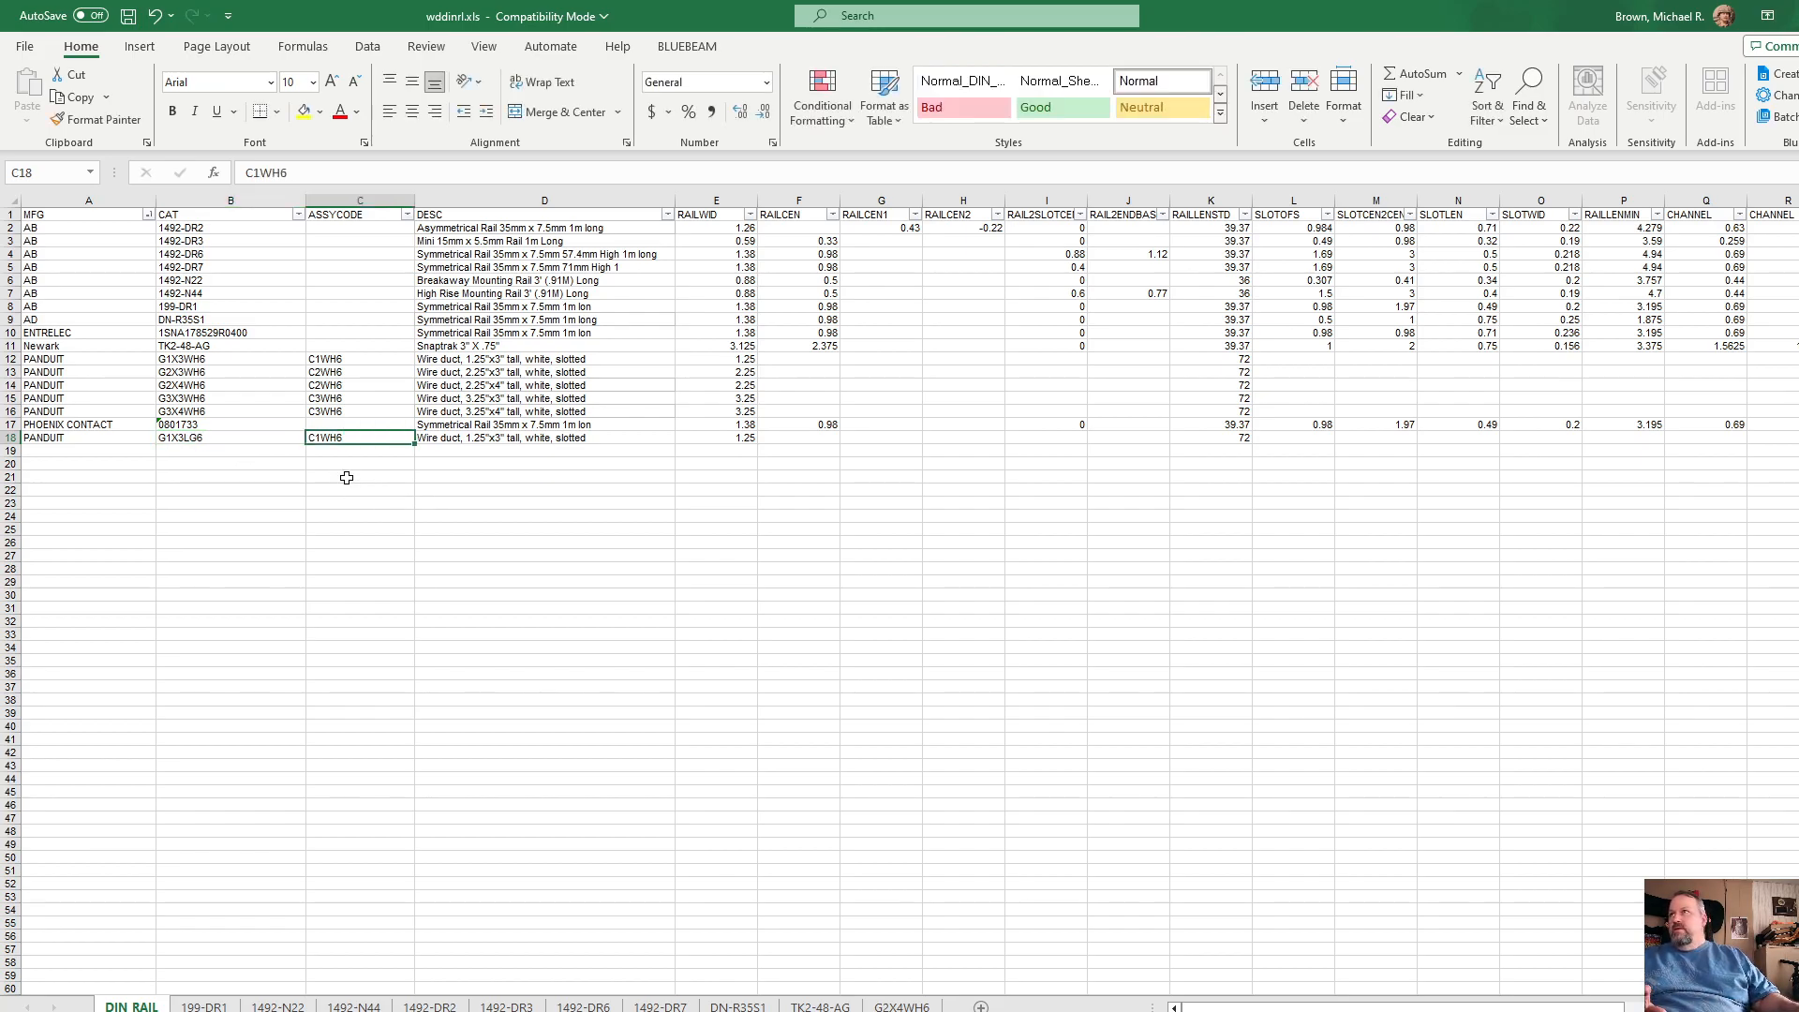
type("C16")
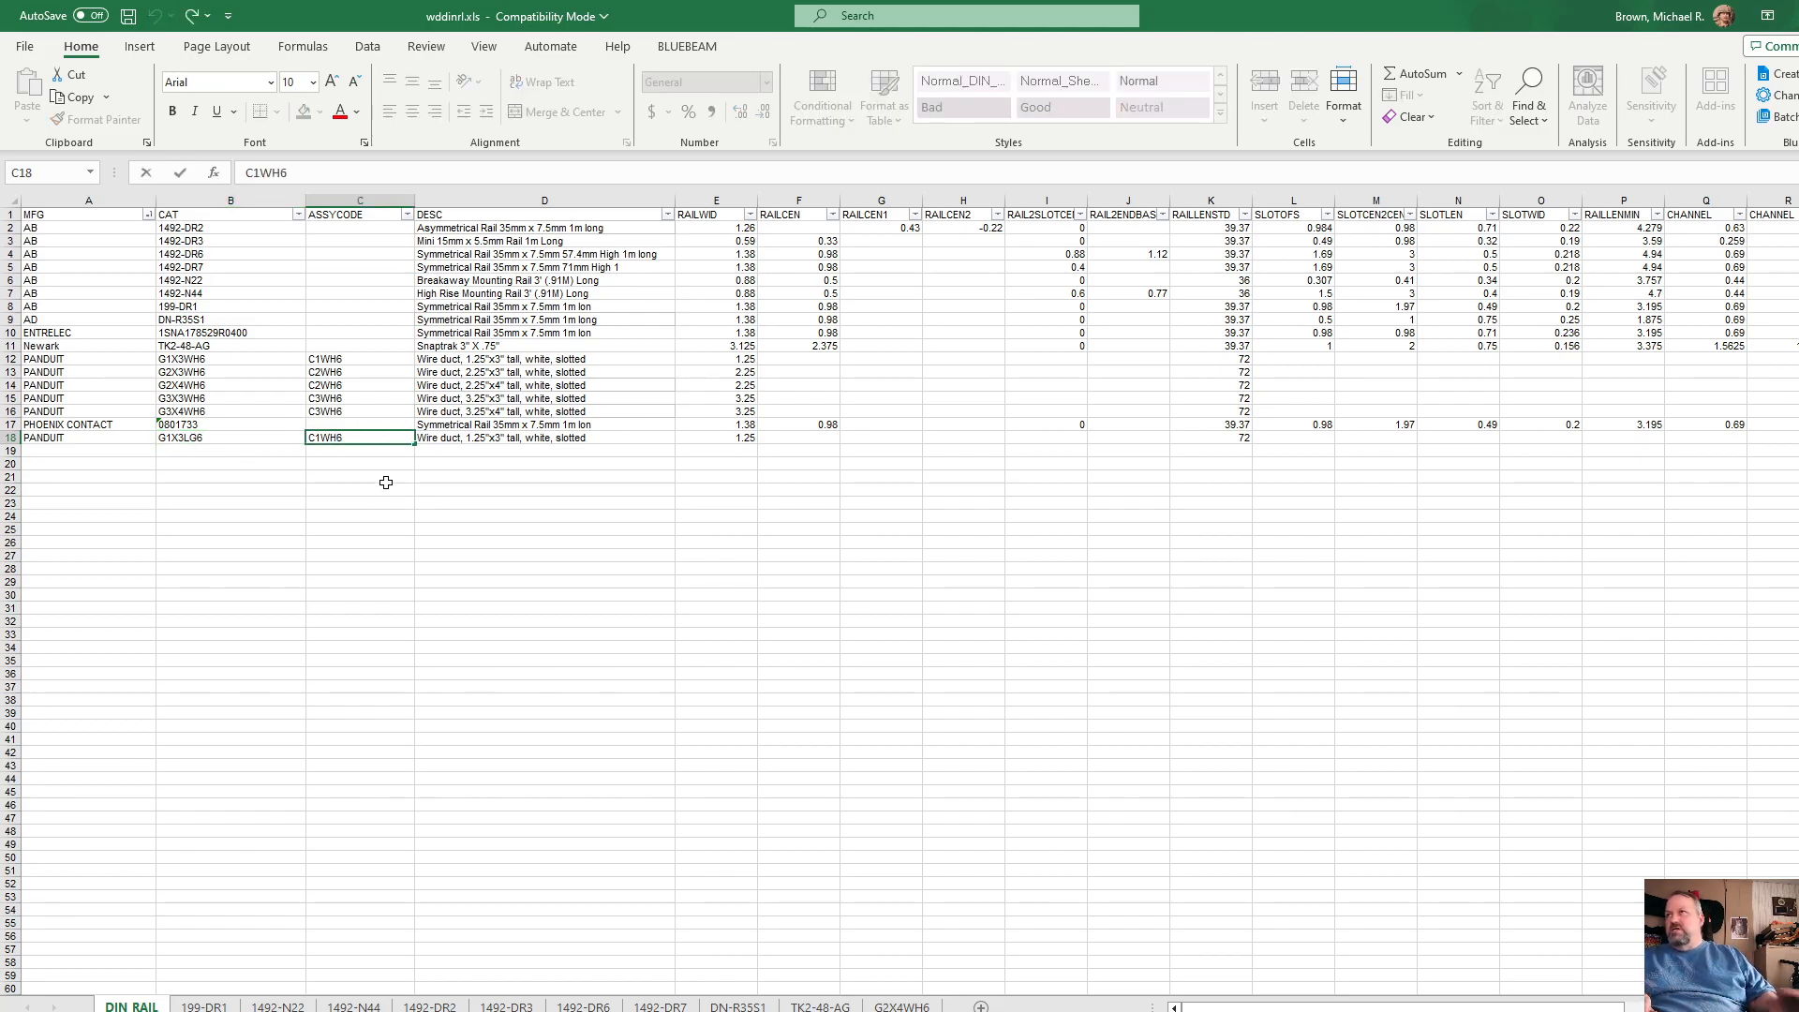
left_click(386, 482)
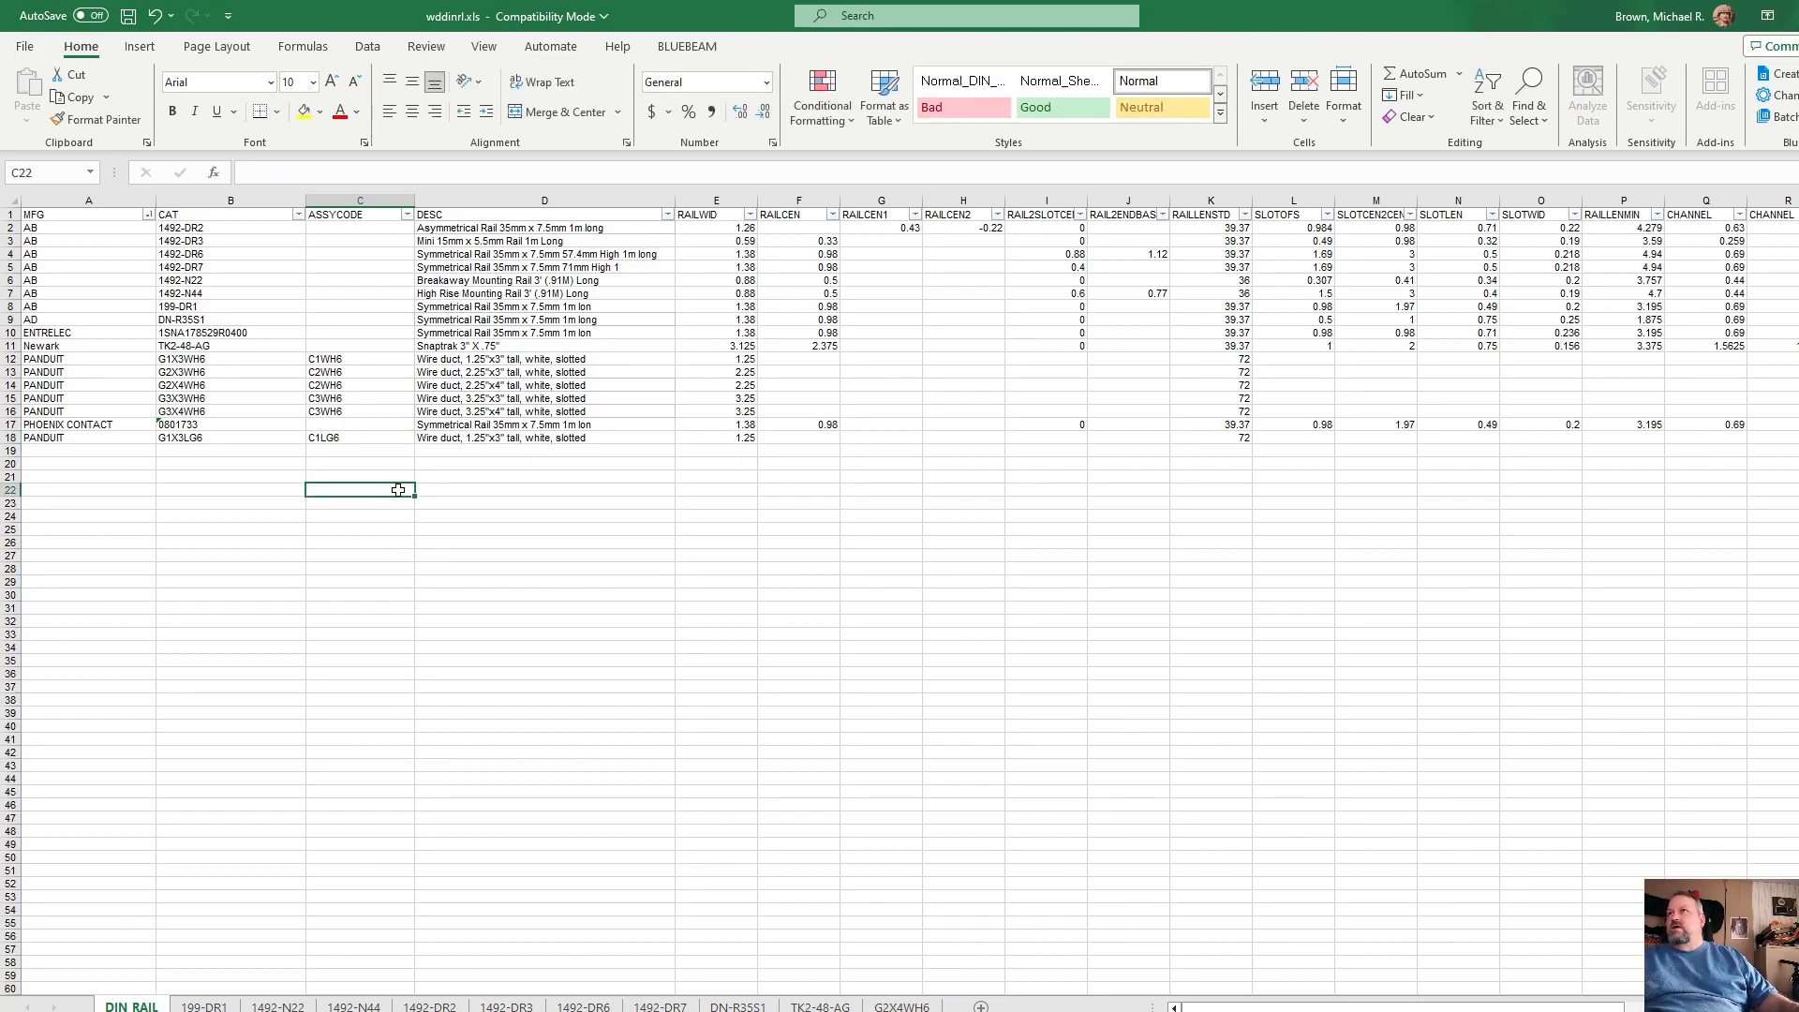
Step: Replace the color in row 18's wire duct description with GRAY
double_click(549, 439)
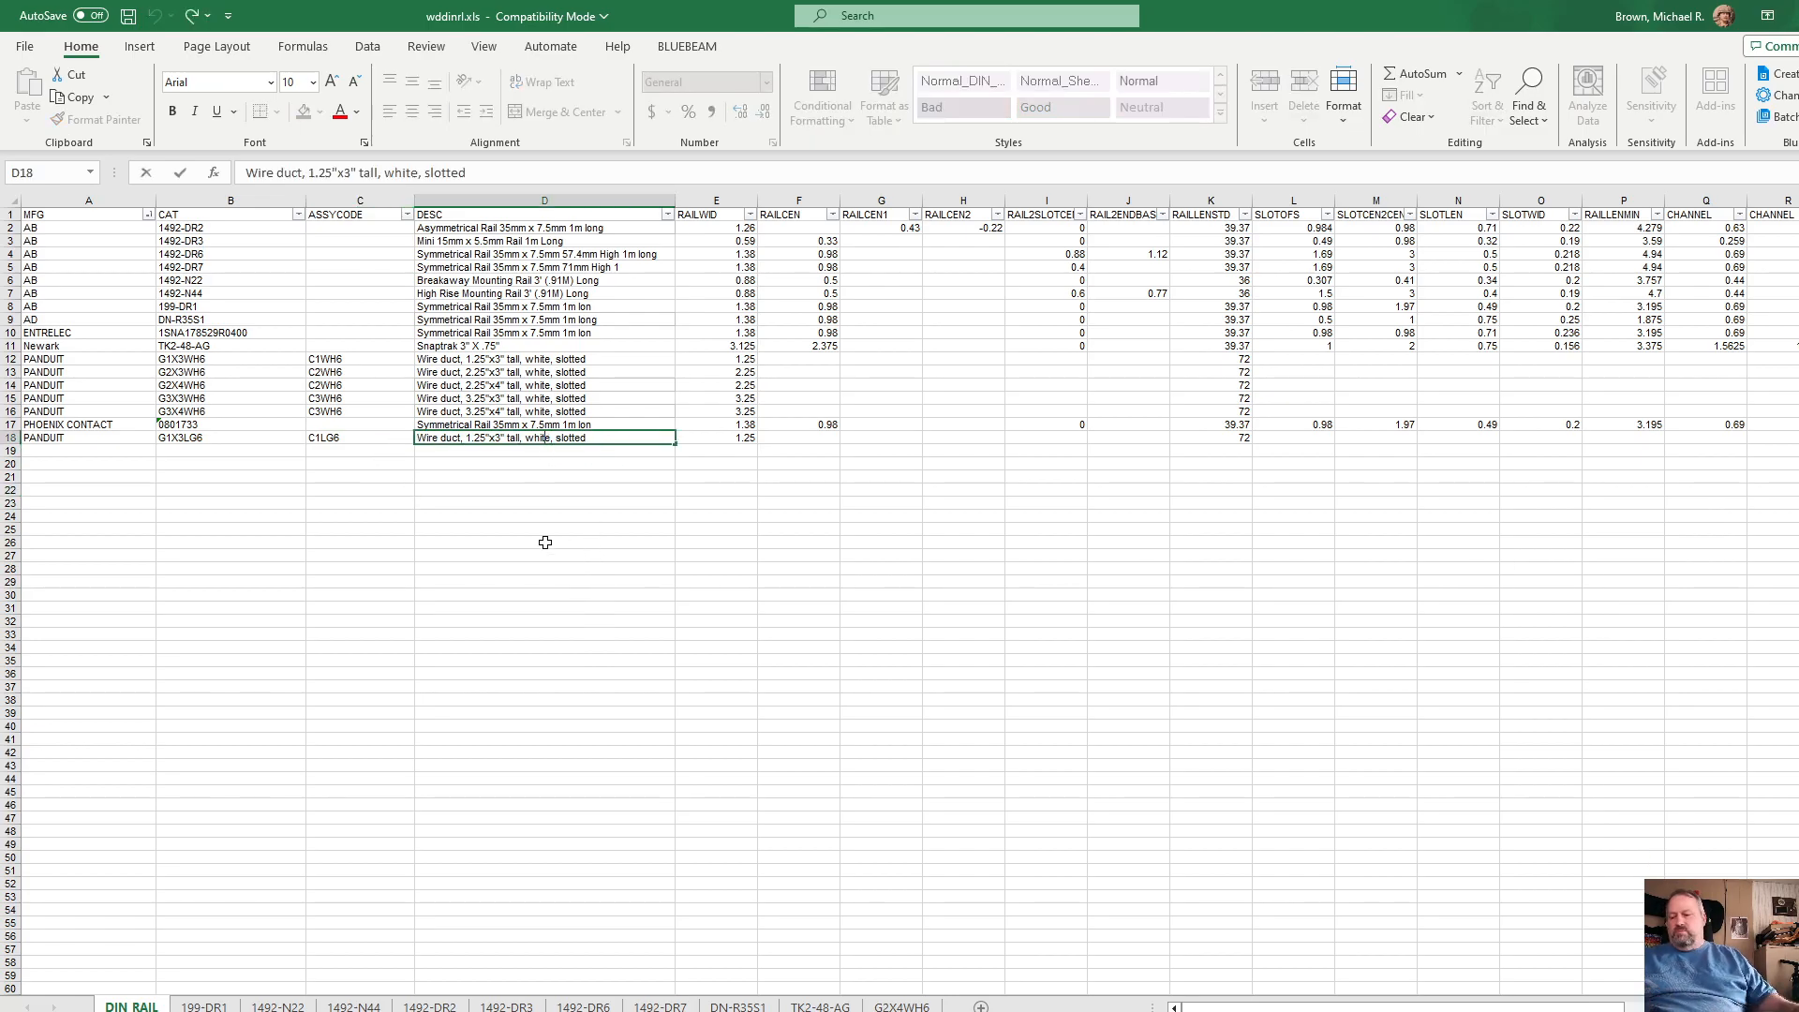
left_click(530, 503)
scroll(520, 469, "up", 4, "ctrl")
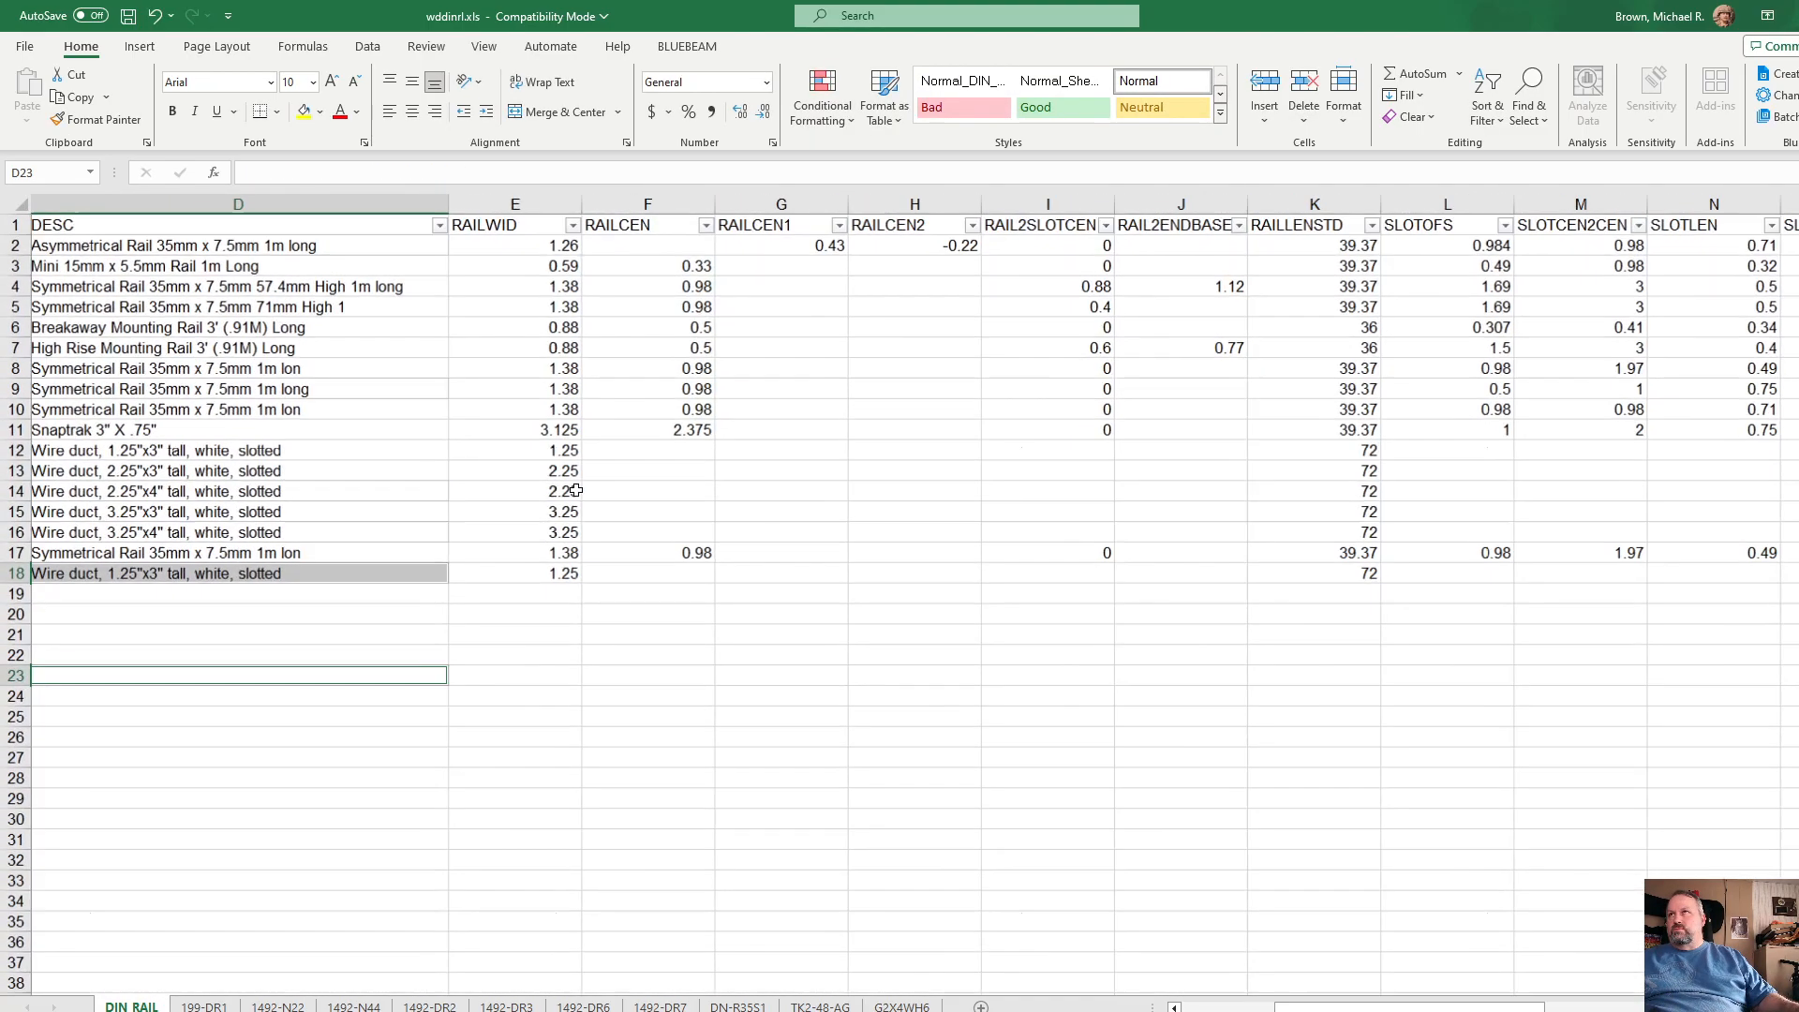
left_click_drag(1307, 1008, 1209, 1006)
double_click(881, 581)
key("BackSpace")
key("BackSpace")
key("BackSpace")
key("BackSpace")
key("BackSpace")
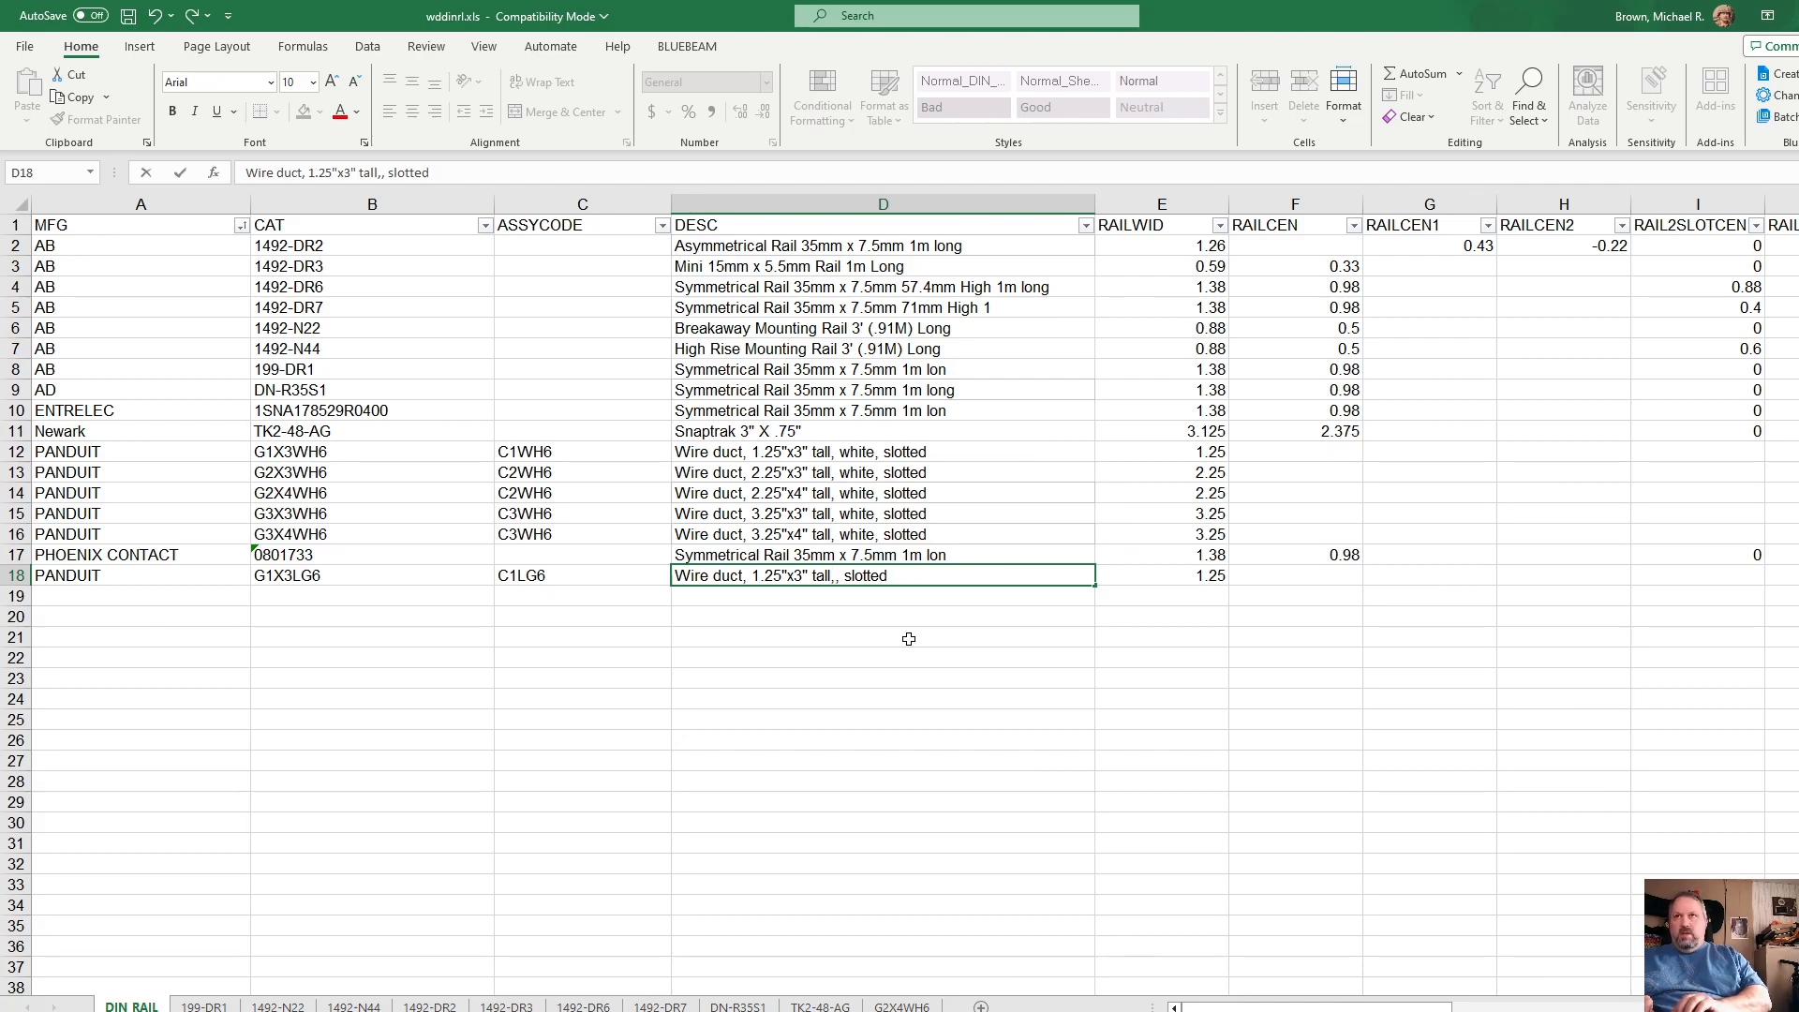
type("GRAY")
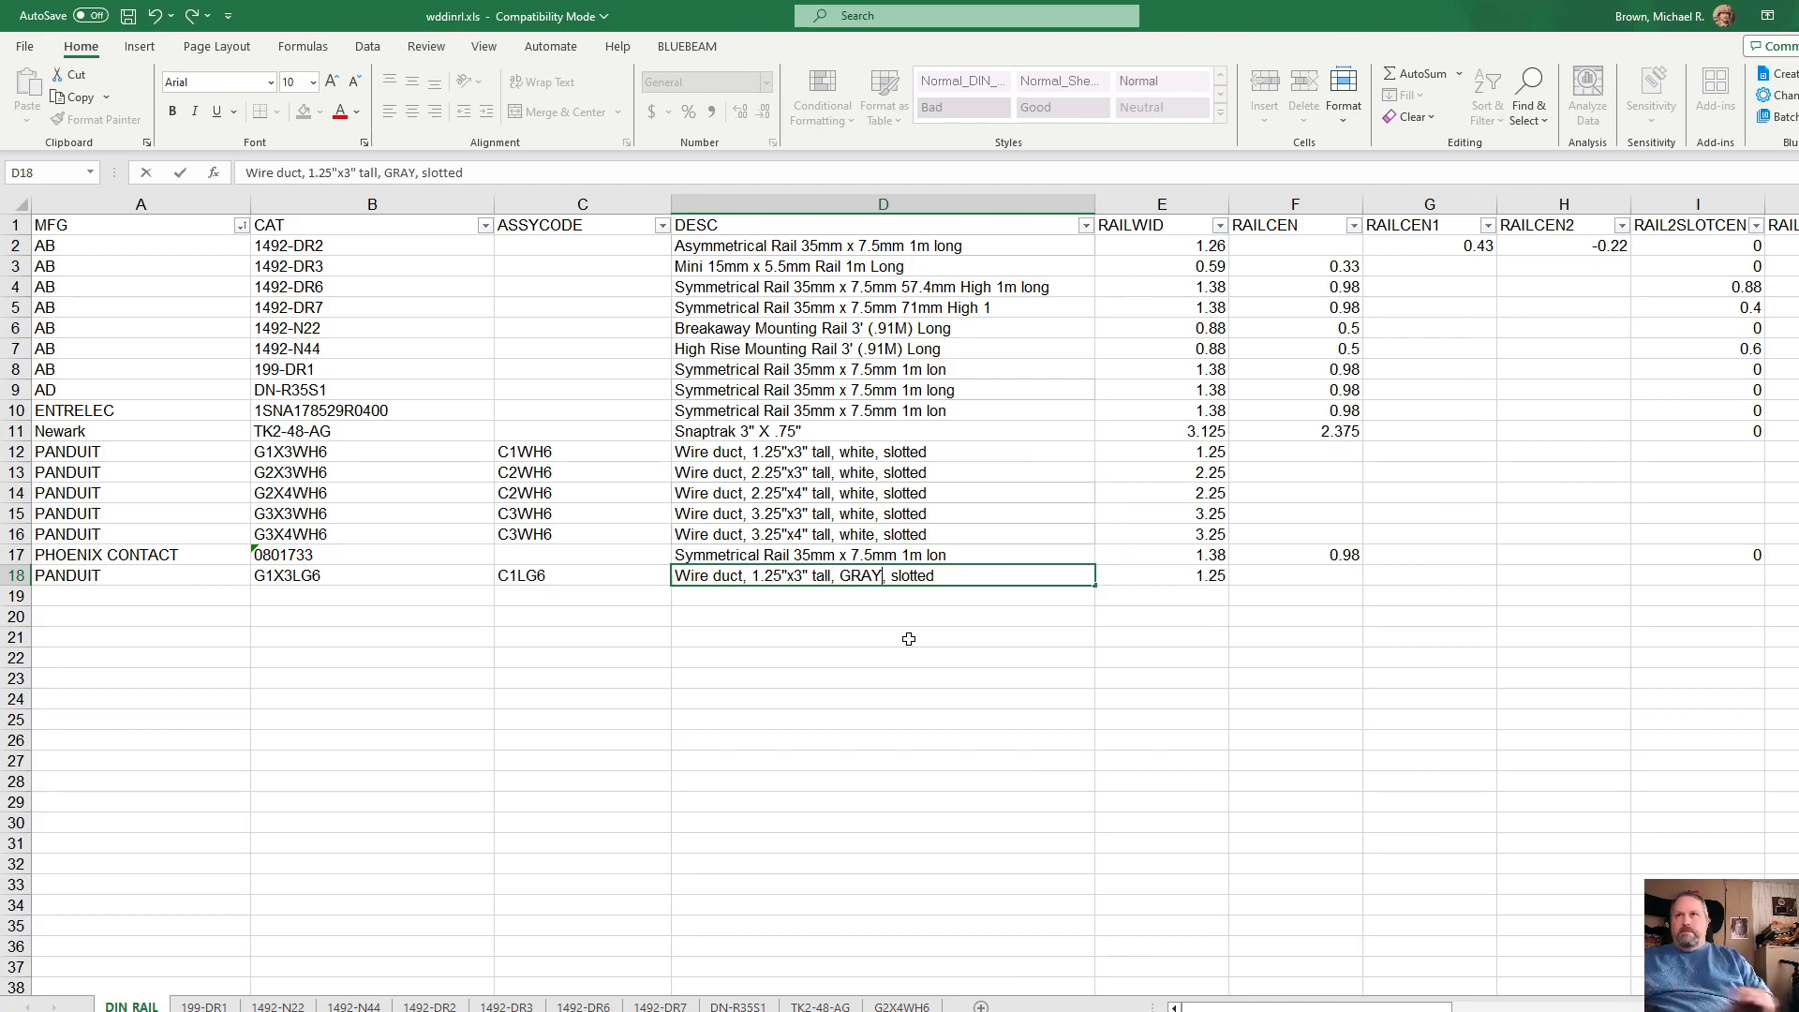
left_click(888, 645)
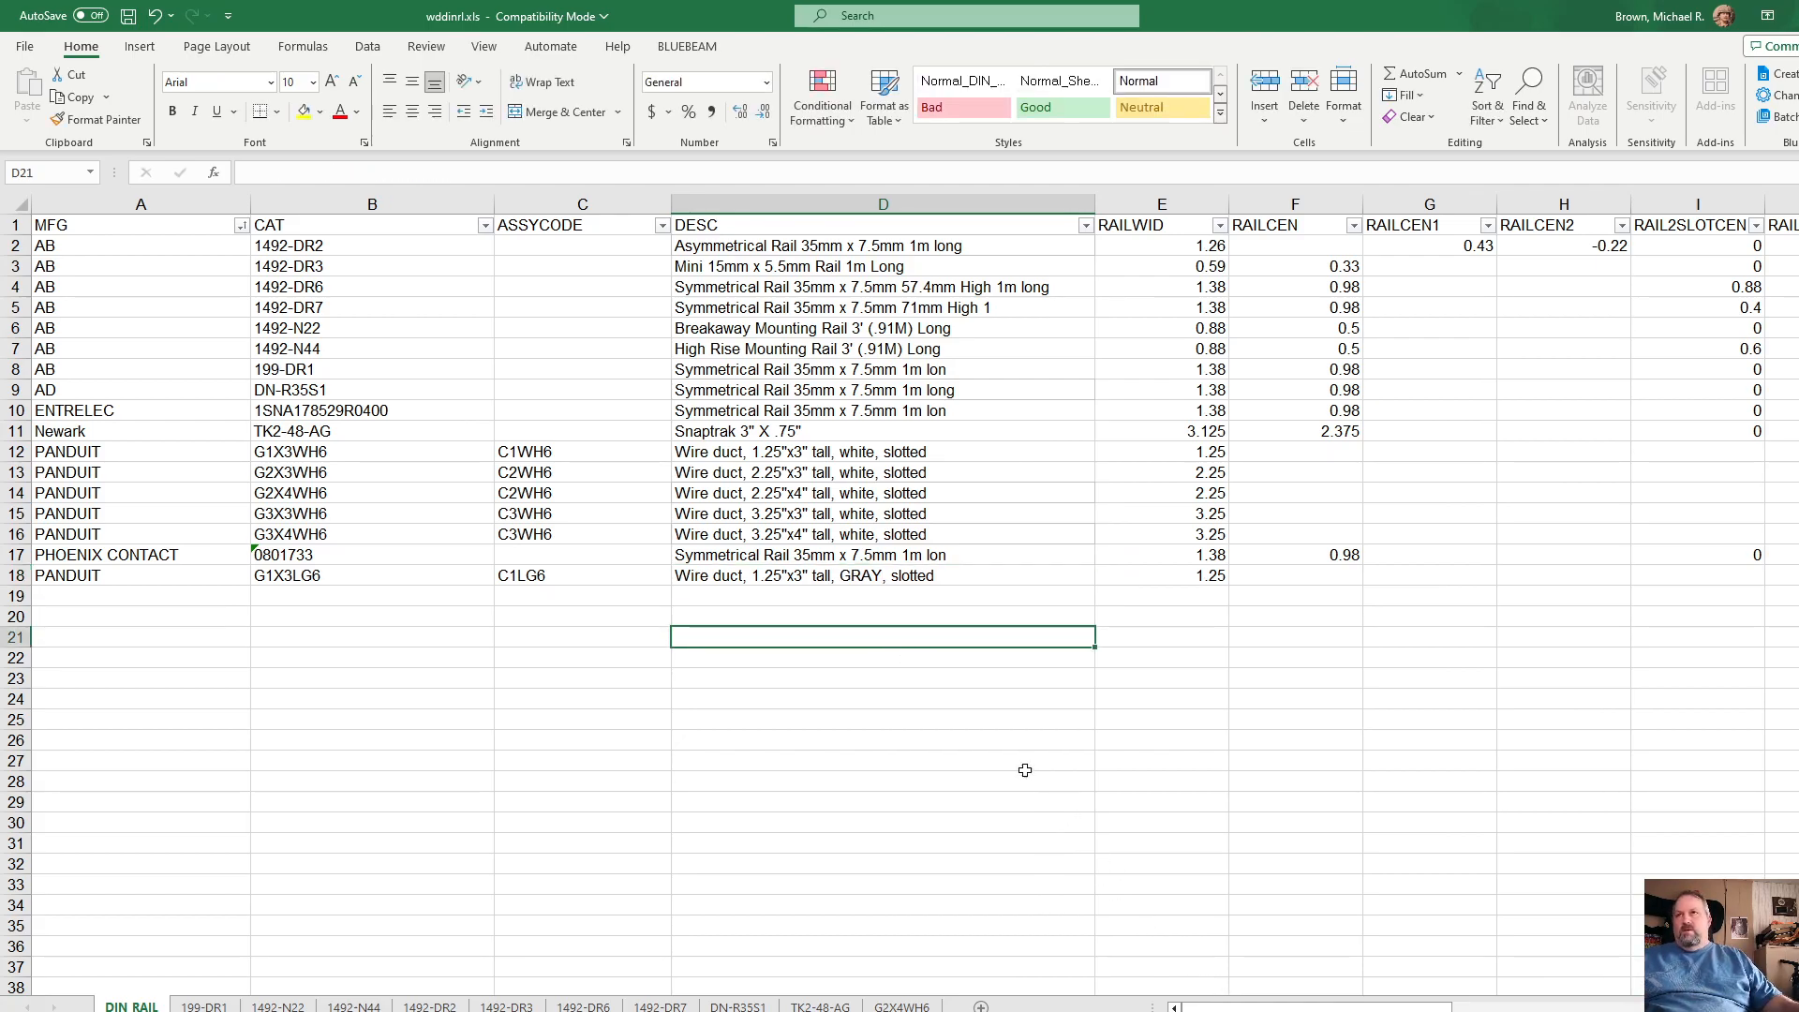
Step: Examine the RAILWID and RAILLENSTD entries of the G1X3LG6 row alongside the other Panduit wire duct rows
scroll(831, 649, "down", 3, "ctrl")
scroll(832, 648, "down", 4, "ctrl")
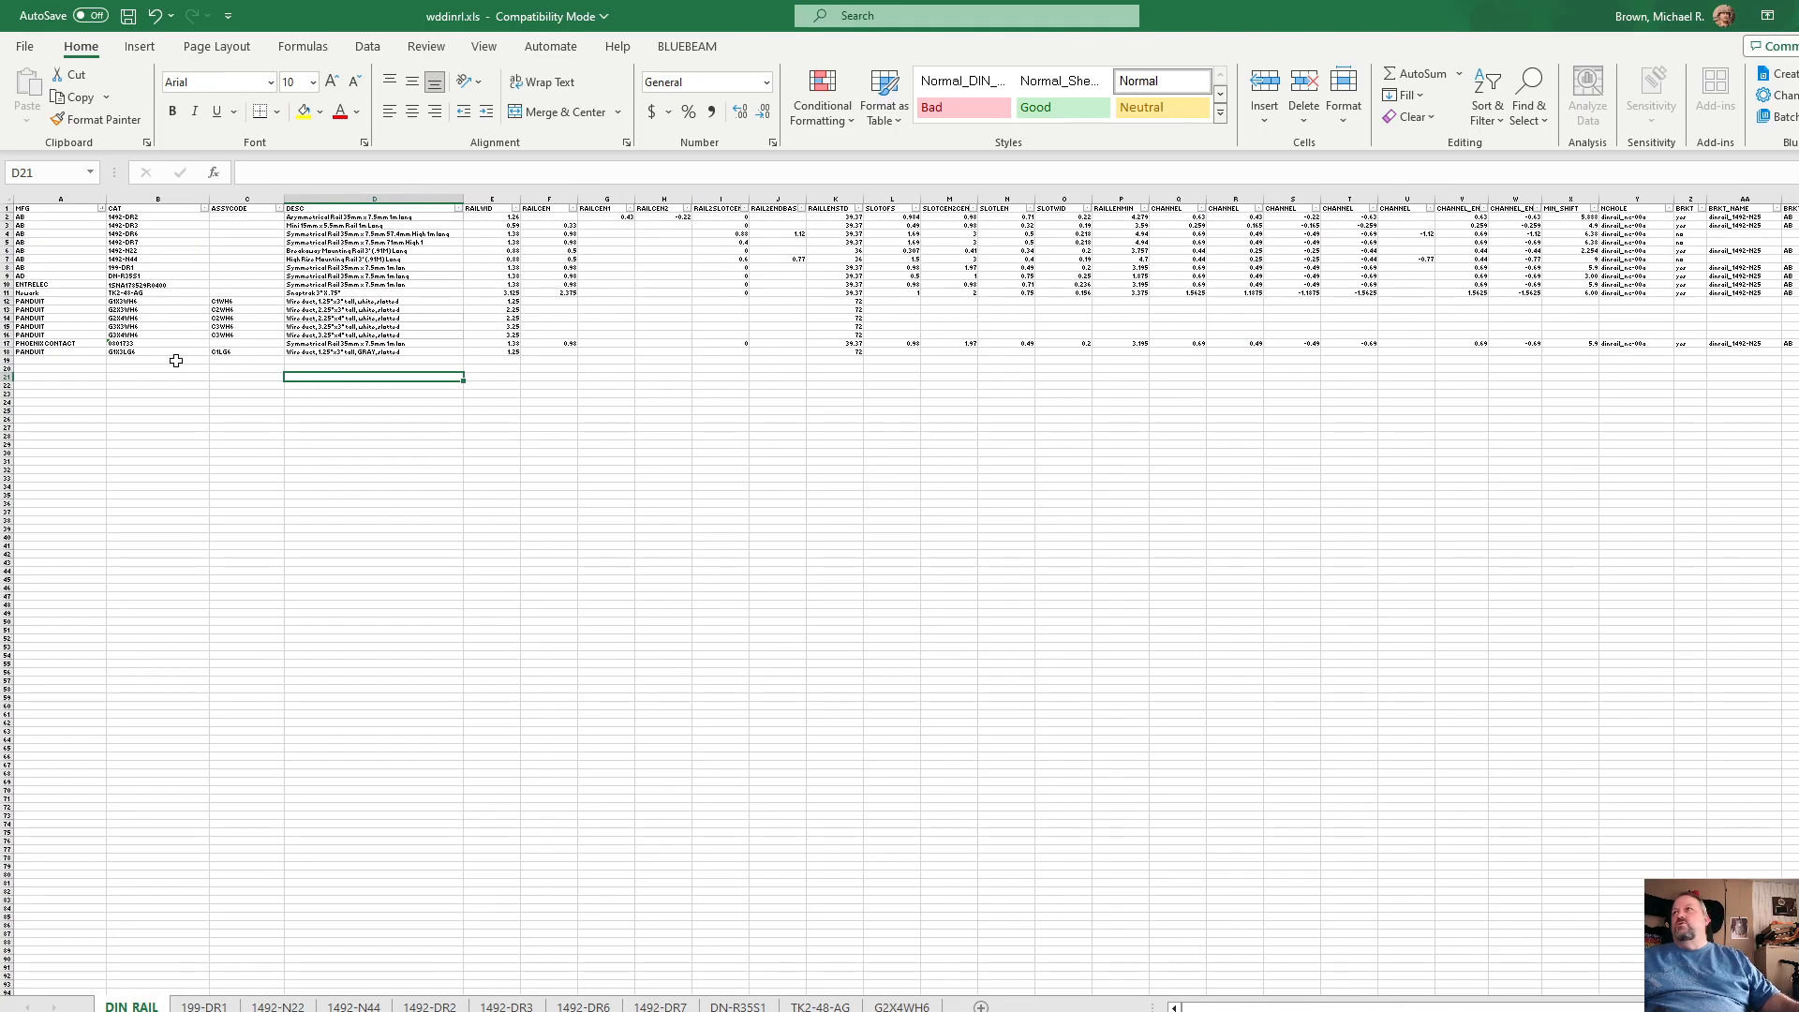
scroll(208, 373, "up", 5, "ctrl")
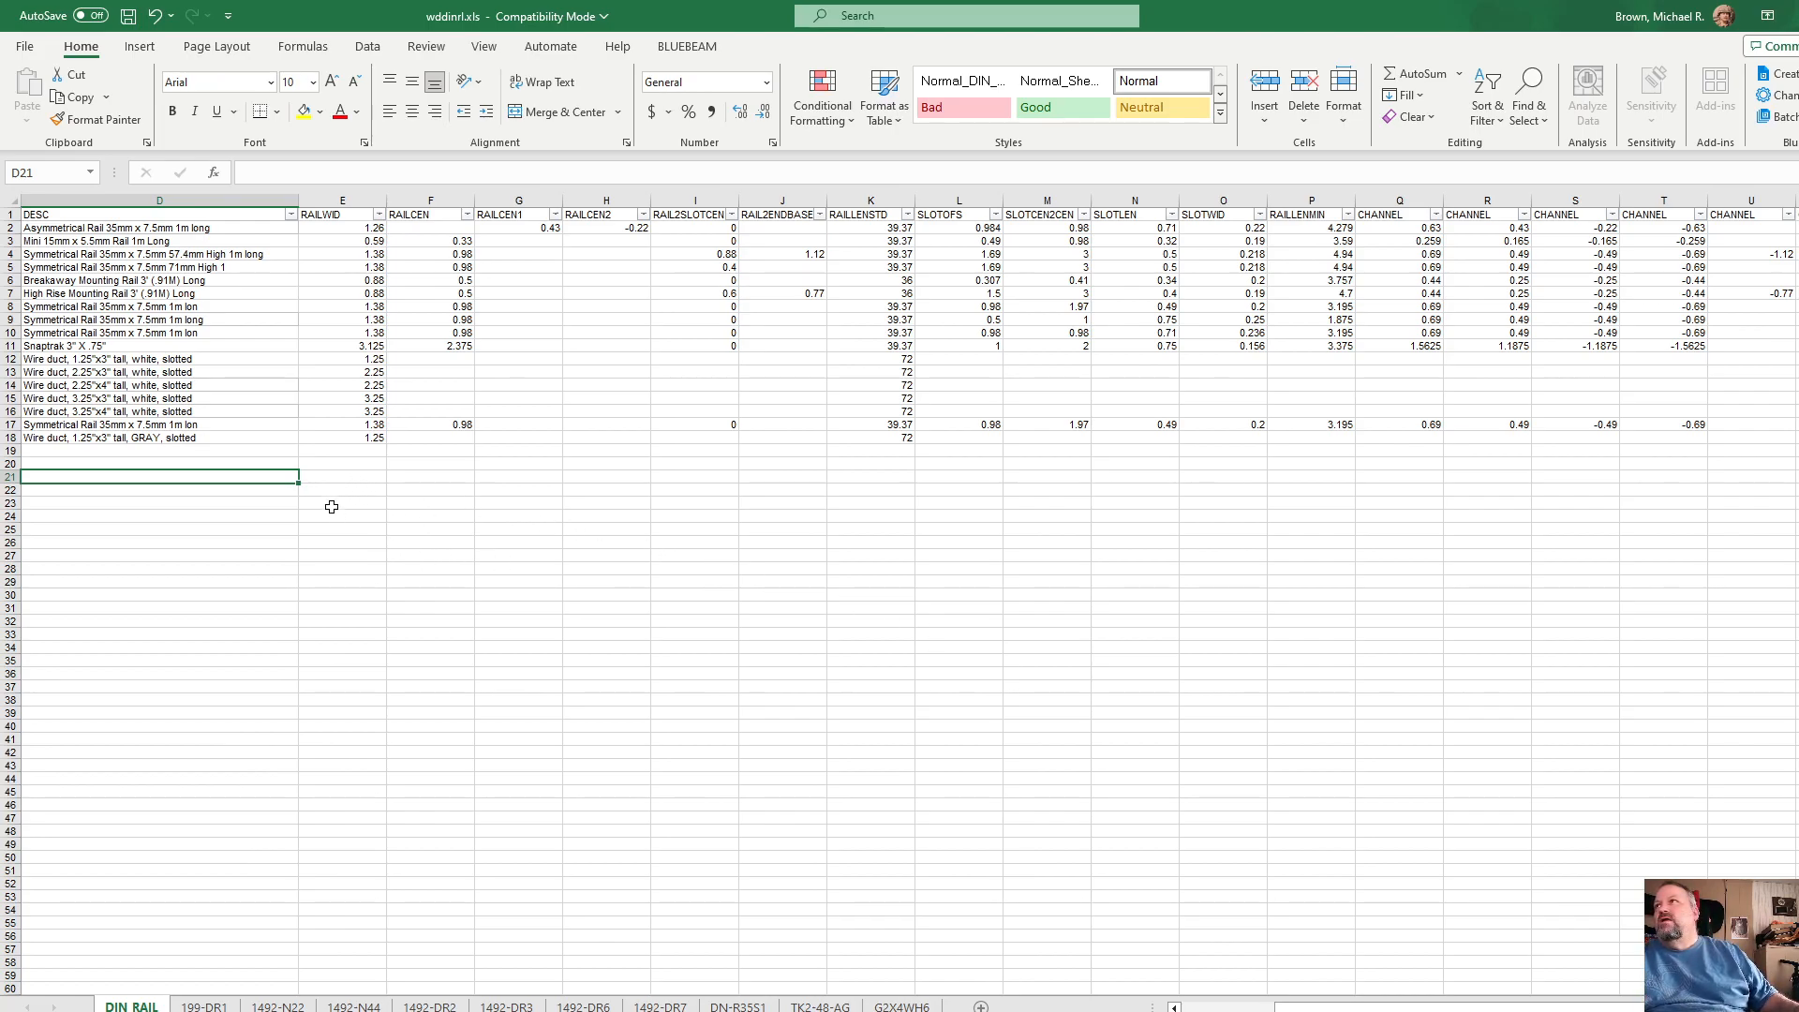
scroll(909, 599, "left", 3)
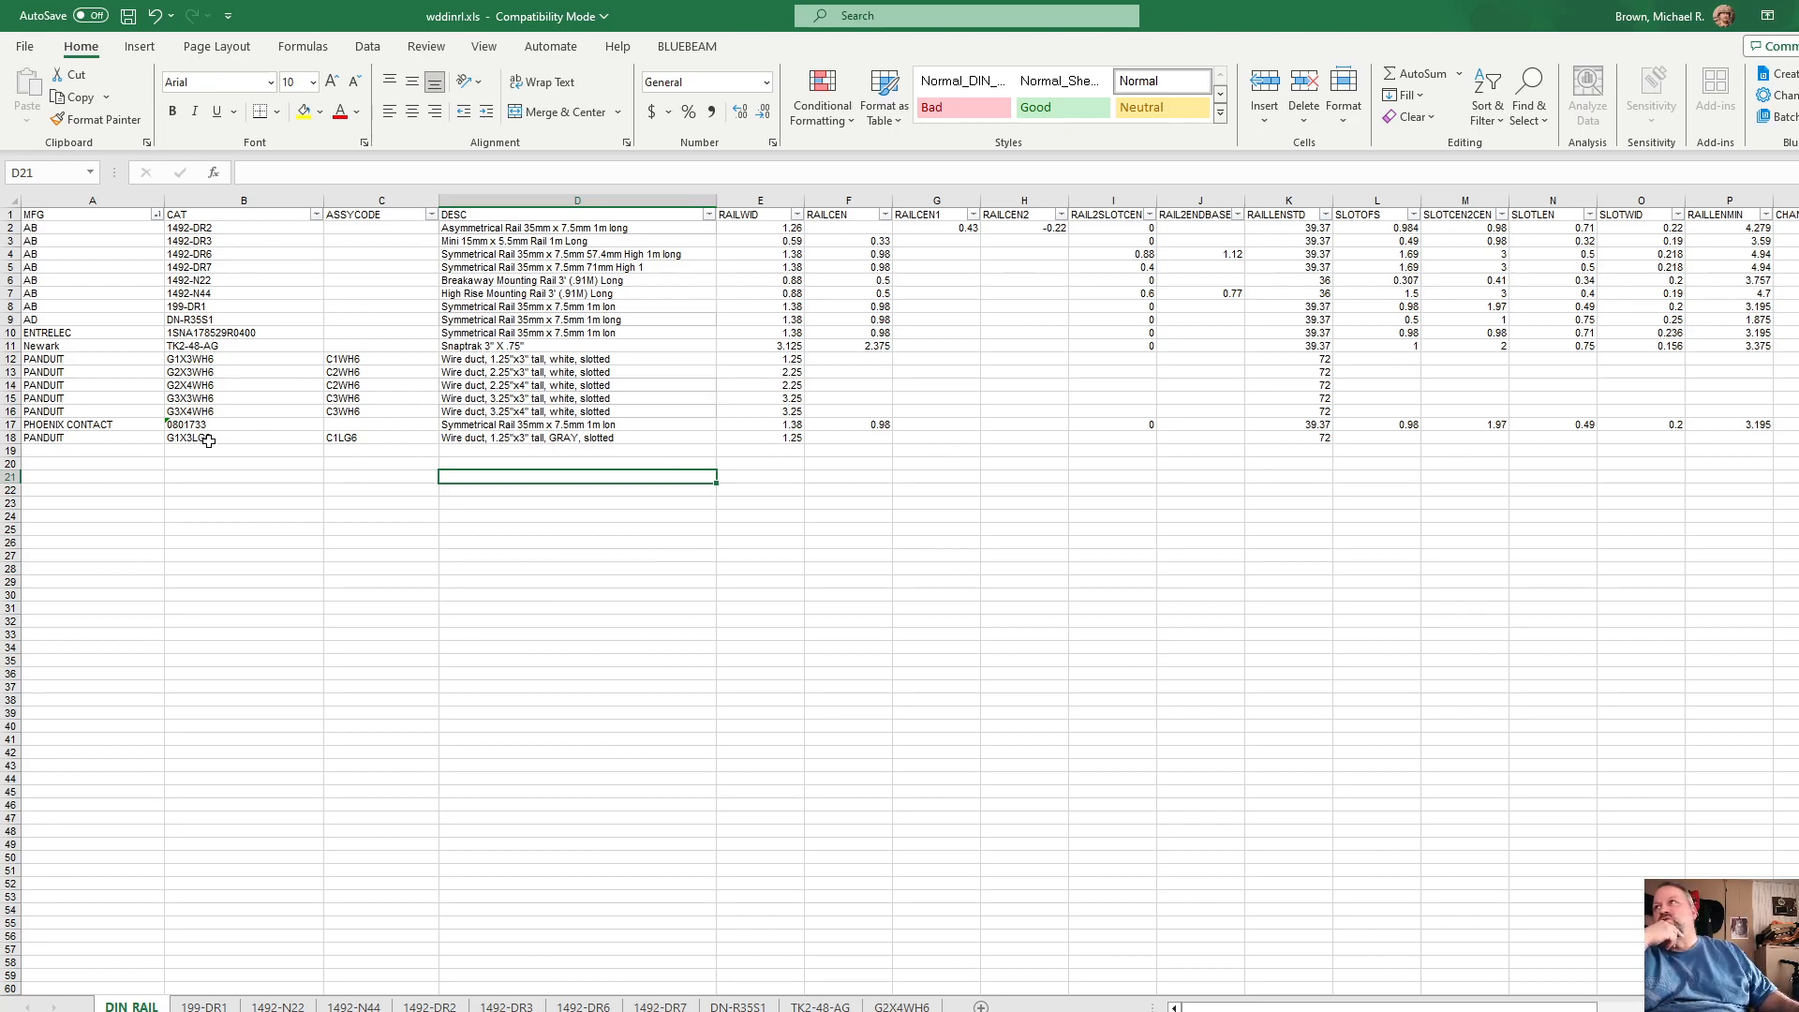
left_click(769, 439)
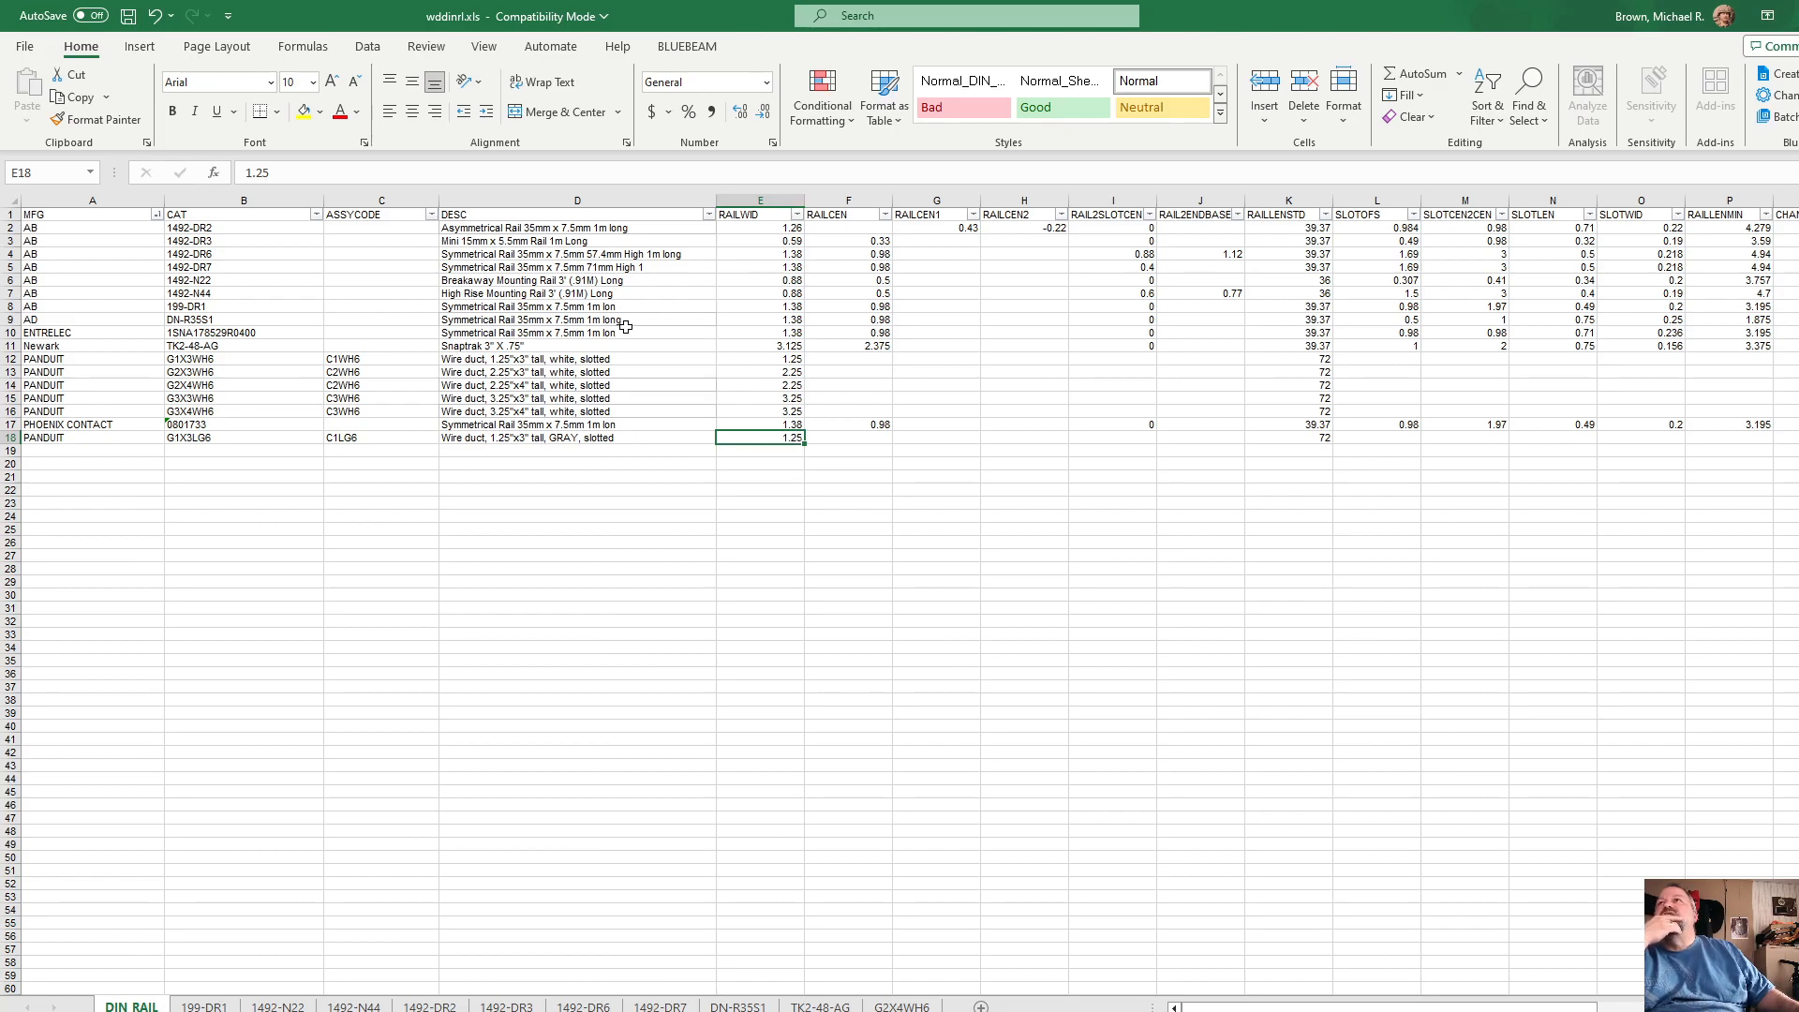
left_click(778, 359)
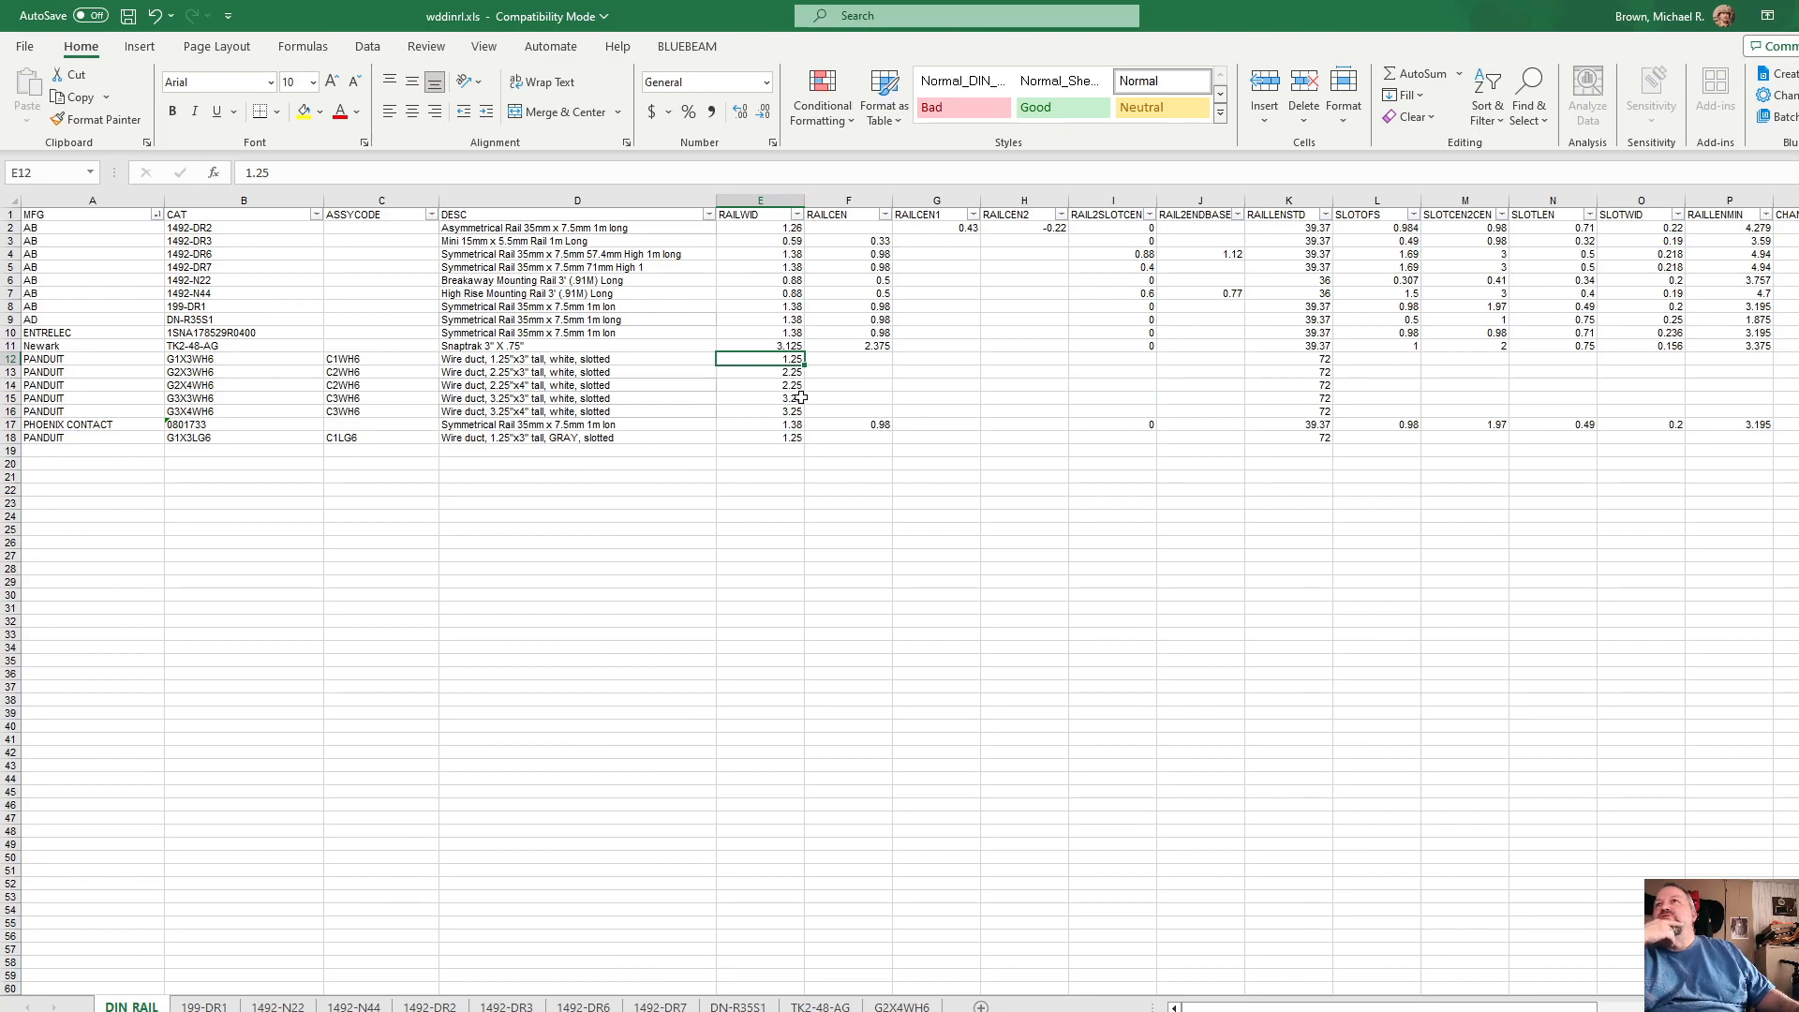
left_click(795, 400)
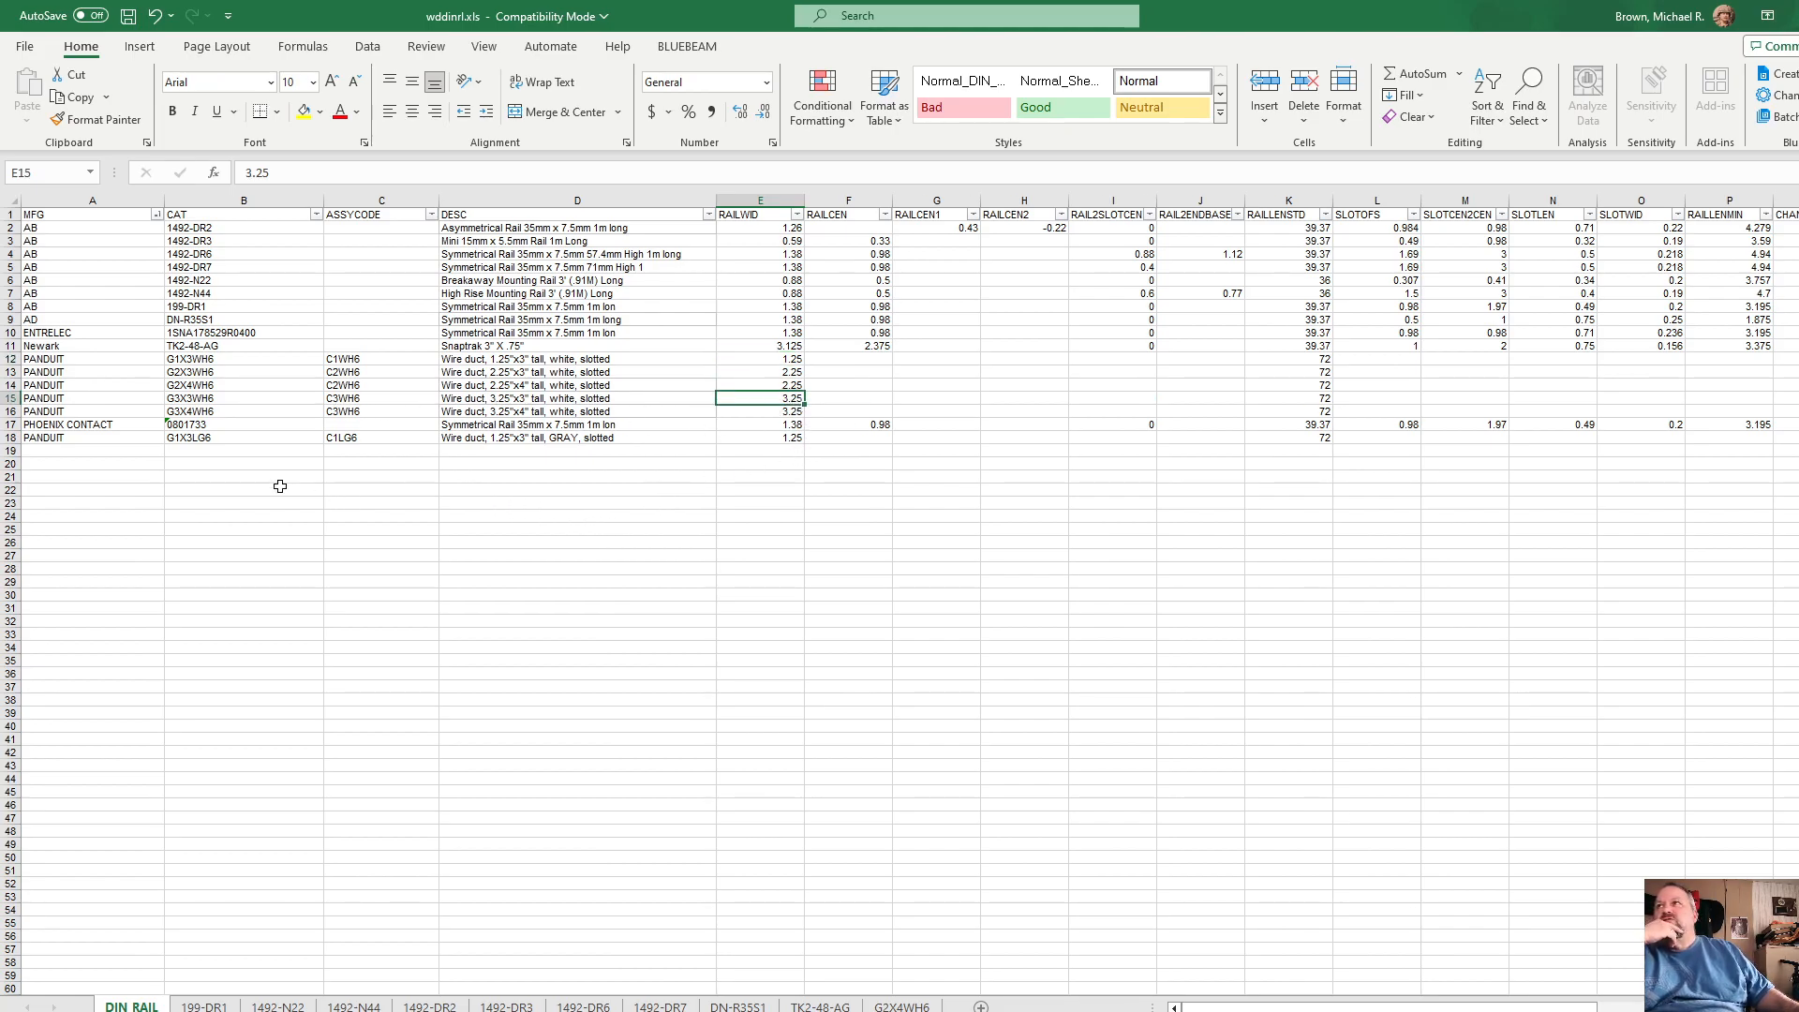
left_click(773, 439)
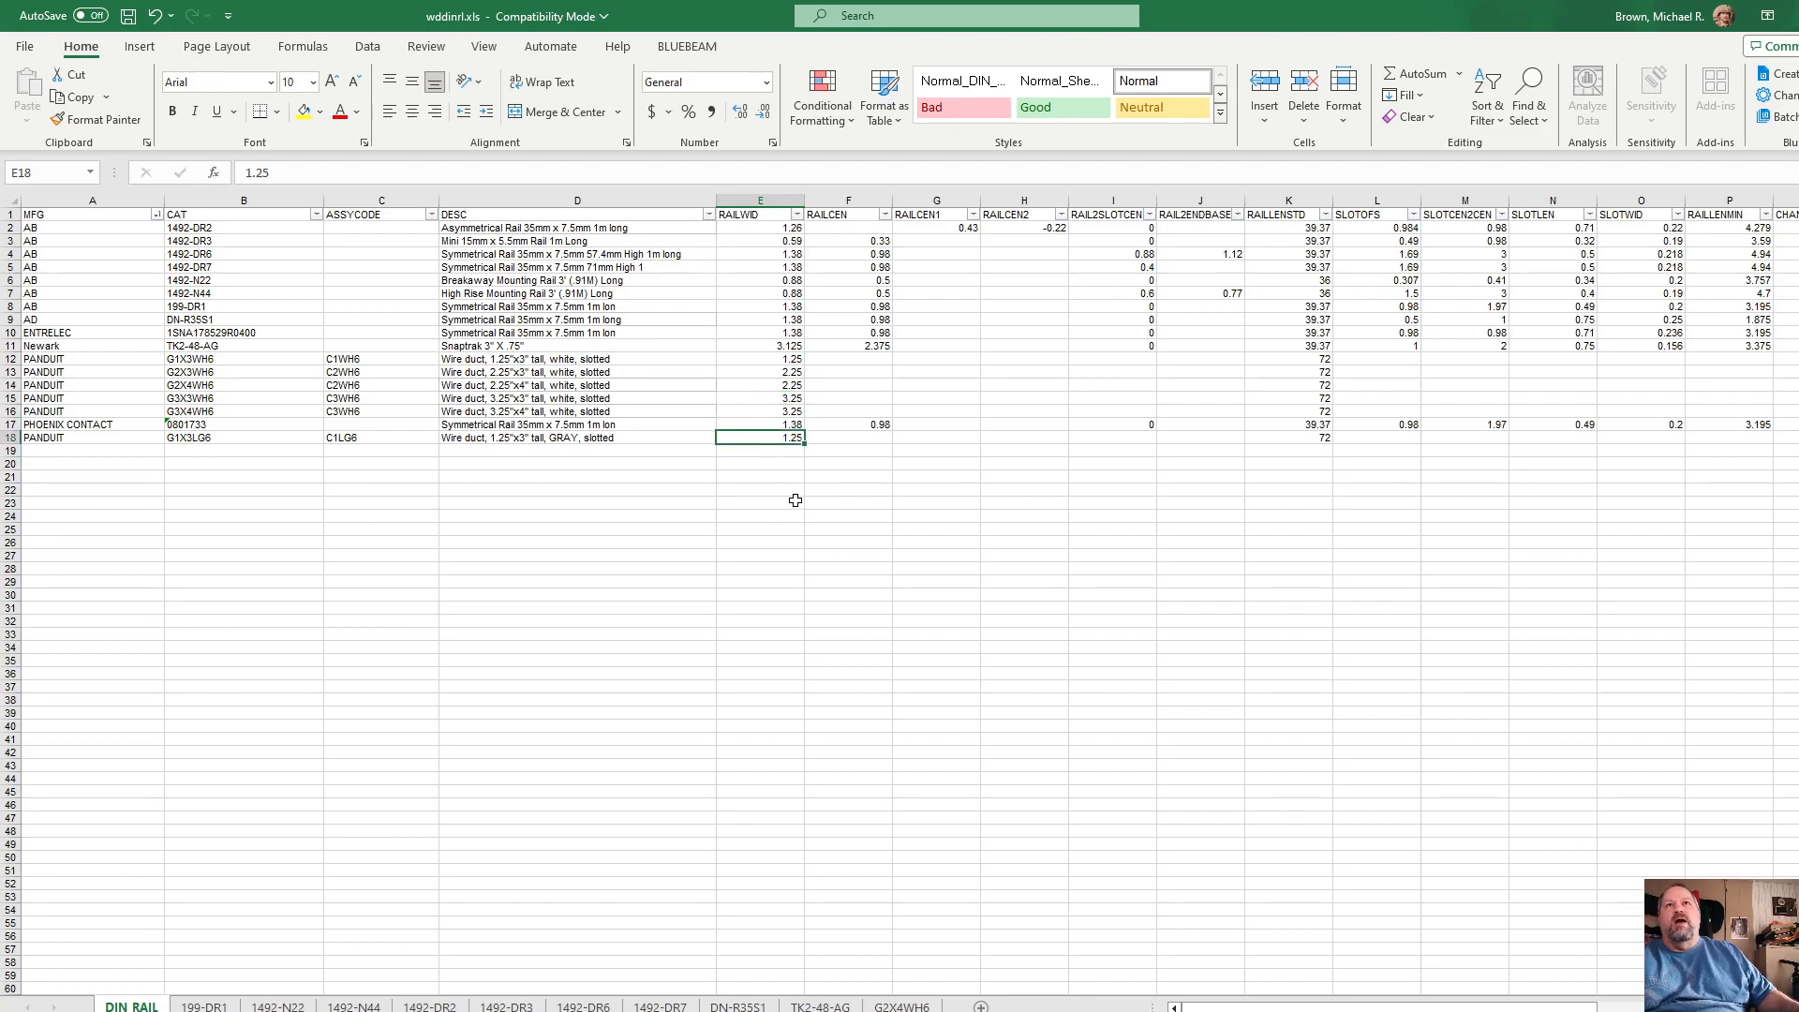
left_click(1305, 438)
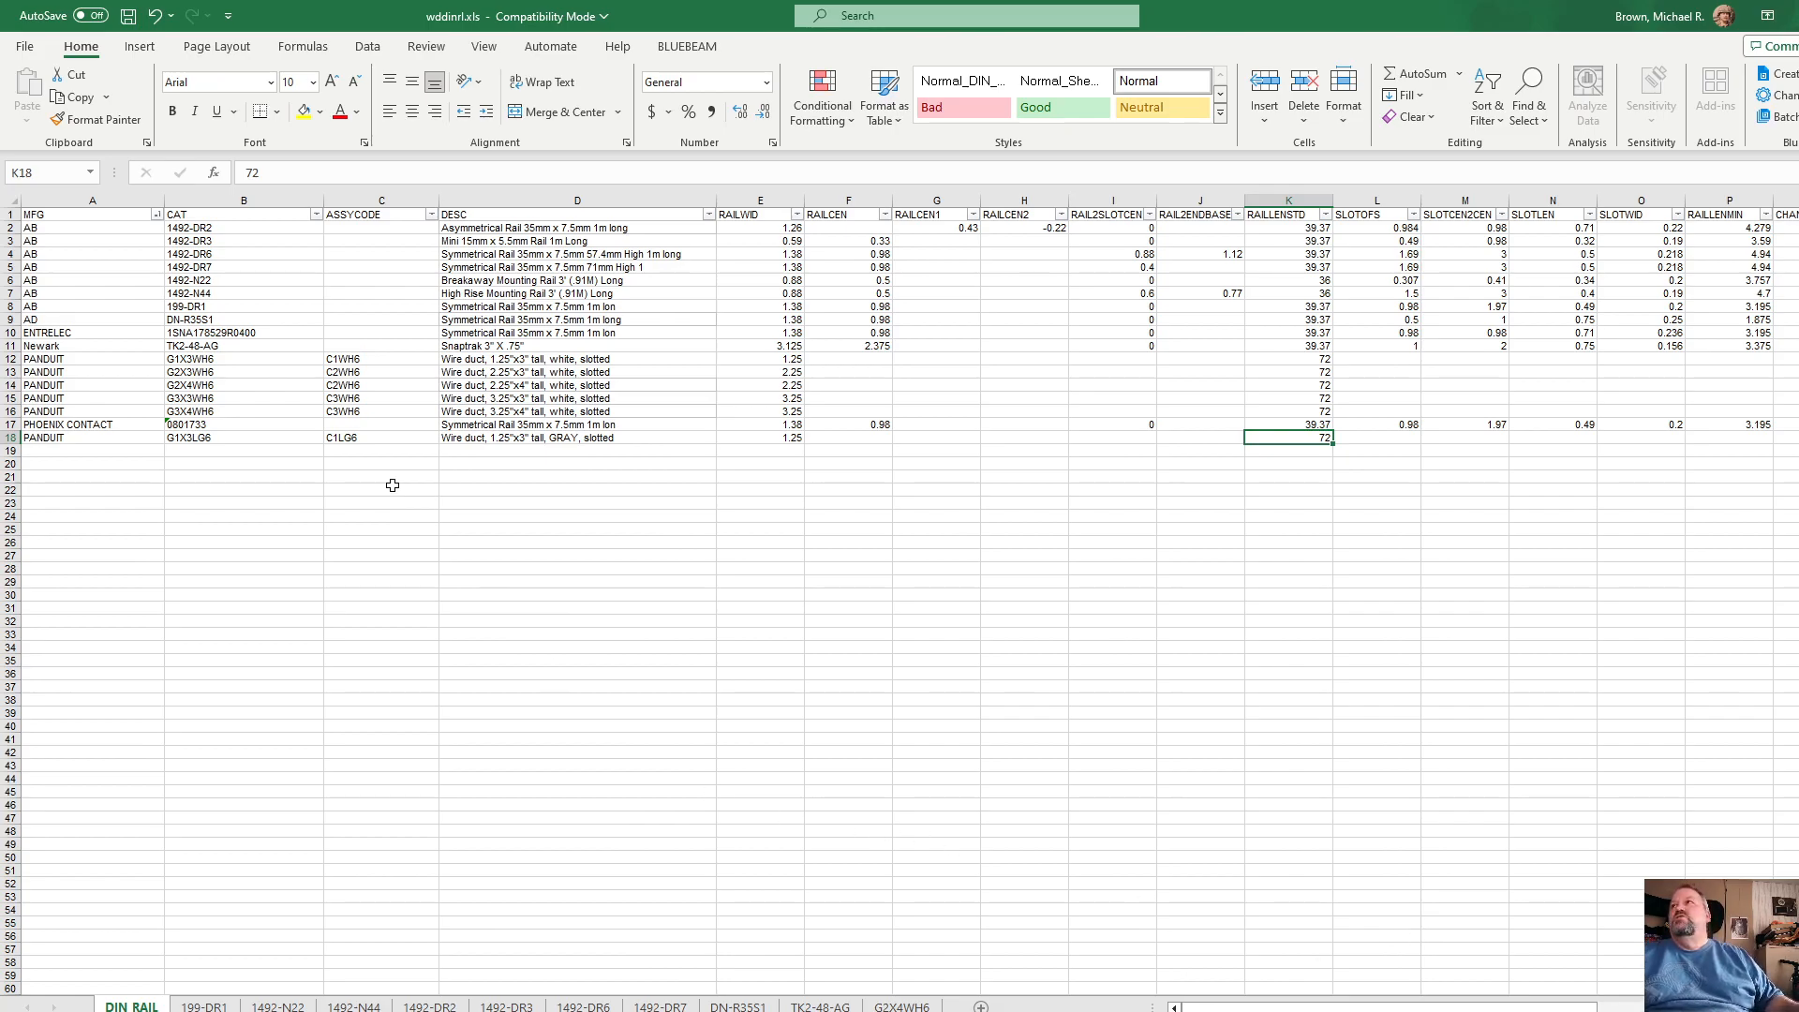
Step: Examine the slot and channel columns filled in for the PHOENIX CONTACT 0801733 rail row
left_click(11, 425)
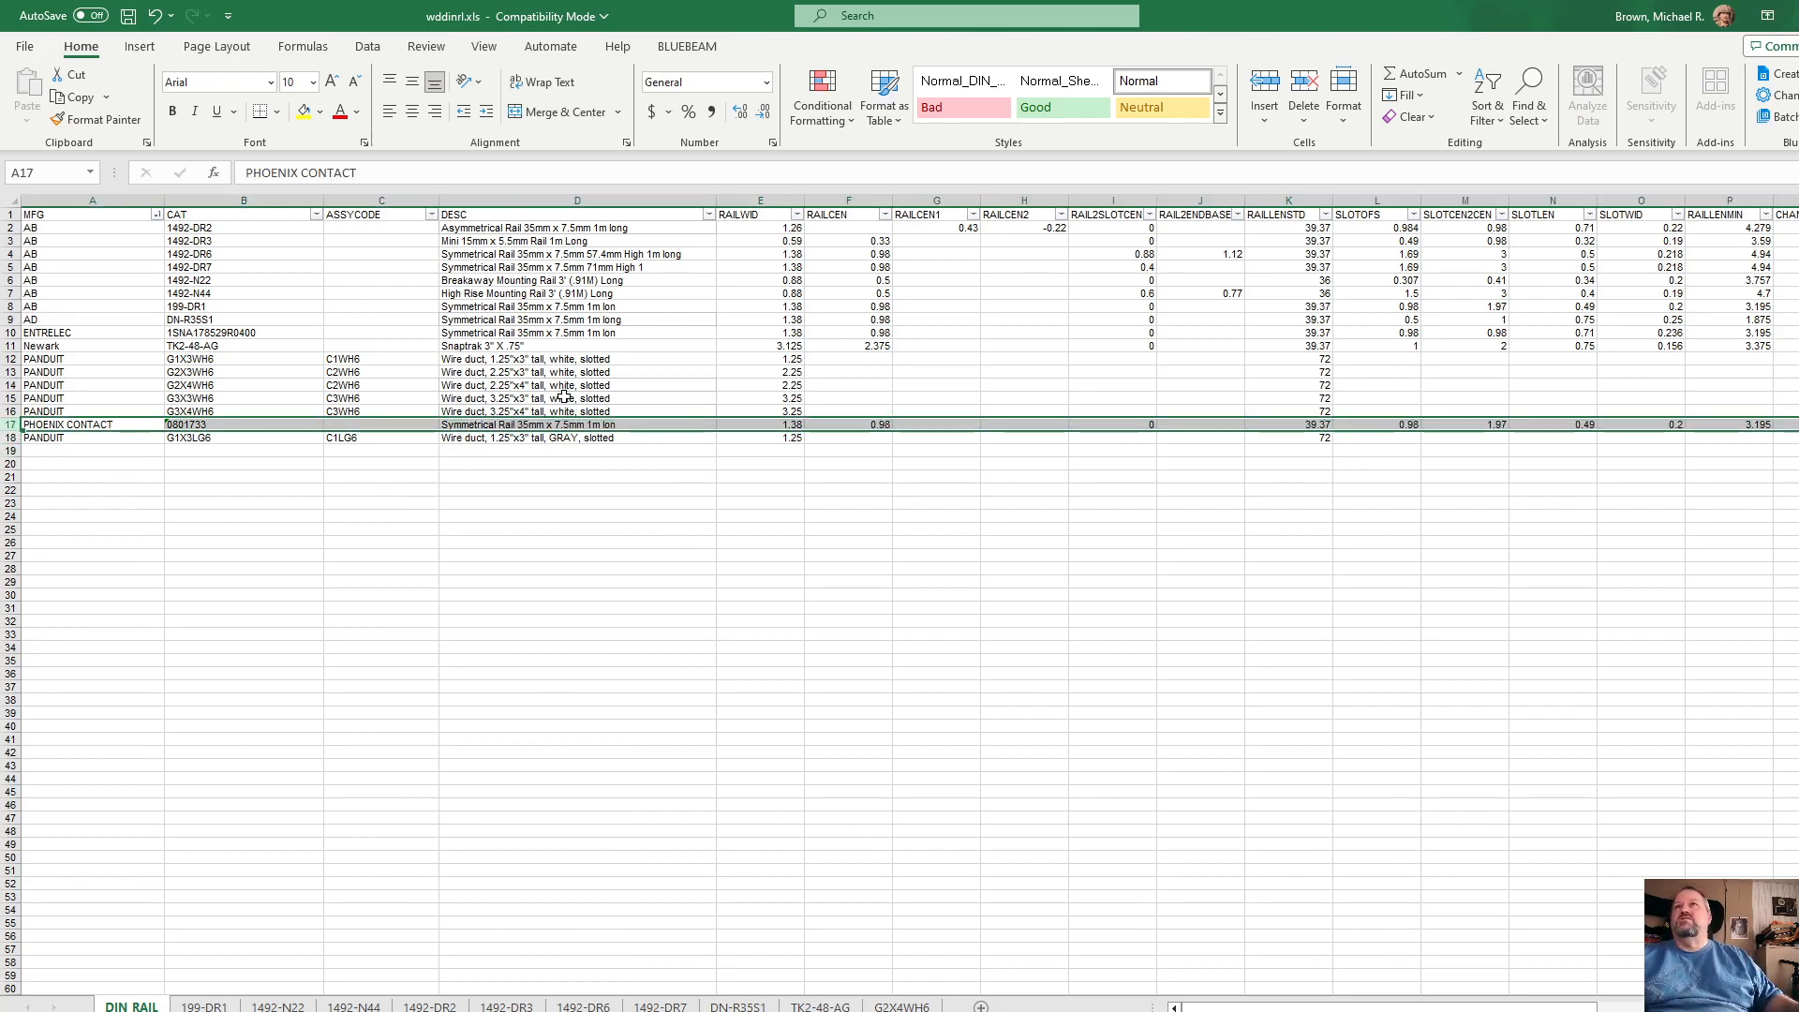
left_click_drag(1443, 1007, 1491, 1009)
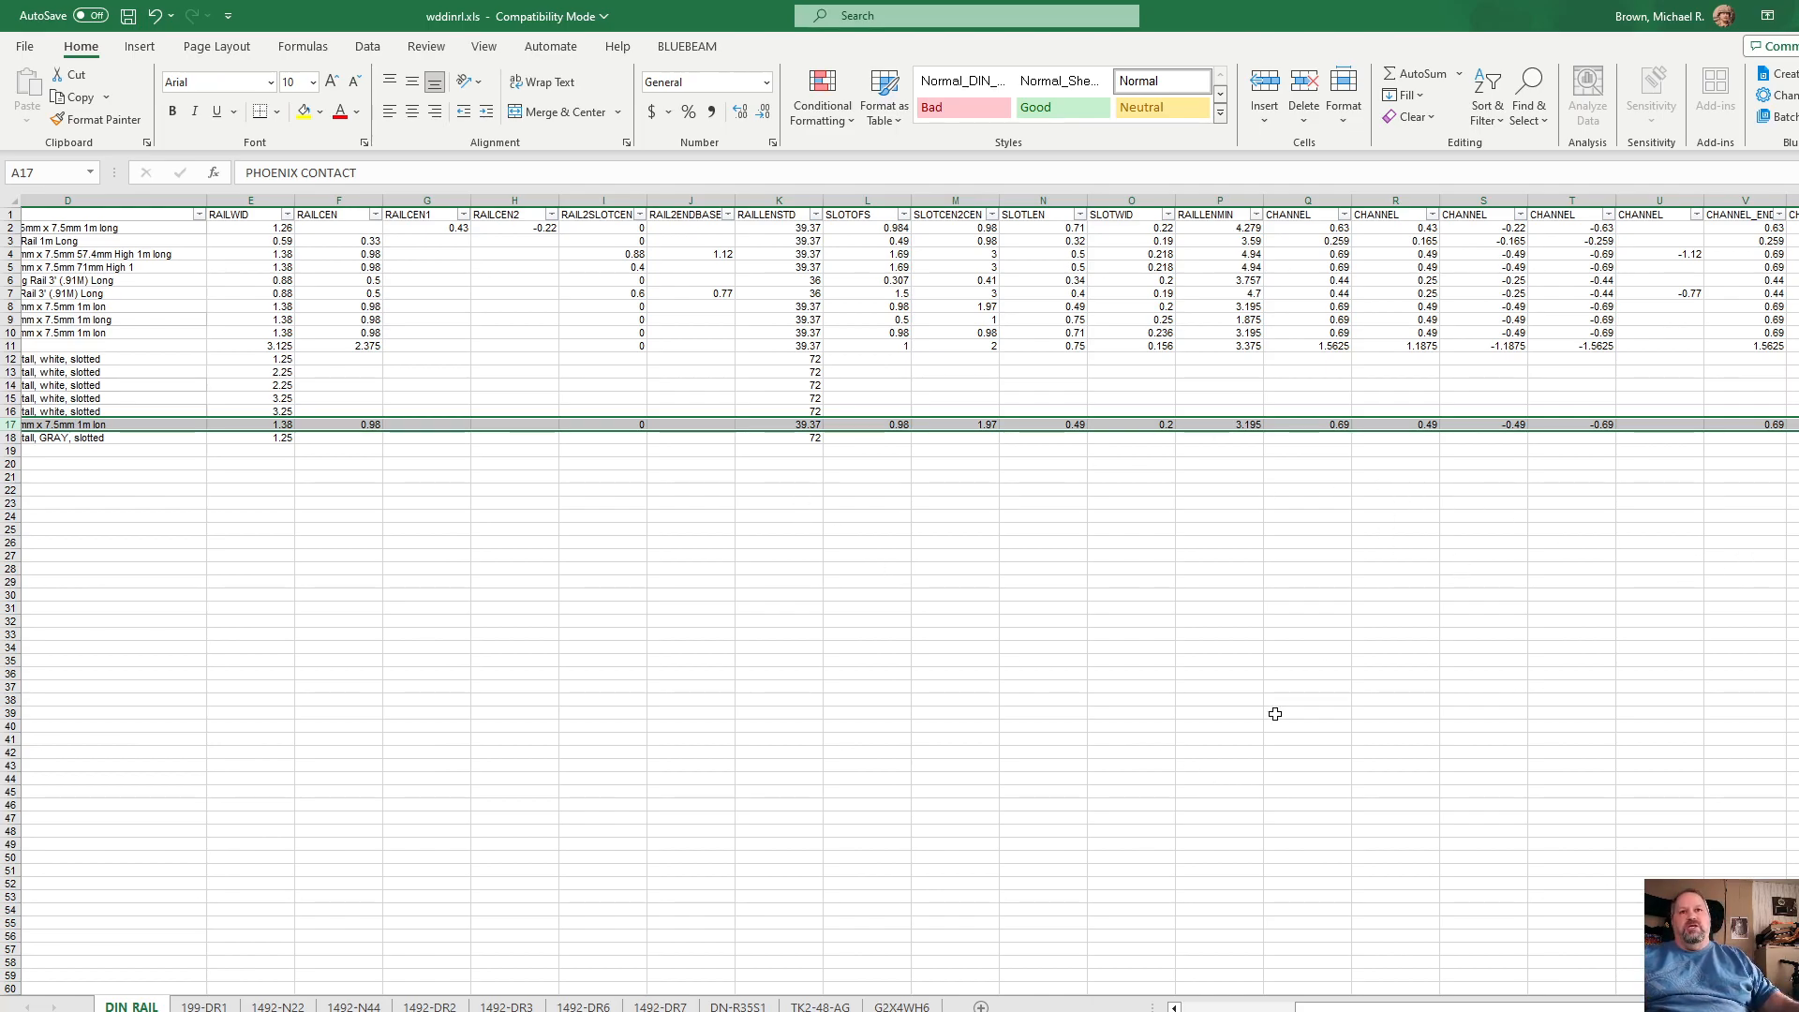
left_click_drag(1352, 1008, 1238, 1009)
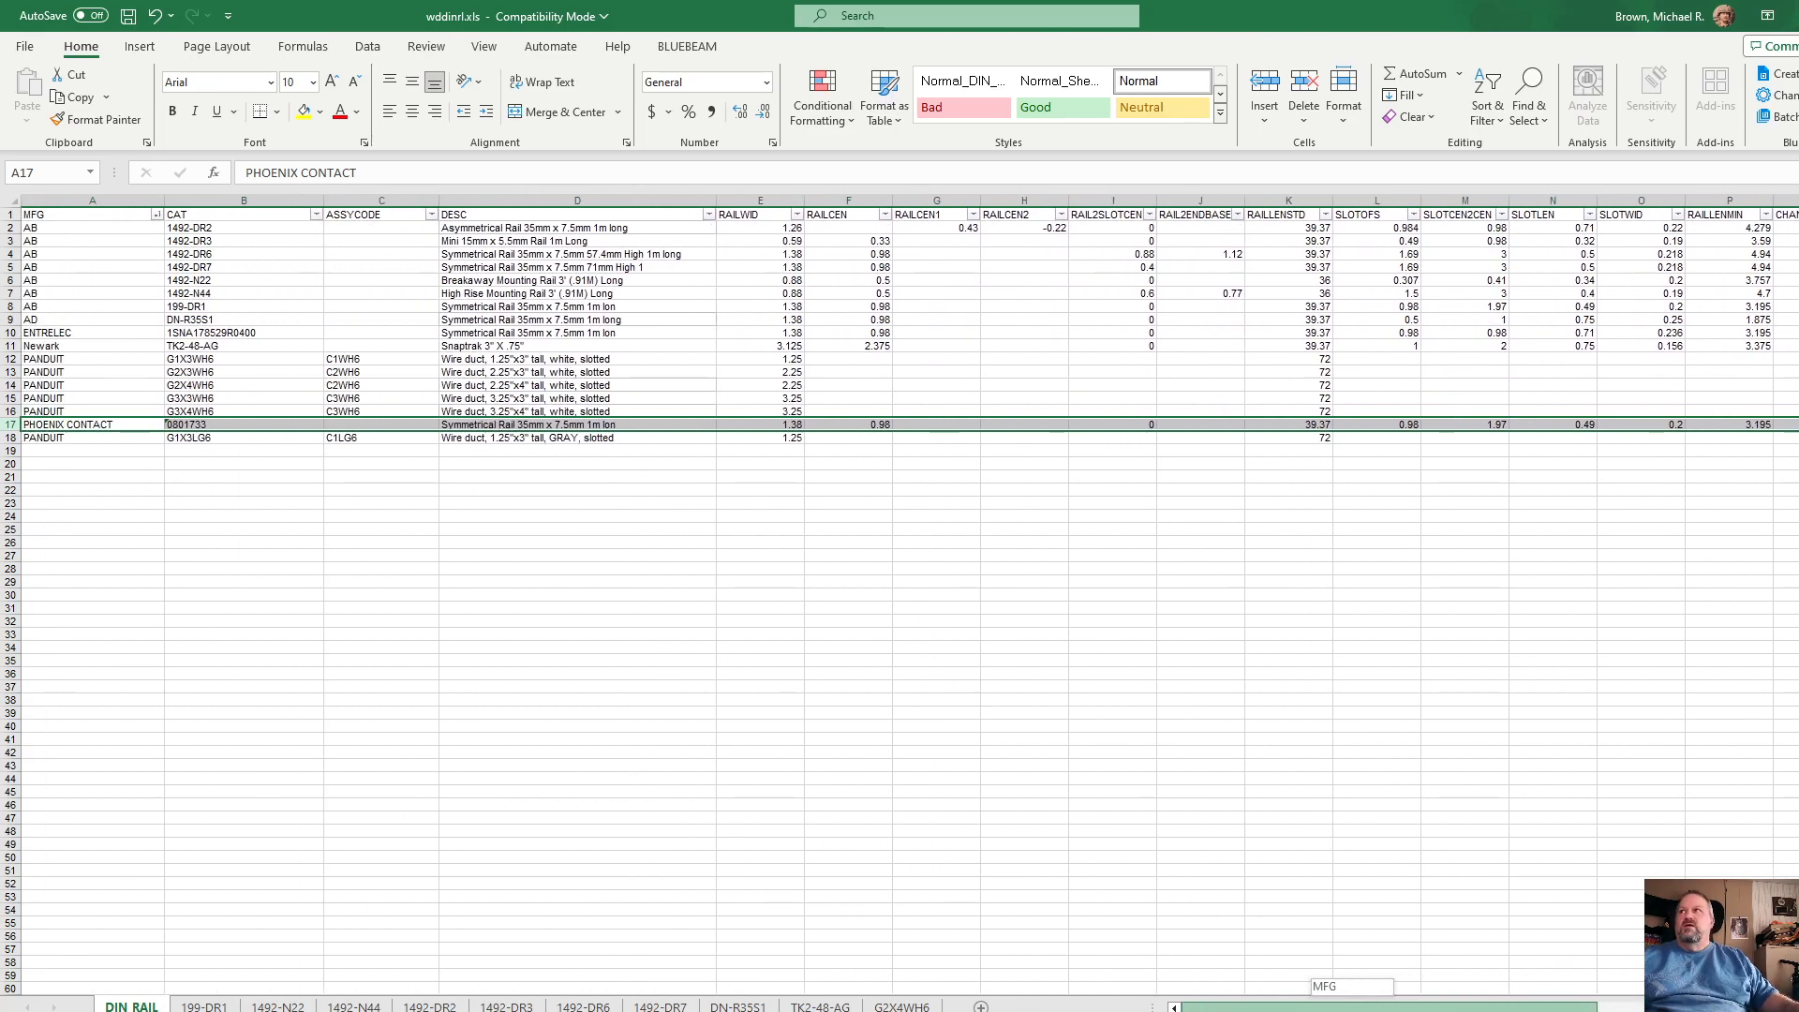
left_click(603, 517)
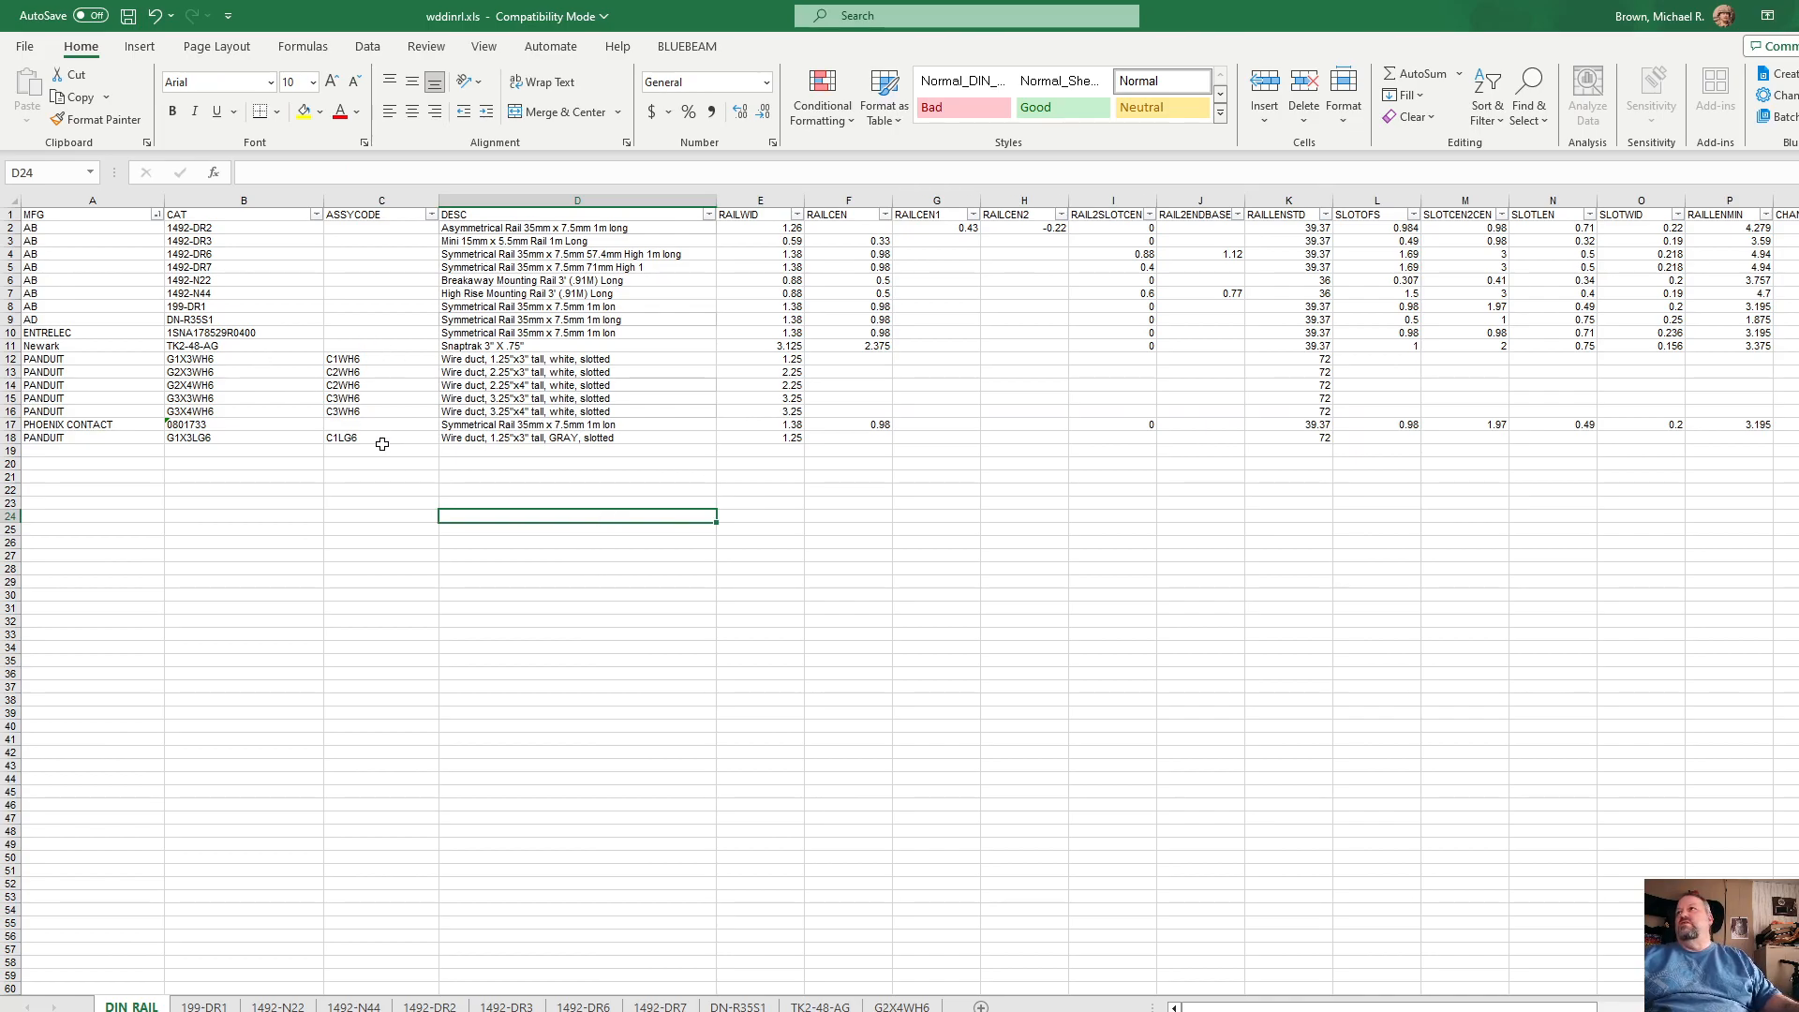
Step: Save the wddinrl.xls workbook, then close it and the blank Excel workbook
left_click(129, 16)
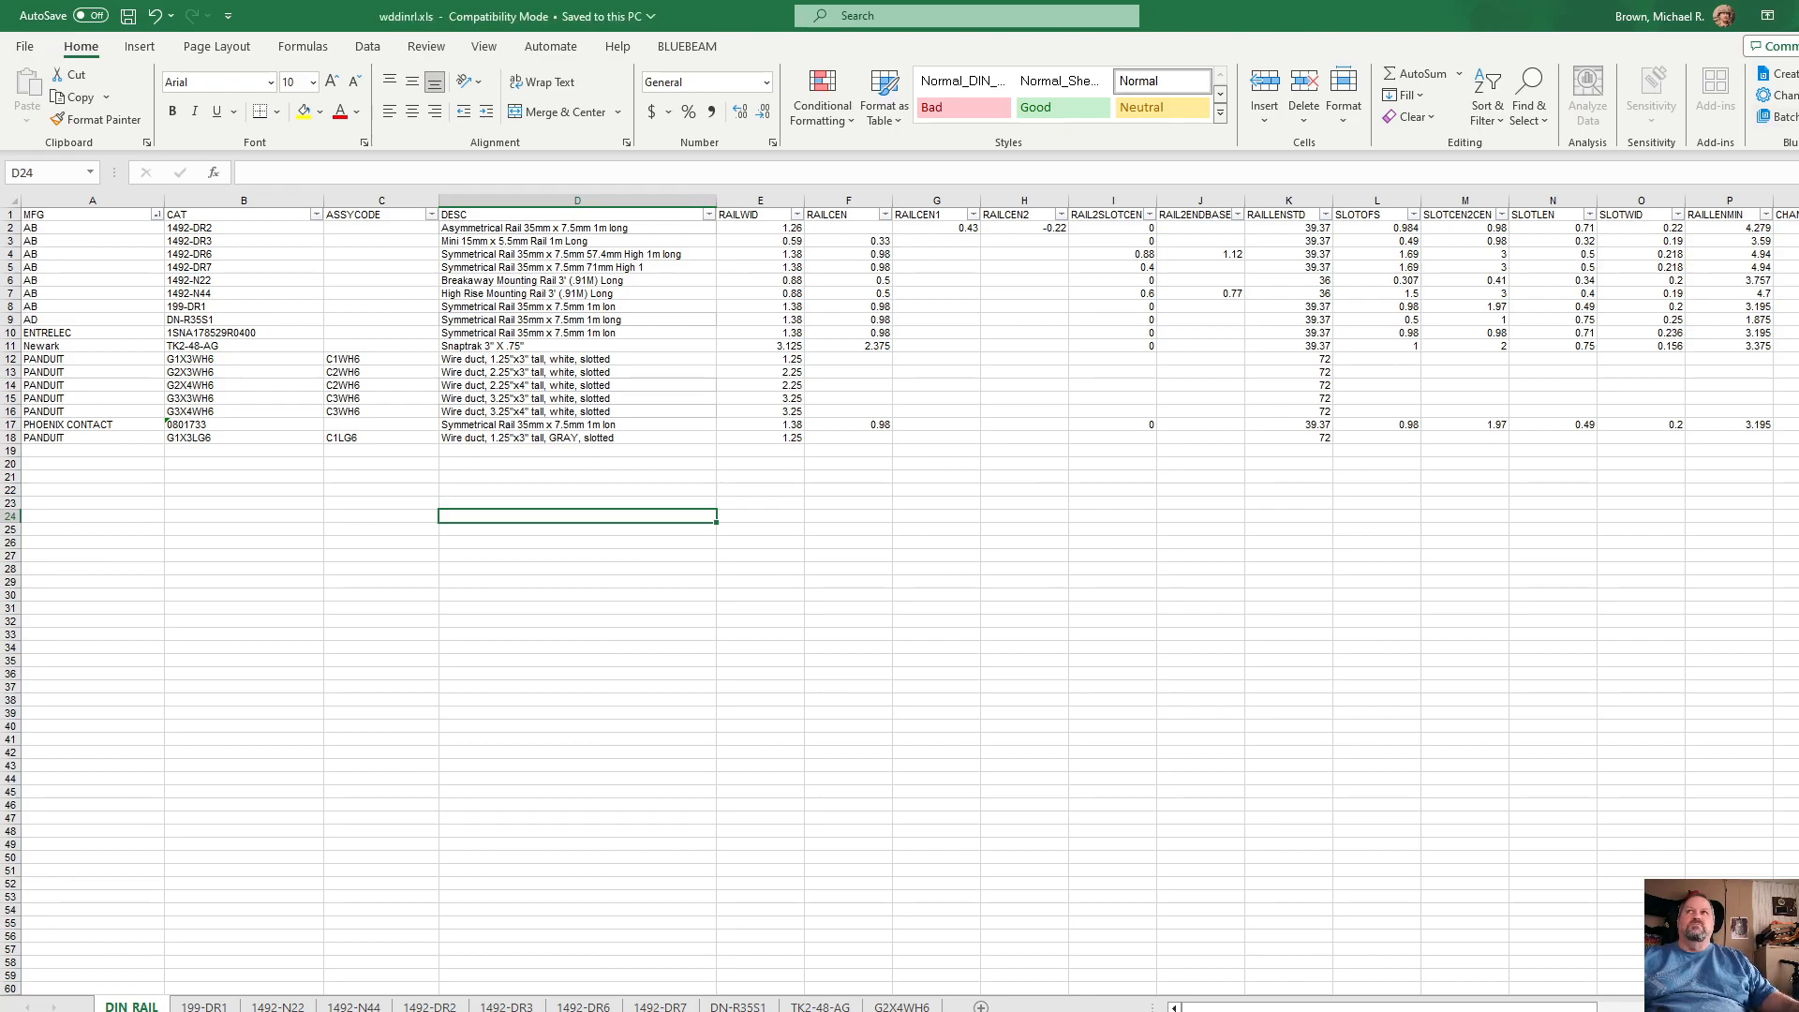
key("alt+F4")
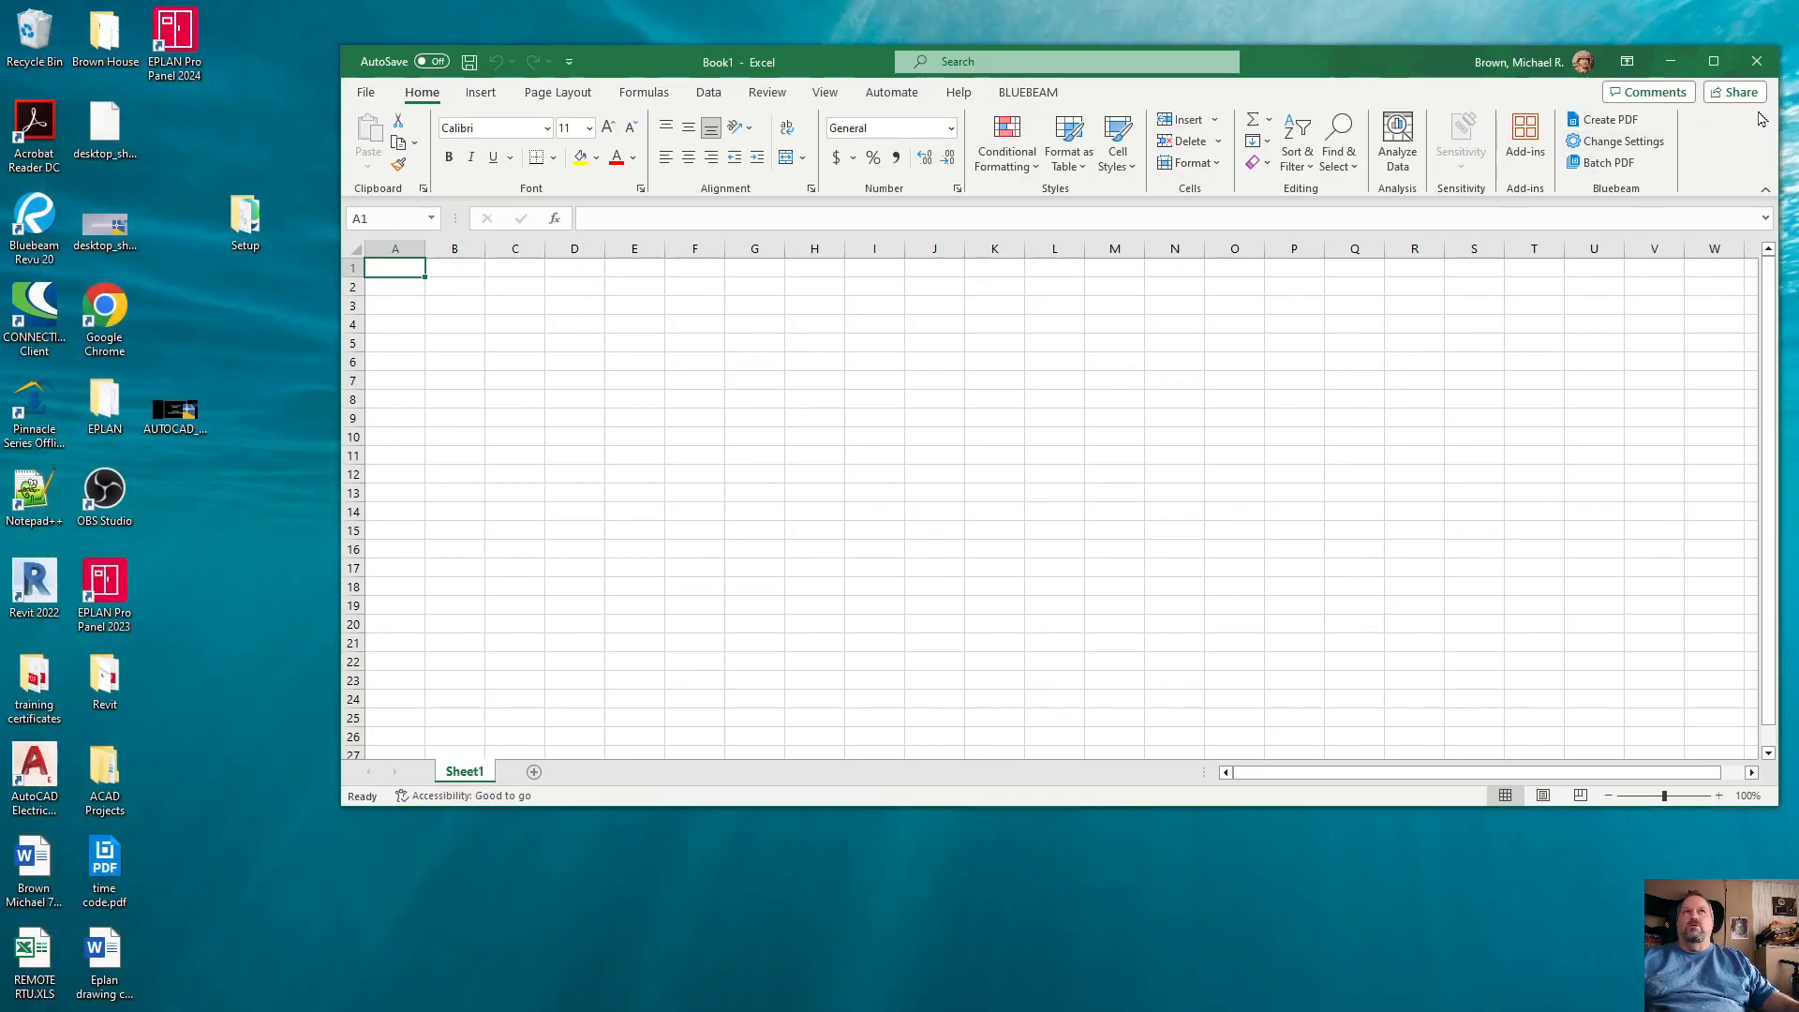
left_click(1768, 68)
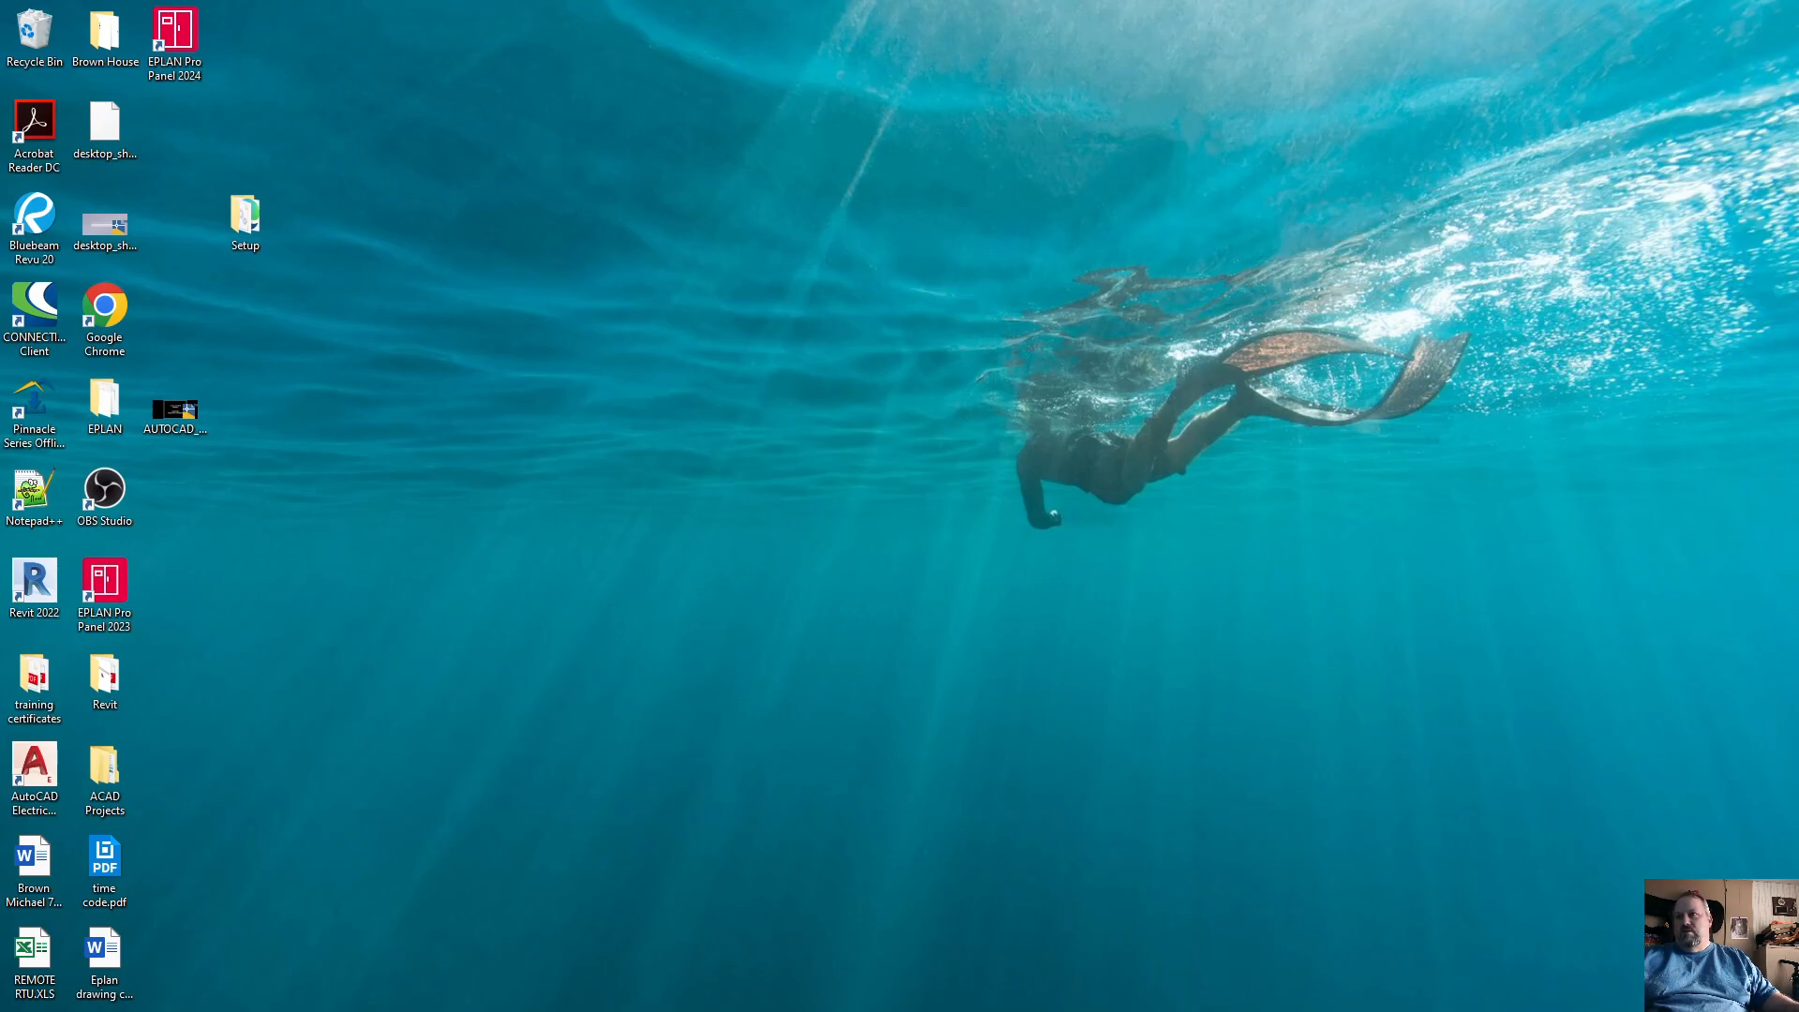
Step: Switch to AutoCAD Electrical and start a DIN Rail footprint with PANDUIT G1X3LG6 gray wire duct as the rail type
mouse_move(940, 991)
left_click(995, 979)
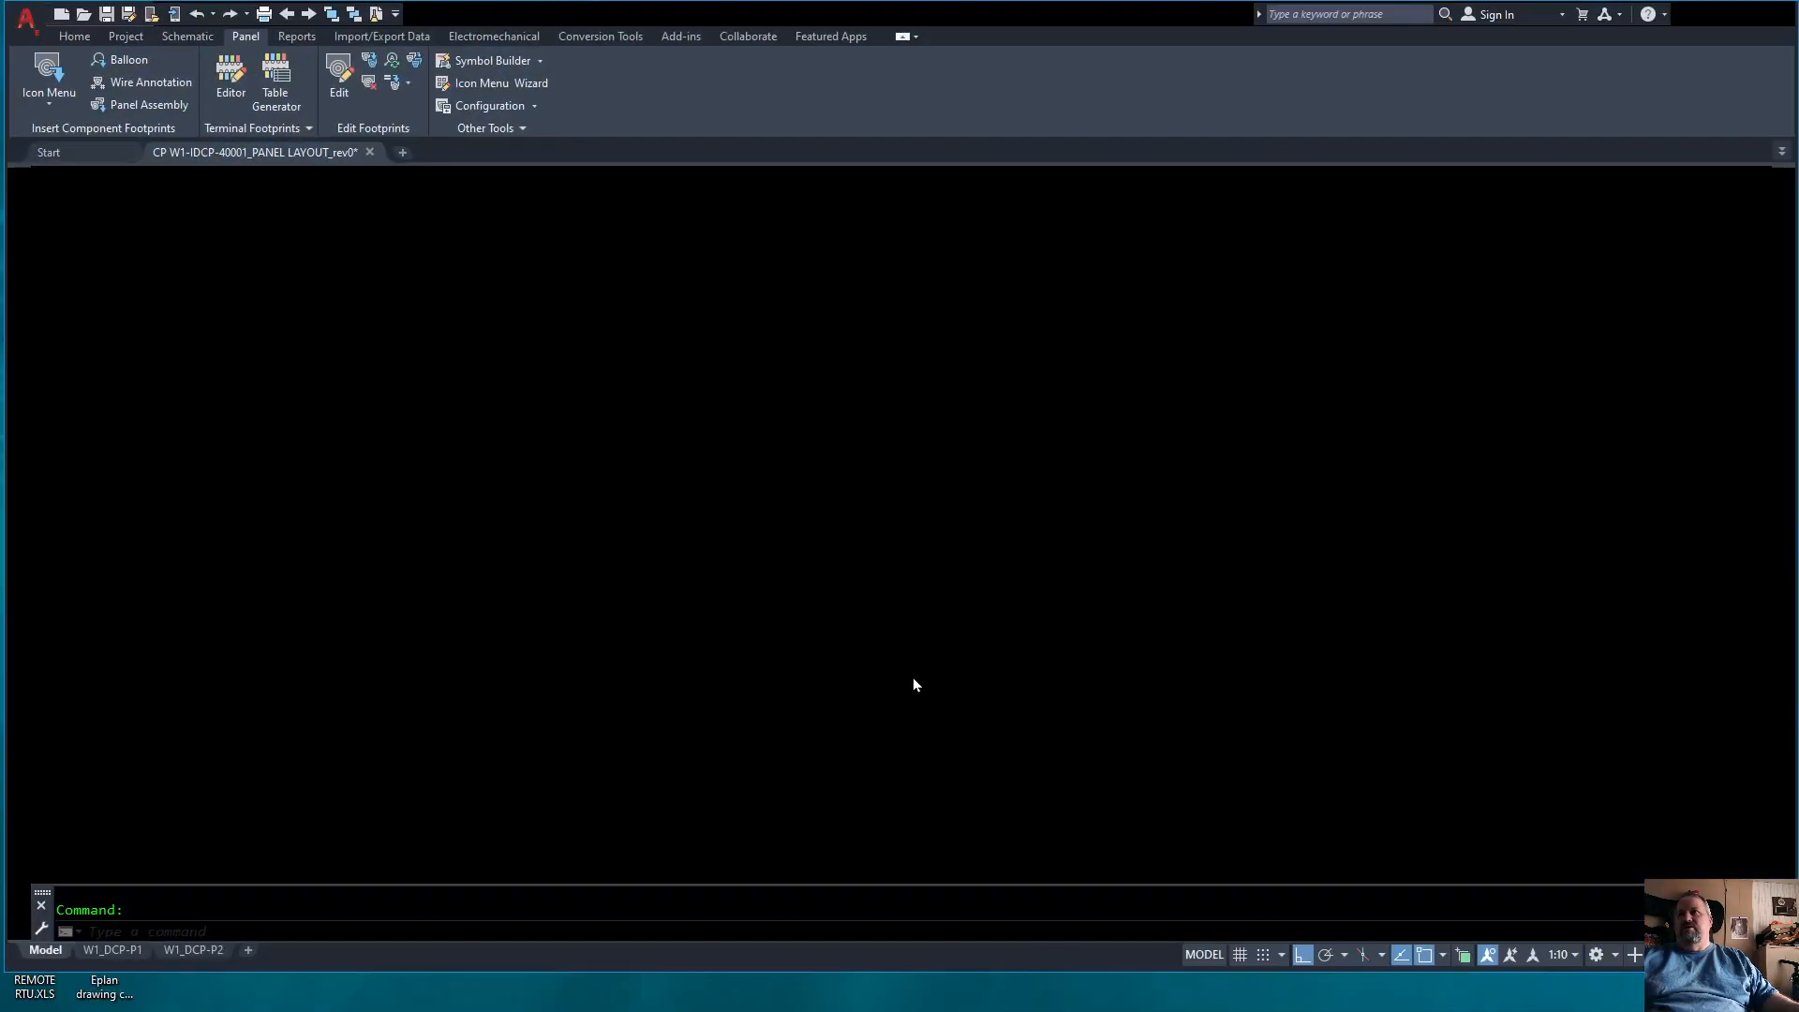
left_click(54, 66)
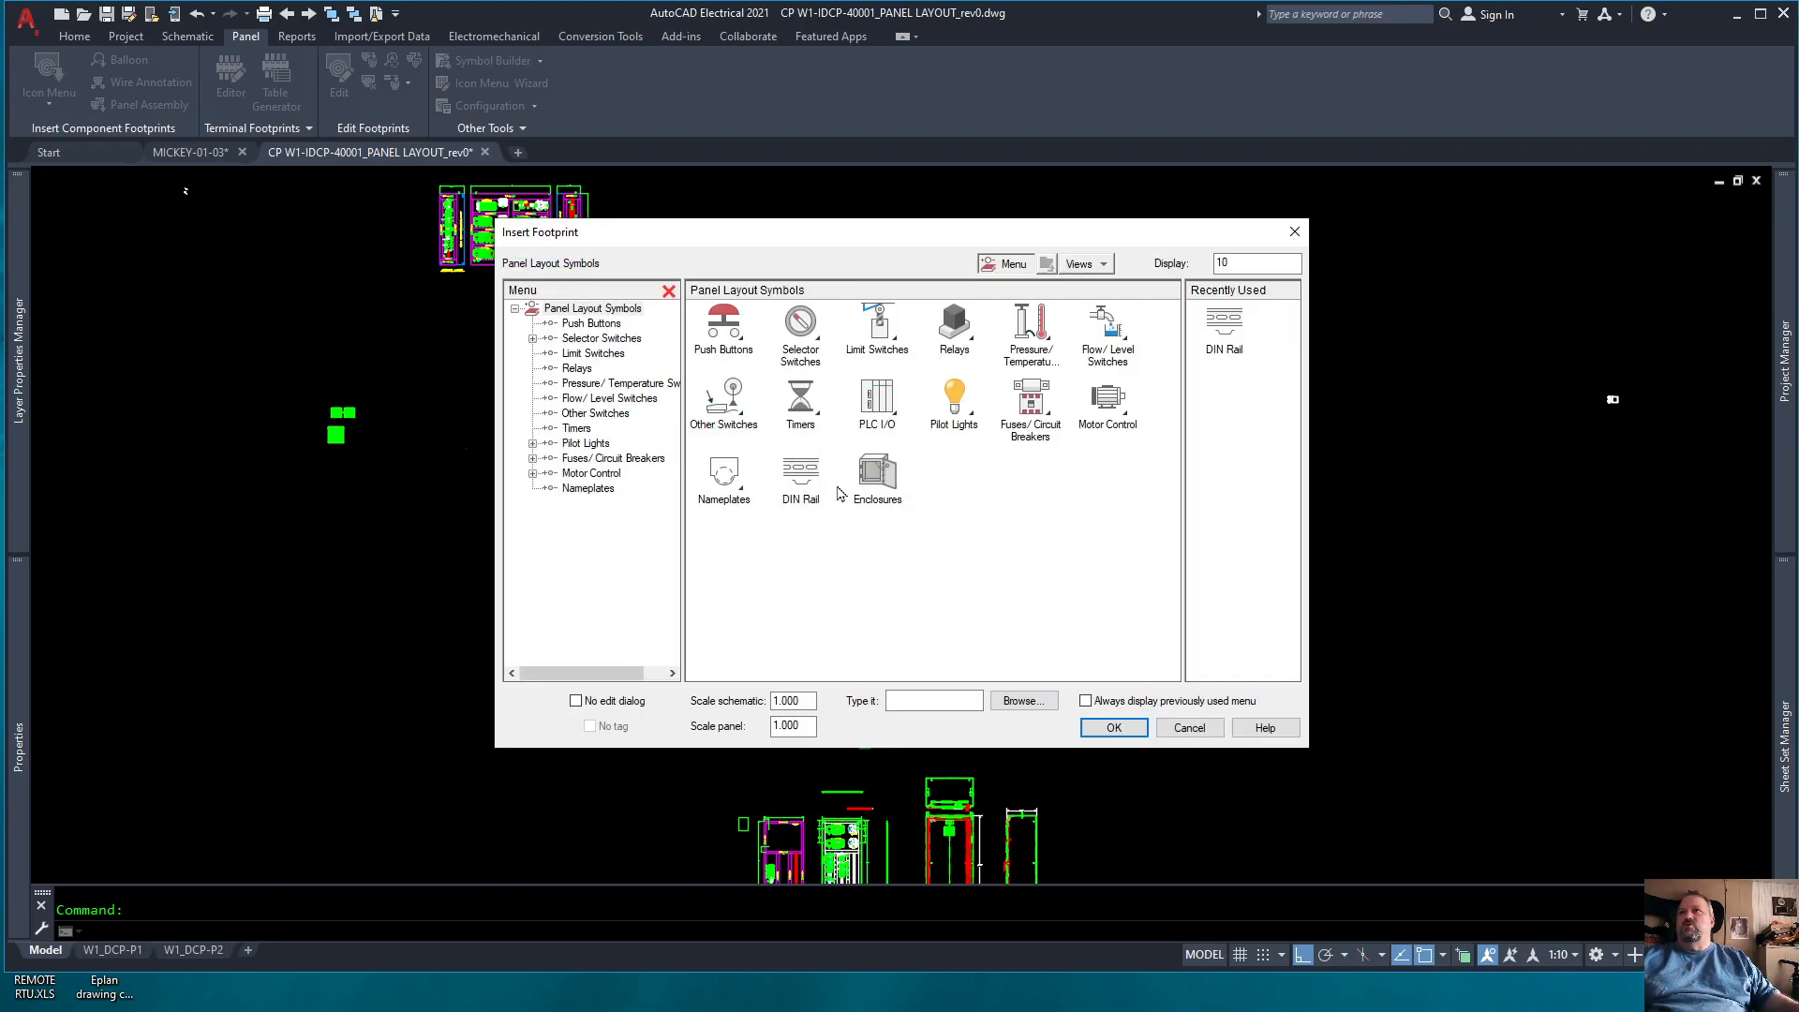
left_click(807, 471)
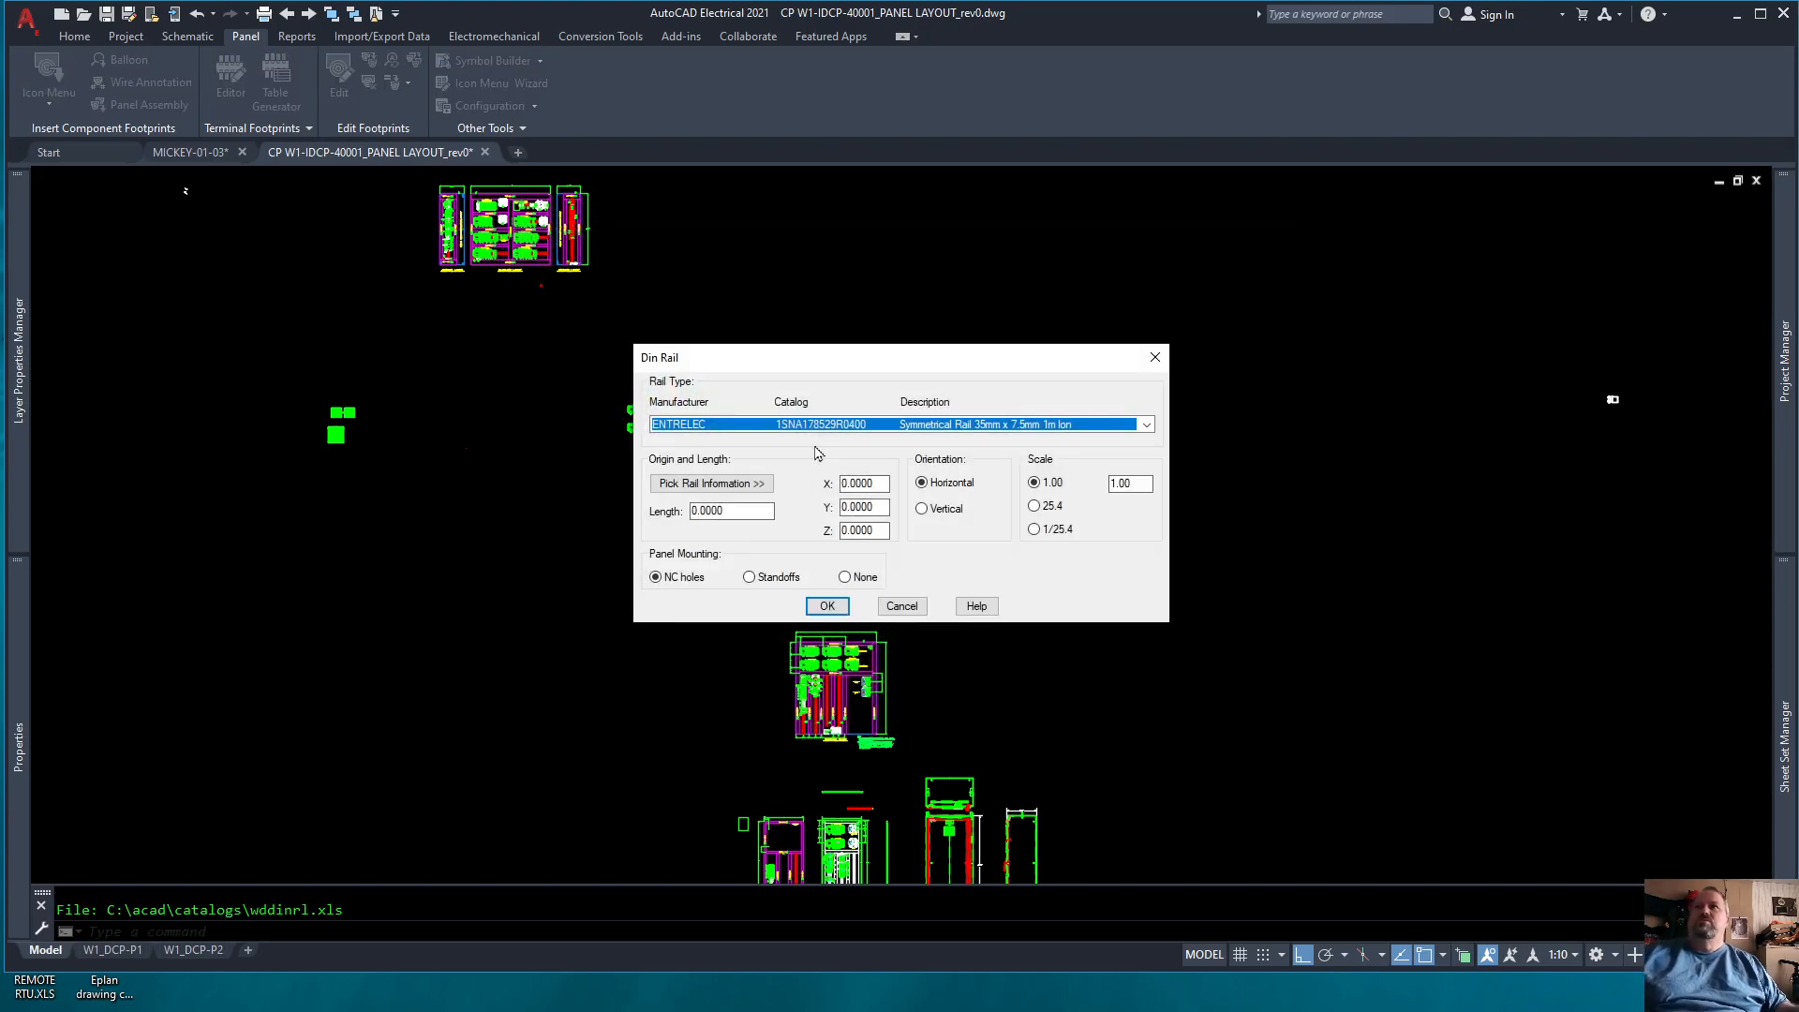
left_click(1148, 425)
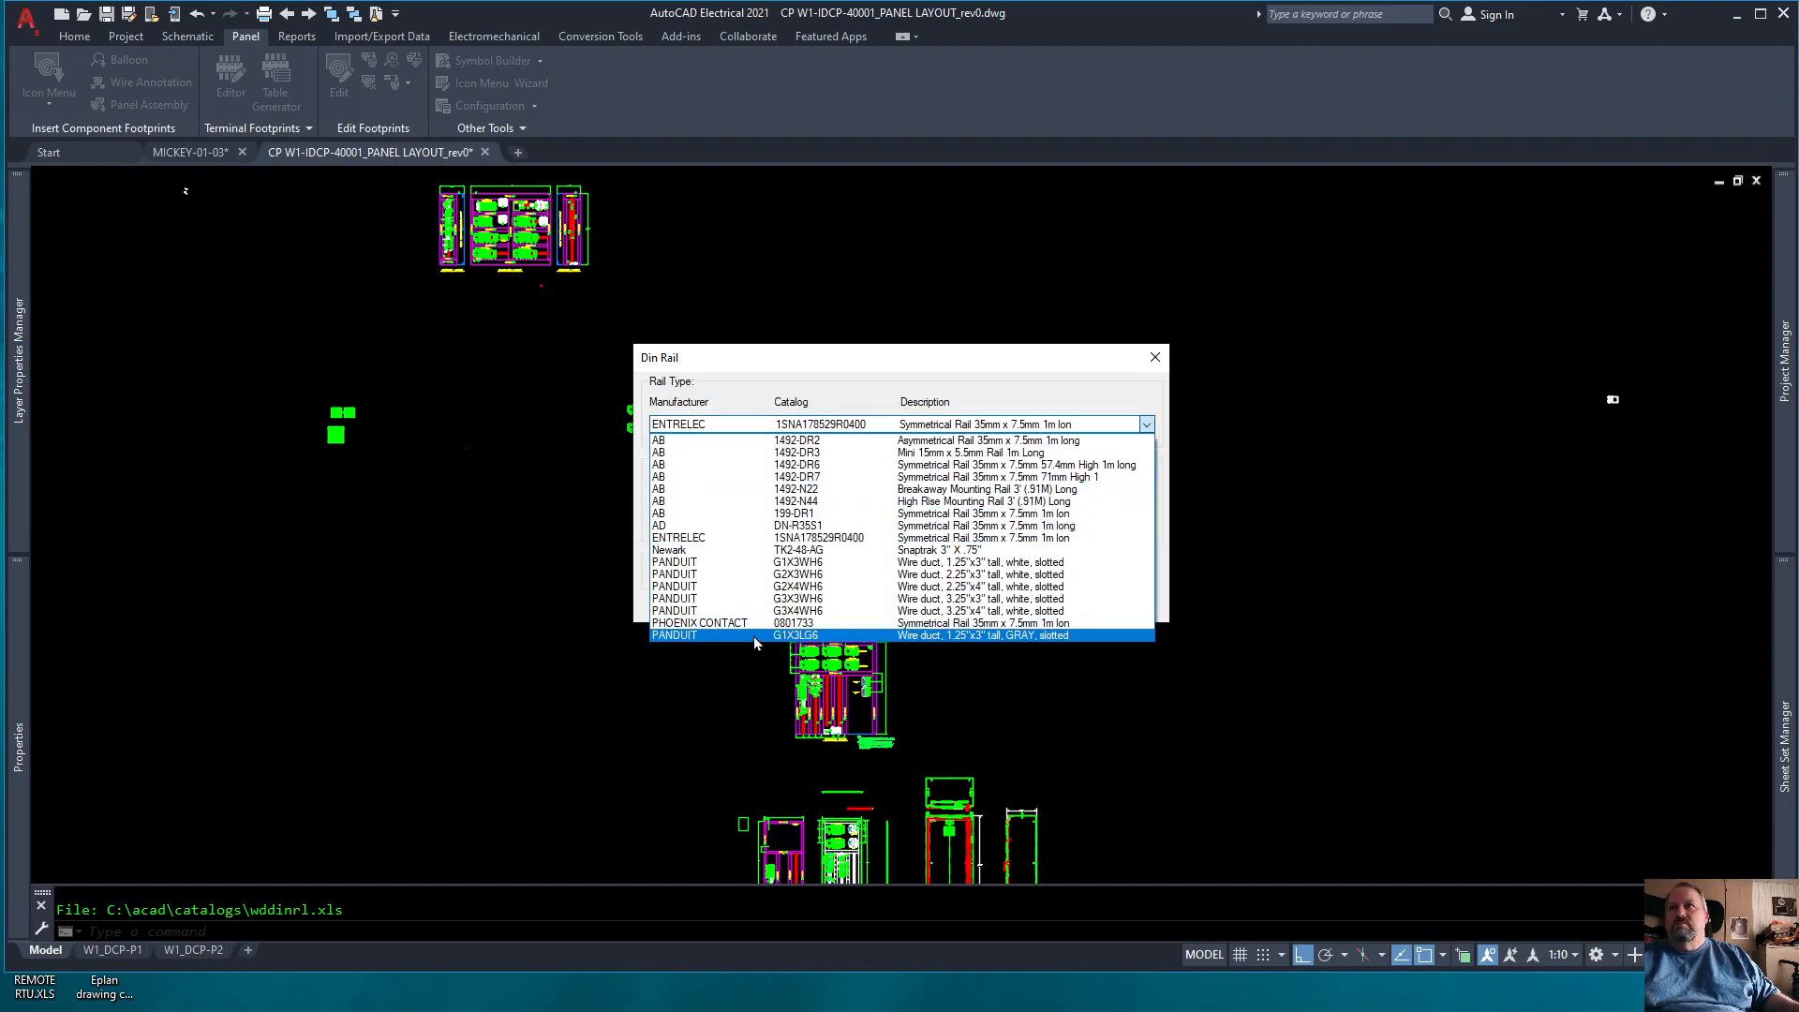
left_click(674, 636)
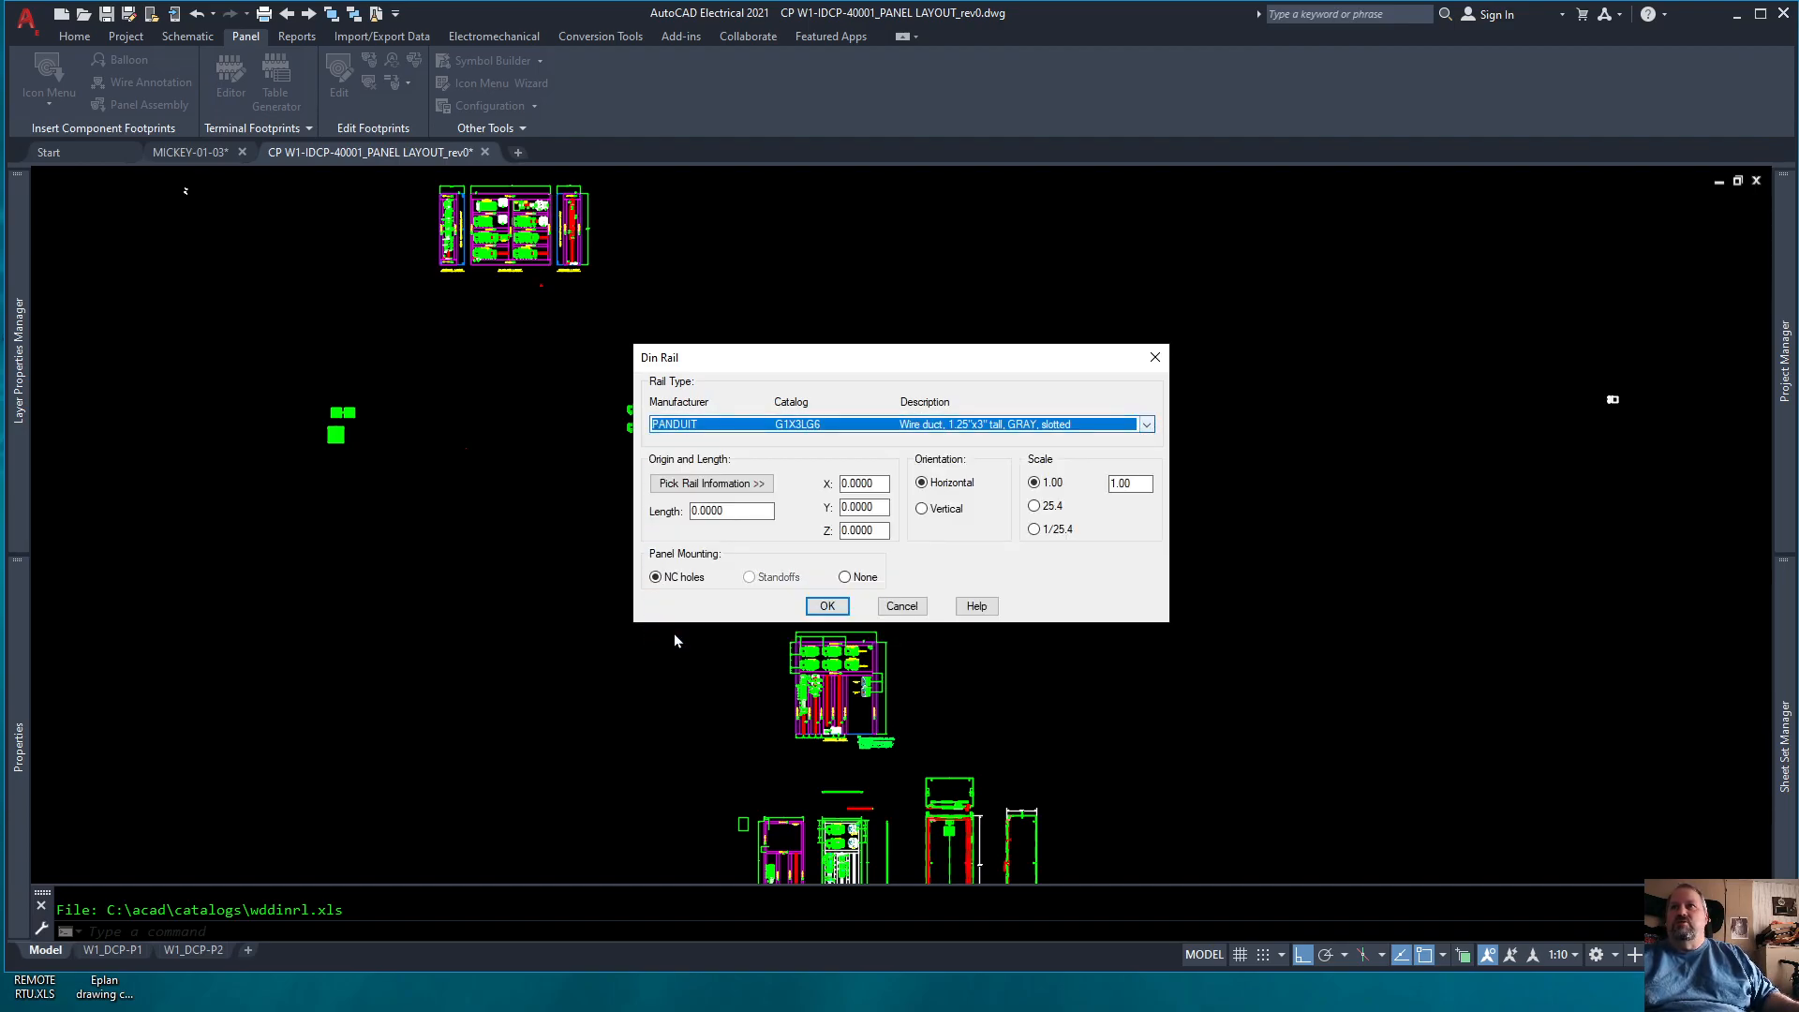
Step: Pick the origin and end point in the drawing for a vertical duct about 281.6 units long
left_click(712, 484)
left_click(1060, 631)
left_click(1060, 367)
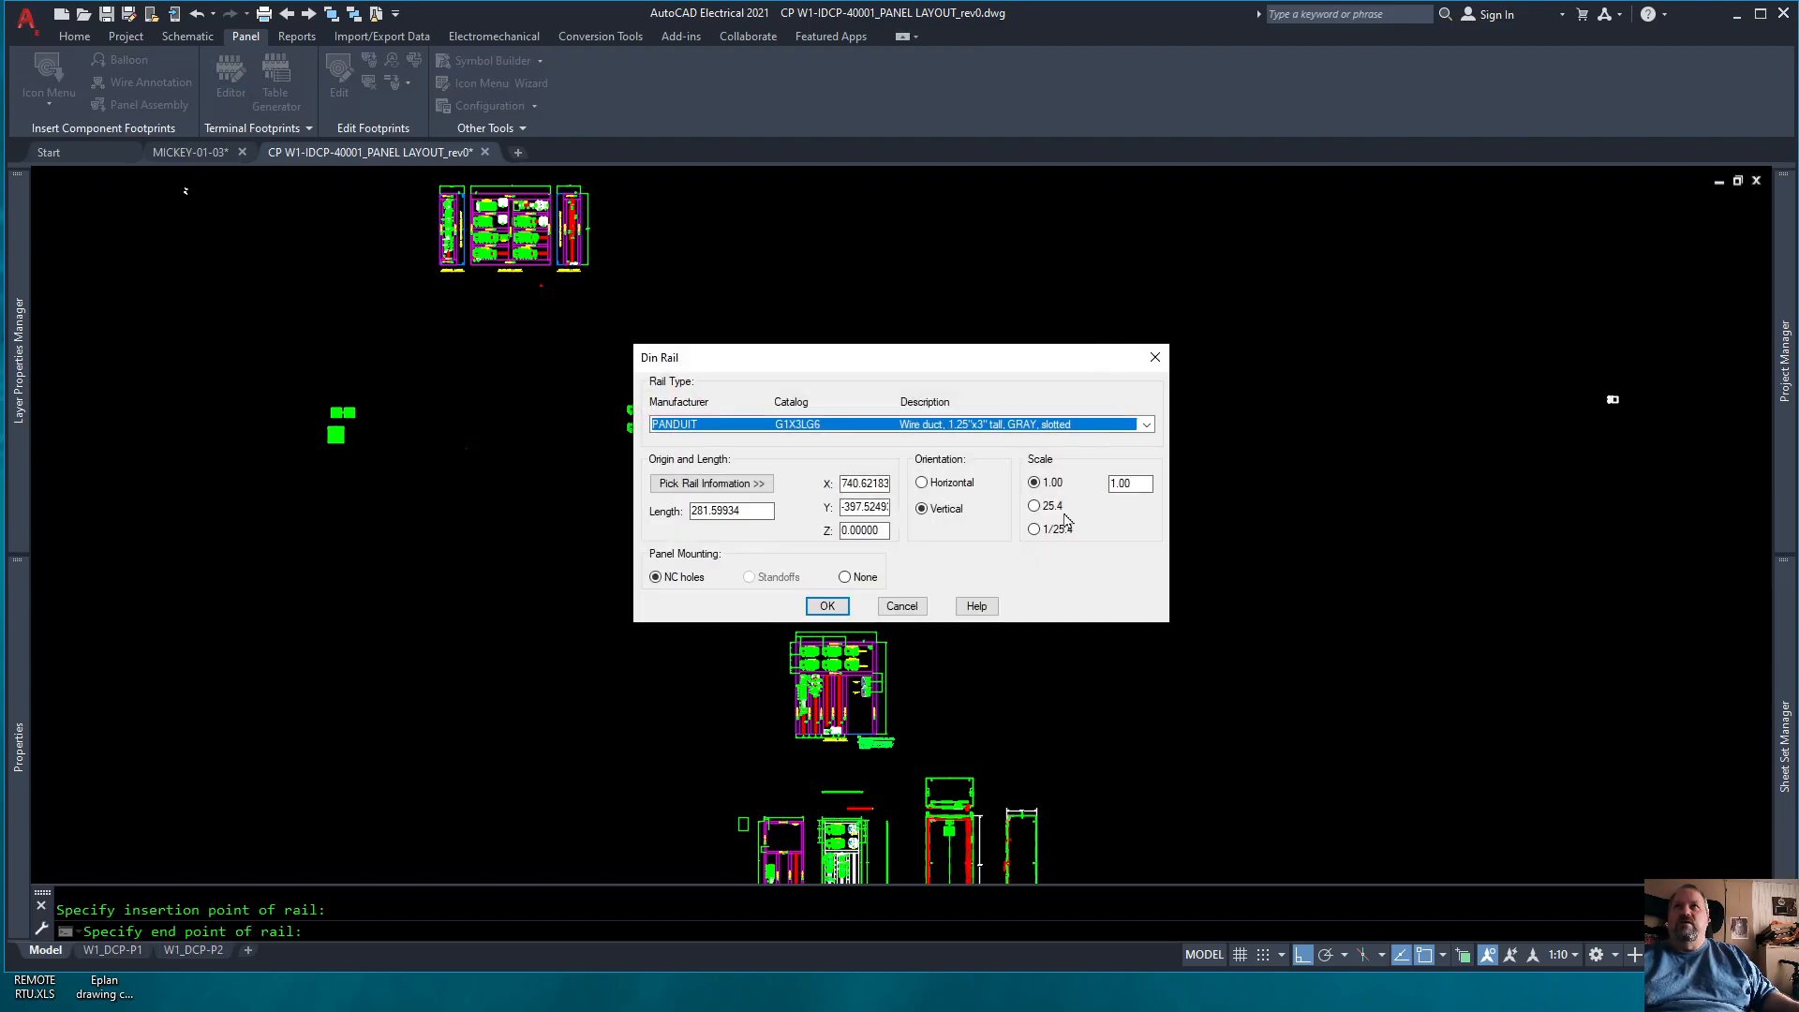
Step: Insert the vertical PANDUIT G1X3LG6 duct at scale 1.00 with NC holes mounting and zoom in on its section joint
left_click(828, 606)
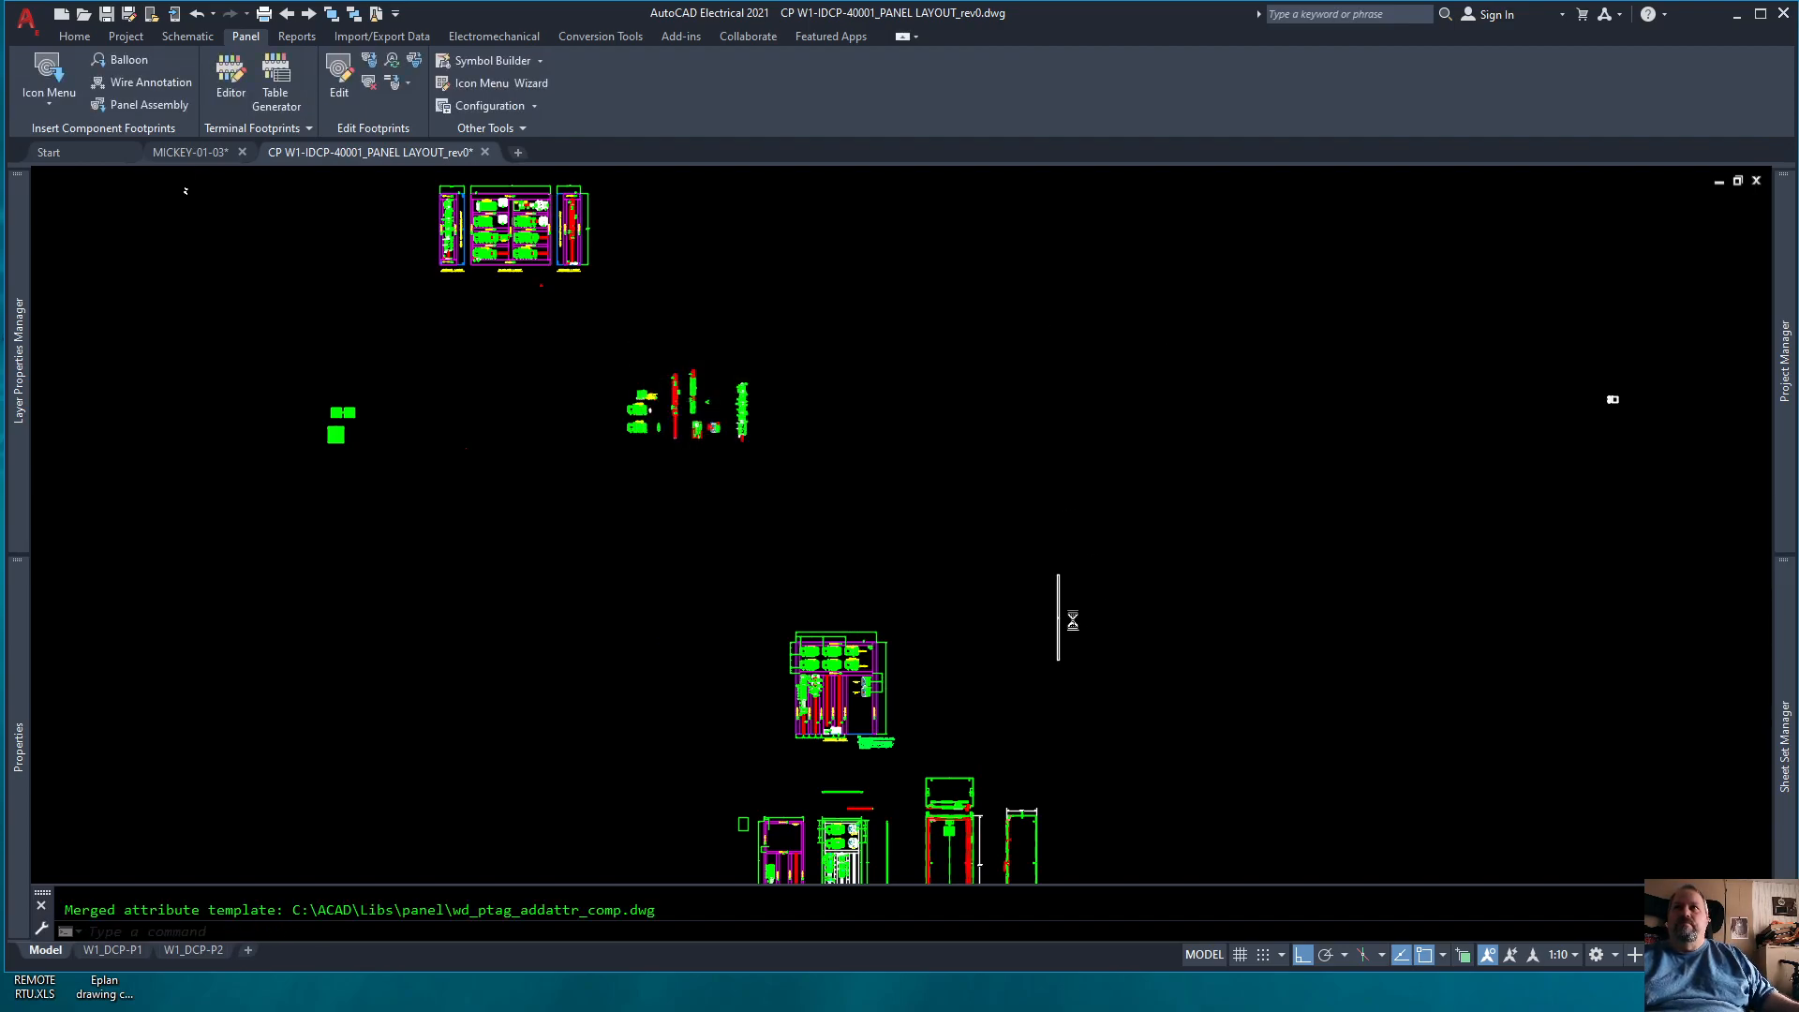
left_click(973, 693)
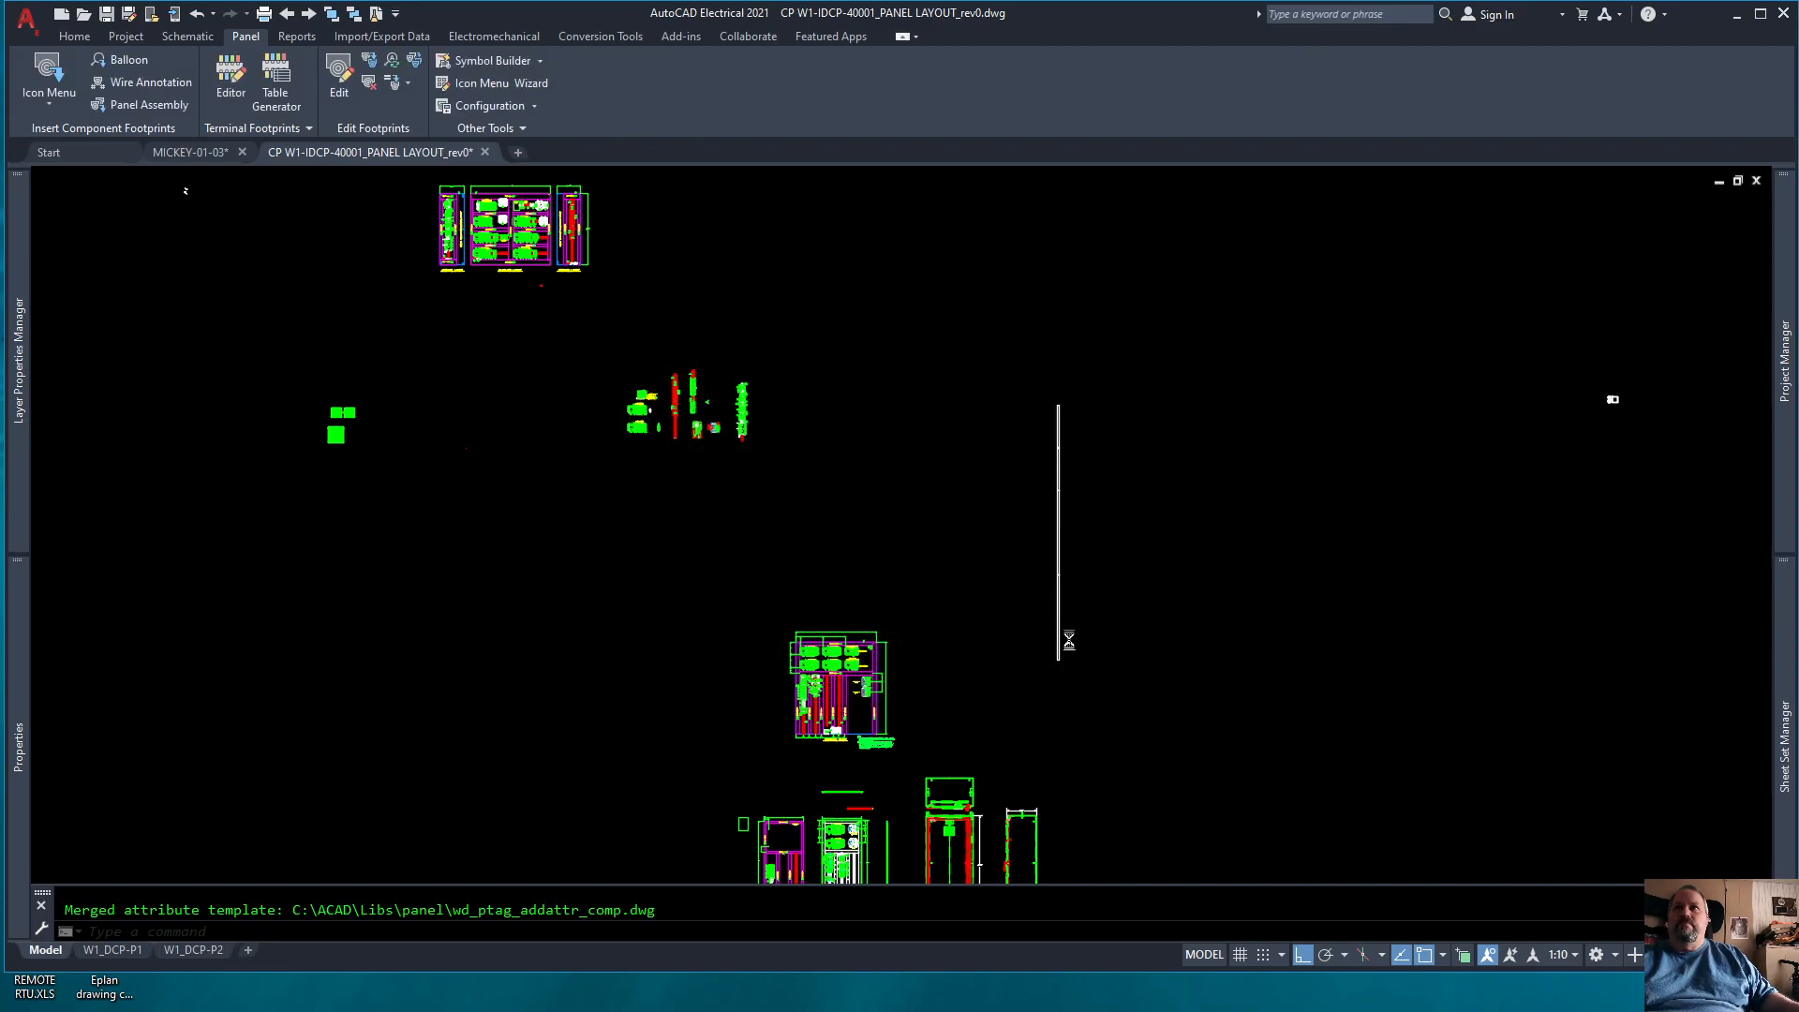
scroll(1068, 610, "up", 5)
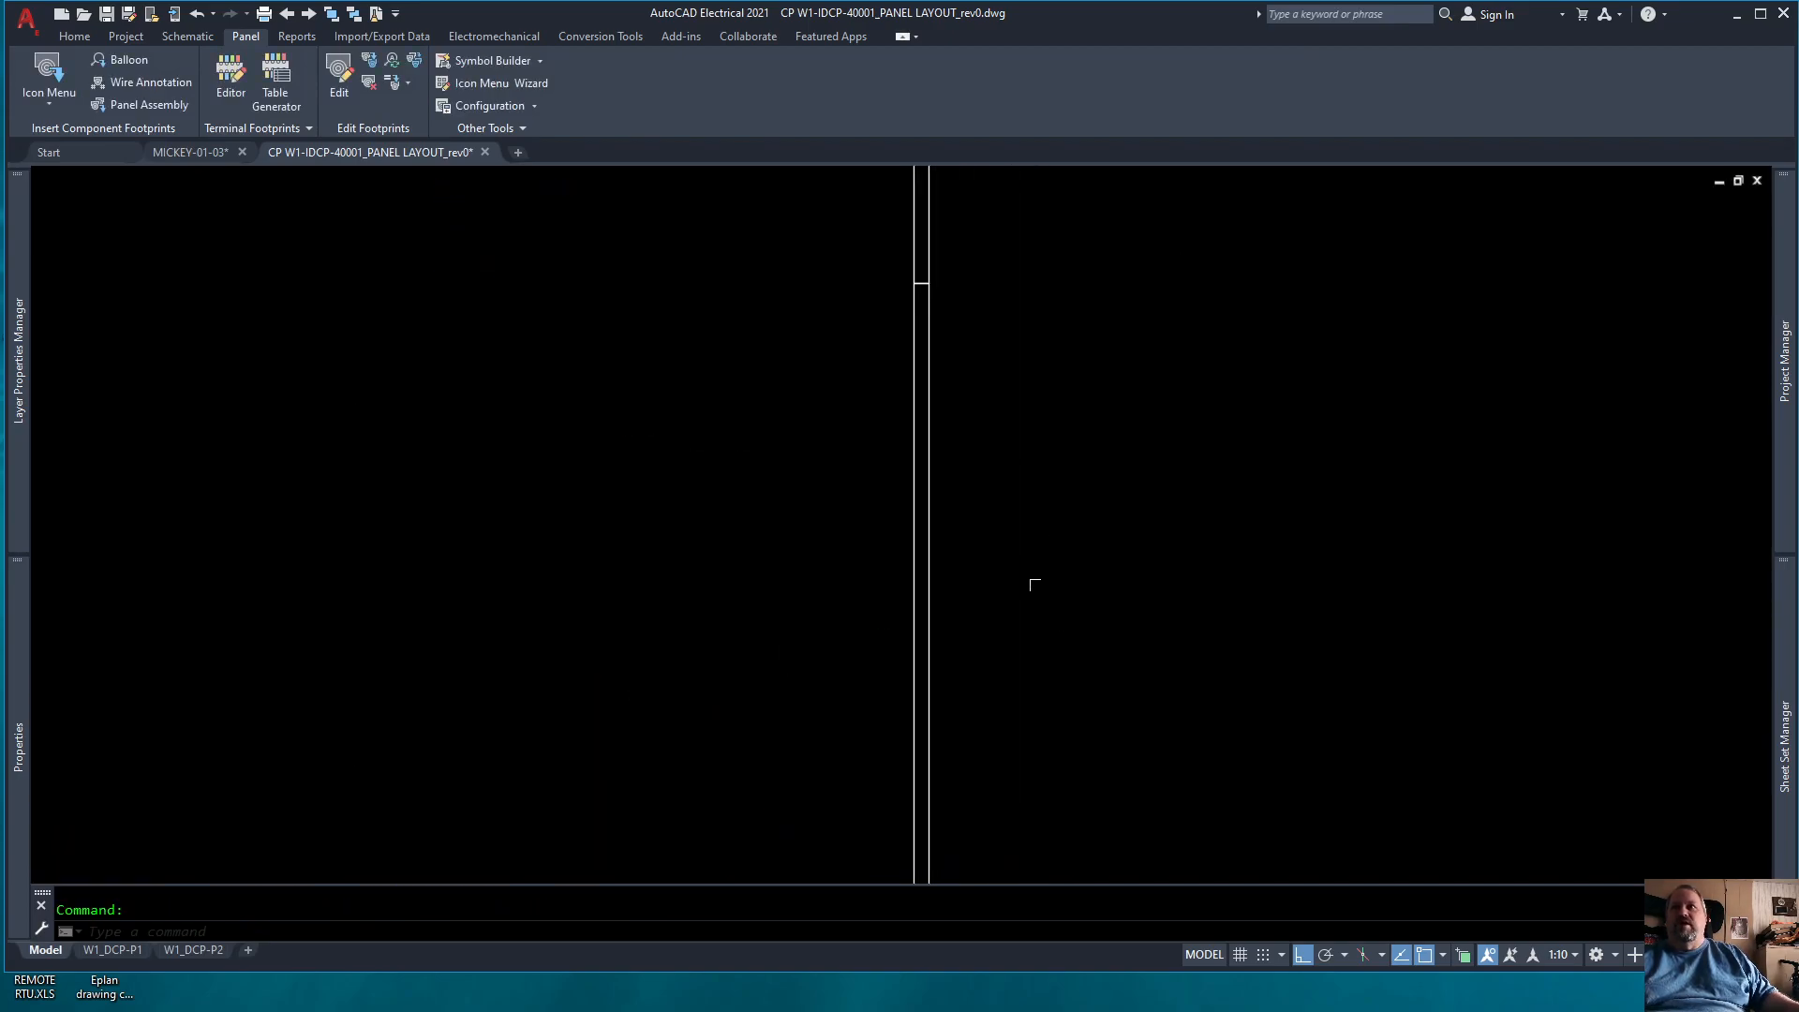
scroll(1040, 584, "down", 5)
scroll(1012, 575, "up", 5)
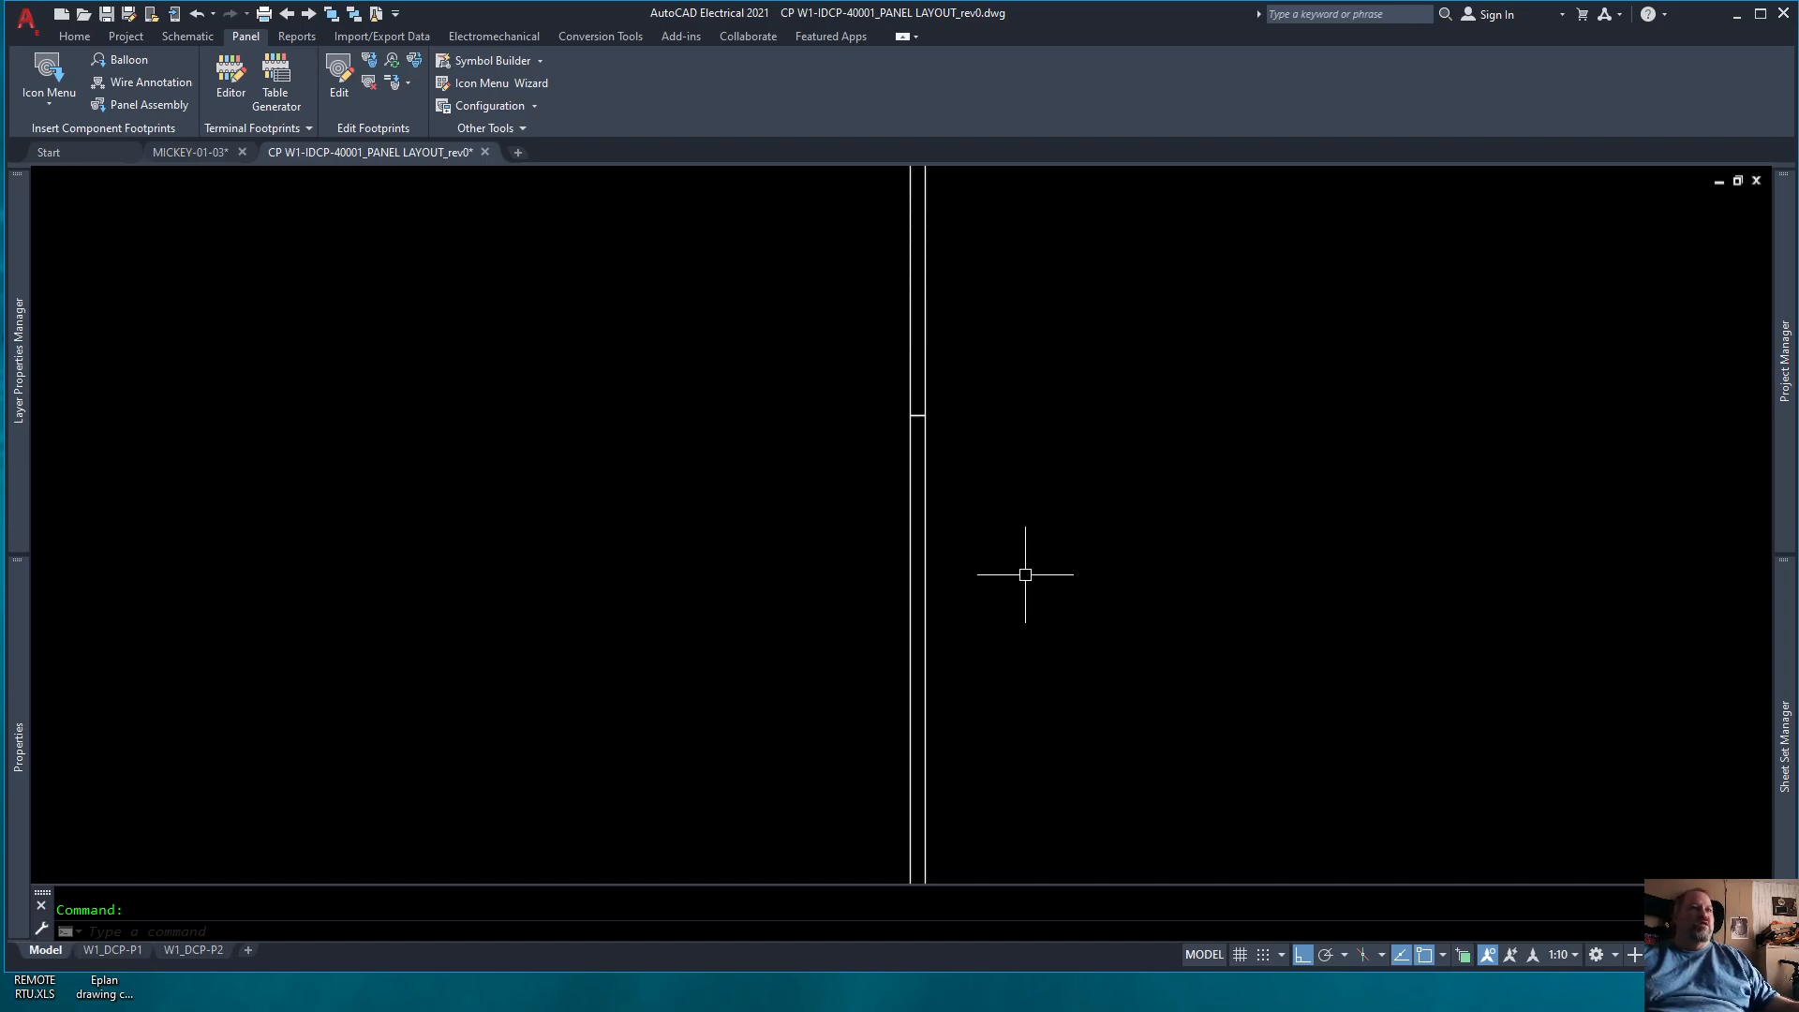
Step: Select a section of the inserted wire duct to examine how its separate sections meet, and clear the selection
left_click(1003, 551)
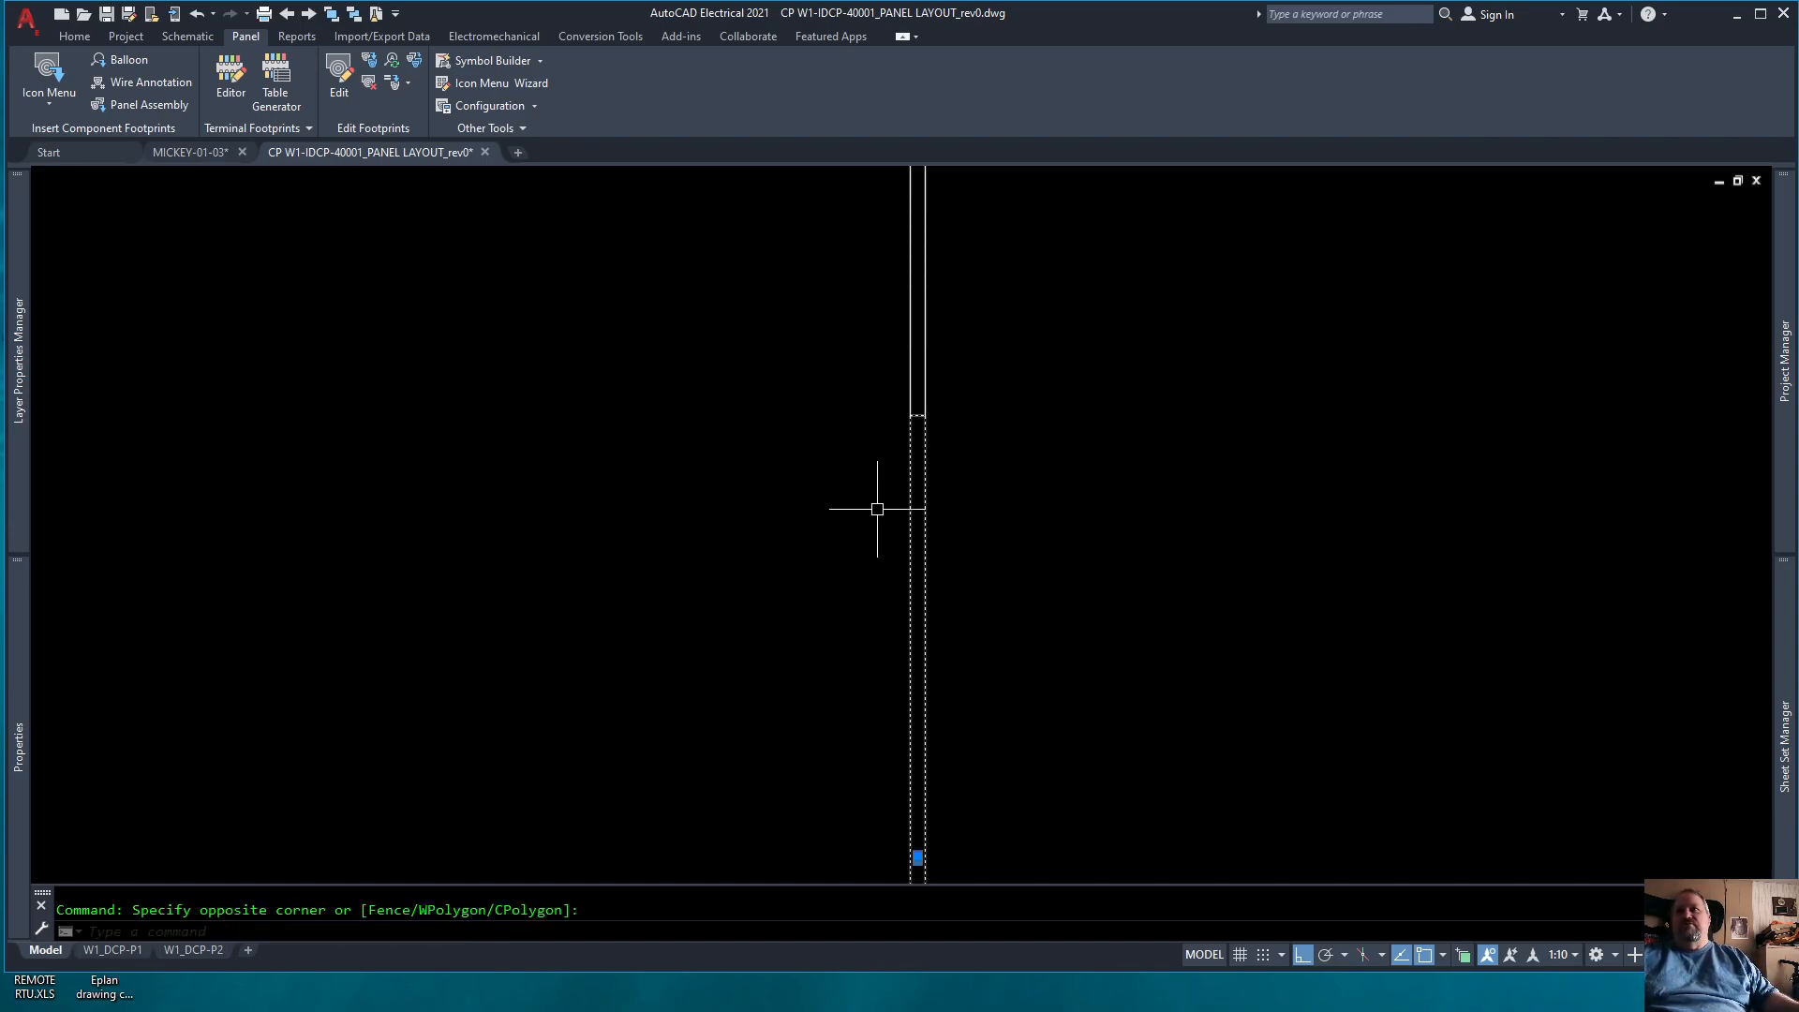
scroll(895, 626, "down", 5)
scroll(921, 521, "up", 6)
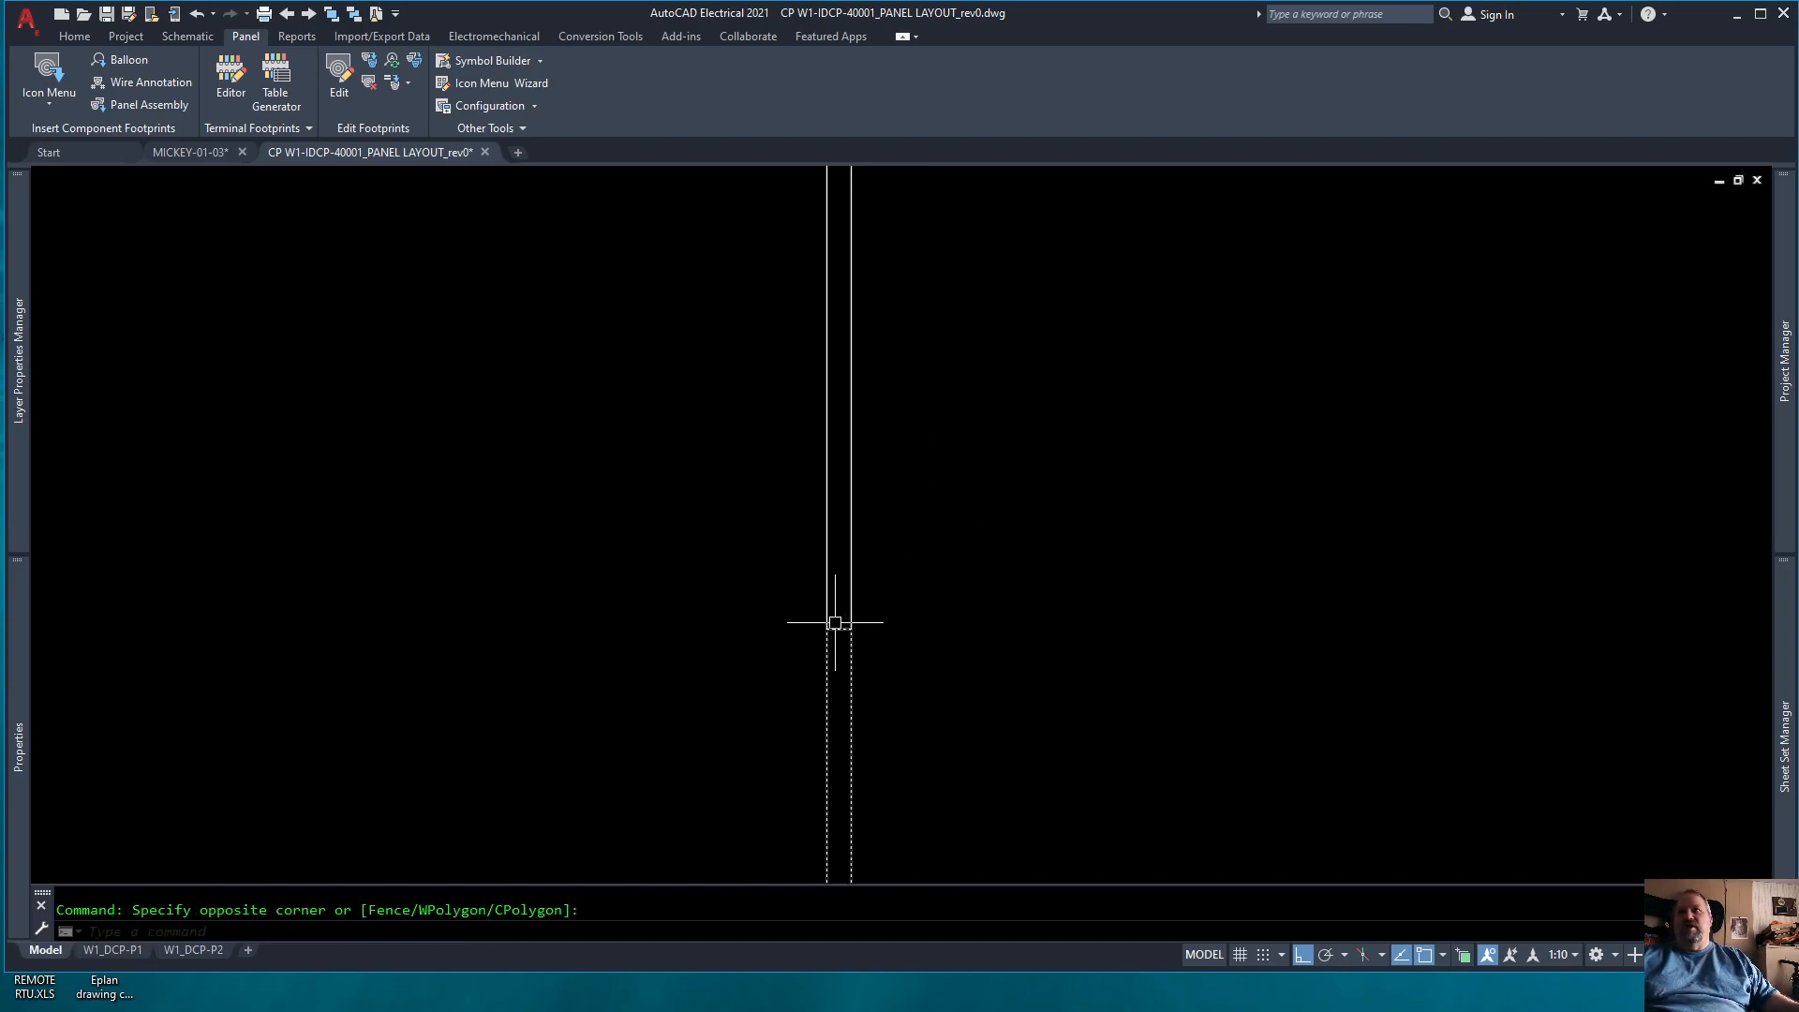
scroll(864, 720, "down", 4)
left_click(798, 512)
scroll(936, 683, "down", 5)
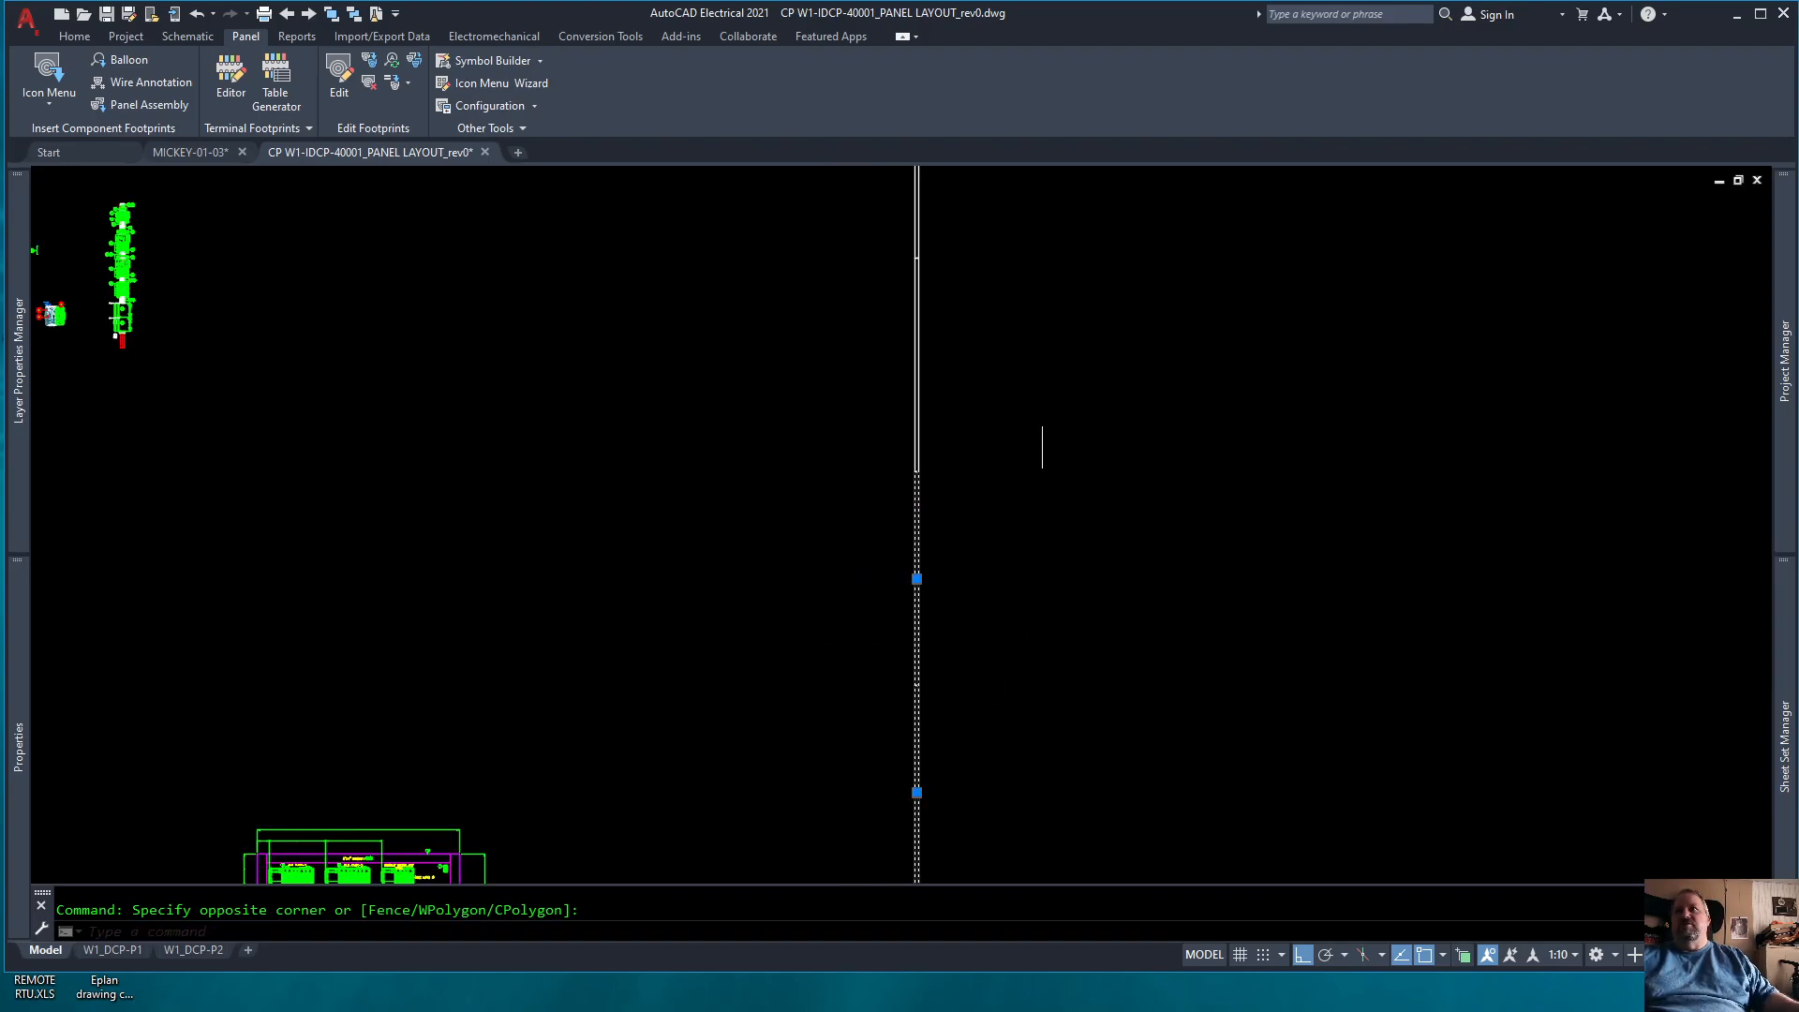
scroll(932, 541, "down", 3)
key("Escape")
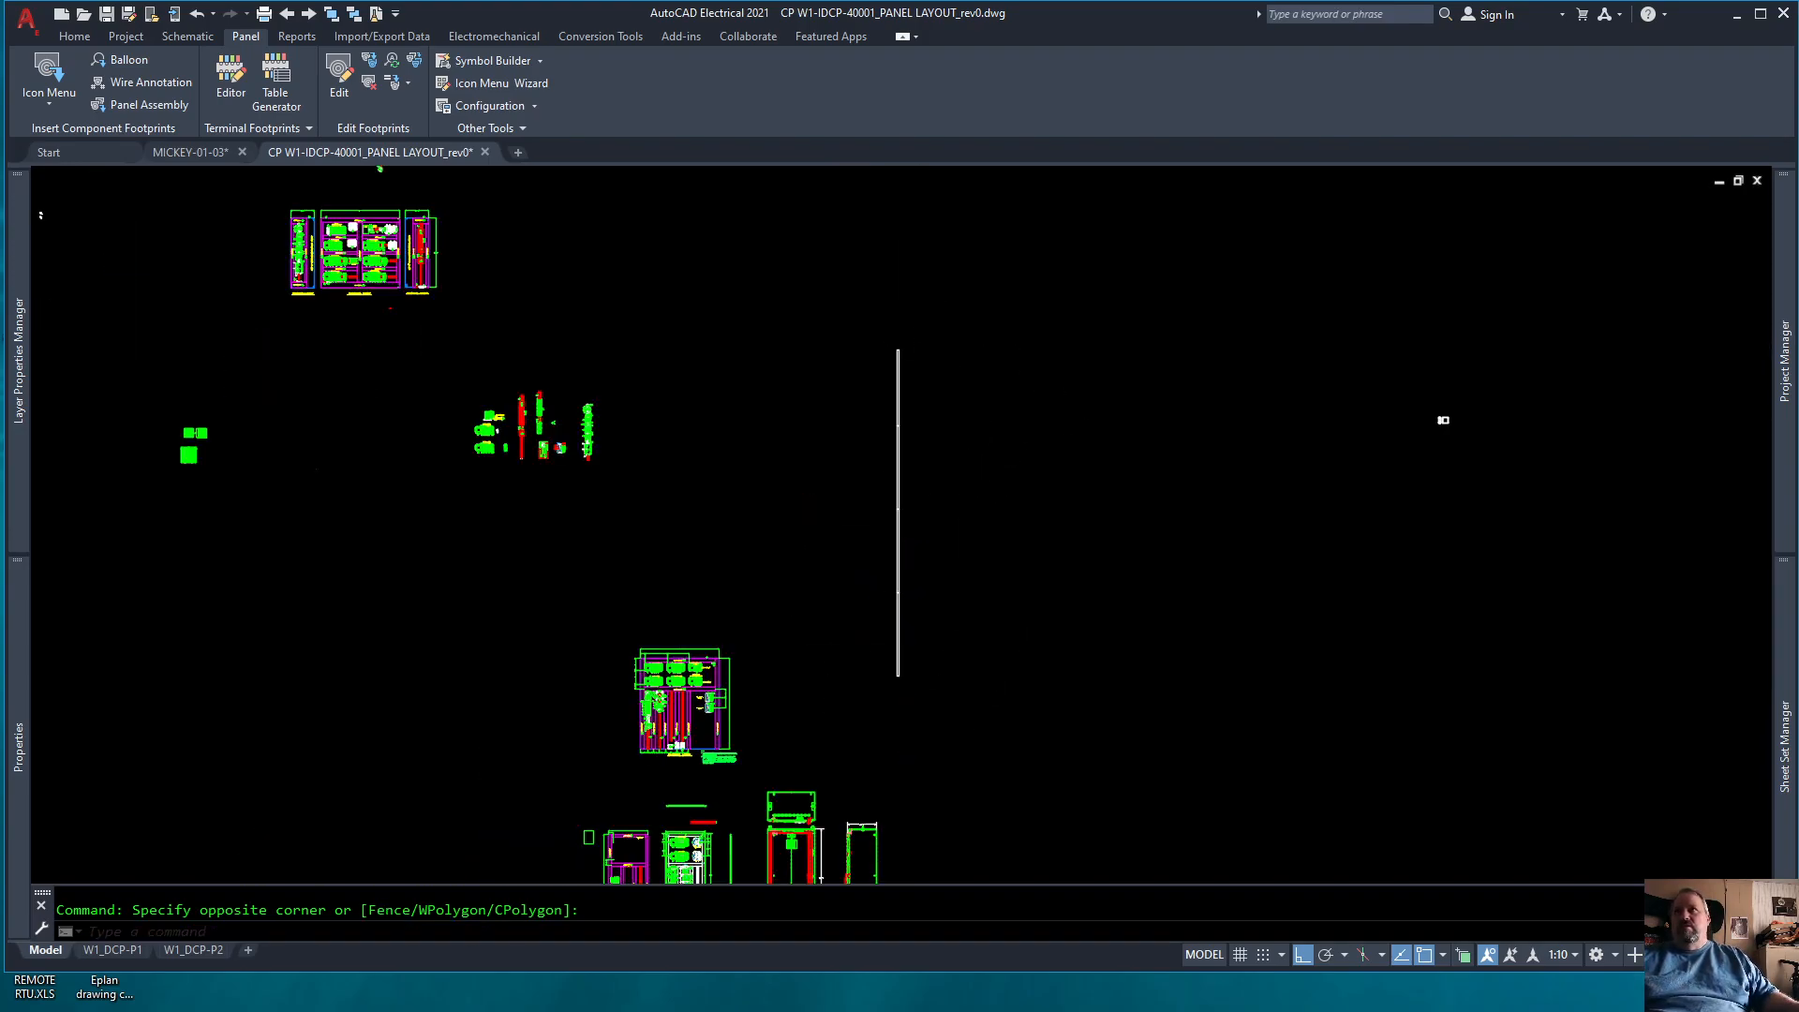
Step: Erase all sections of the inserted vertical wire duct and zoom to the drawing extents
left_click(875, 309)
left_click(992, 631)
key("Delete")
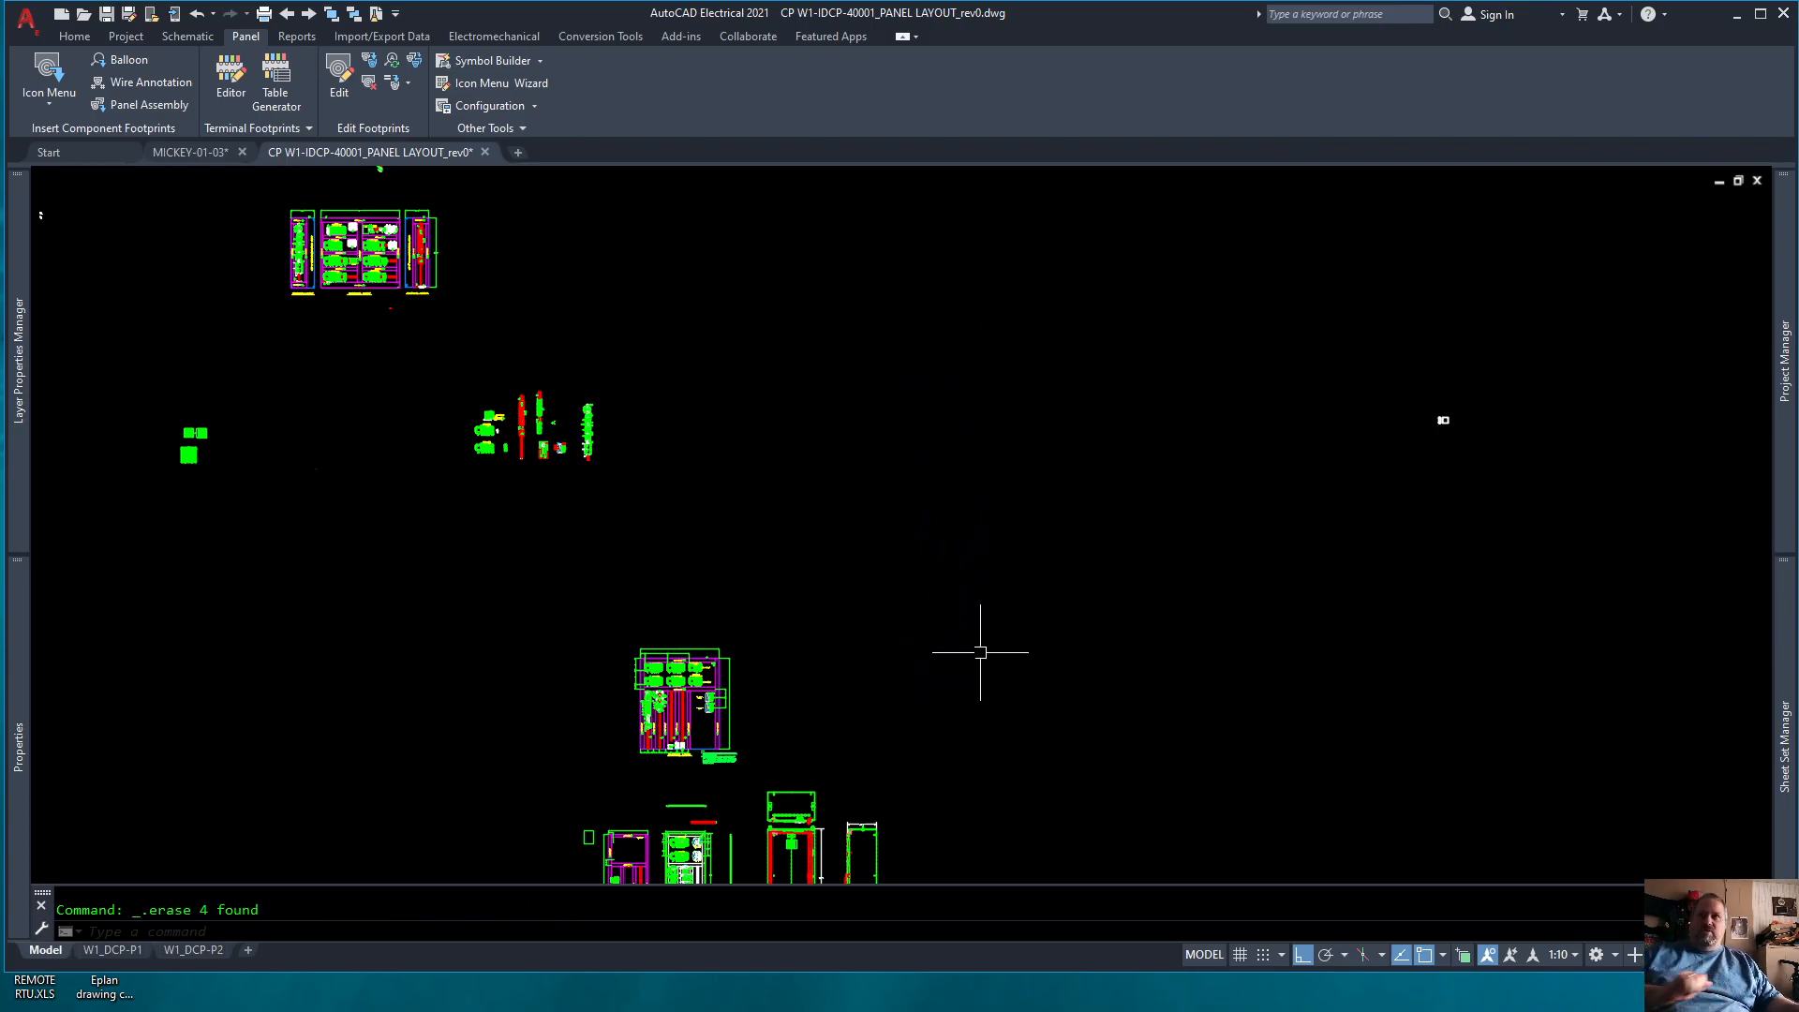
middle_click(961, 625)
middle_click(961, 625)
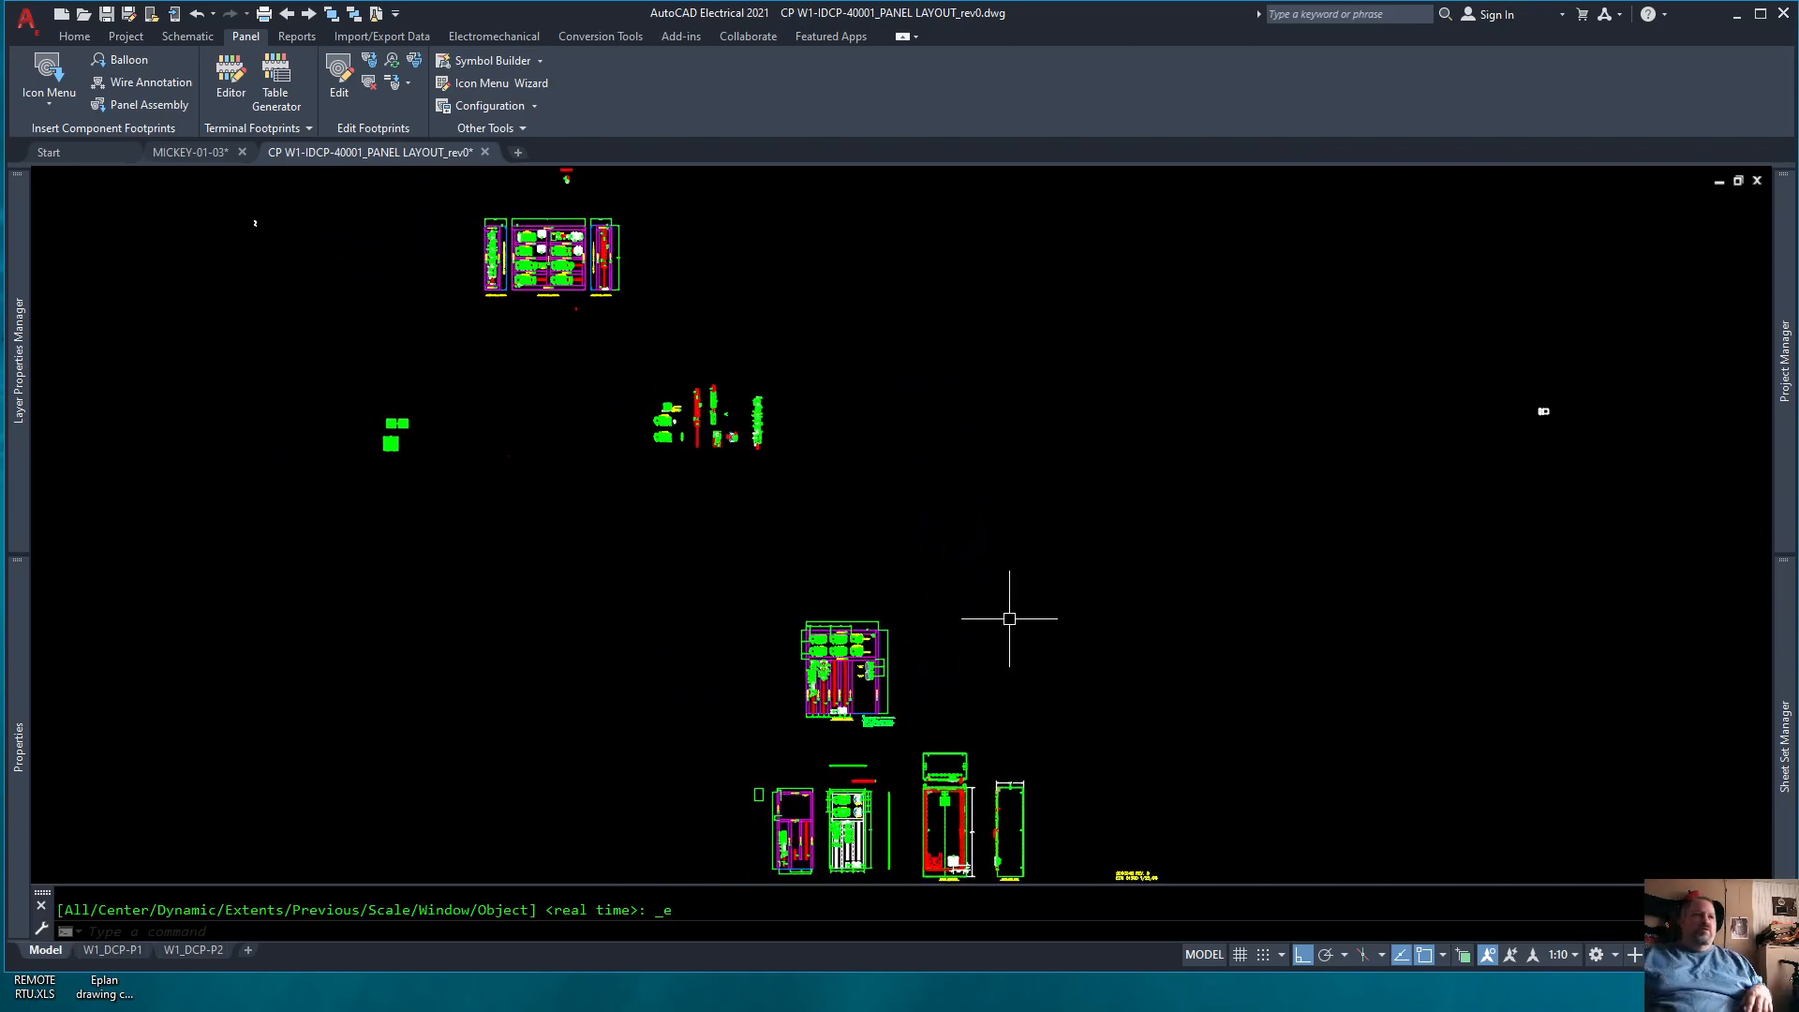